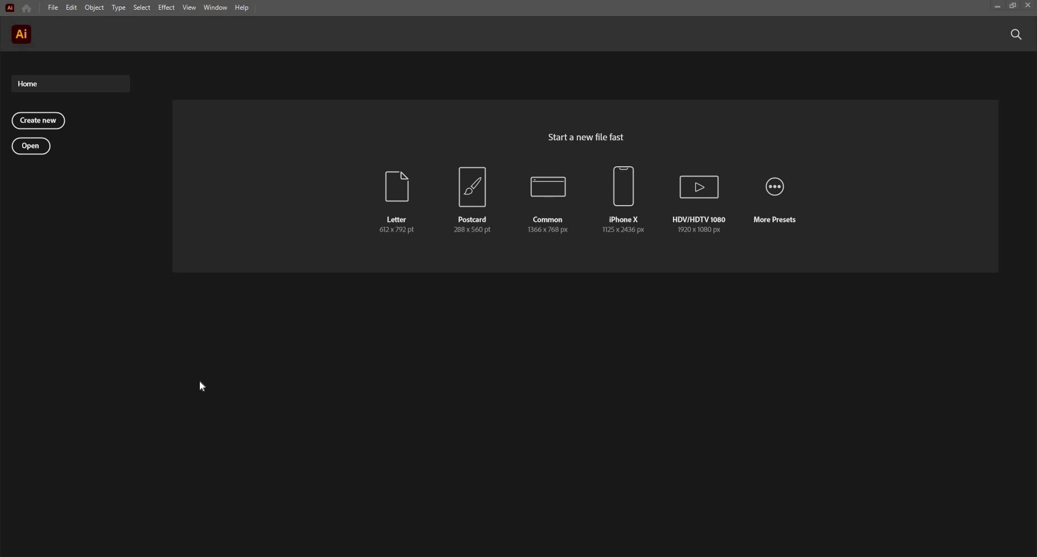
- Create a new 1080 x 1080 px document with RGB Color mode and Screen (72 ppi) raster effects
left_click(55, 122)
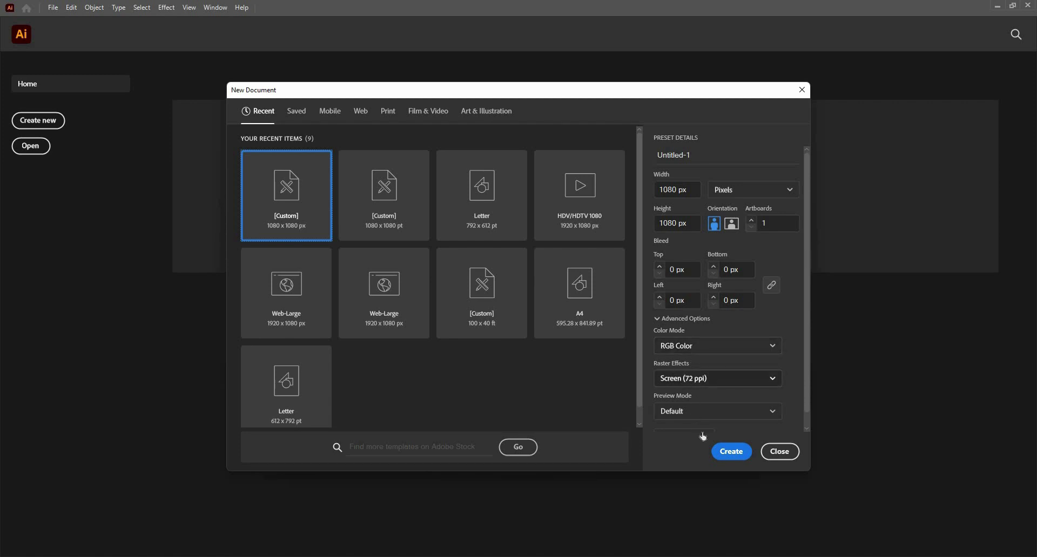
scroll(711, 432, "down", 1)
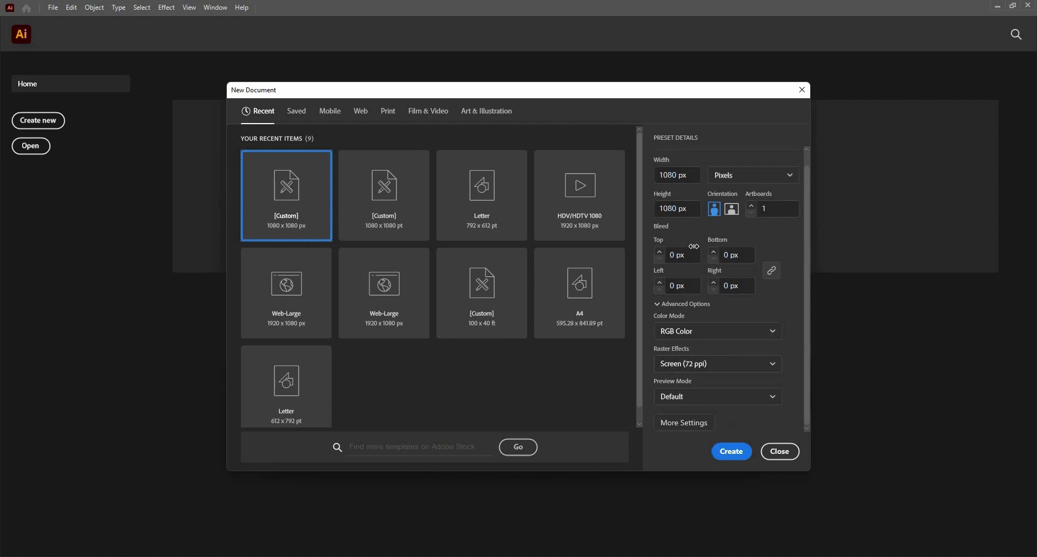
left_click(727, 452)
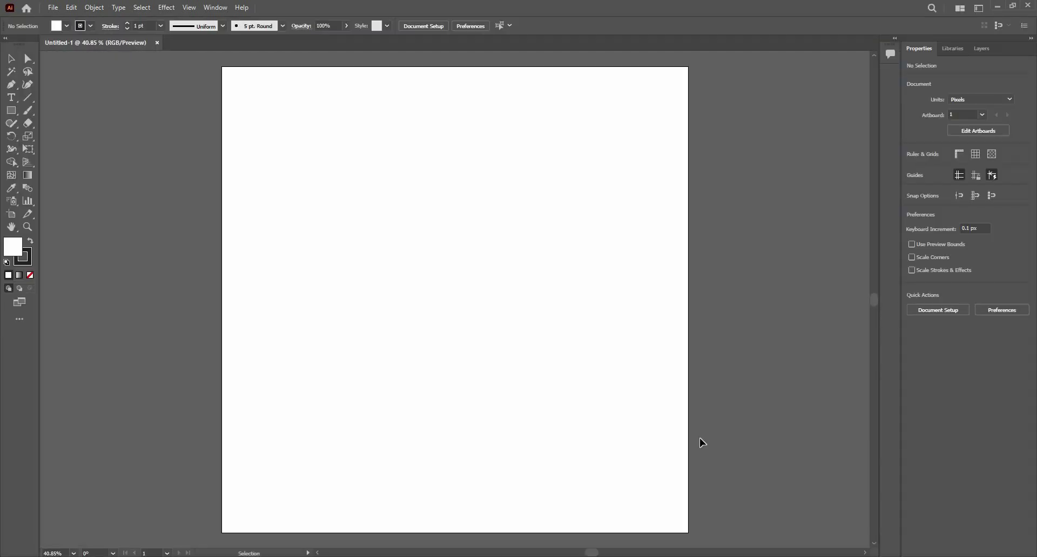
key("ctrl+plus")
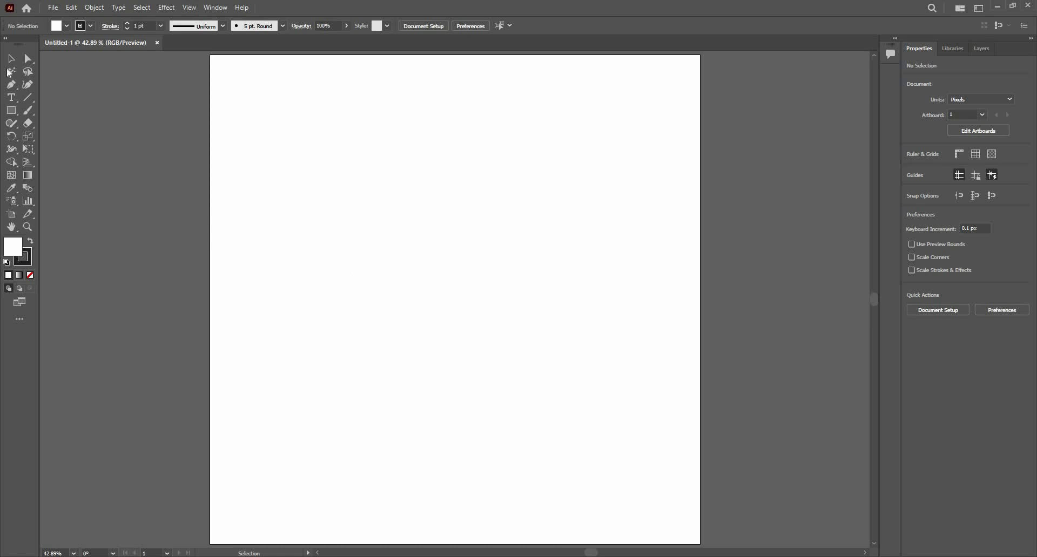
- Draw a closed circle about 439 px wide and 445 px high in the artboard's upper-left area with the Curvature tool
left_click(31, 85)
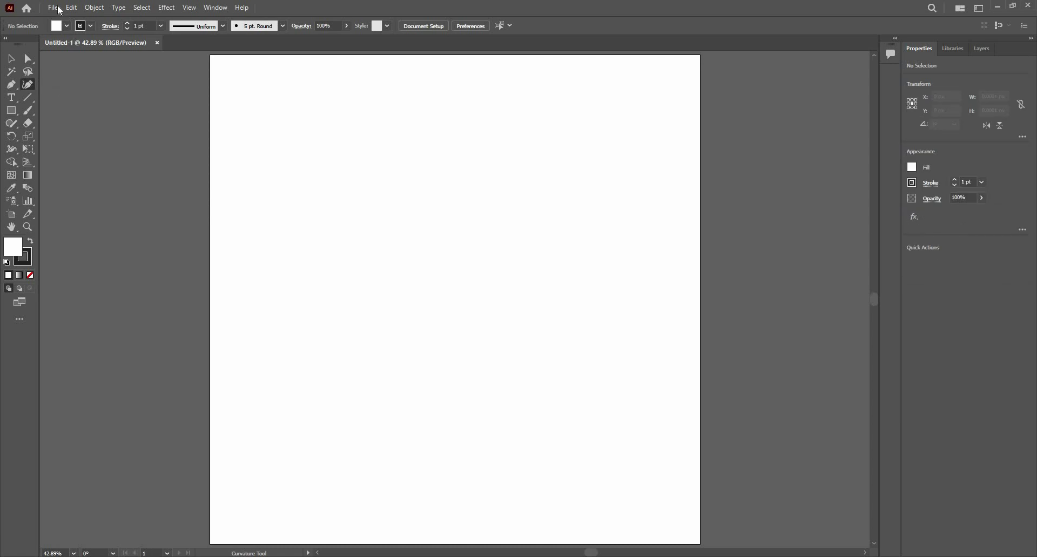
left_click(328, 131)
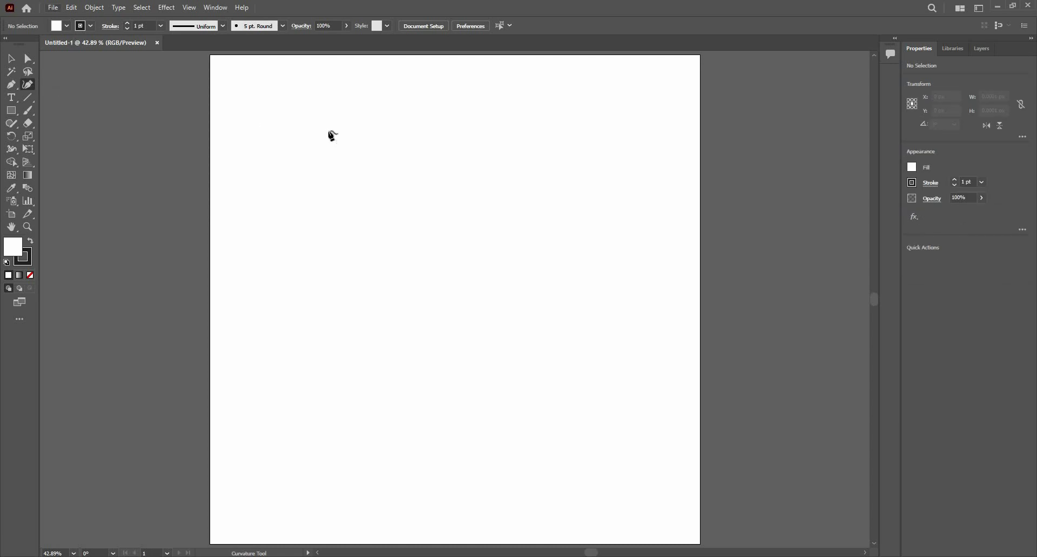
left_click(471, 192)
left_click(401, 321)
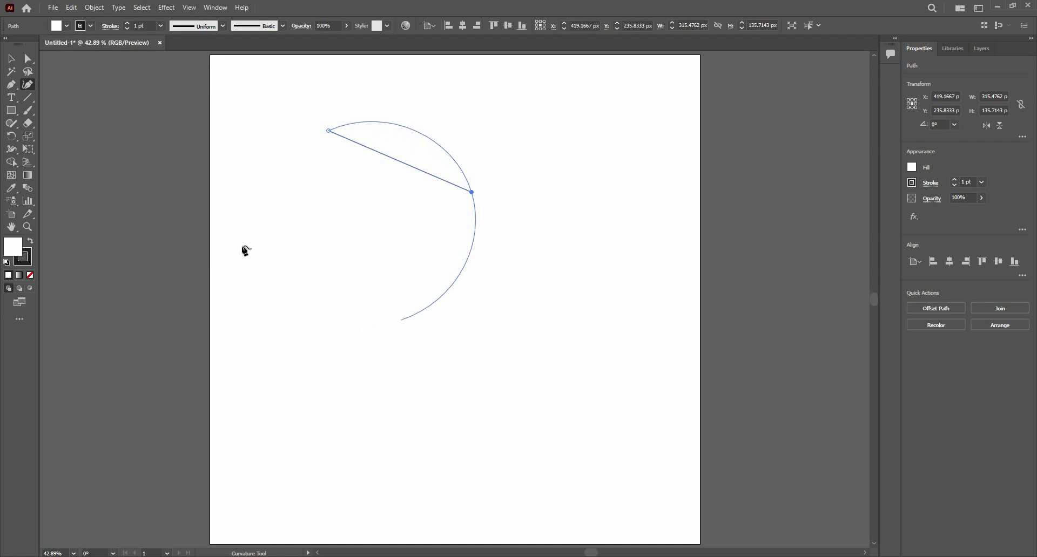
left_click(278, 231)
left_click(329, 130)
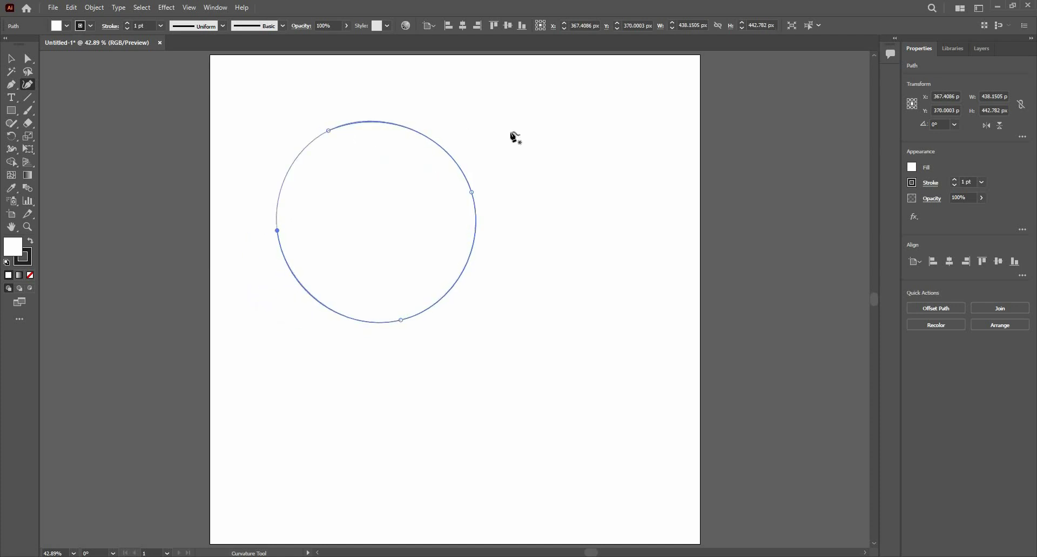
key("ctrl+shift+z")
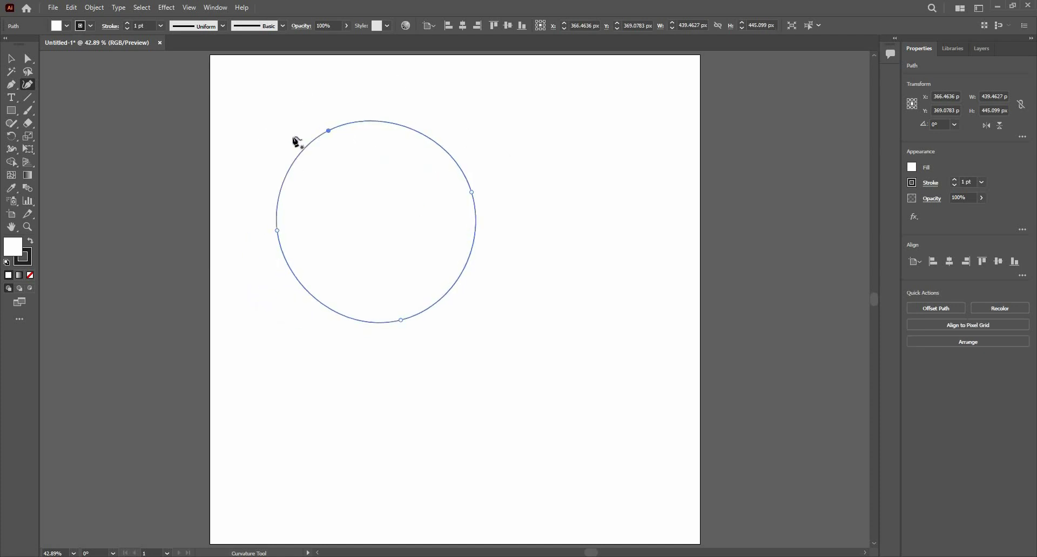
- Move the test circle towards the artboard's centre and delete it
key("v")
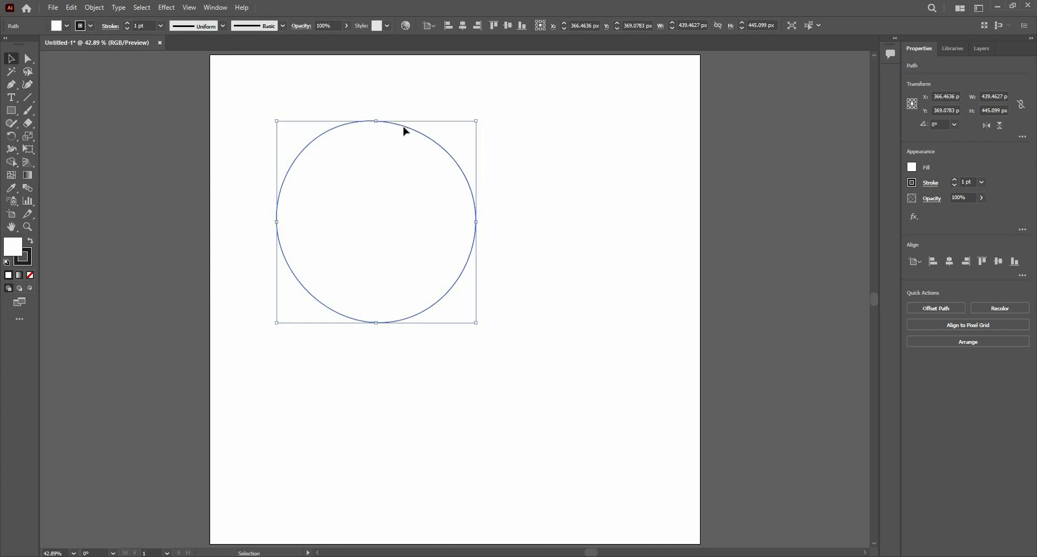
left_click_drag(405, 131, 426, 198)
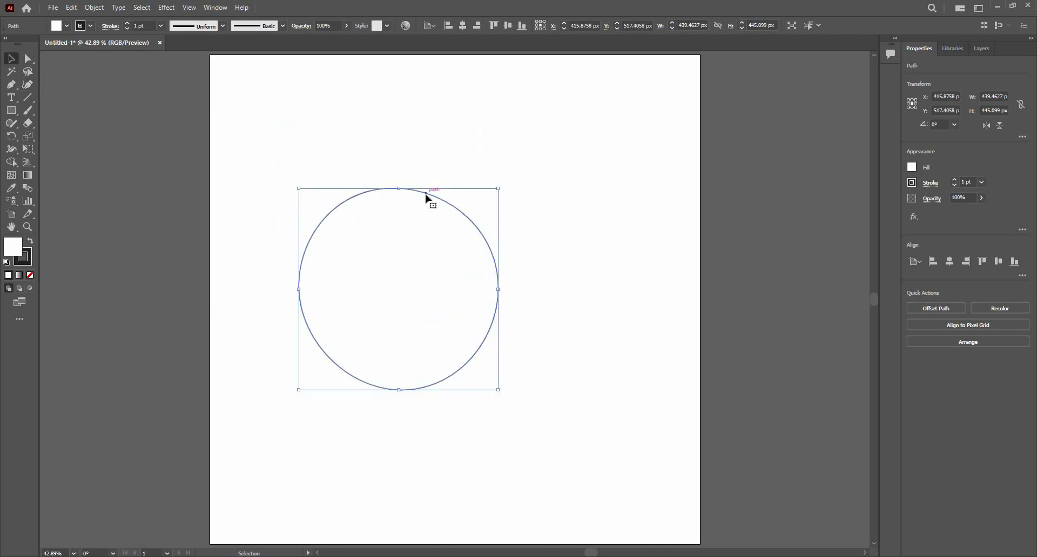
key("Delete")
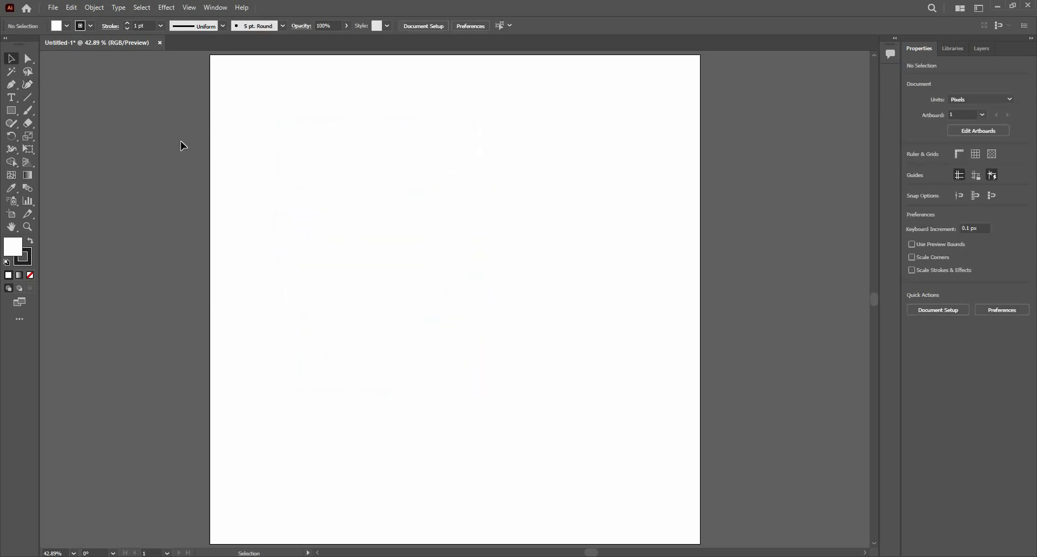
- Place the Redraw Image PNG on the artboard as a template and deselect it
left_click(53, 8)
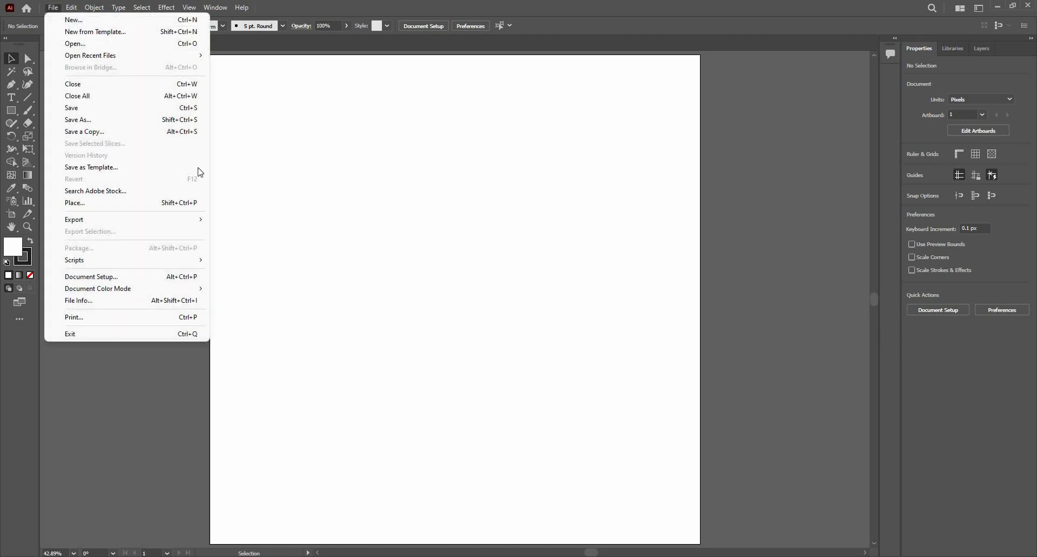
left_click(194, 204)
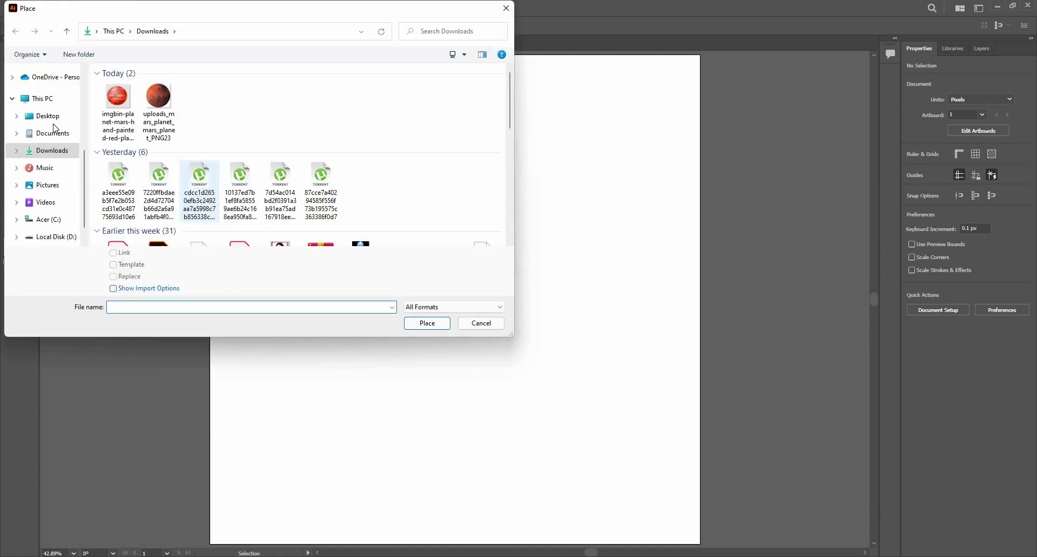
left_click(54, 124)
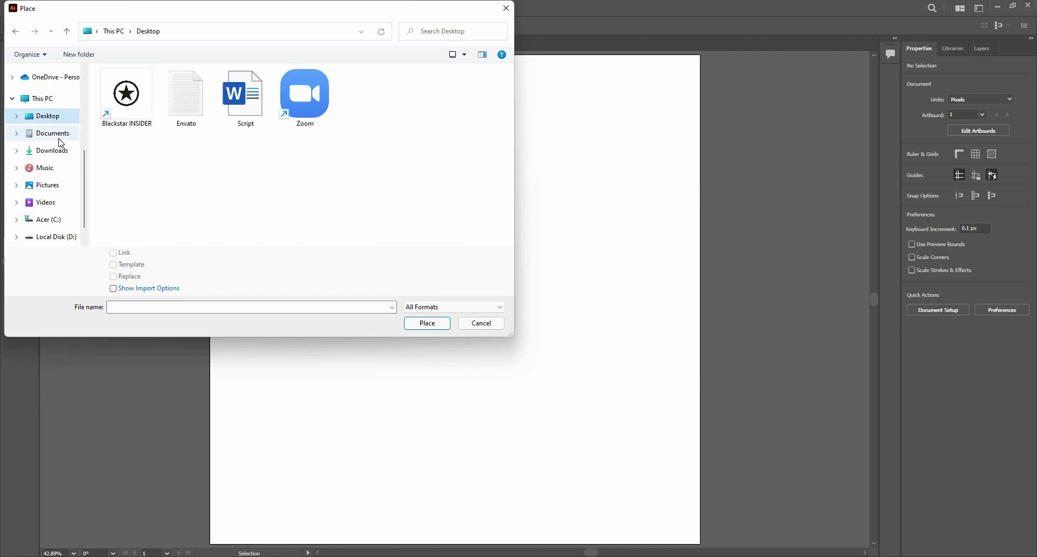
scroll(61, 143, "down", 1)
scroll(61, 143, "up", 2)
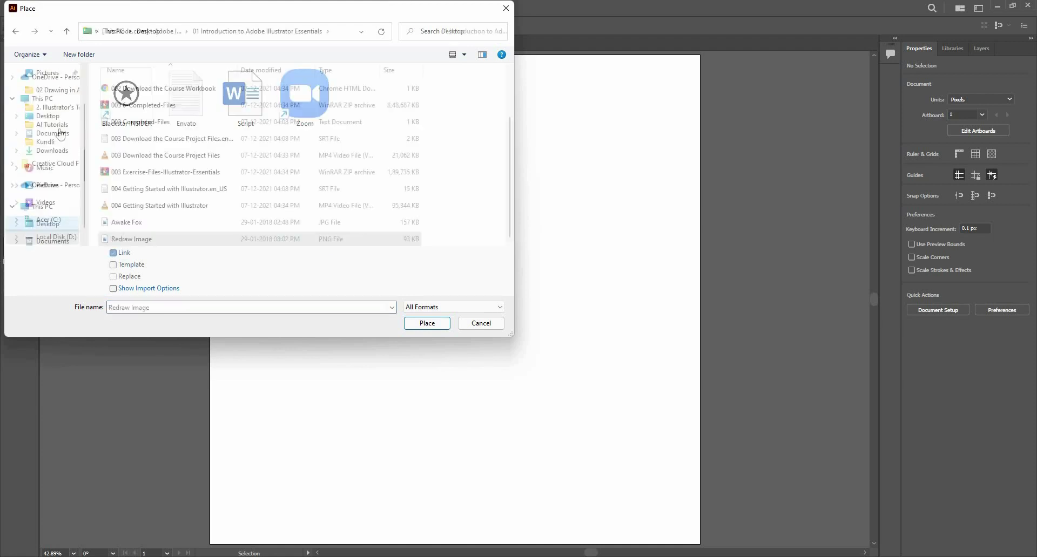
left_click(425, 324)
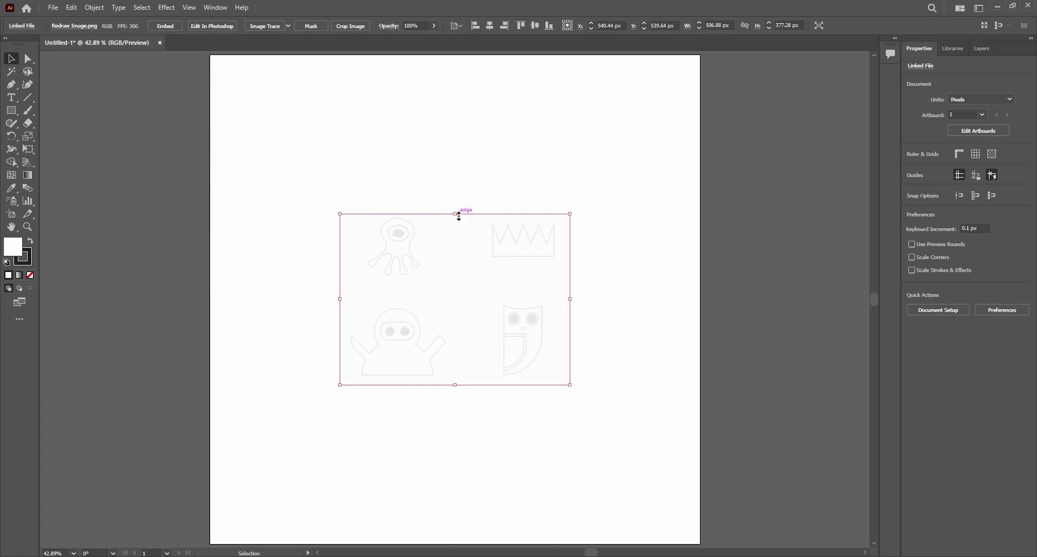
left_click_drag(456, 164, 474, 237)
left_click(440, 280)
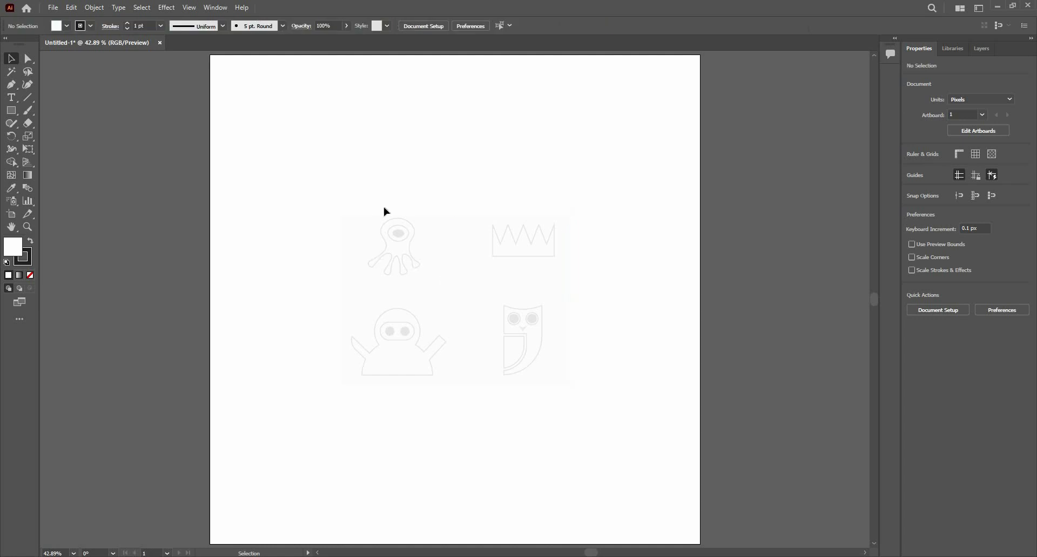
- Unlock the template layer and enlarge the placed image proportionally from its centre until it nearly spans the artboard's width
left_click(975, 45)
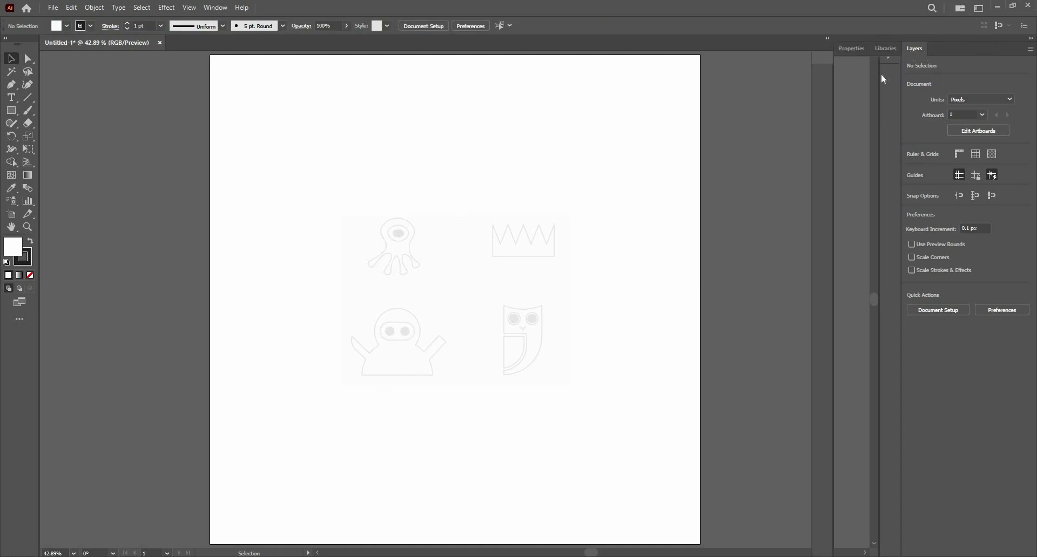
left_click_drag(881, 79, 853, 80)
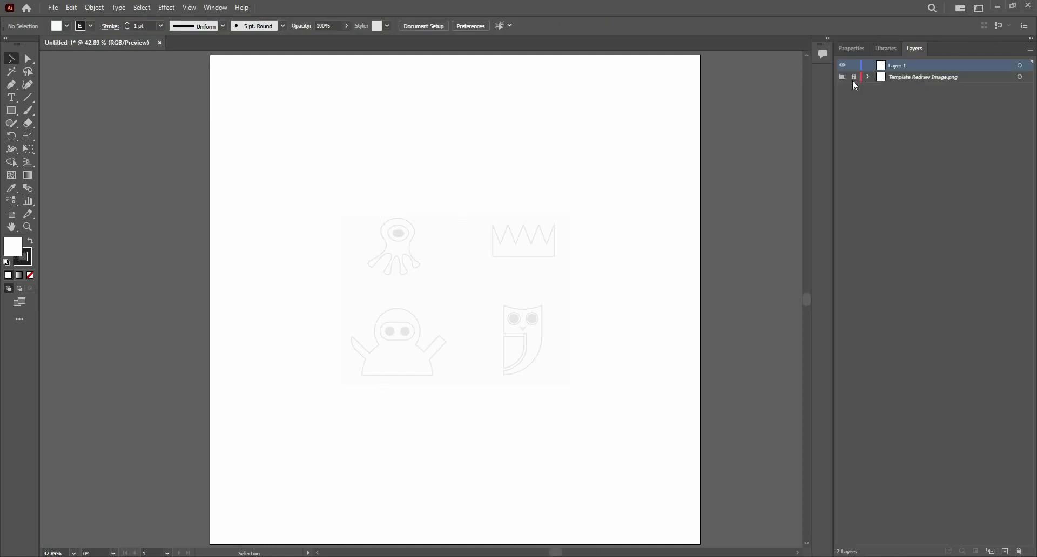
left_click(403, 348)
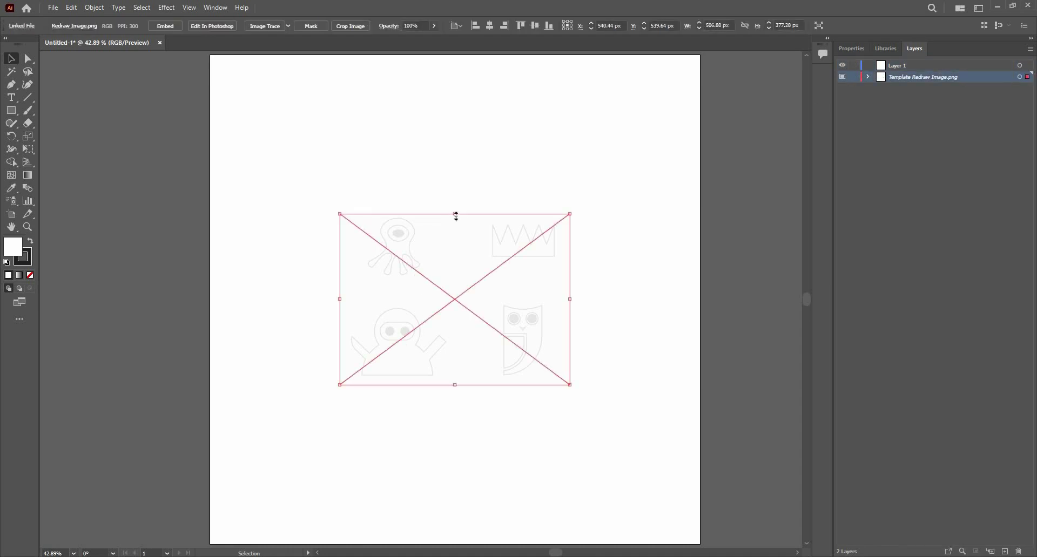
left_click_drag(456, 216, 481, 122)
key("ctrl+shift+a")
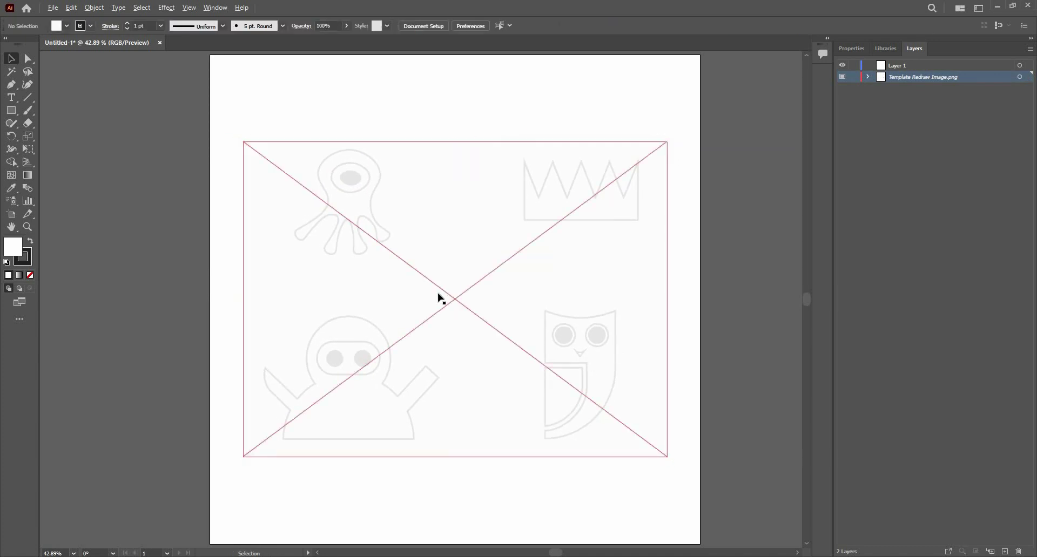
- Lock the Template Redraw Image.png layer
key("ctrl+equal")
key("ctrl+equal")
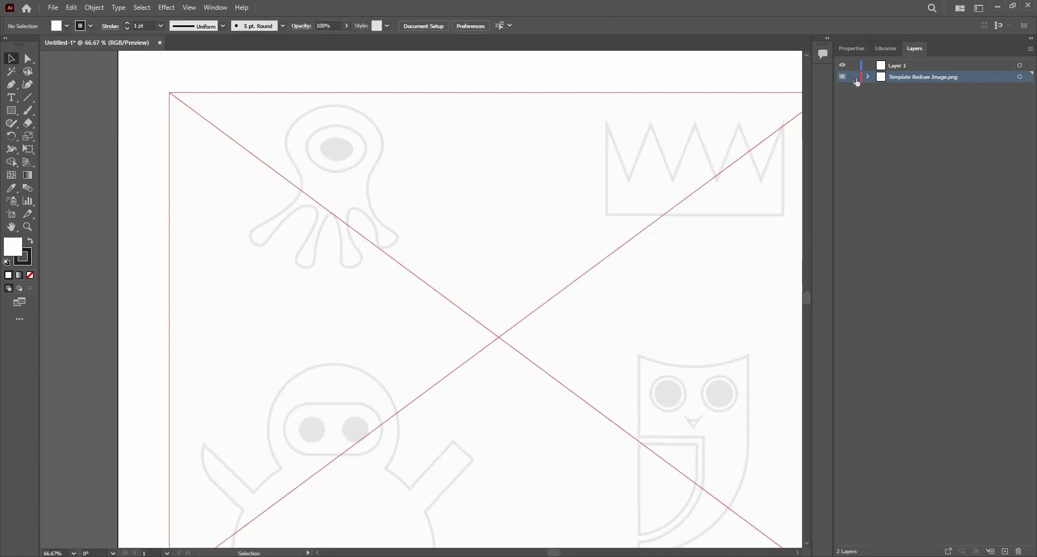
left_click(853, 76)
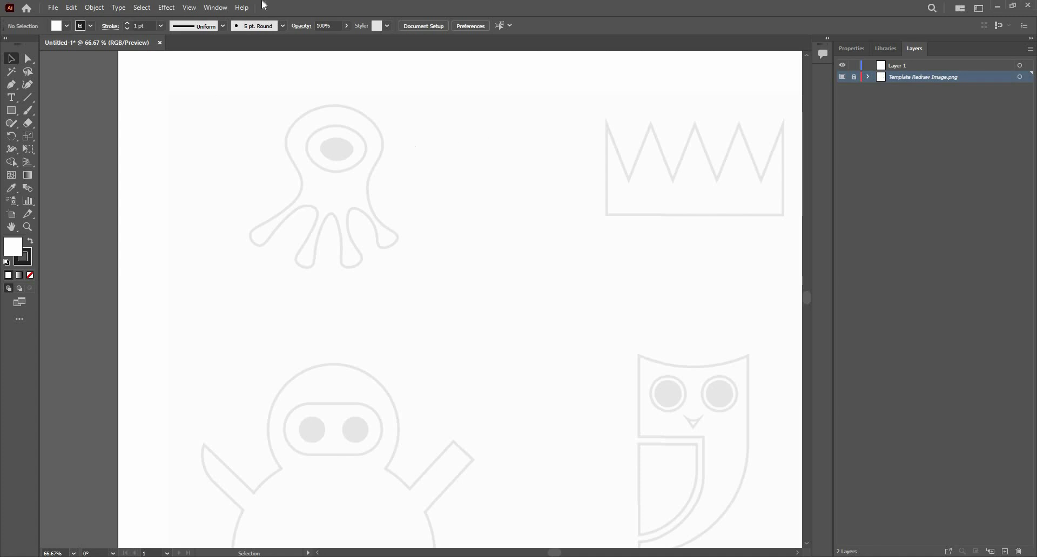
- Trace the creature's pupil on Layer 1 with the Curvature tool as a closed oval about 47 x 34 px, filled black without a stroke
scroll(329, 173, "up", 4)
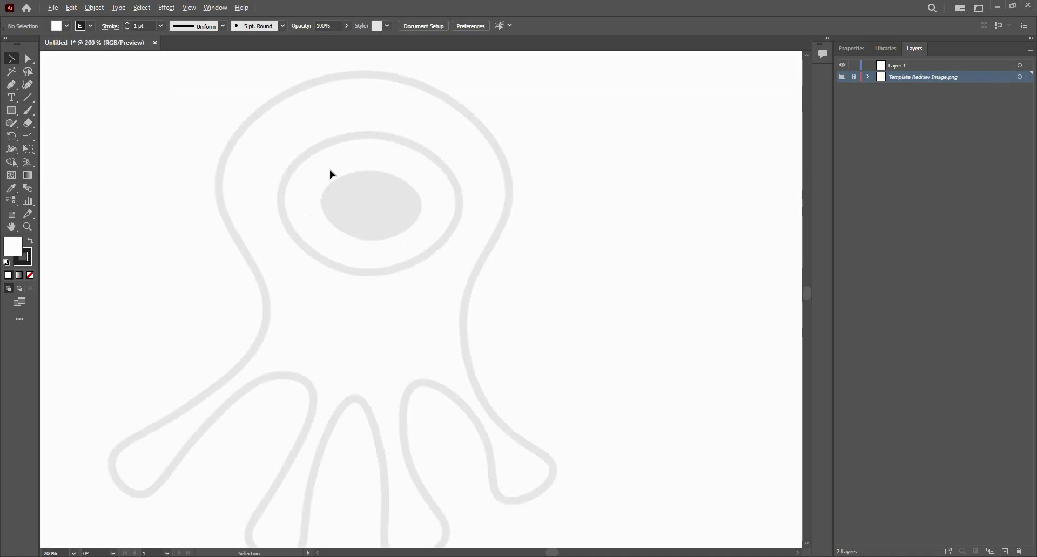
scroll(342, 190, "down", 3)
scroll(303, 221, "up", 2)
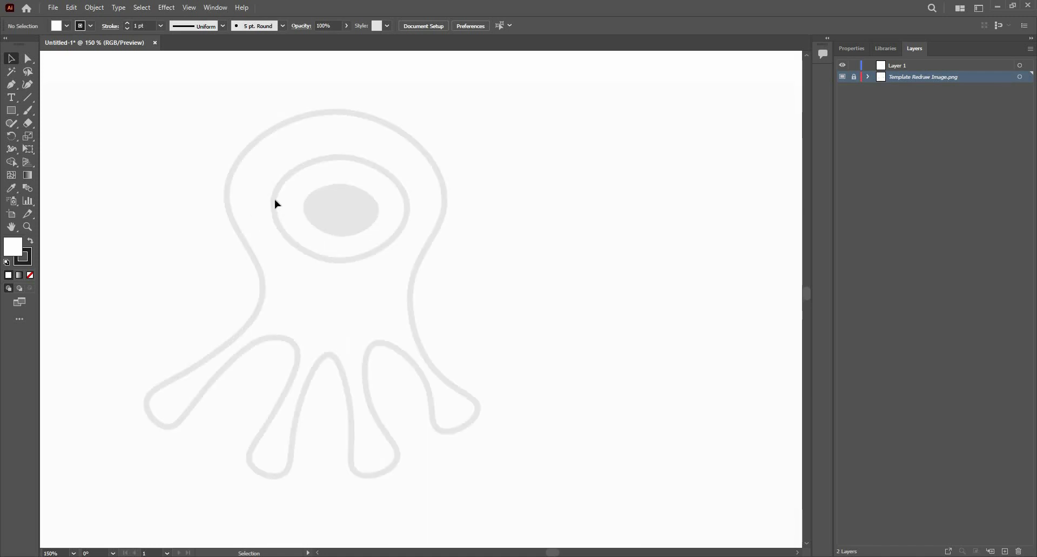
left_click(28, 85)
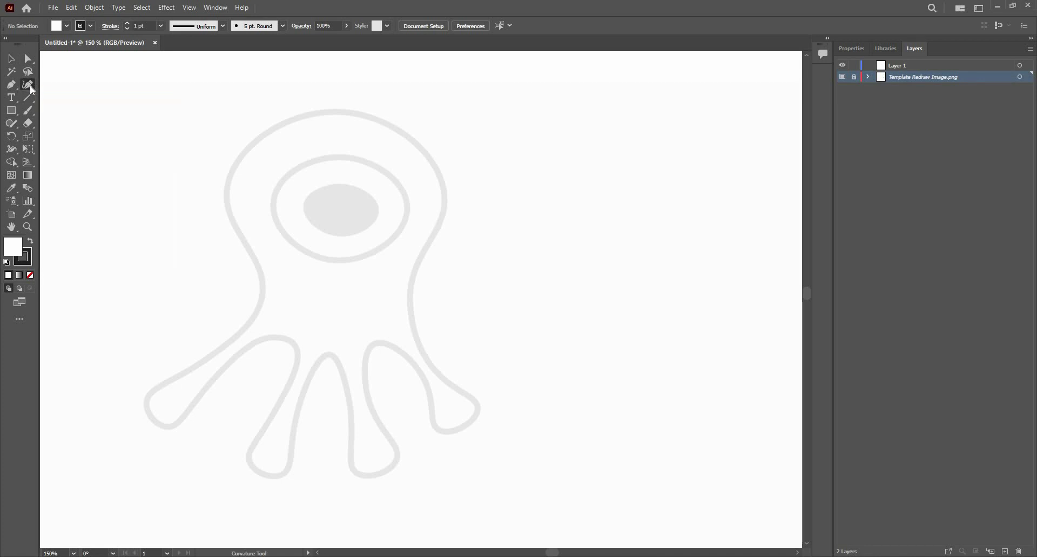
scroll(349, 165, "up", 2, "alt")
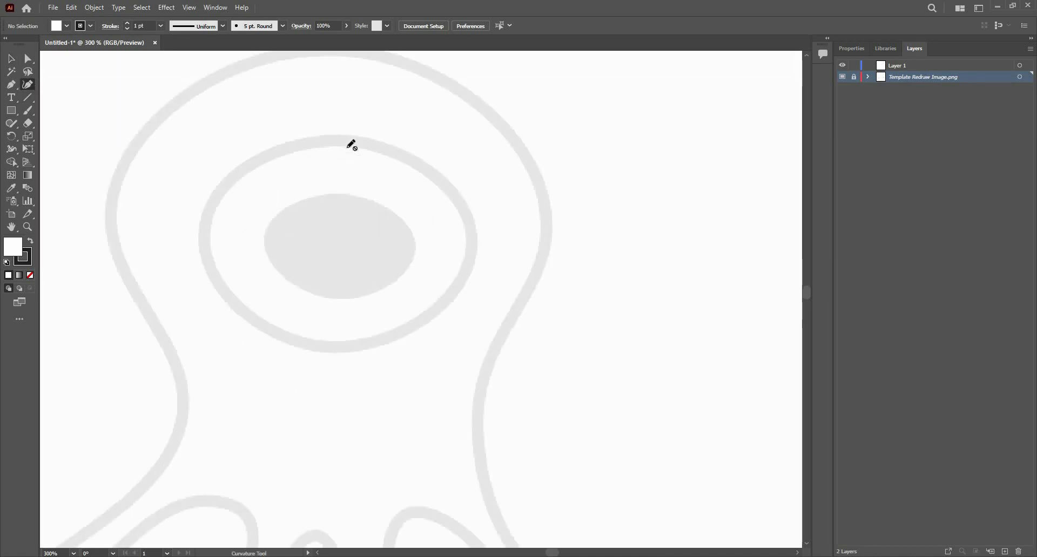
key("ctrl+1")
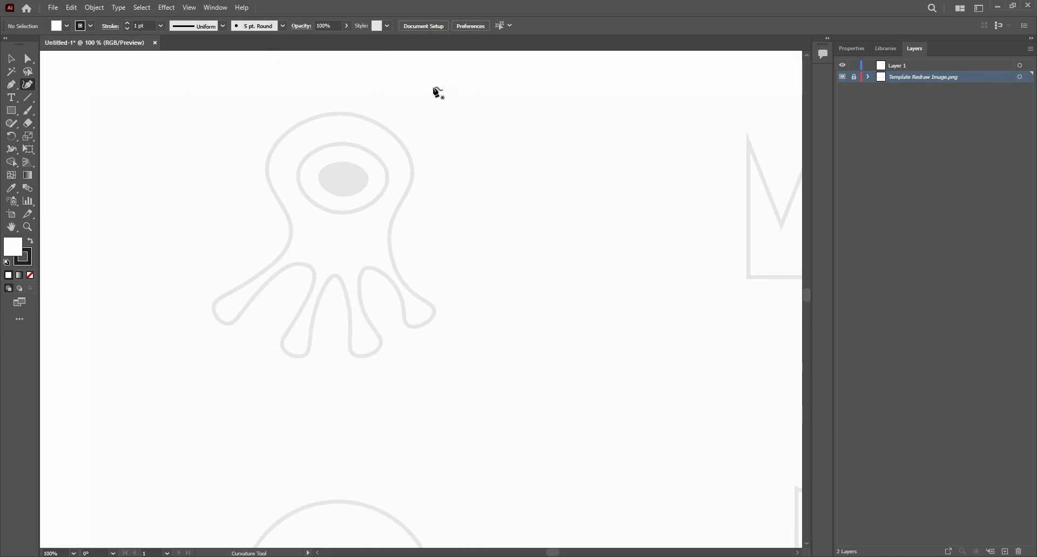
scroll(310, 220, "up", 4, "alt")
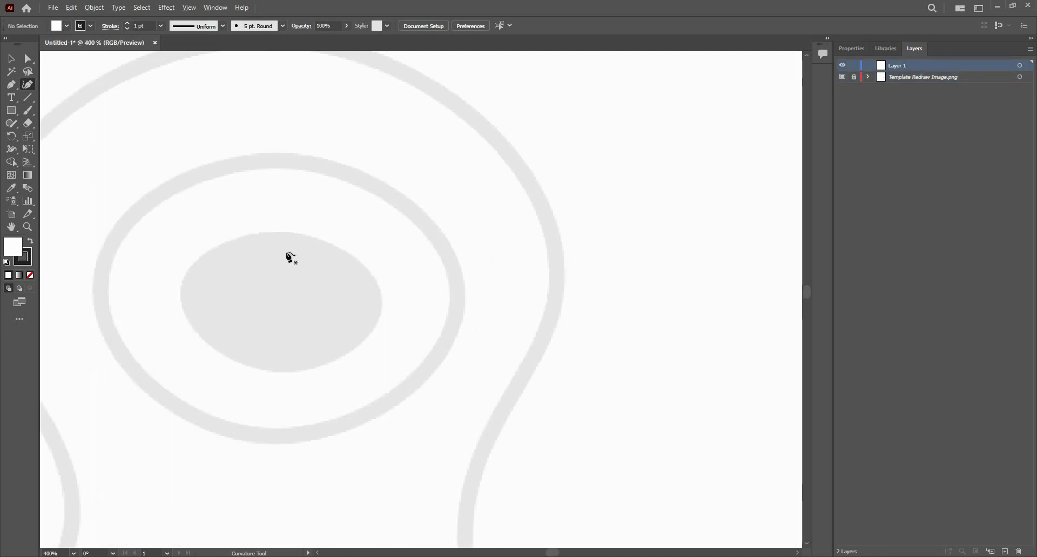
scroll(302, 258, "down", 1, "alt")
scroll(368, 255, "up", 2, "alt")
scroll(355, 250, "down", 3, "alt")
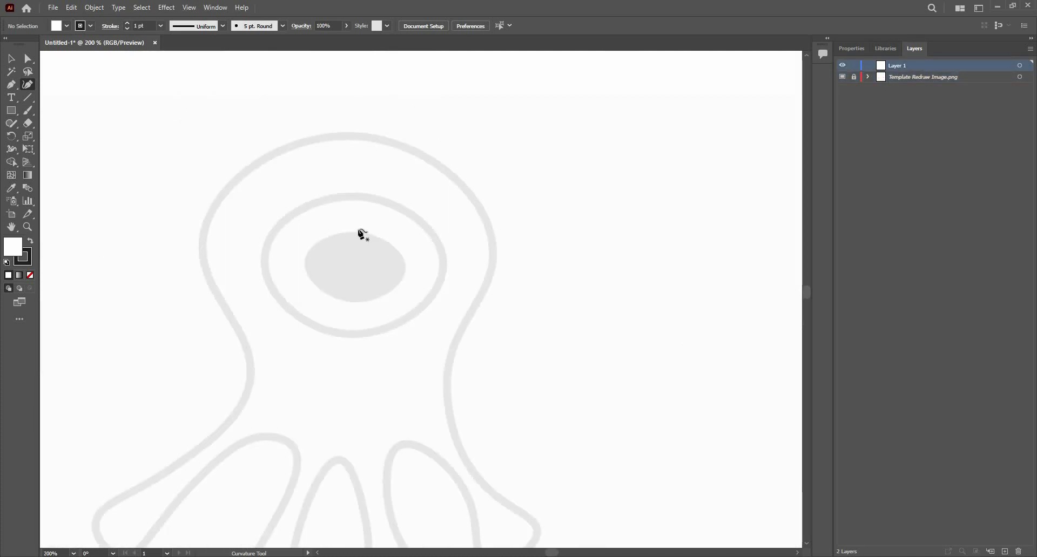
scroll(363, 235, "up", 1, "alt")
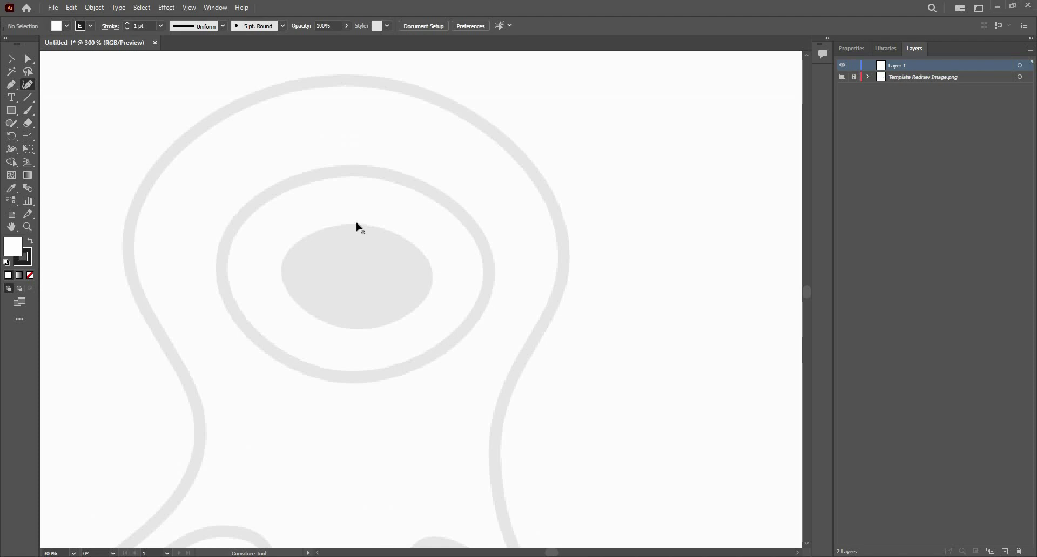
left_click(357, 223)
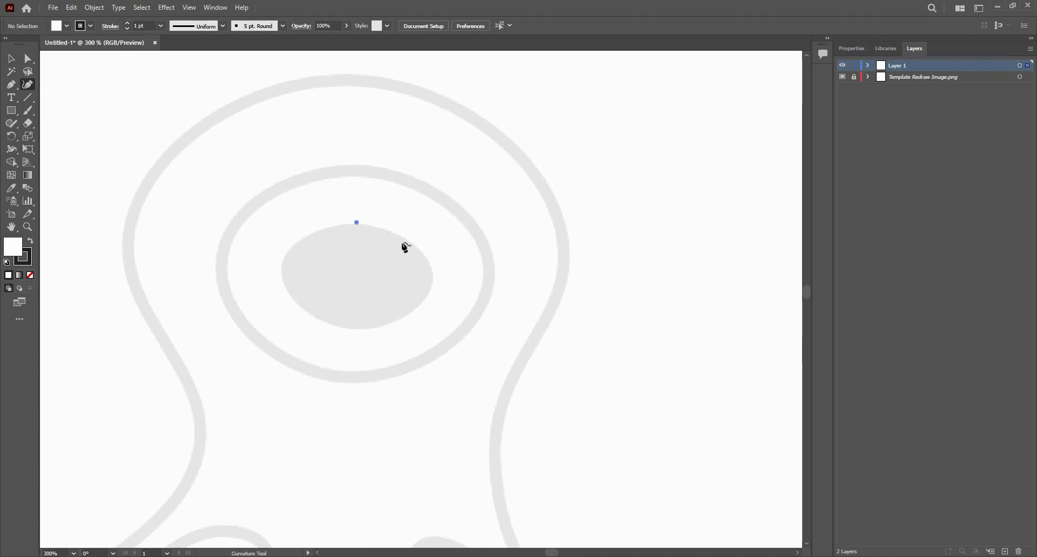
left_click(432, 279)
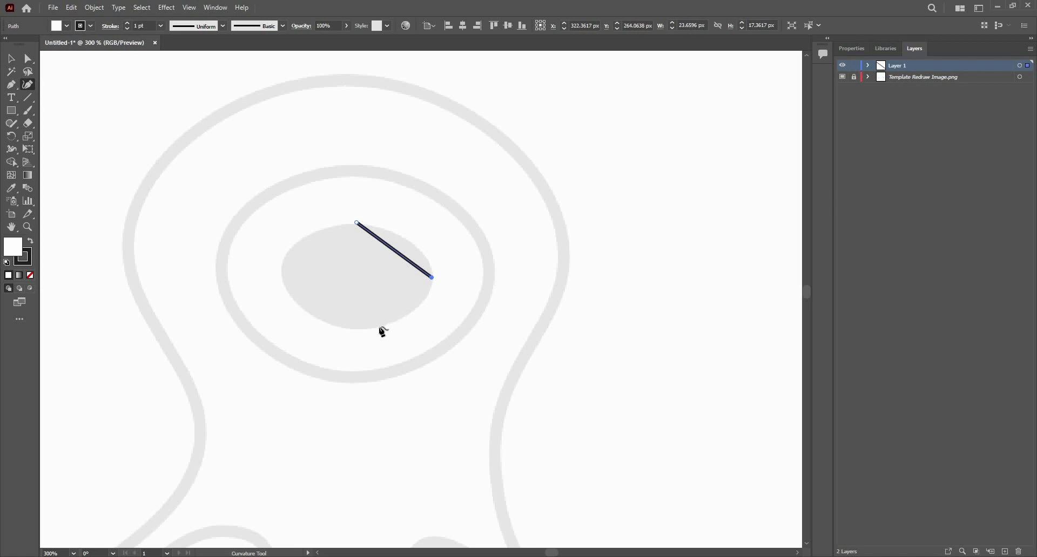
left_click(355, 330)
left_click(285, 274)
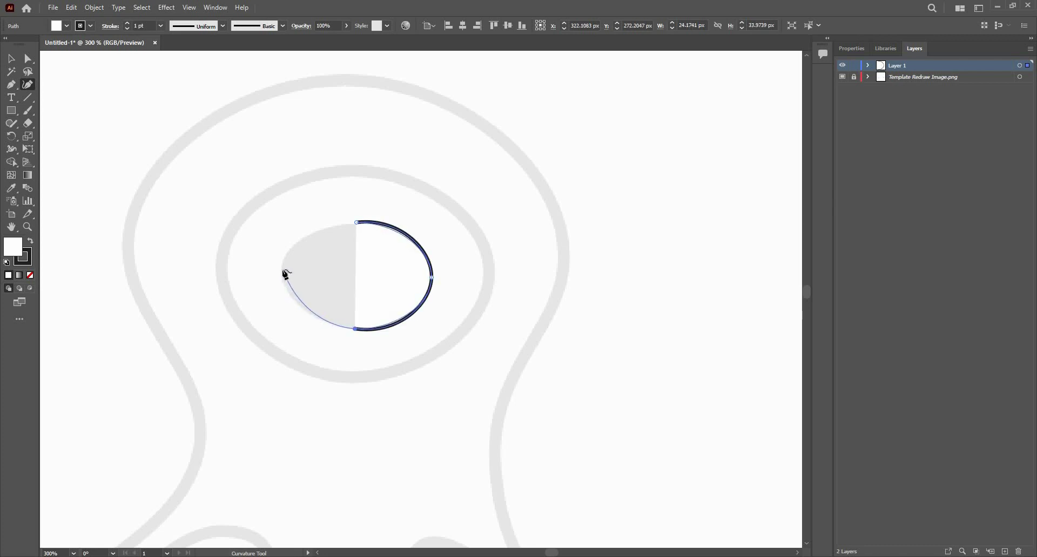
left_click(282, 271)
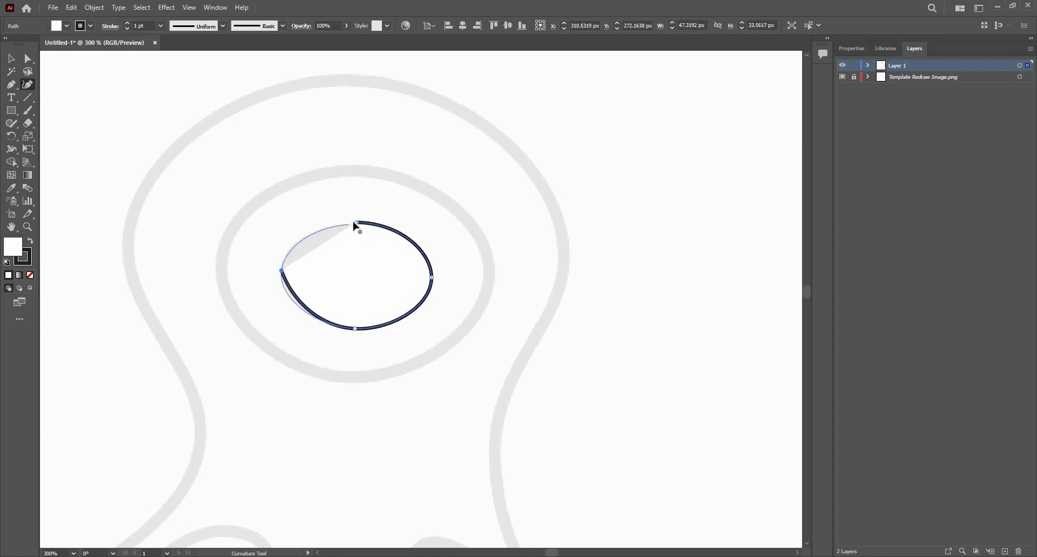
left_click(356, 222)
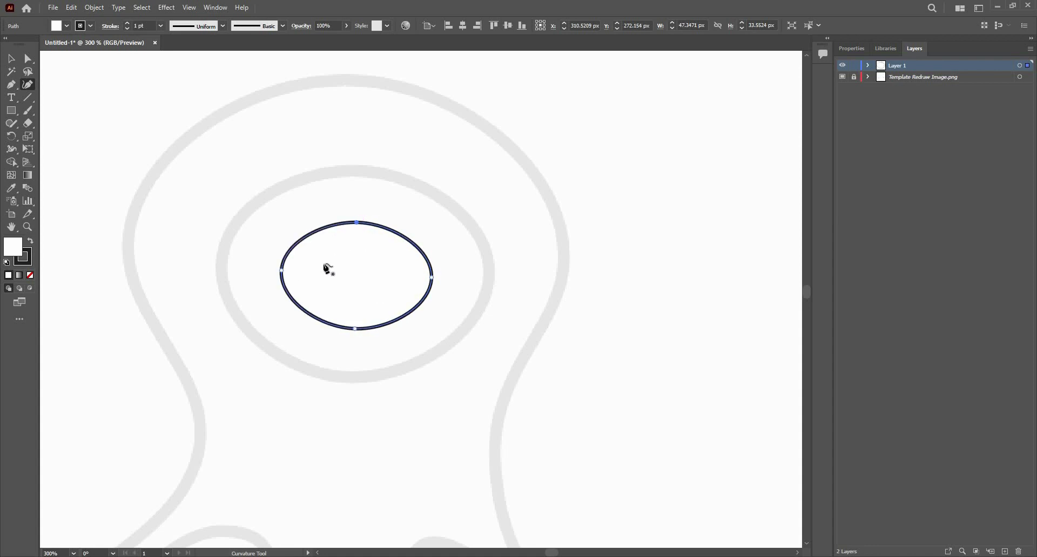
left_click(31, 276)
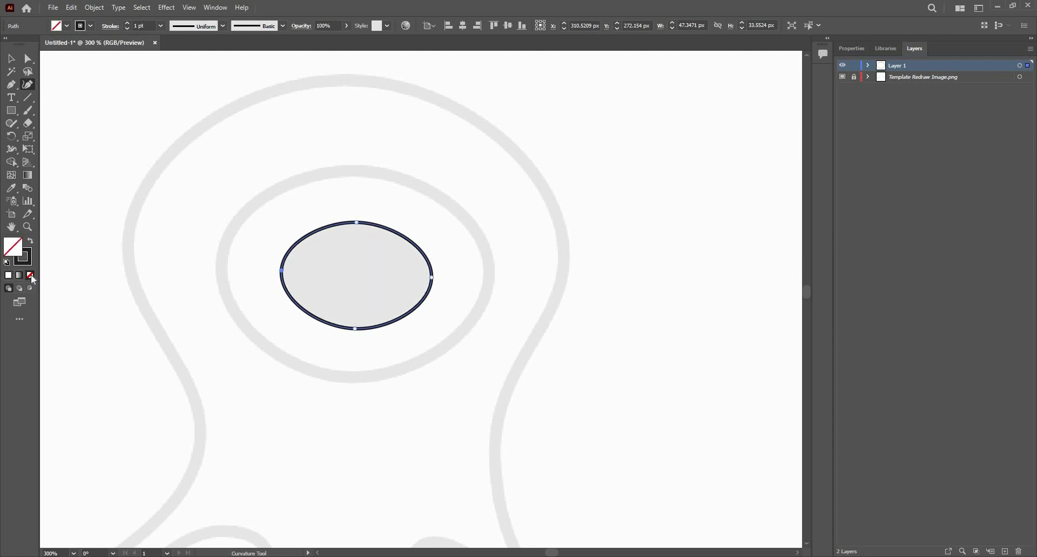
left_click(32, 243)
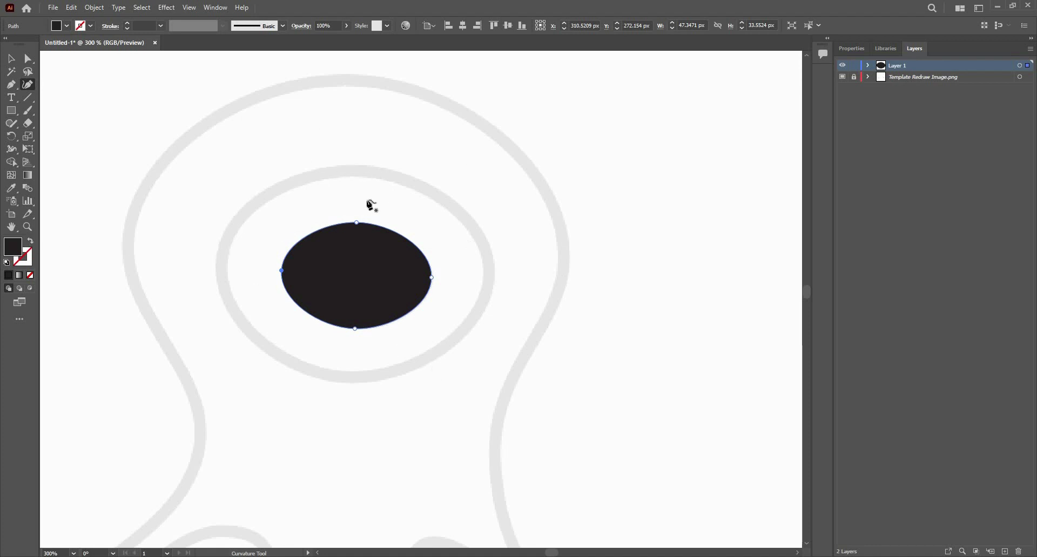
- Trace the eye's outer ring with the Curvature tool as a closed oval about 85 x 66 px, with a black stroke and no fill
scroll(349, 162, "down", 3)
scroll(348, 160, "up", 4)
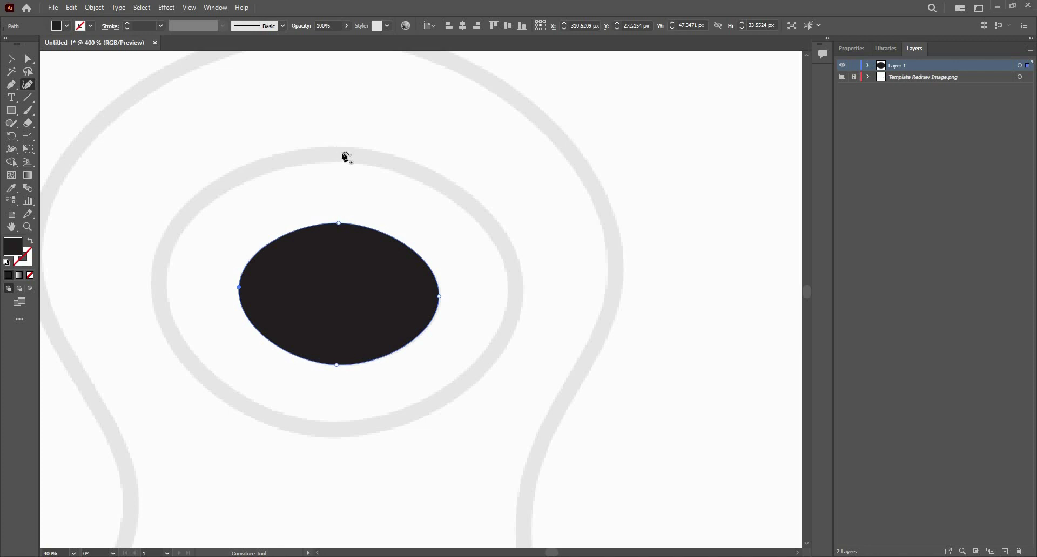
left_click(342, 152)
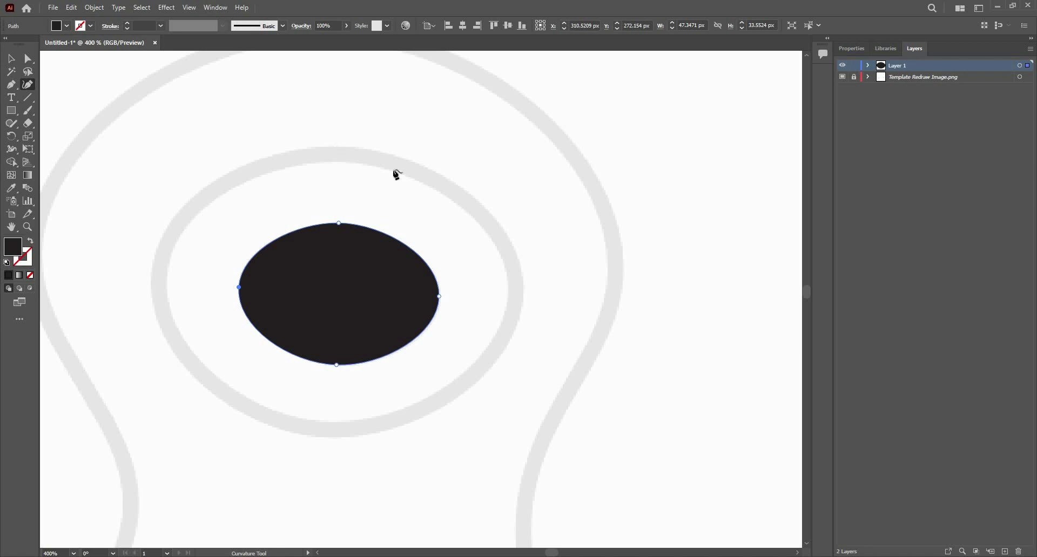
left_click(519, 299)
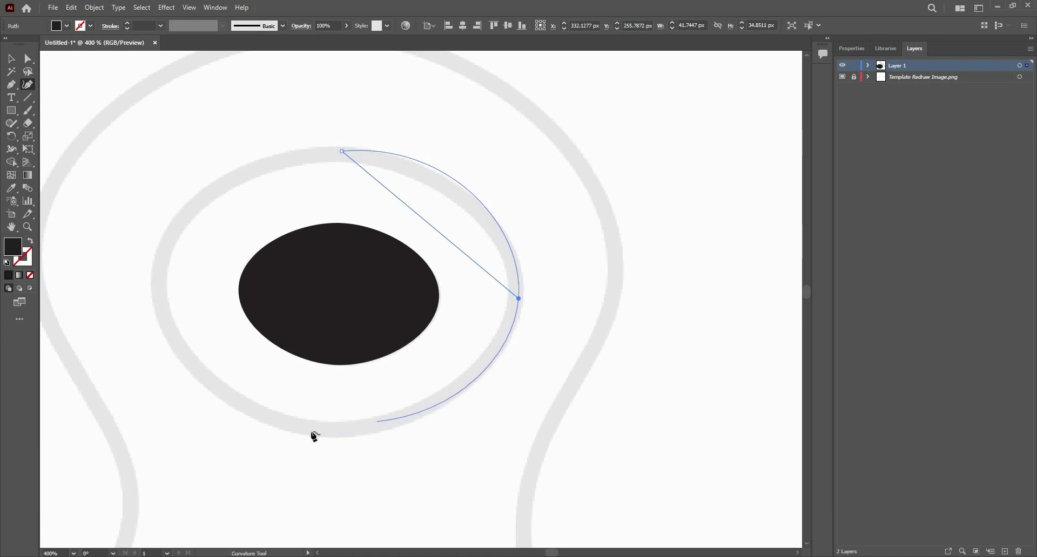
left_click(330, 431)
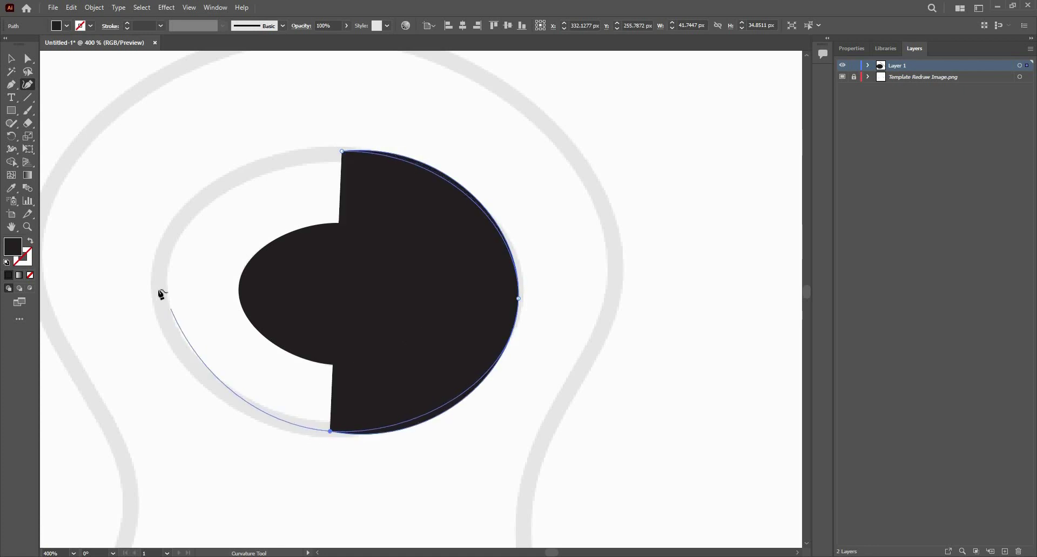
left_click(158, 288)
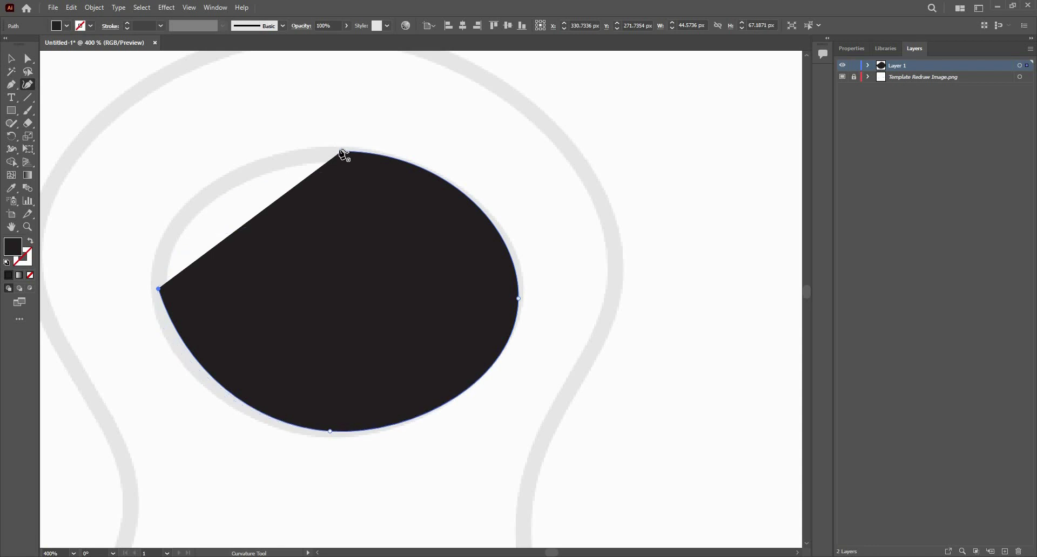
left_click(342, 152)
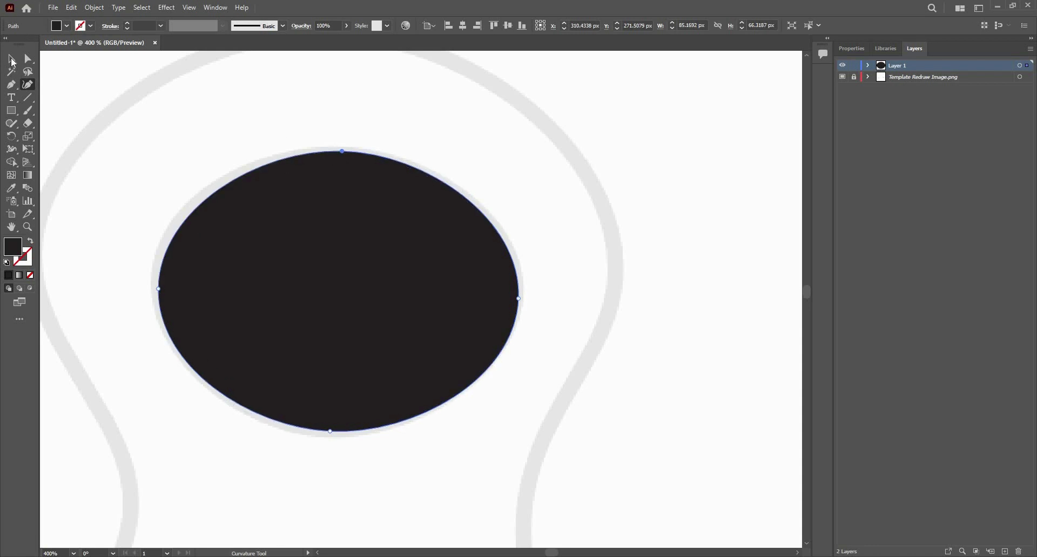
left_click(12, 60)
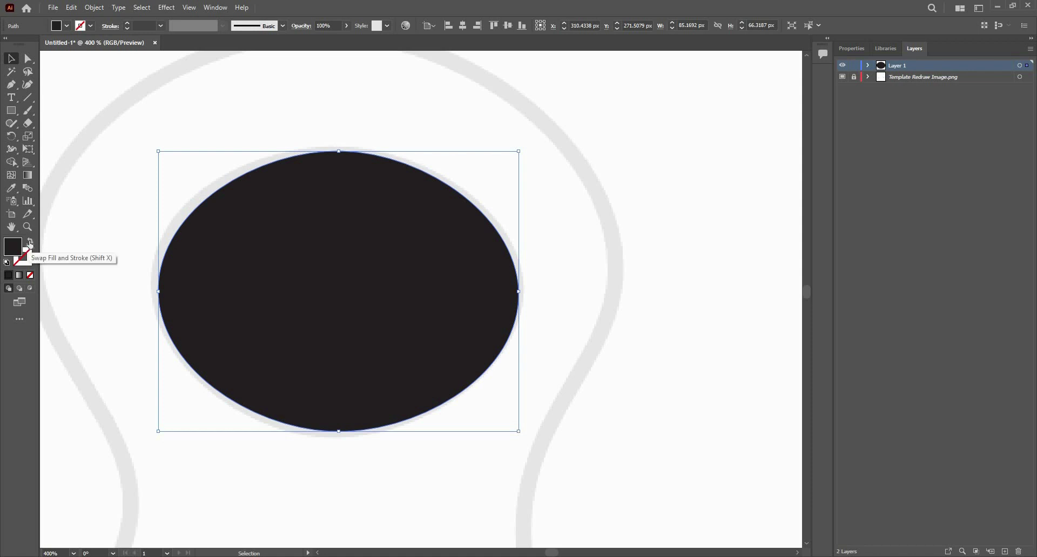
key("shift+x")
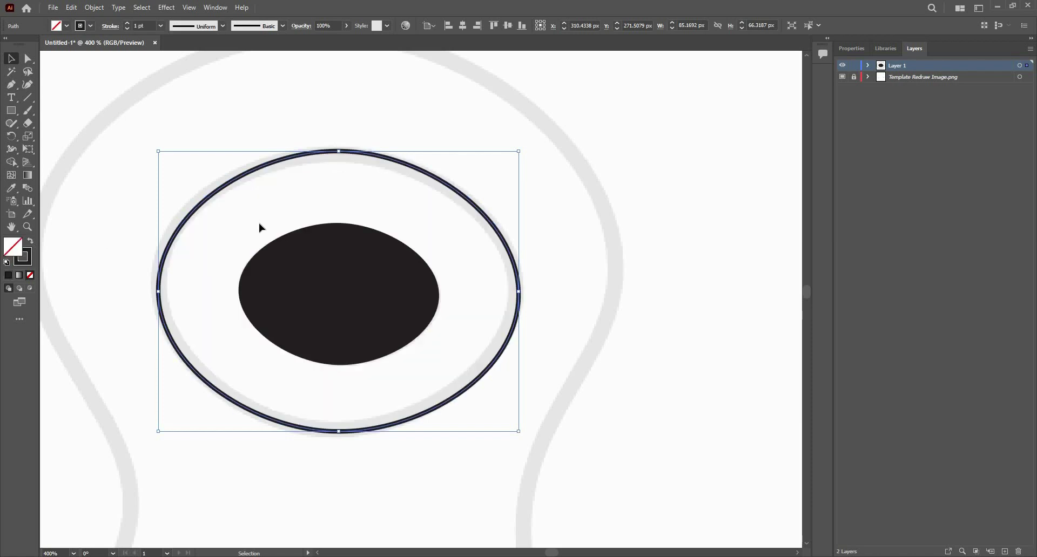
- Start the creature's body outline with the Curvature tool, tracing from the top of the head around its right side to below the eye's middle
scroll(332, 168, "down", 1)
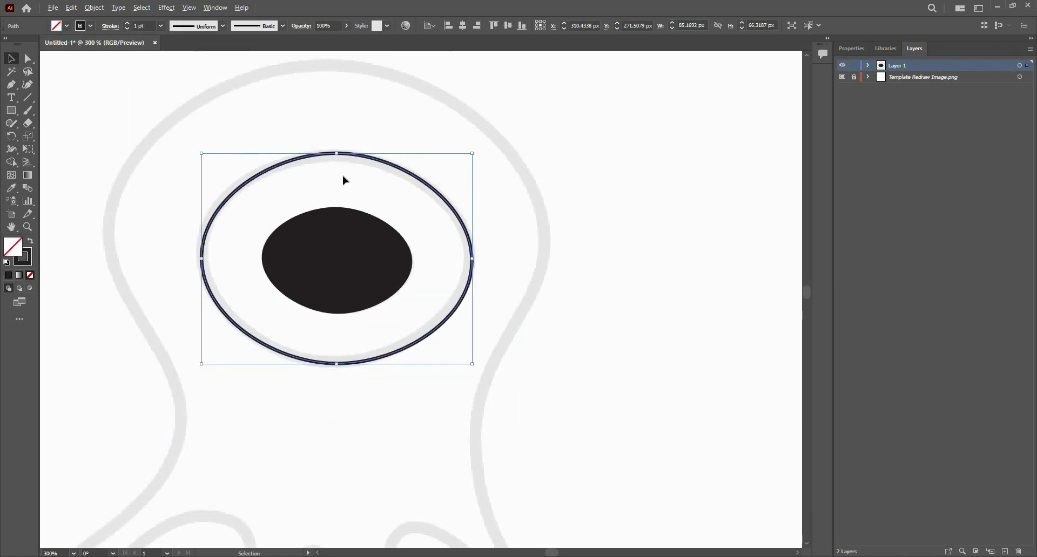
scroll(435, 179, "down", 1)
scroll(389, 140, "up", 2)
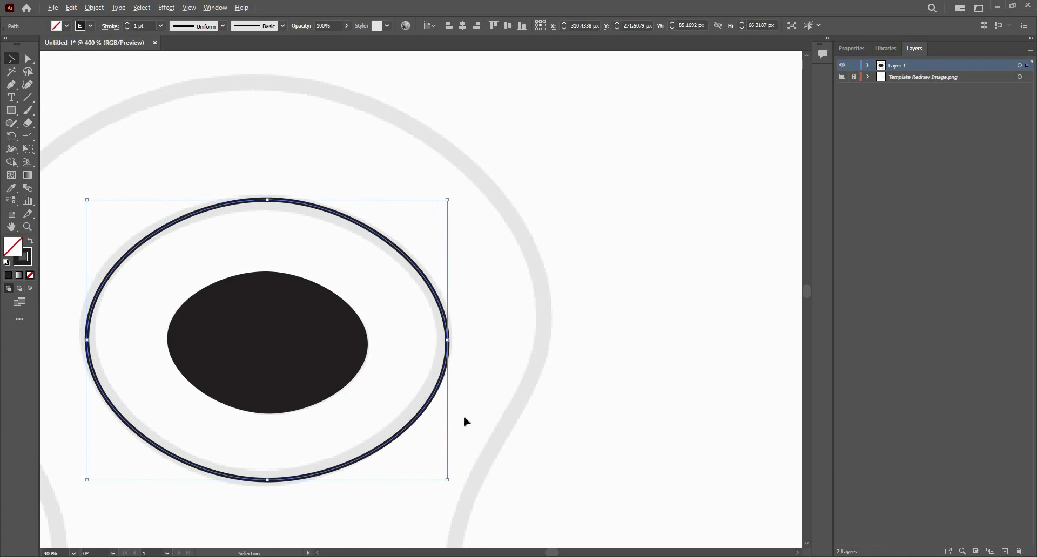
scroll(467, 421, "down", 2)
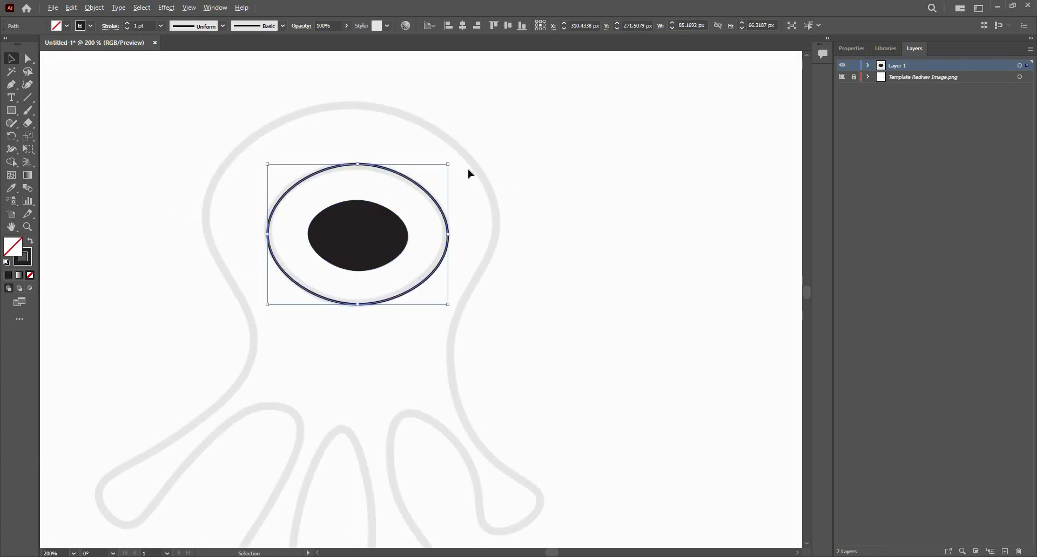
scroll(468, 173, "up", 1)
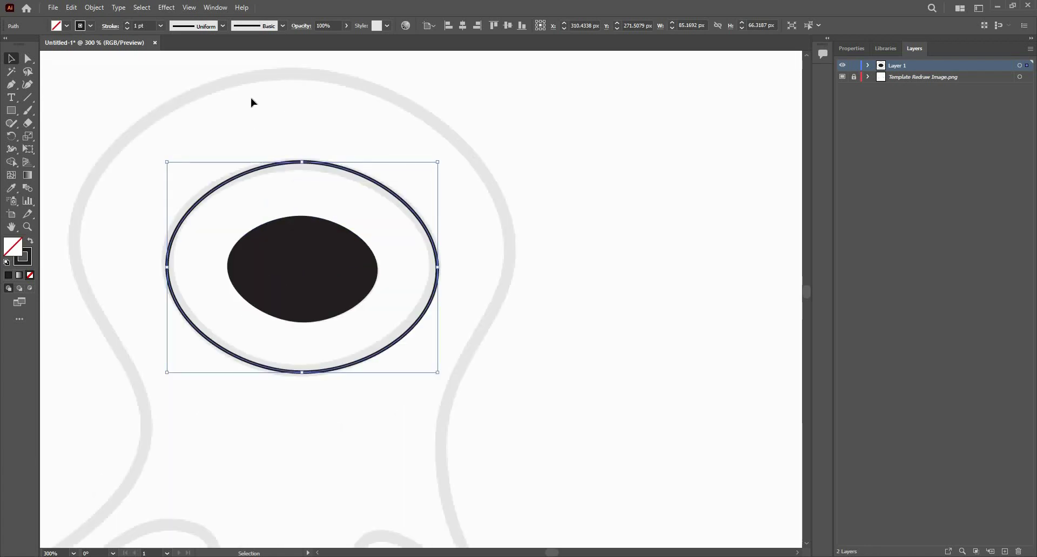
left_click(27, 85)
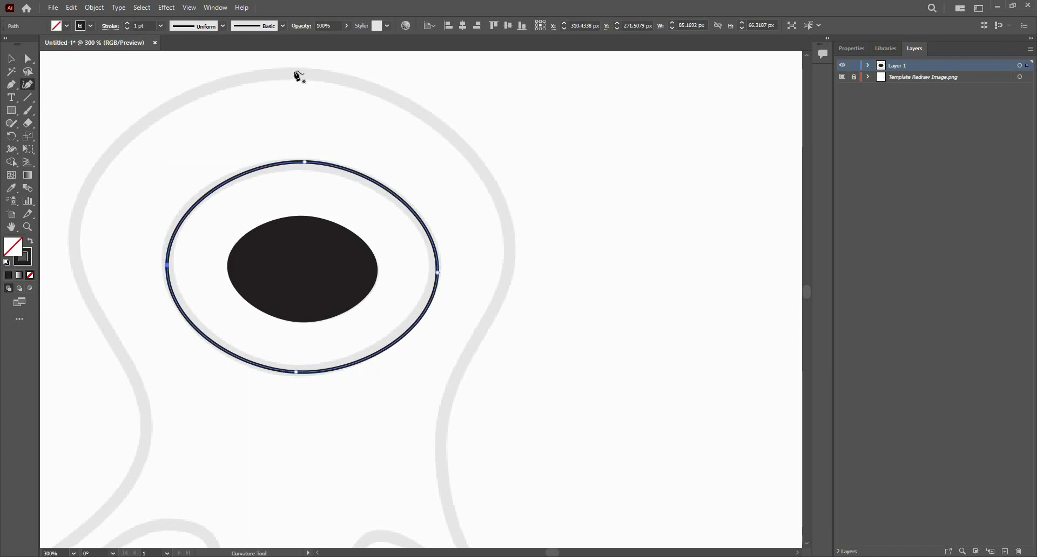
left_click(295, 71)
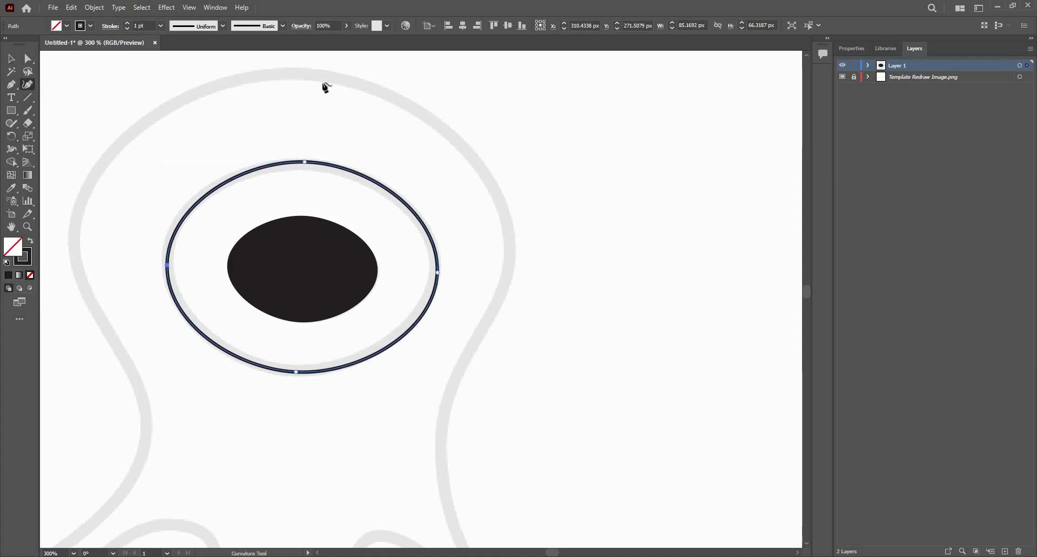
left_click(506, 219)
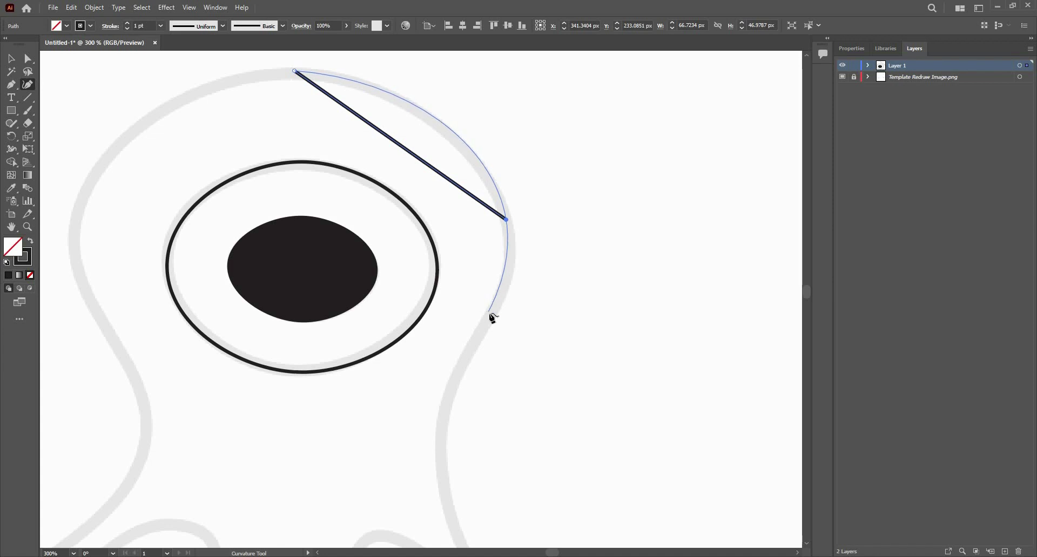
left_click(490, 314)
key("Escape")
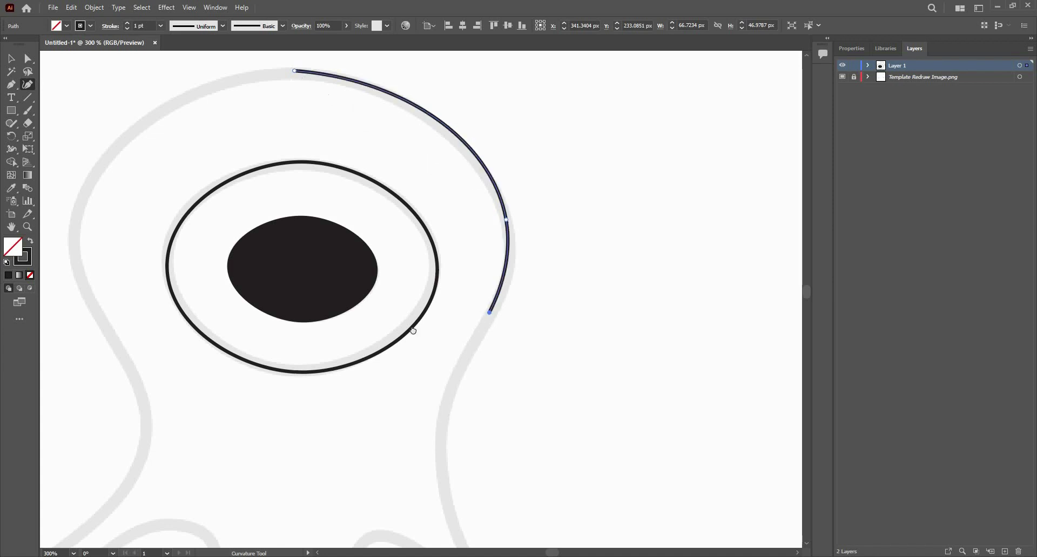
- Continue the body outline with the Curvature tool down the right side and around the foot of the outer right leg
left_click_drag(440, 462, 360, 294)
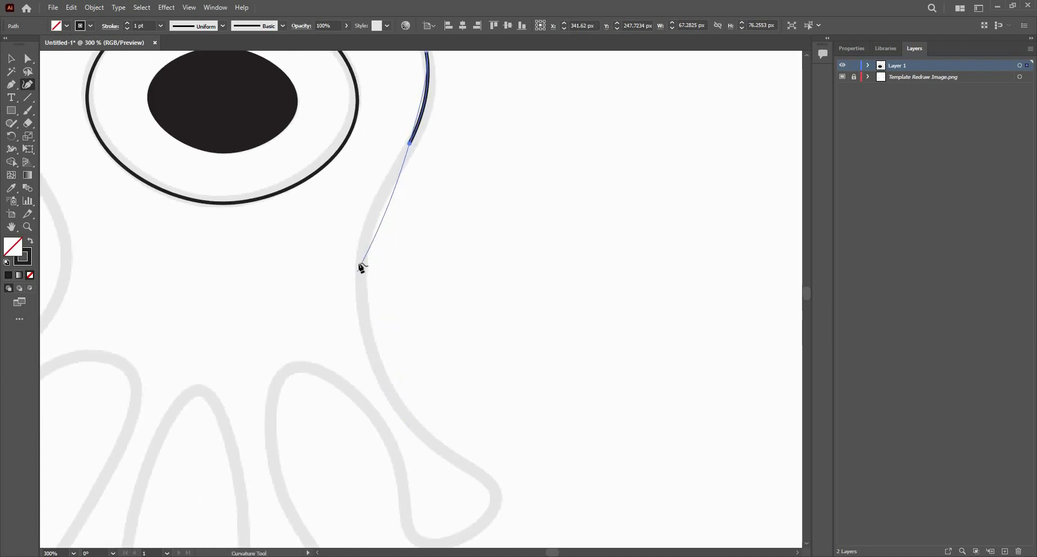
left_click(361, 279)
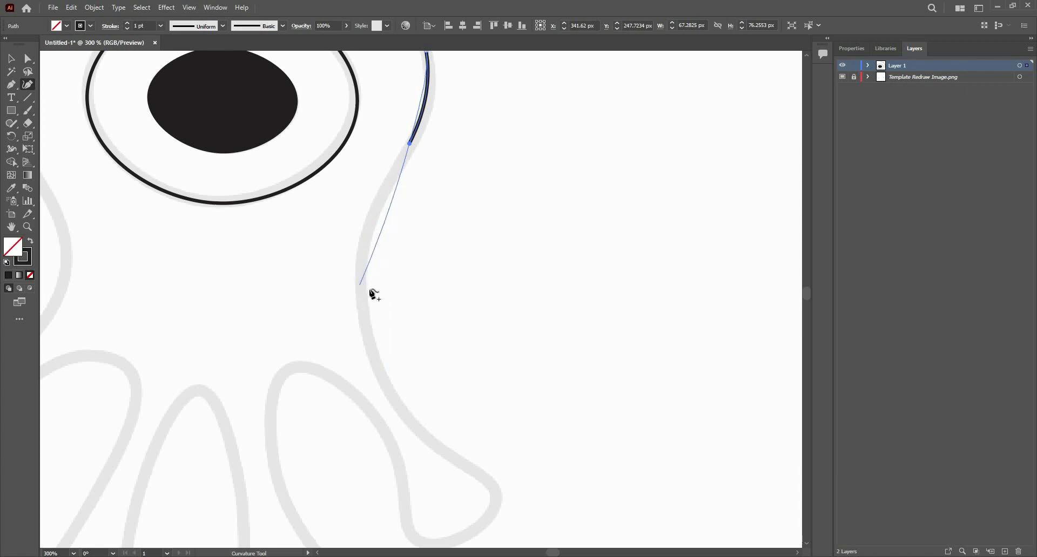
left_click(434, 444)
key("space")
left_click_drag(479, 472, 519, 366)
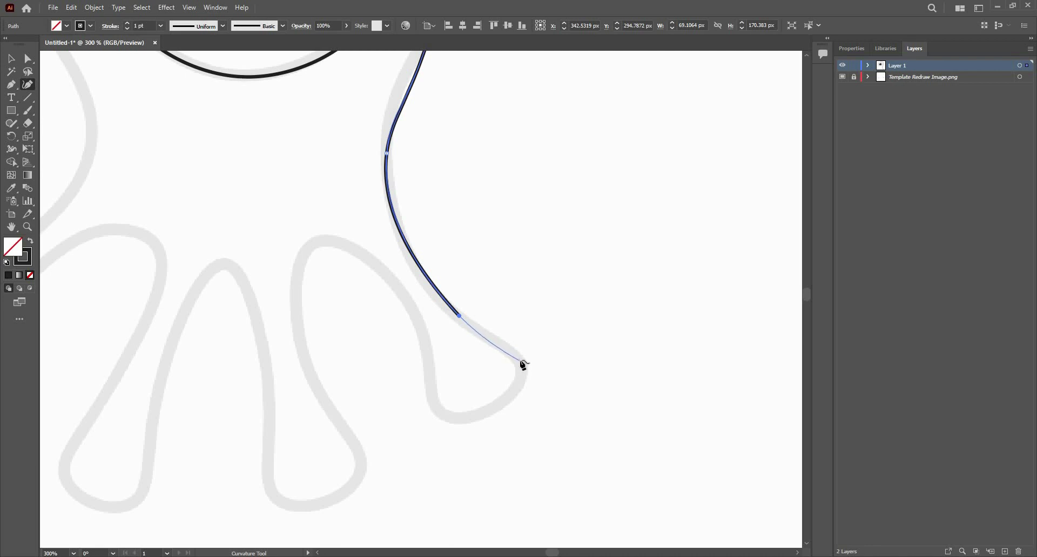
left_click(520, 361)
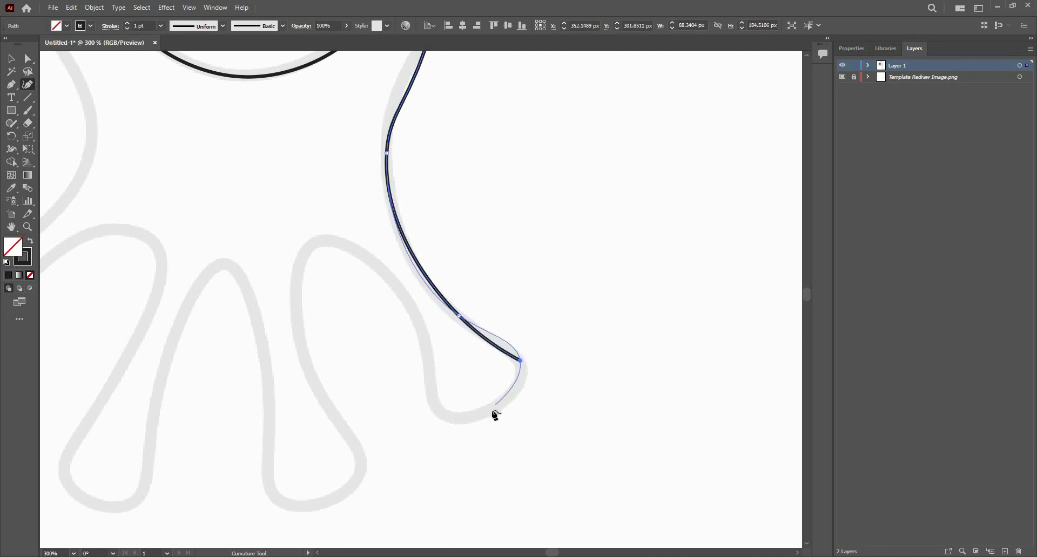
left_click(494, 410)
left_click(445, 417)
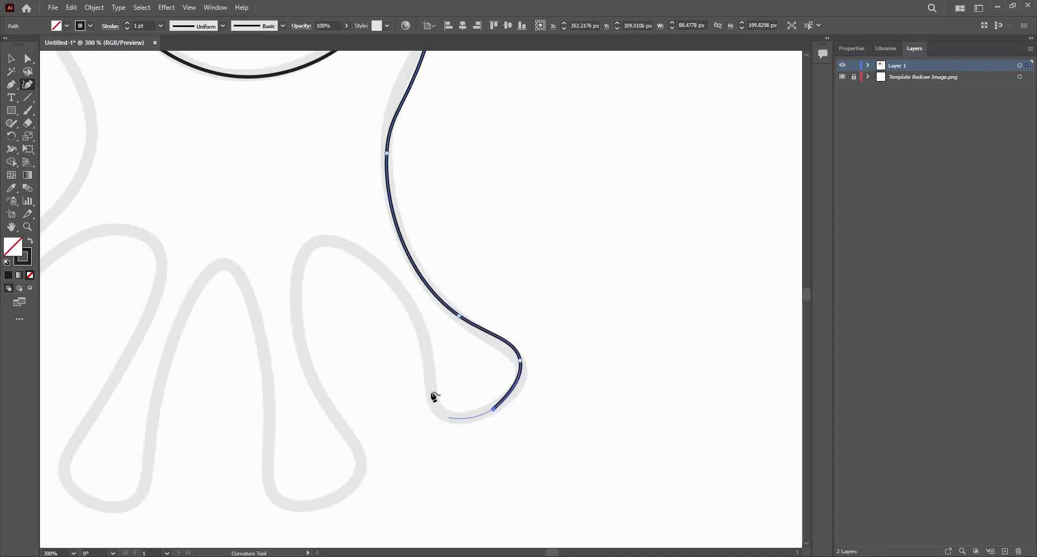
- Trace the outline up the inner edge of the outer right leg and over the arch to the inner right leg
left_click(430, 363)
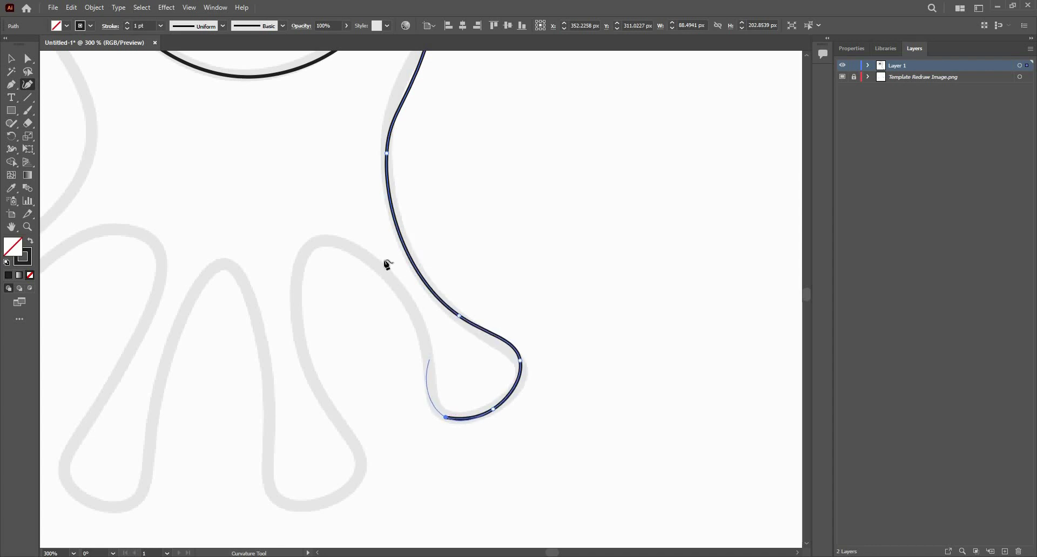
left_click(341, 242)
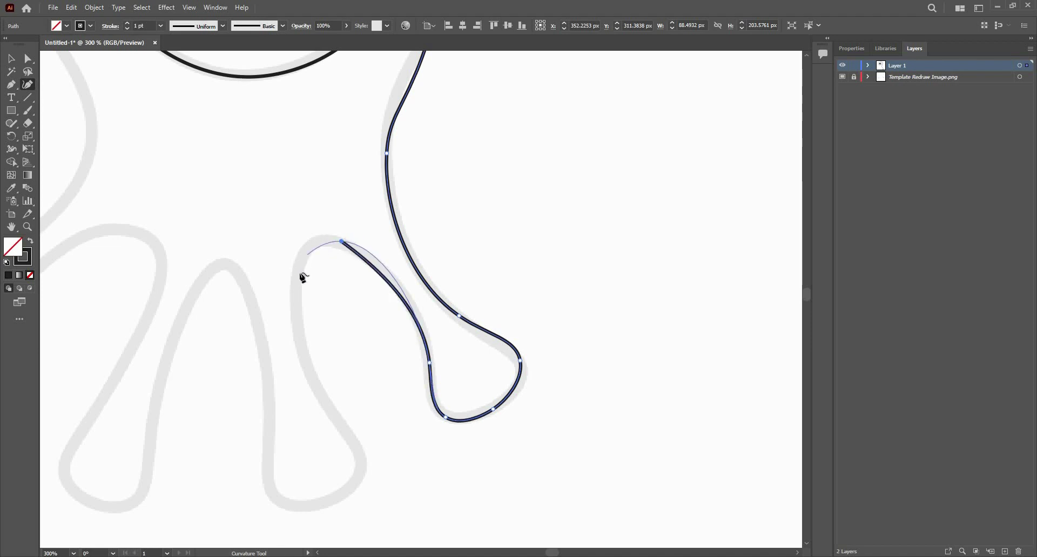
left_click(314, 243)
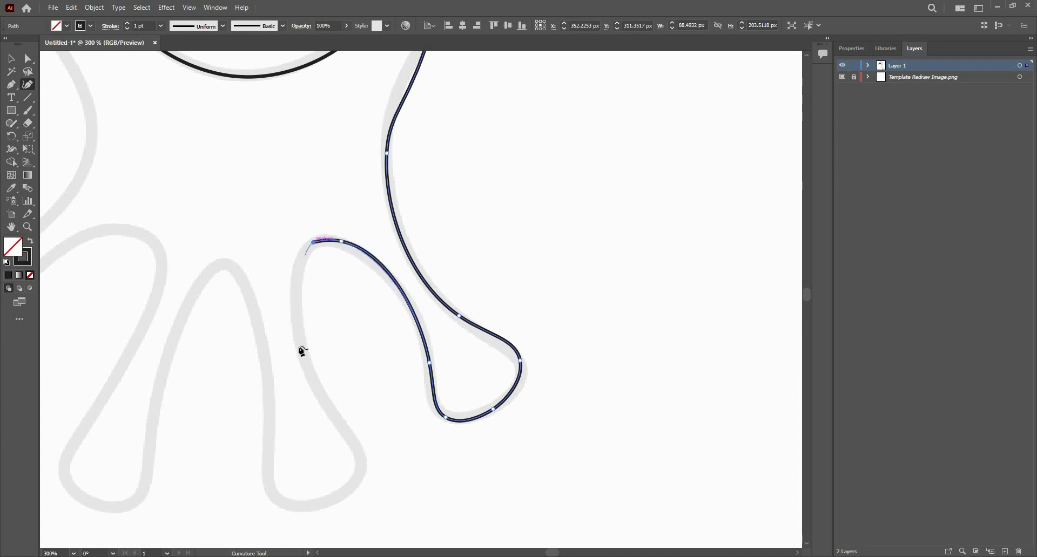
left_click(307, 366)
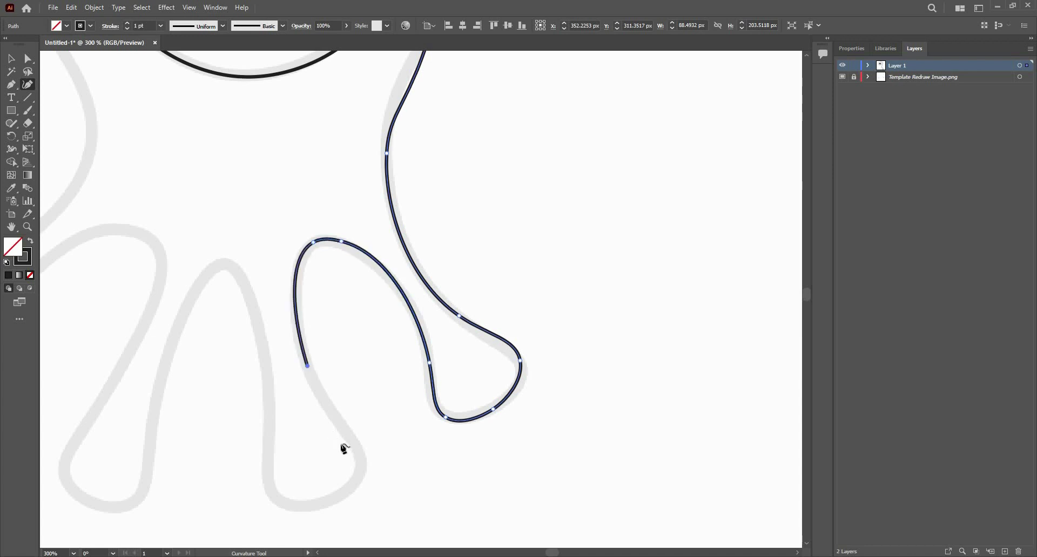
- Trace the outline around the rounded foot of the inner right leg and start up its inner edge
left_click(362, 460)
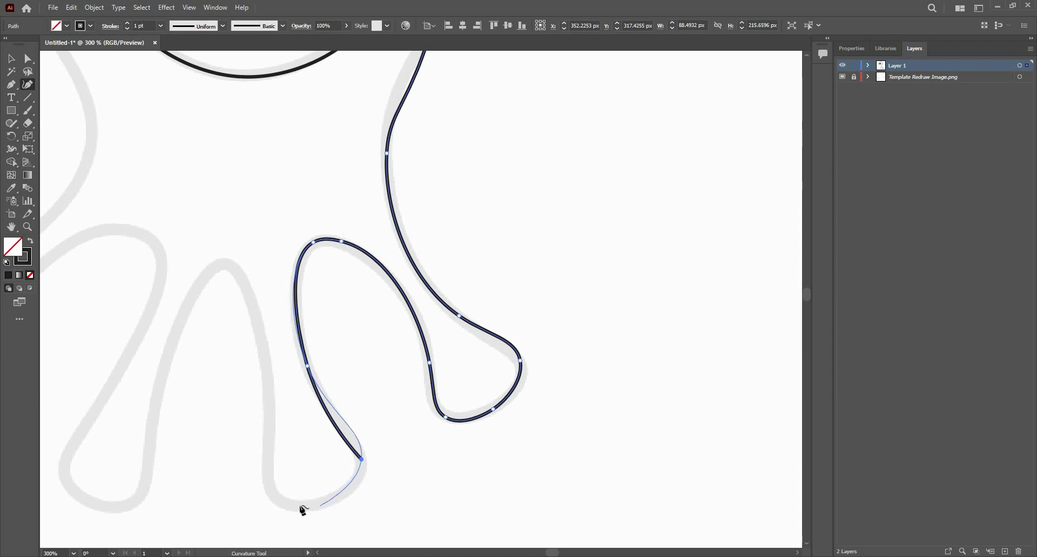
left_click(328, 502)
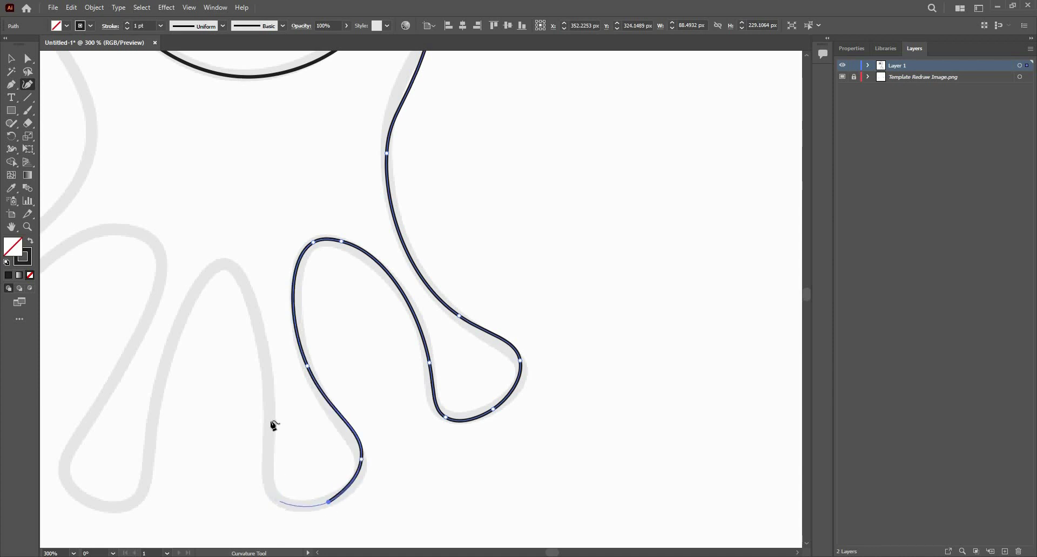
left_click(280, 502)
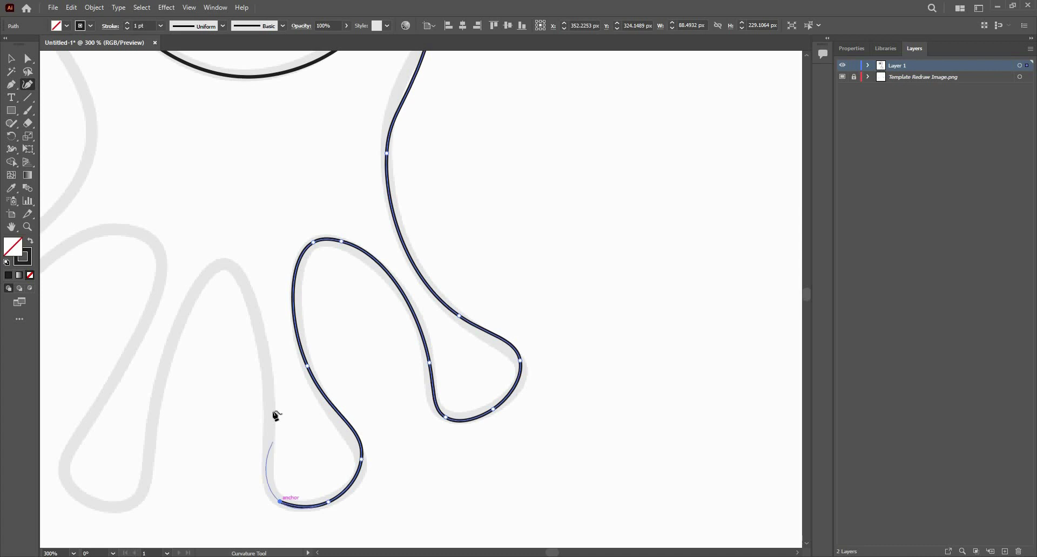
left_click(272, 446)
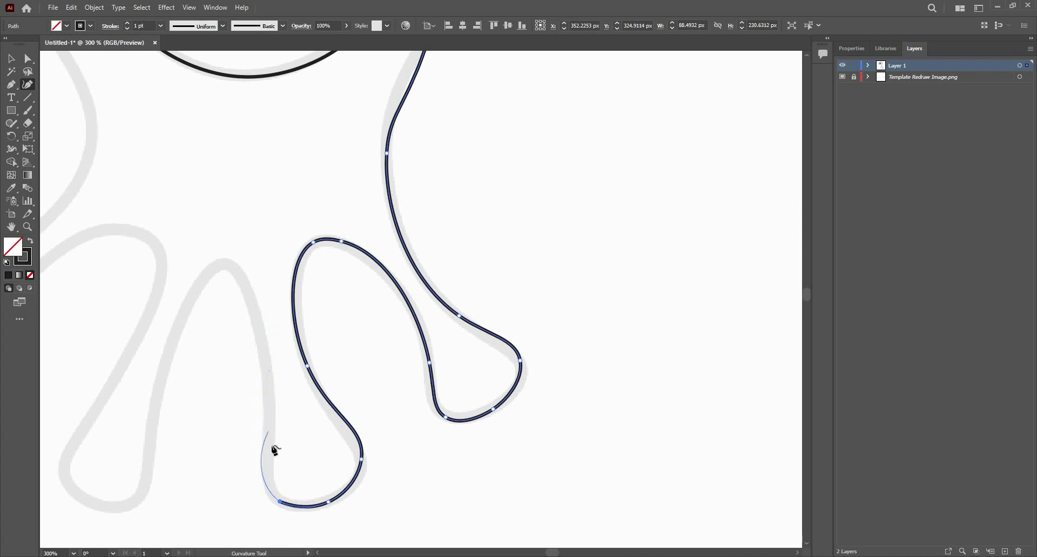
- Trace the outline over the middle arch between the two inner legs
left_click(239, 271)
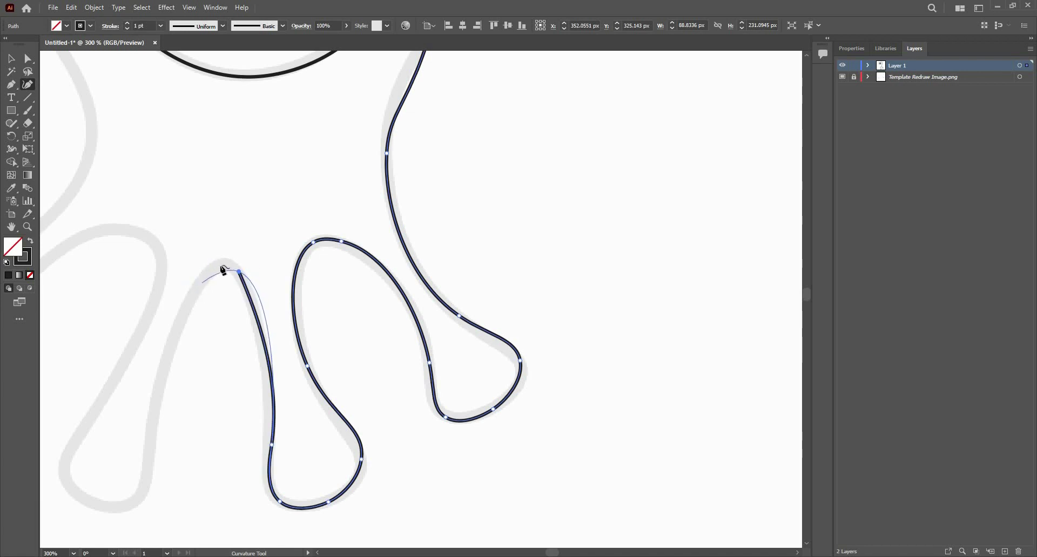
left_click(222, 264)
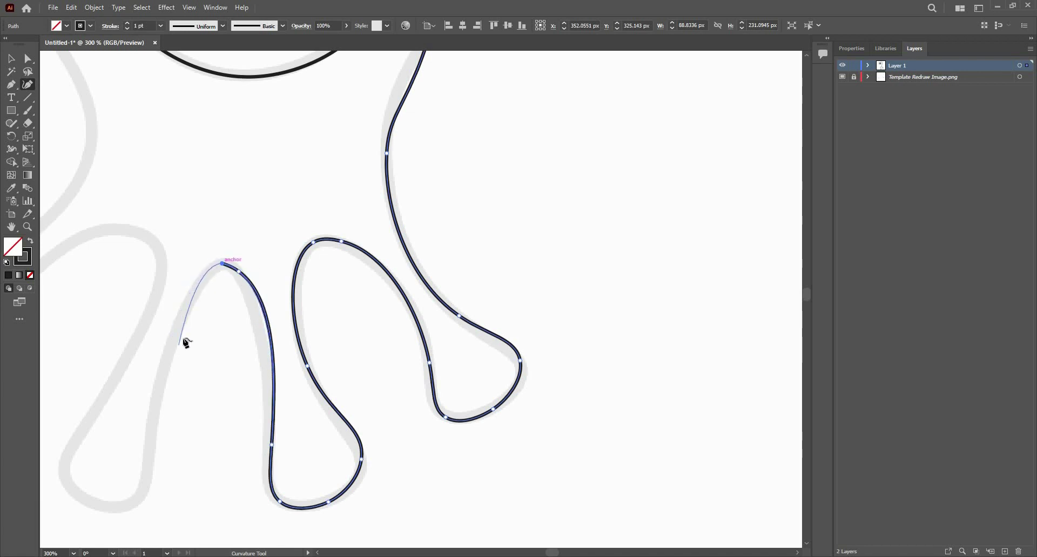
left_click(173, 337)
- Trace the outline around the foot of the inner left leg with an extra point at its lowest part, undoing the misplaced point
key("space")
left_click_drag(142, 442, 221, 356)
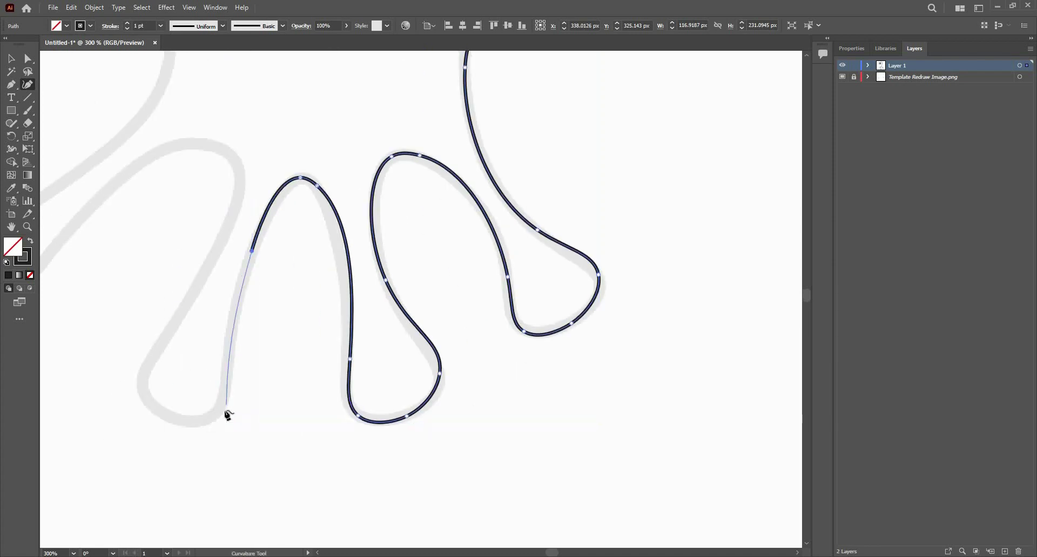
left_click(219, 409)
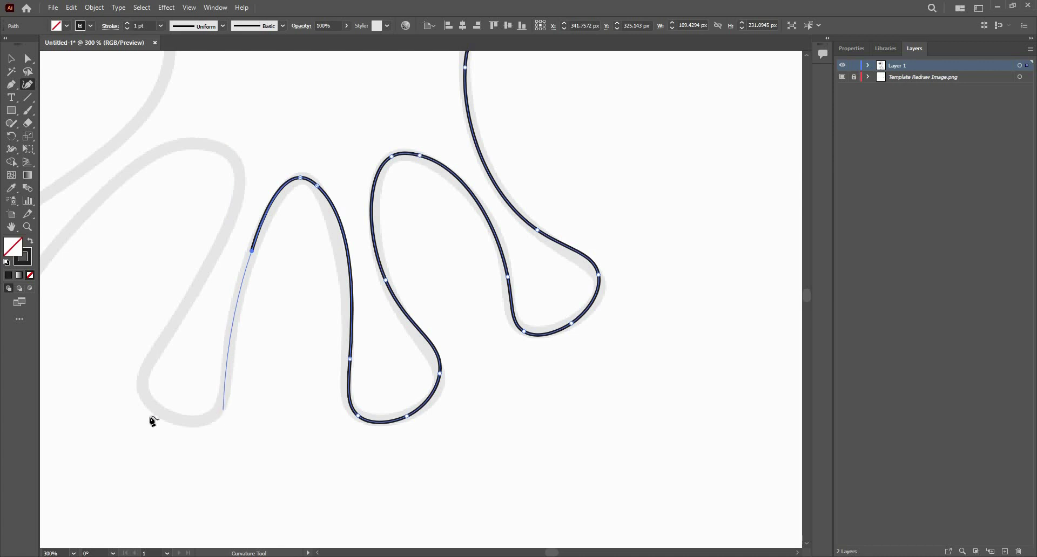
left_click(144, 378)
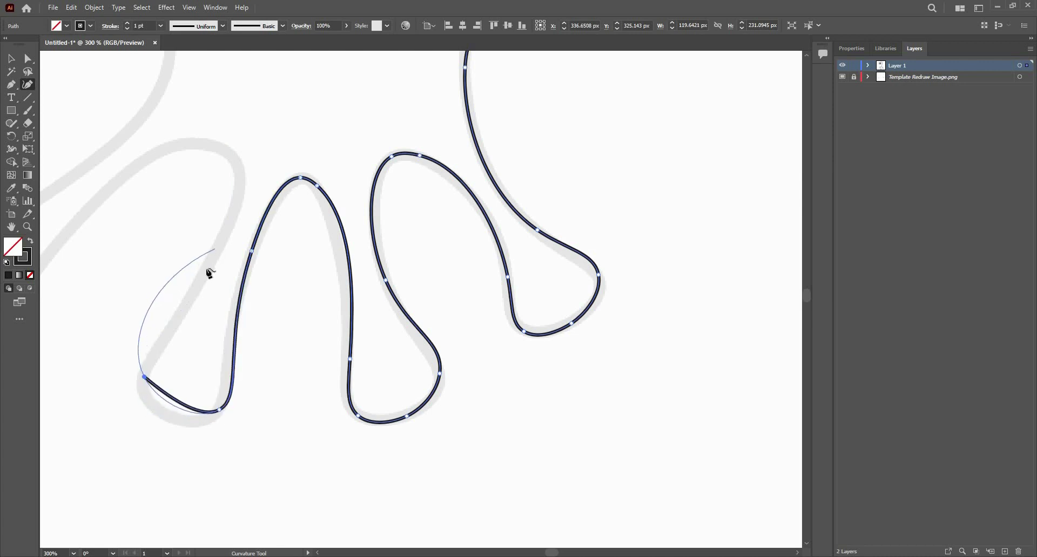
key("ctrl+z")
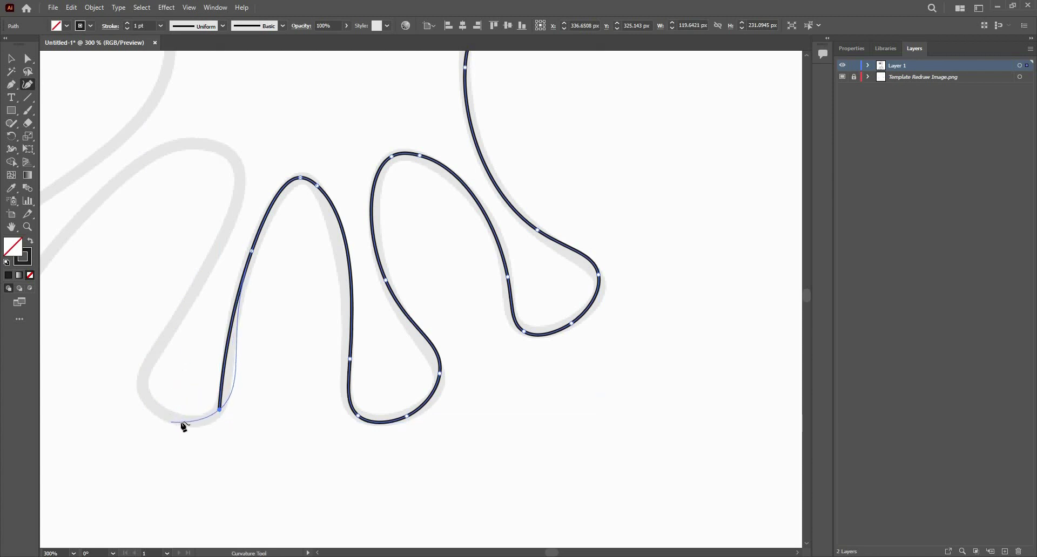
left_click(179, 422)
key("ctrl+z")
key("ctrl+shift+z")
left_click(143, 382)
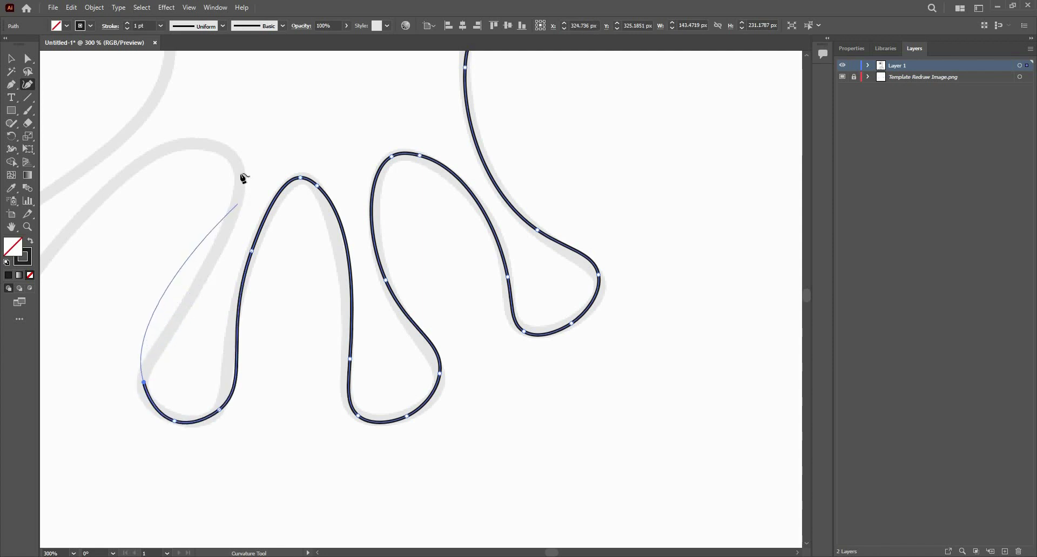
- Trace the outline up the inner left leg's outer edge and over the arch between the two left legs
left_click(235, 164)
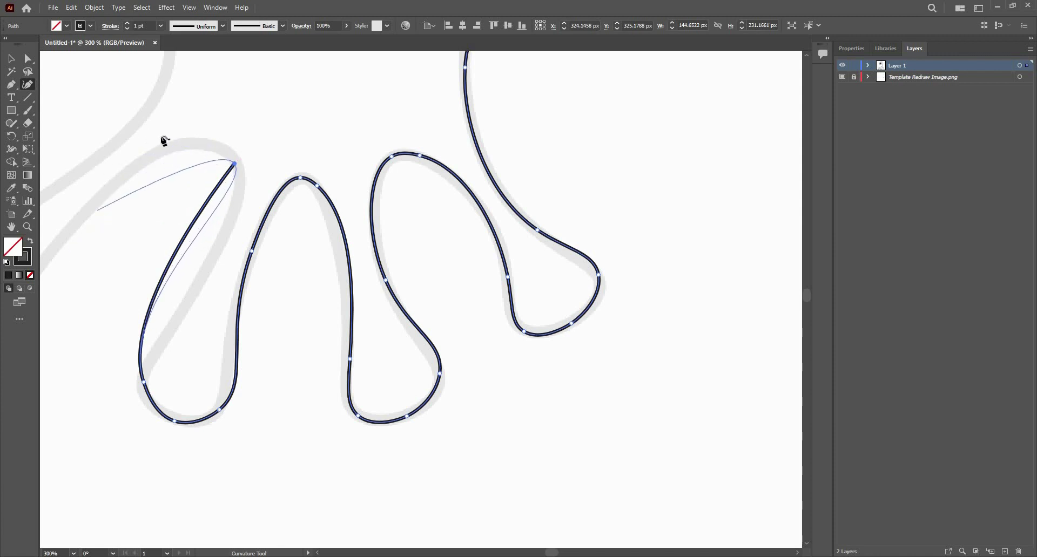
left_click(192, 144)
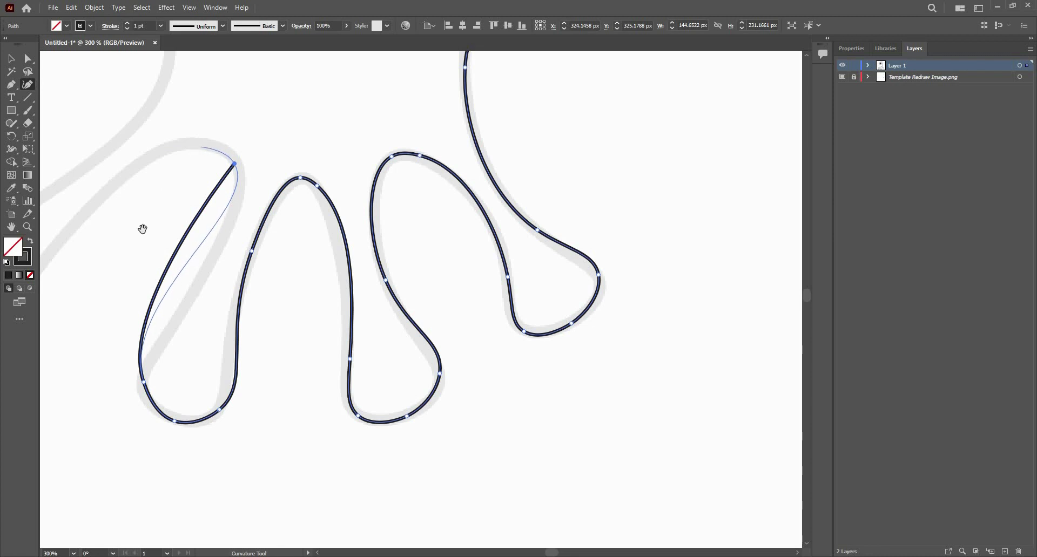
key("Escape")
left_click_drag(159, 265, 315, 256)
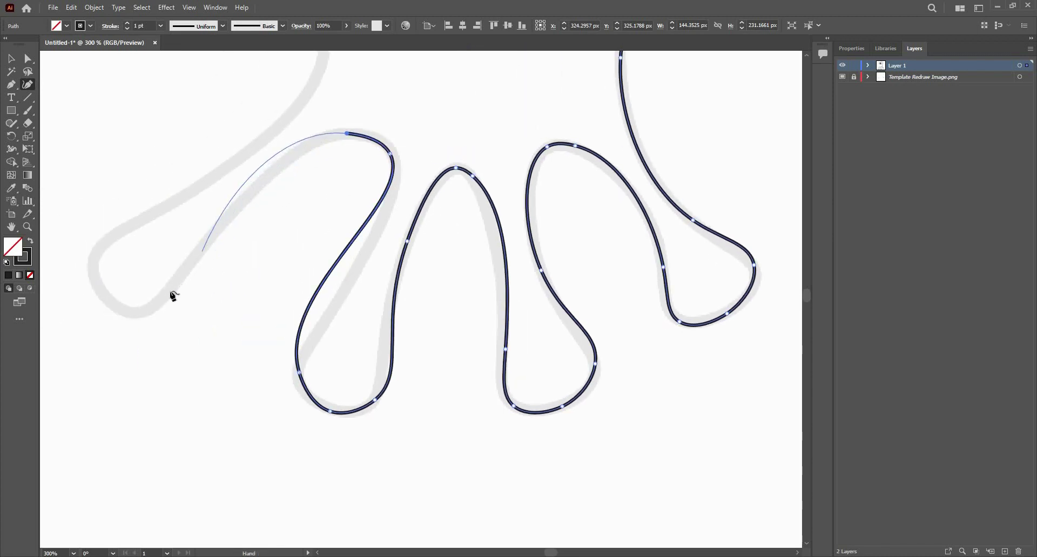
- Trace the outline around the foot of the outer left leg and onto the leg's upper edge
left_click(142, 311)
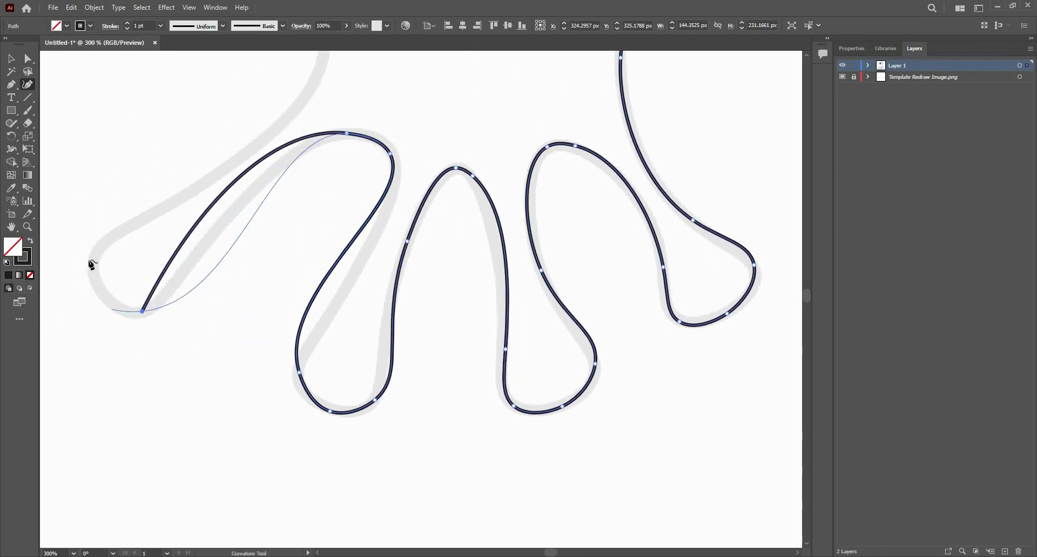
left_click(92, 258)
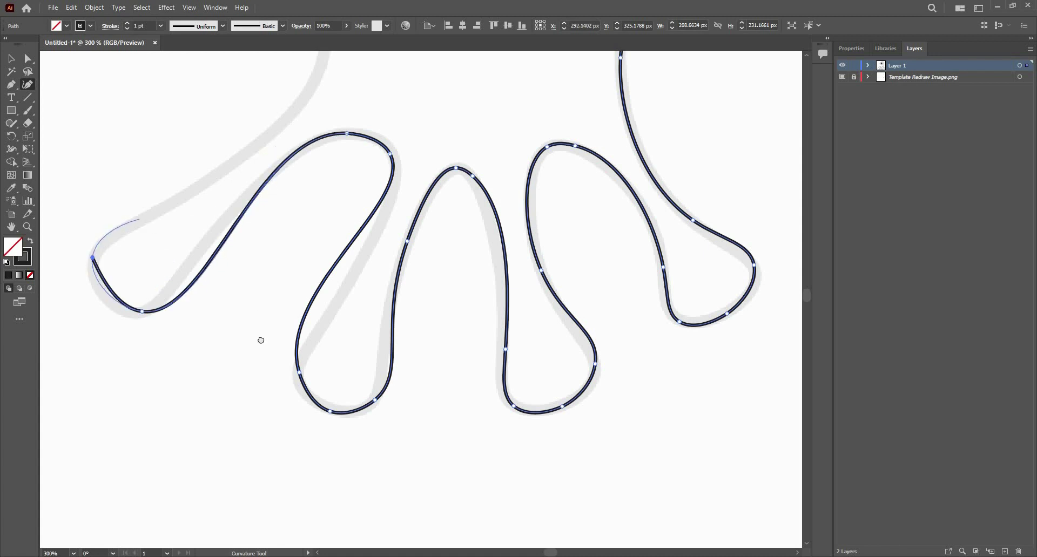
left_click(139, 220)
- Trace the body's left side up to the head and close the path at its starting point, about 209 x 231 px overall
left_click_drag(274, 162, 261, 341)
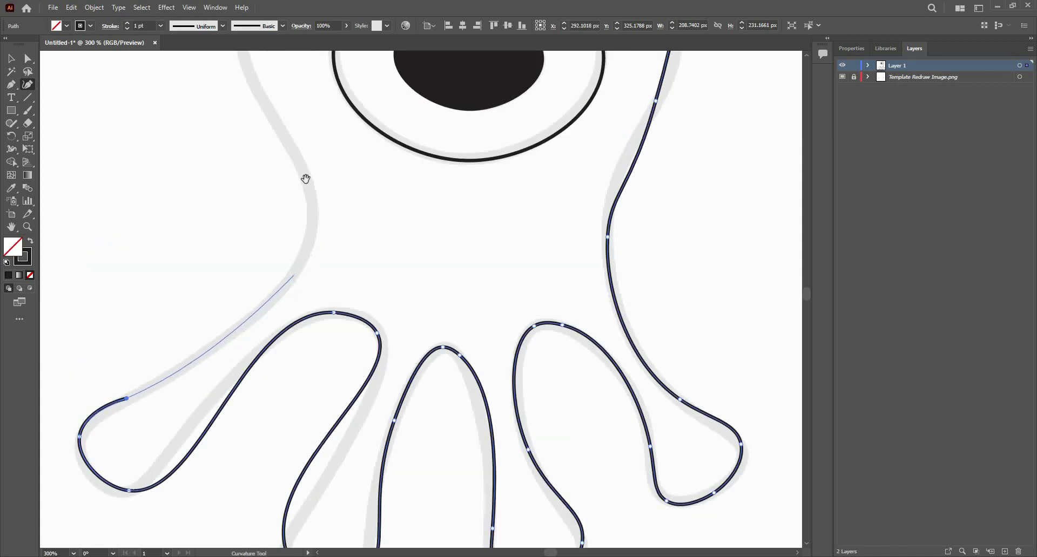
left_click(294, 276)
scroll(283, 269, "up", 4)
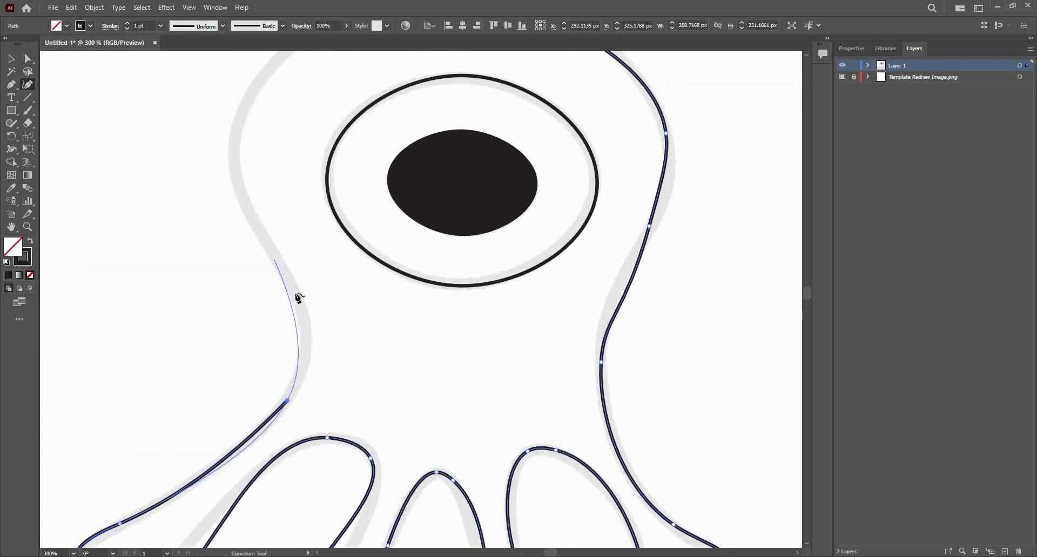
left_click(289, 278)
scroll(207, 305, "up", 1)
scroll(206, 305, "up", 3)
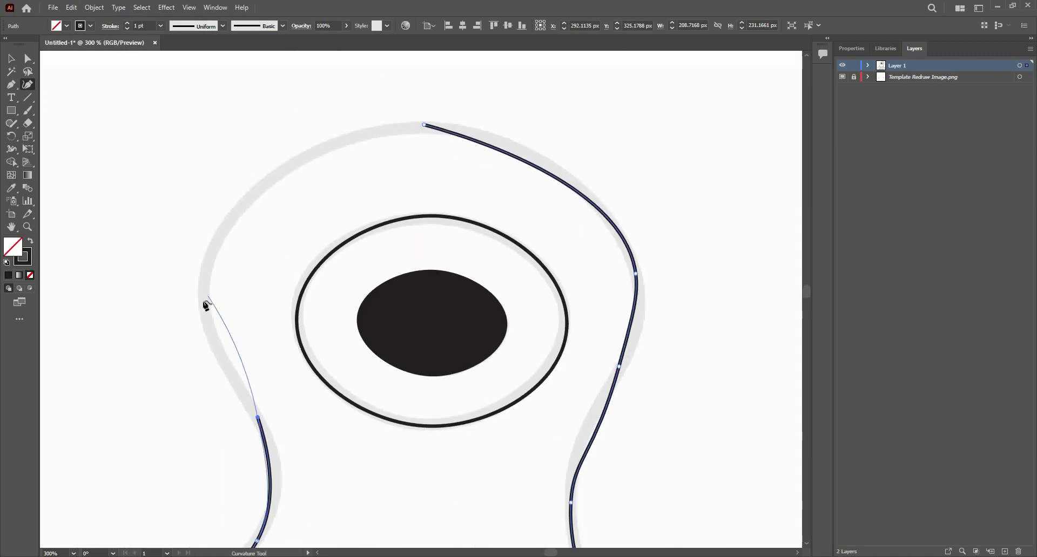
left_click(203, 300)
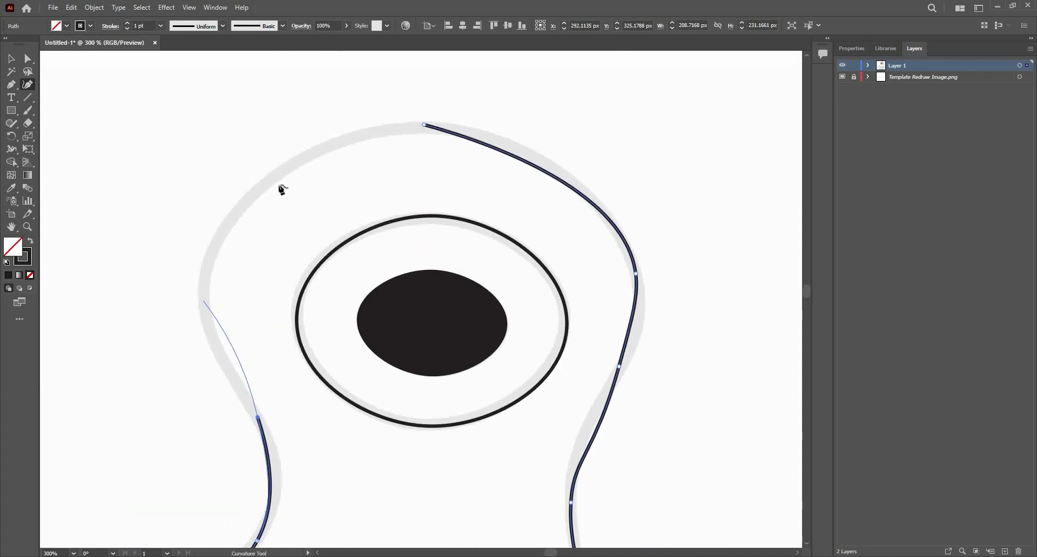
left_click(424, 125)
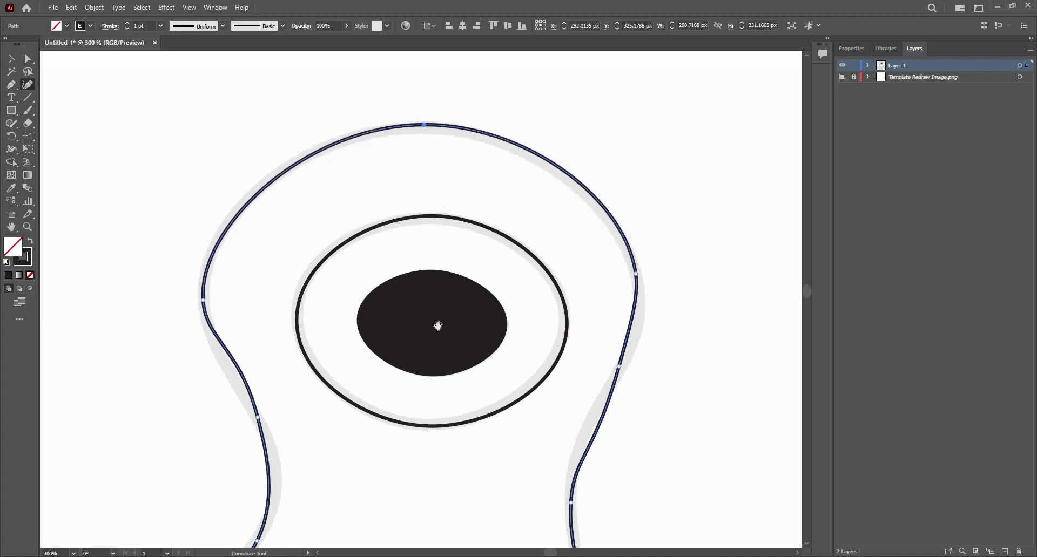
- Examine how closely the closed body outline follows the template around the head, sides and legs
left_click_drag(419, 201, 299, 185)
left_click_drag(419, 290, 279, 141)
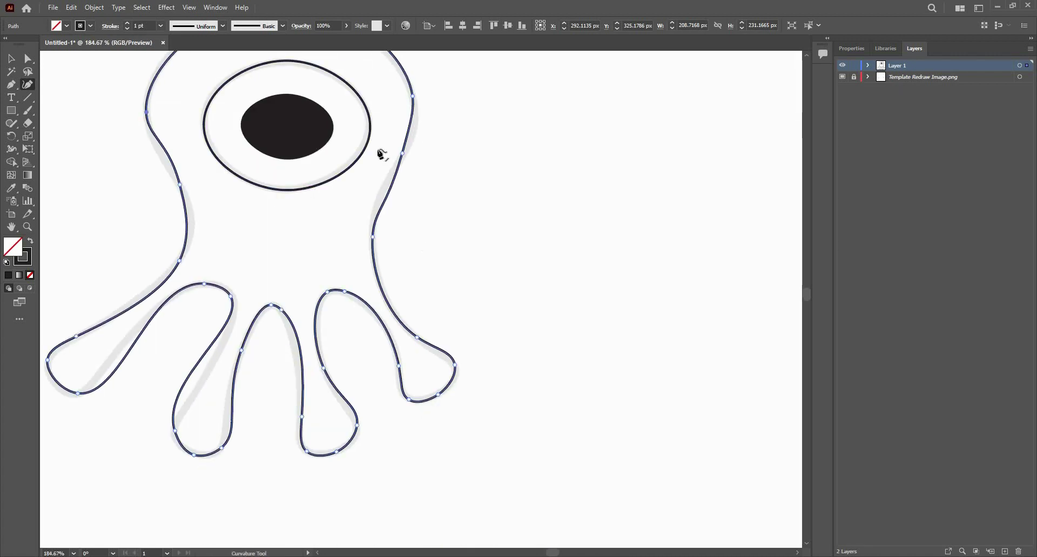
scroll(308, 213, "up", 2)
scroll(325, 275, "down", 2)
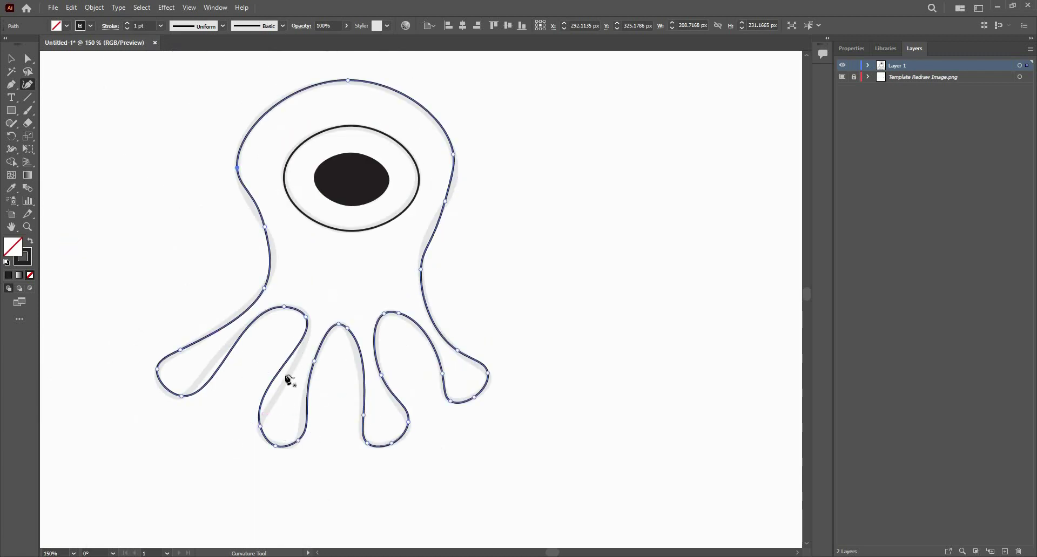
scroll(369, 259, "up", 3)
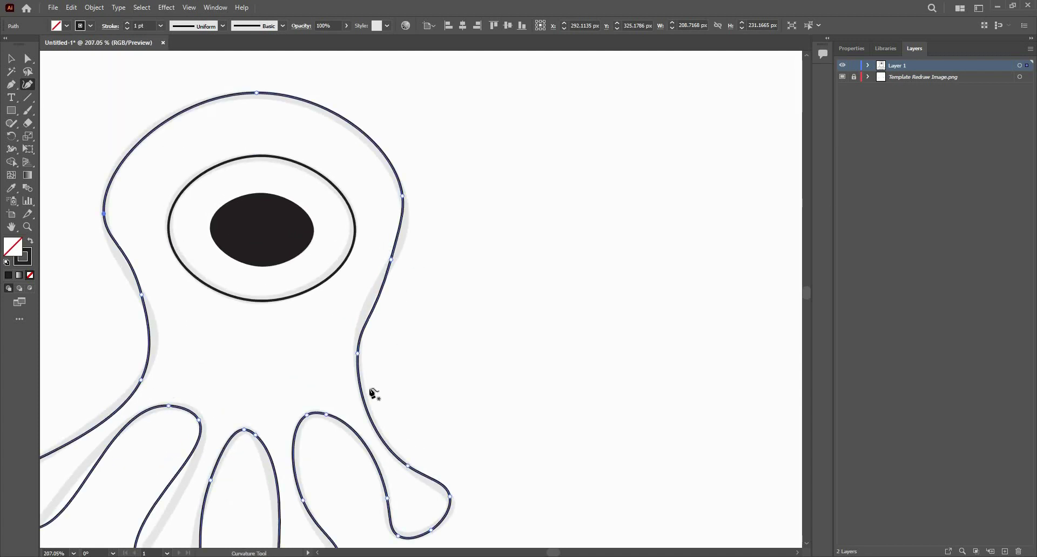
left_click_drag(369, 281, 471, 222)
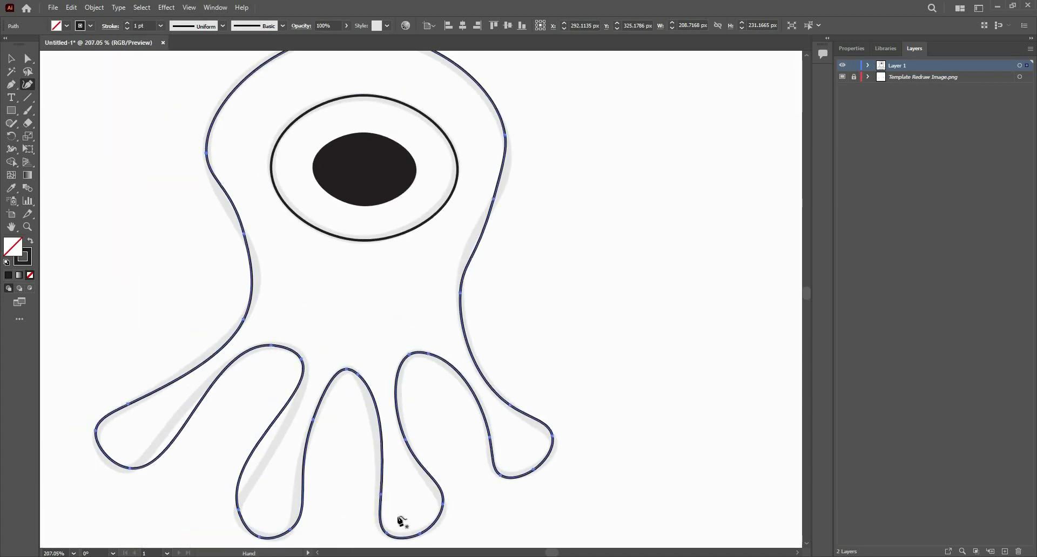
left_click_drag(464, 443, 407, 514)
left_click_drag(427, 428, 449, 355)
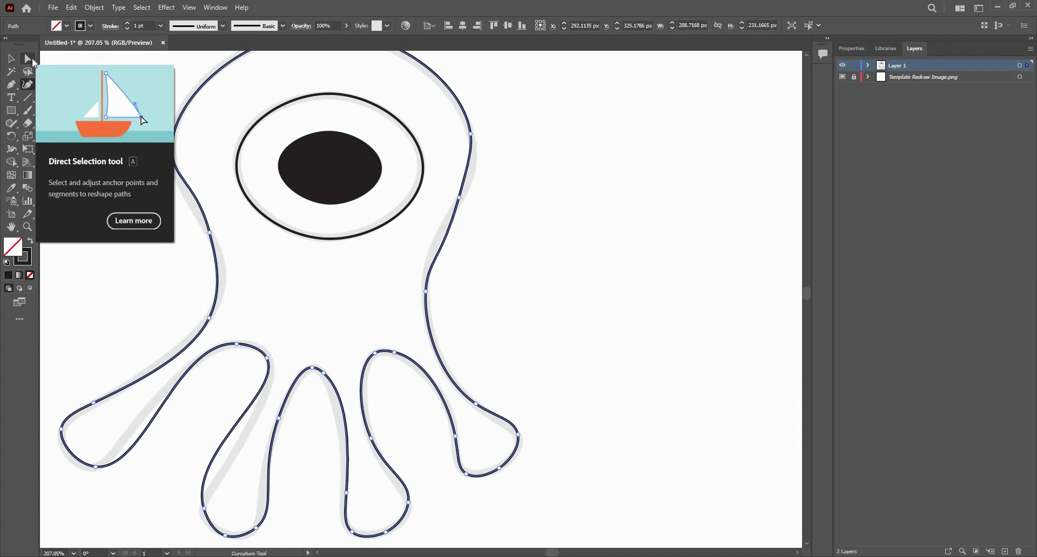
- With the Direct Selection tool, lengthen the upper handle of the anchor at the waist on the body's right side
left_click(32, 62)
scroll(439, 165, "up", 2)
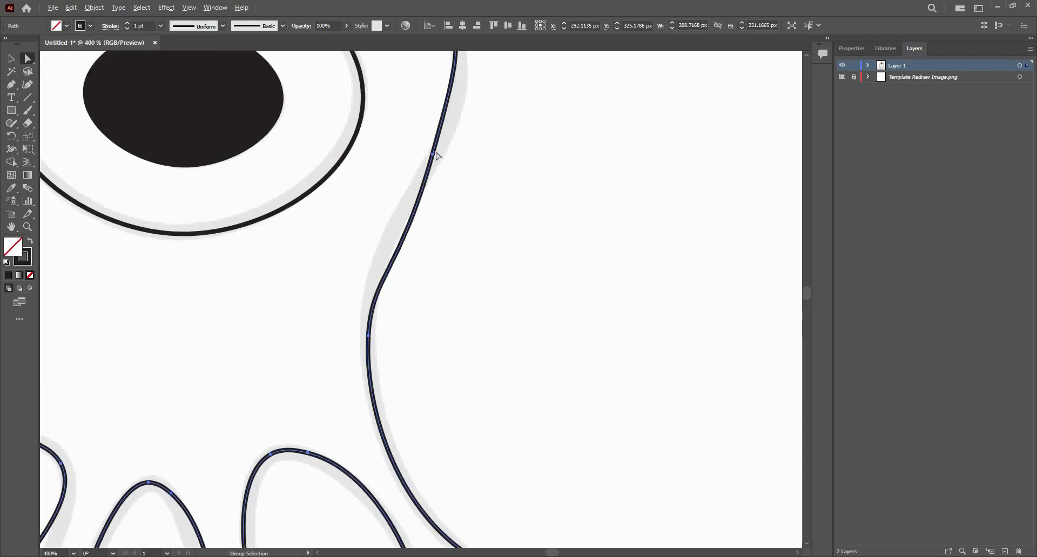
left_click(369, 336)
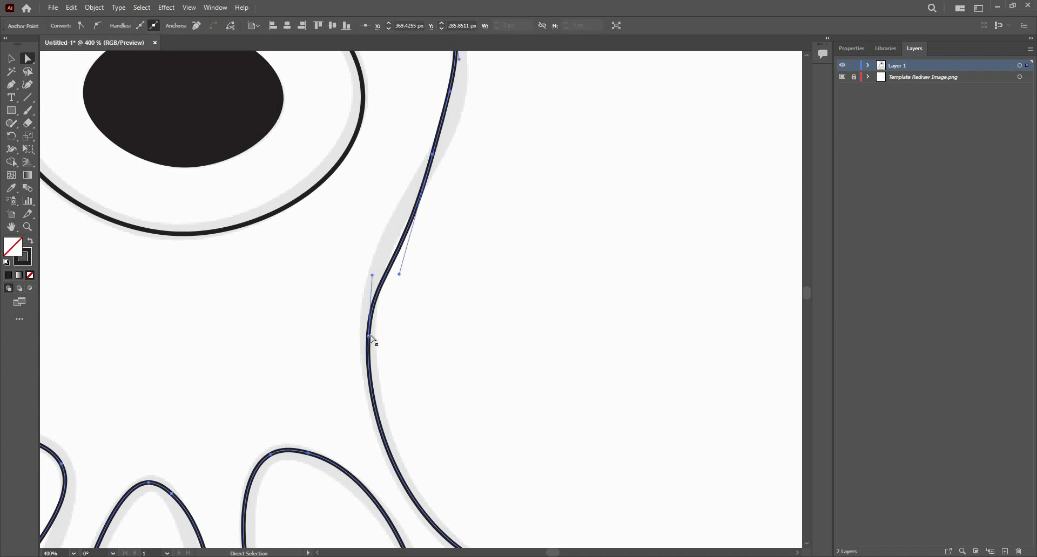
scroll(333, 218, "down", 1, "alt")
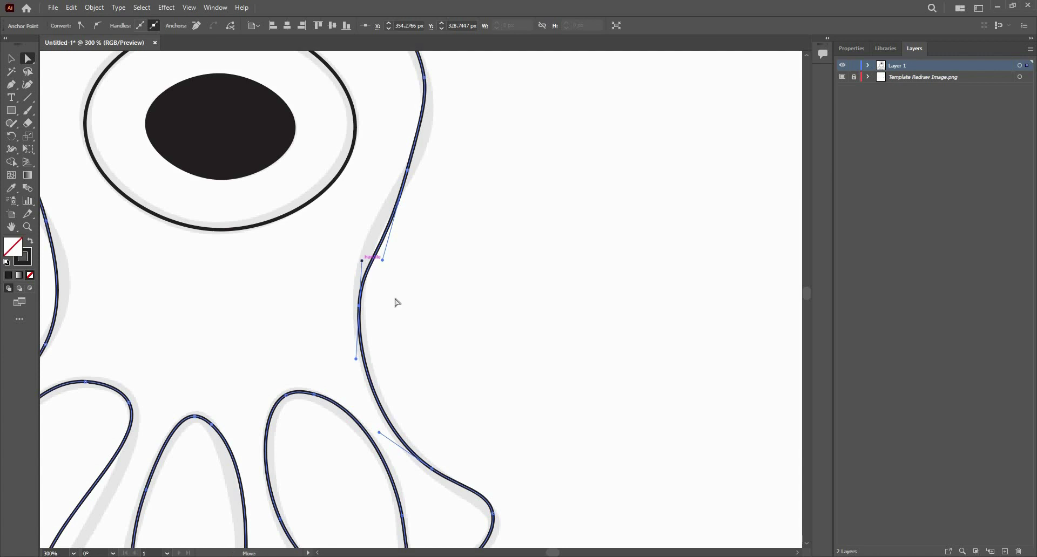
key("ctrl+shift+a")
left_click(360, 297)
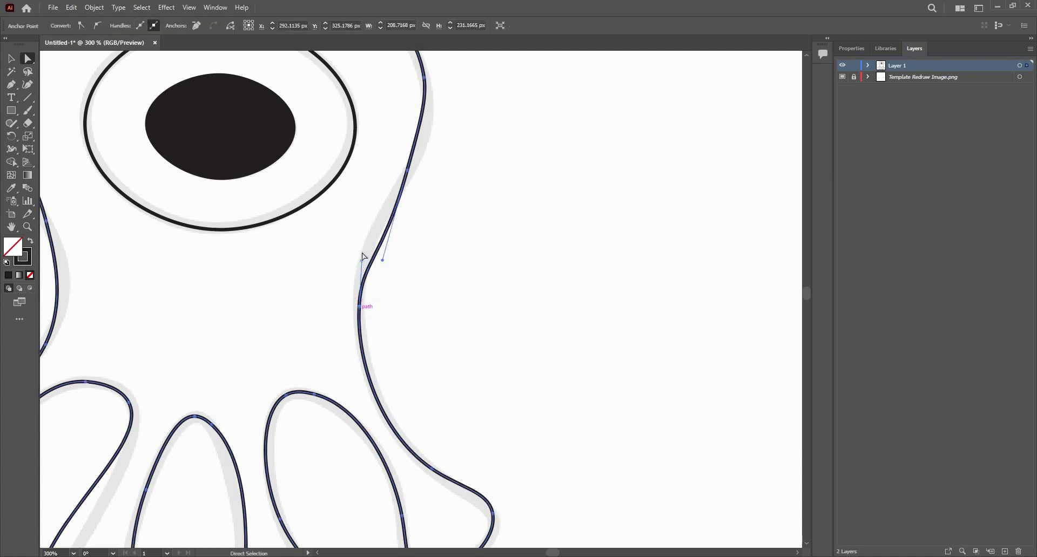
left_click_drag(362, 260, 388, 264)
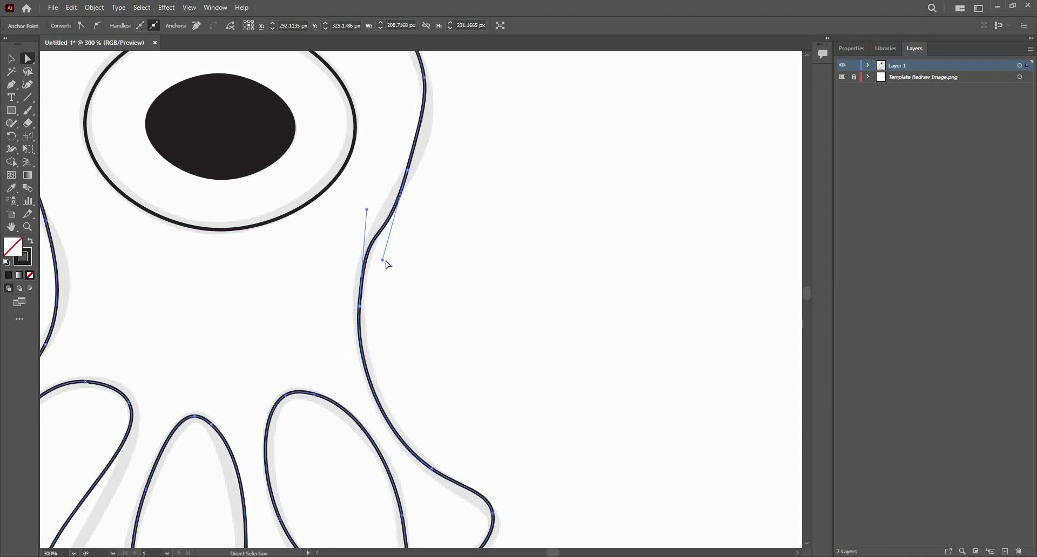
- Shorten the lower handle of the anchor just above the right waist and deselect the outline
left_click(408, 172)
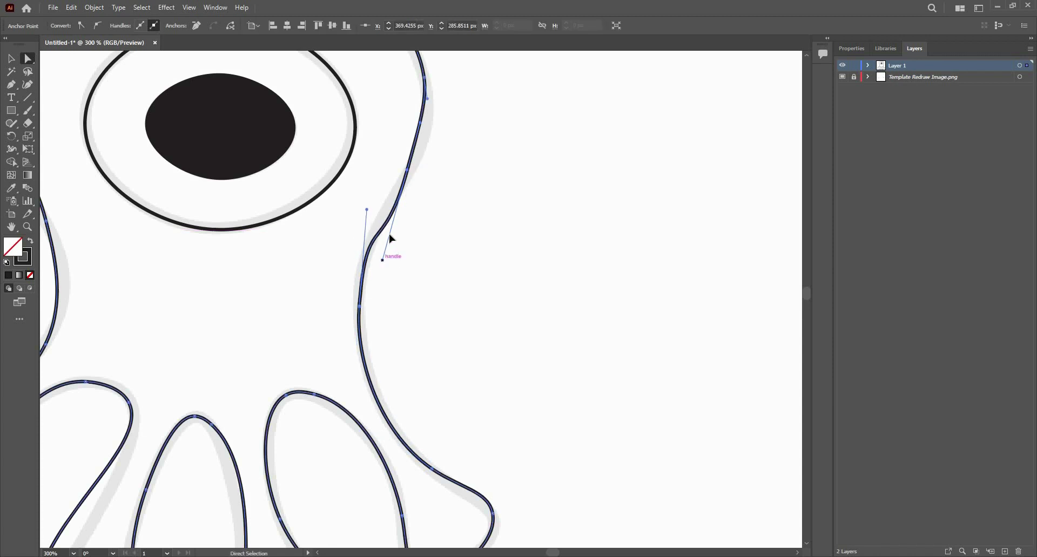
left_click_drag(393, 222, 387, 232)
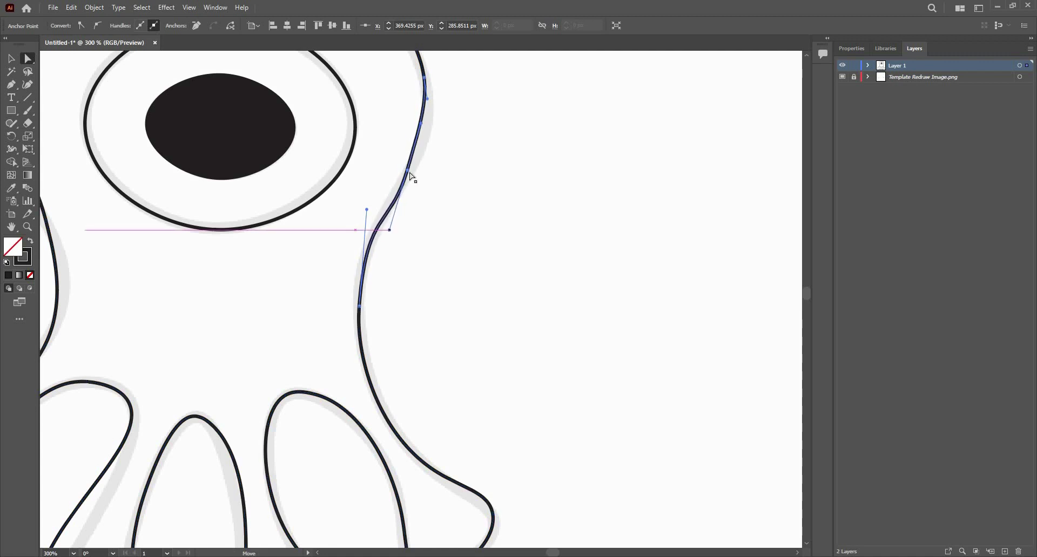
left_click(429, 287)
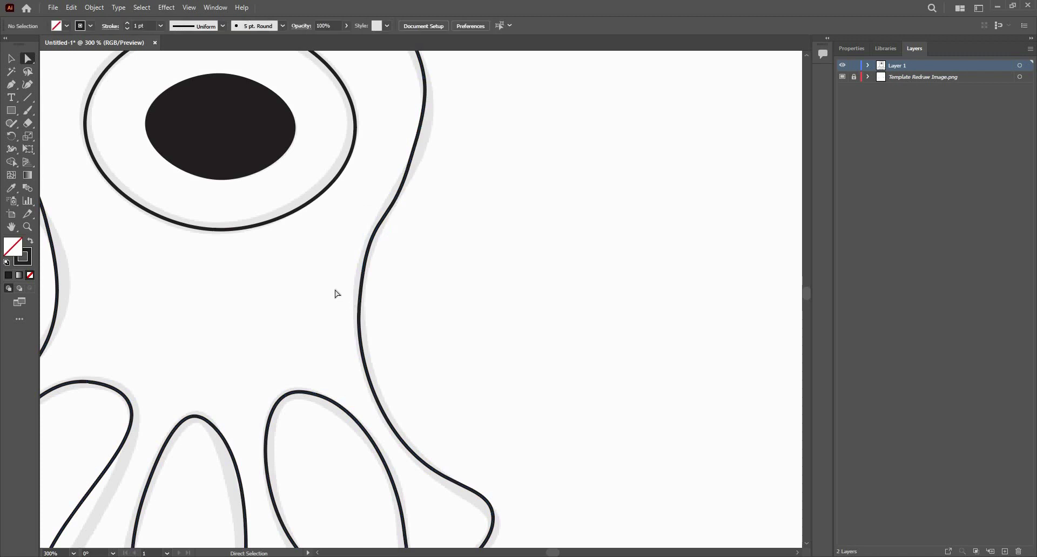
- Remove the anchor at the body's right waist and lengthen the facing handles of its two neighbours to follow the template
left_click(360, 307)
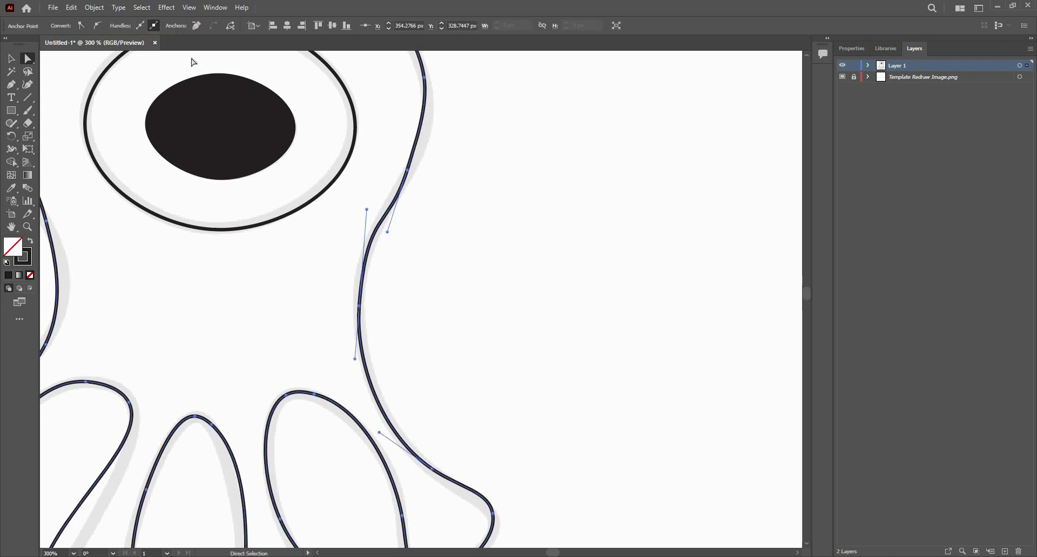
left_click(196, 26)
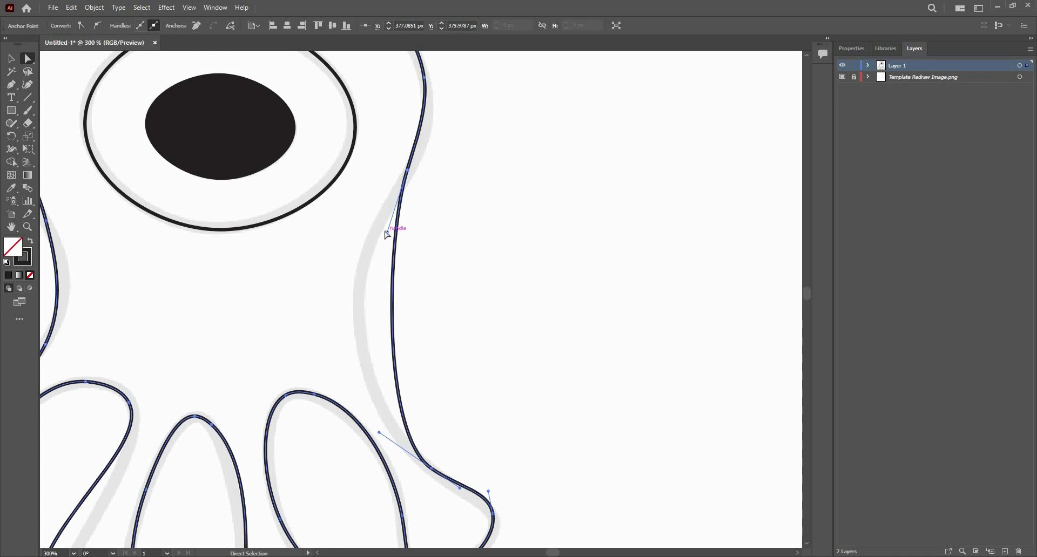
left_click_drag(387, 231, 339, 283)
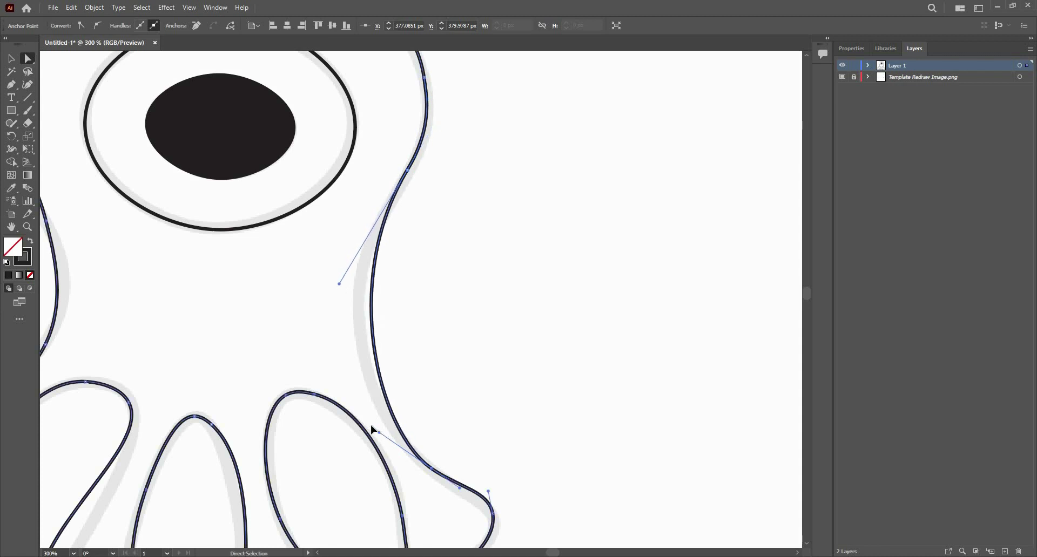
left_click_drag(355, 400, 342, 400)
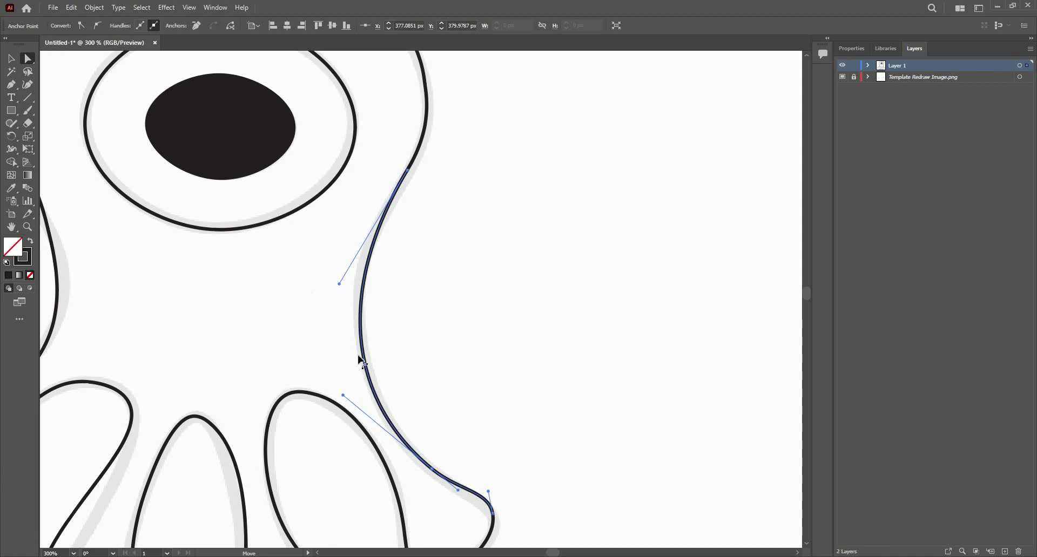
- Move the anchor at the tip of the outer right leg's foot outward to about X 397.8, Y 395.7 px
scroll(361, 361, "down", 3)
scroll(348, 272, "up", 3)
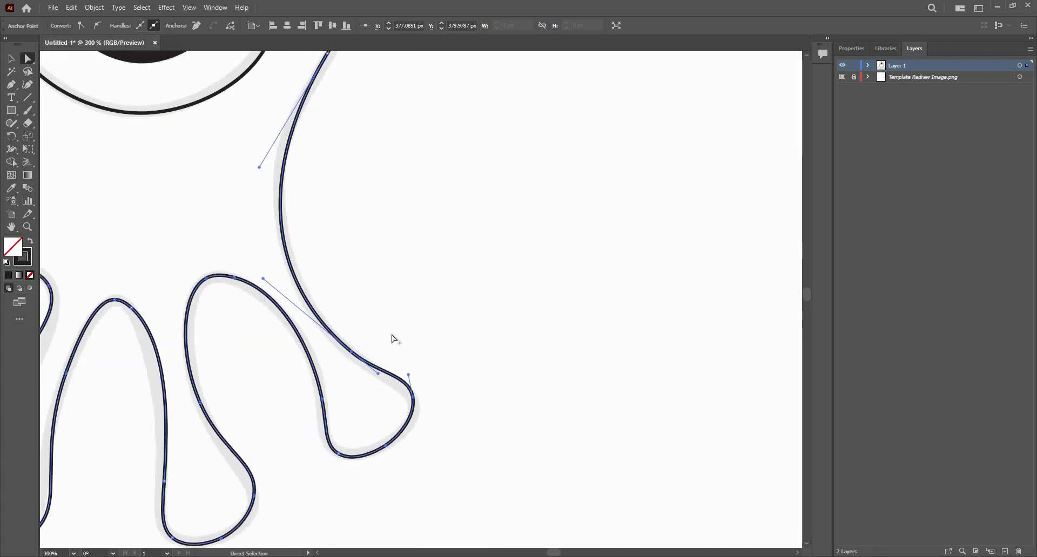
scroll(411, 407, "up", 2)
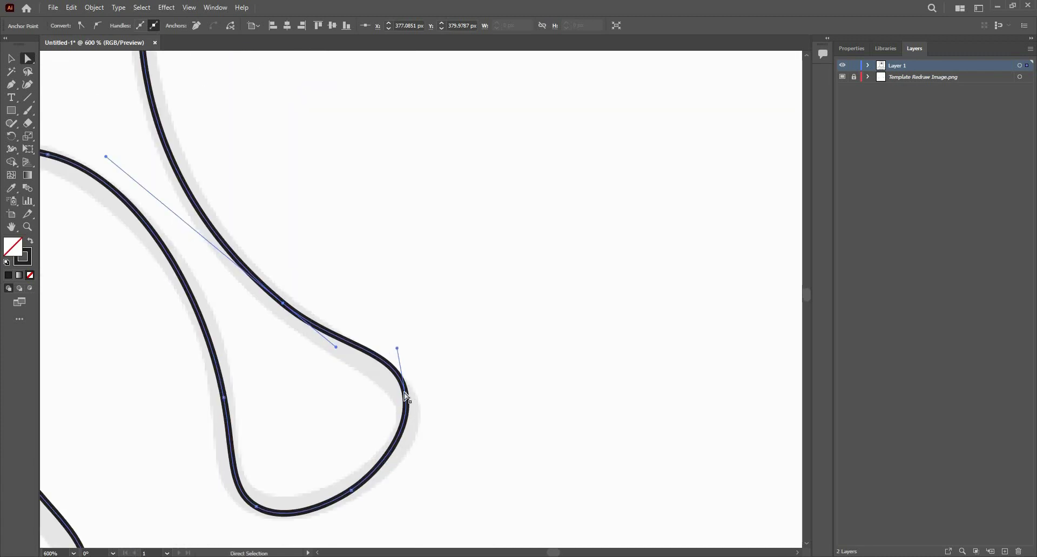
left_click_drag(406, 396, 435, 439)
left_click_drag(345, 475, 444, 444)
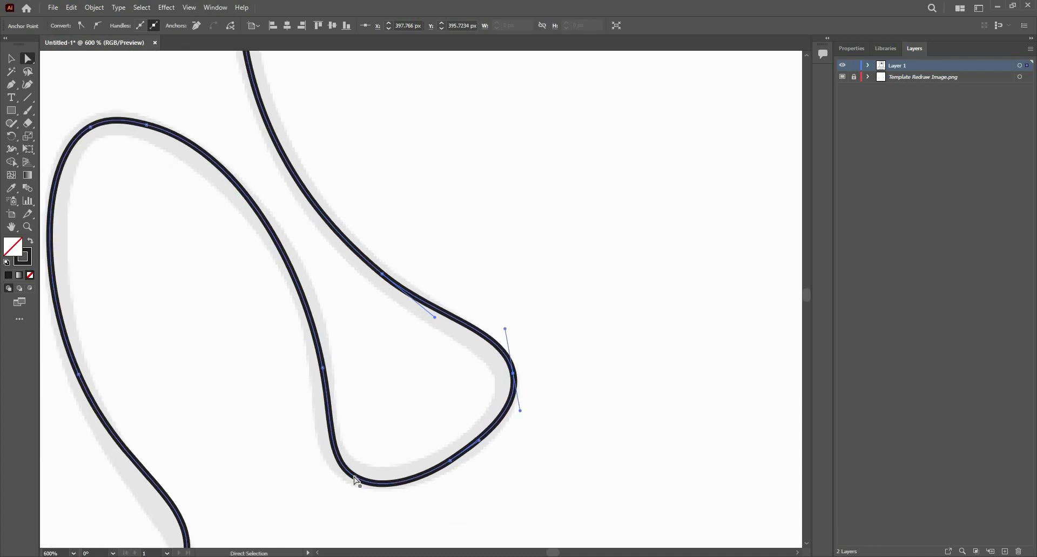
- Shift the outer right leg's inner sole-corner anchor to about X 372.8, Y 412 px, and adjust the inner-edge anchor and its lower handle
left_click(354, 477)
left_click_drag(353, 477, 346, 478)
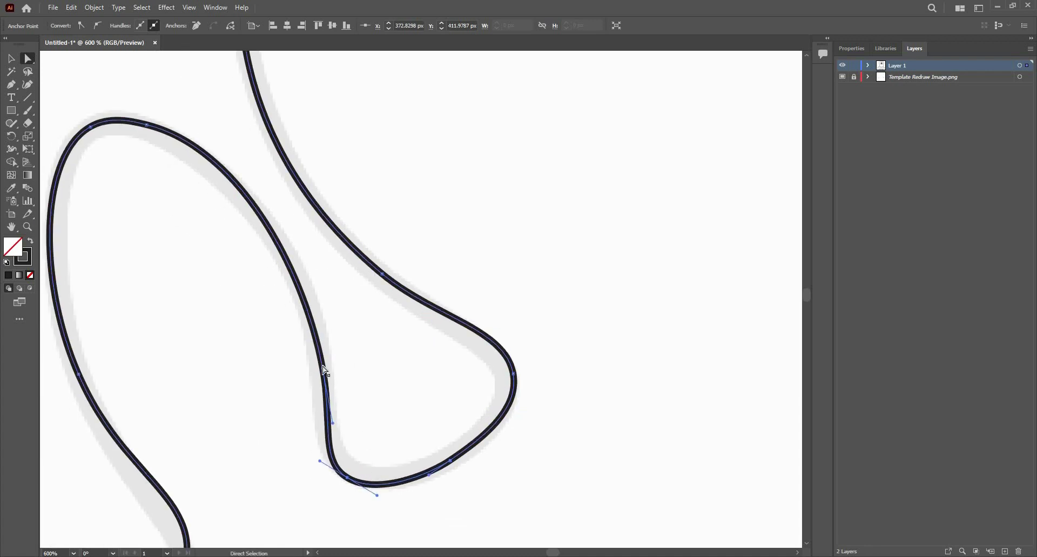
left_click_drag(323, 363, 325, 374)
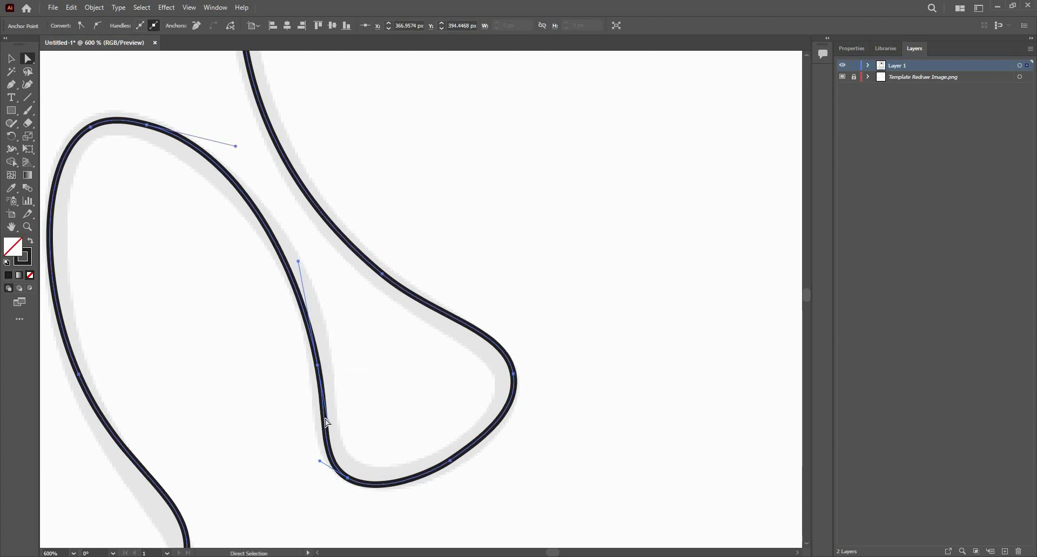
mouse_move(327, 421)
left_mouse_down()
mouse_move(327, 405)
mouse_move(324, 426)
left_mouse_up()
- Remove the extra anchor atop the arch between the two right legs, and reshape the arch with the remaining anchor at about X 332.6, Y 357.7 px
left_click_drag(144, 123, 401, 217)
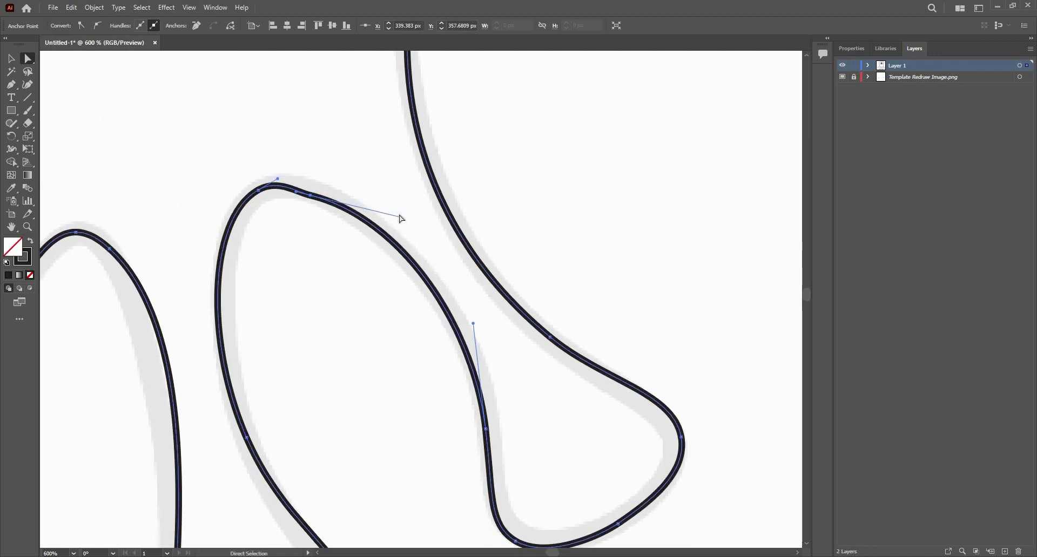
left_click(281, 199)
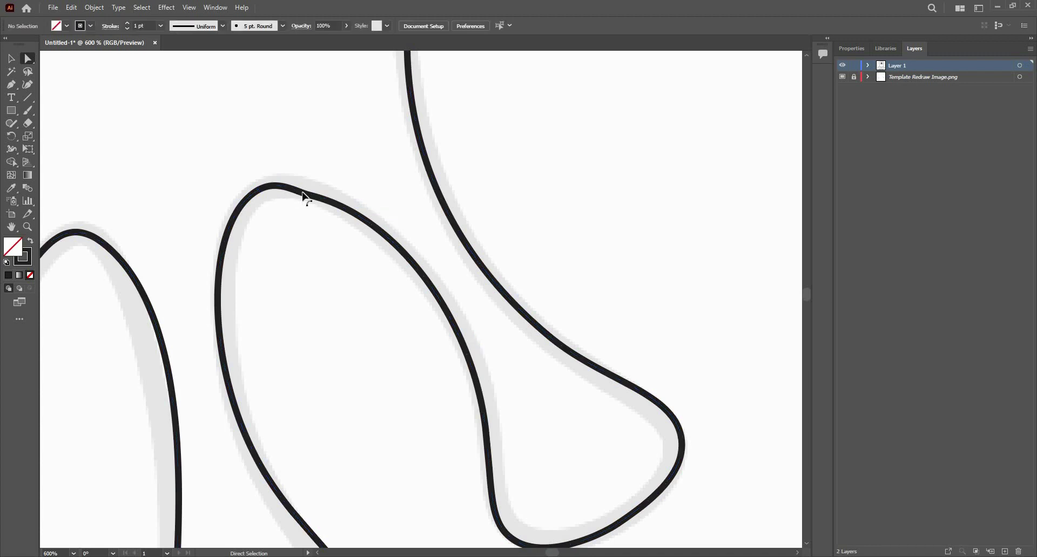
left_click(303, 193)
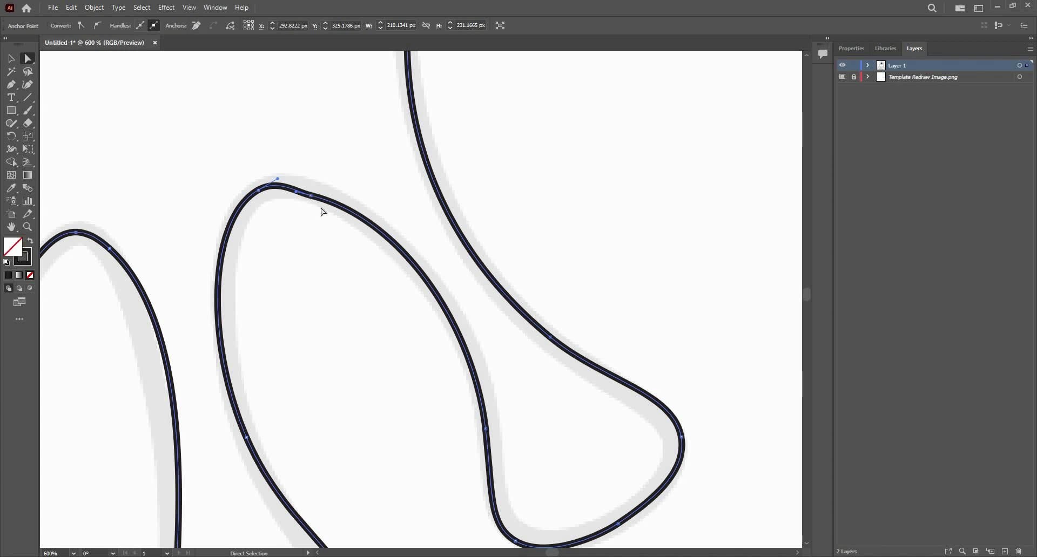
left_click(195, 26)
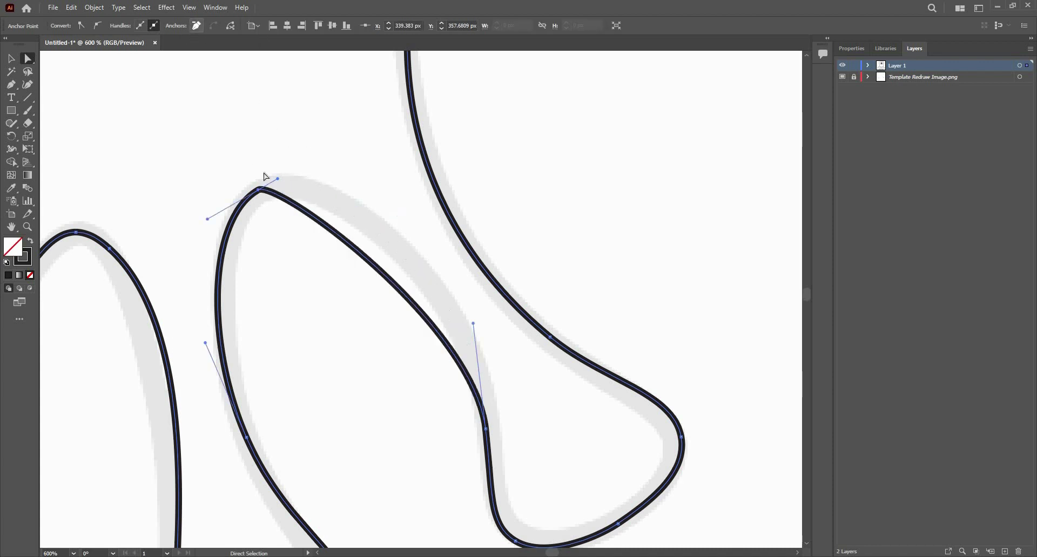
left_click_drag(277, 178, 328, 145)
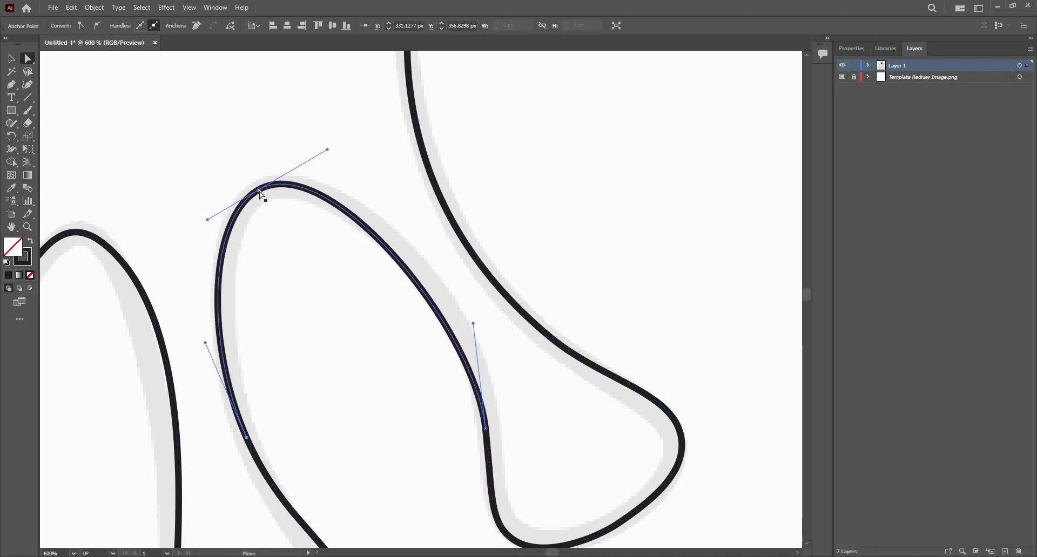
left_click_drag(259, 190, 267, 195)
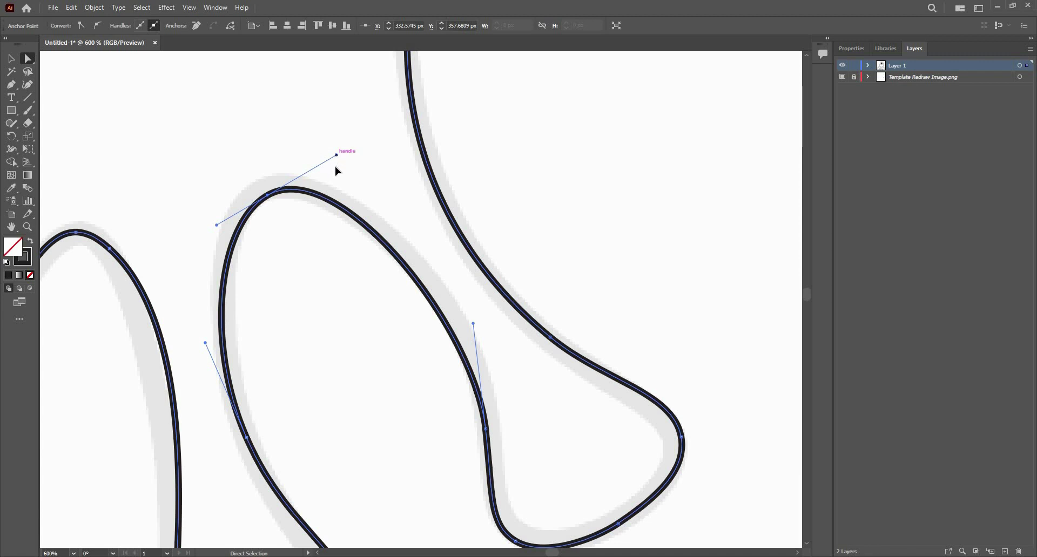
left_click_drag(336, 155, 333, 167)
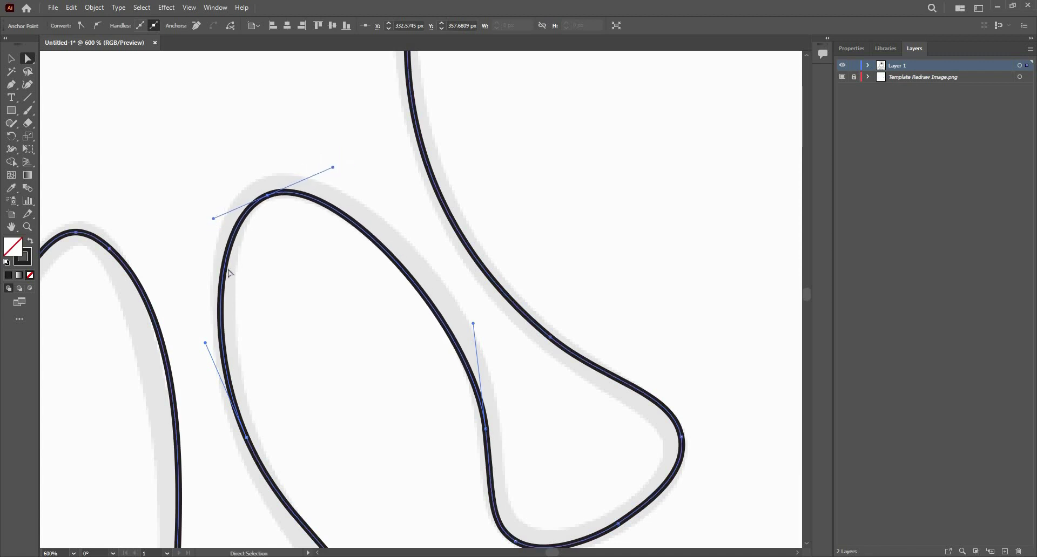
- Move the anchor on the inner right leg's outer edge about 1.45 px horizontally into the leg arch
left_click_drag(229, 433, 223, 324)
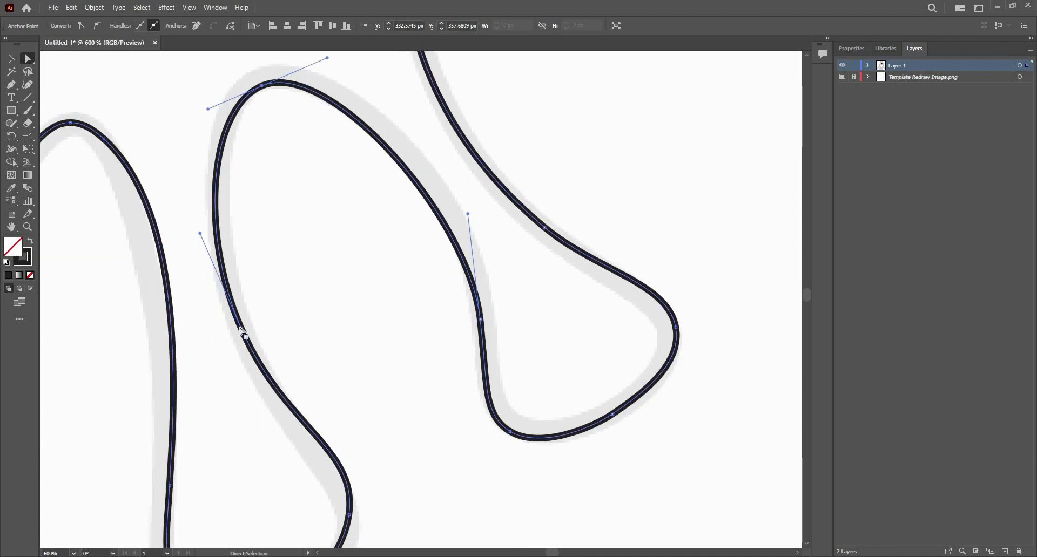
left_click(241, 327)
left_click_drag(241, 327, 250, 328)
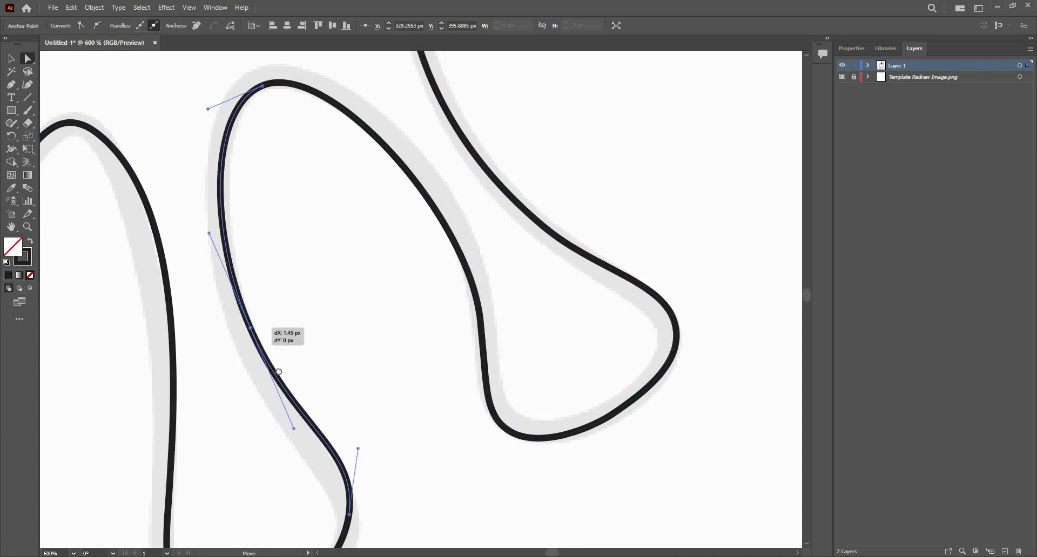
- Try reshaping the sole of the inner right leg by pulling a handle near its bottom anchor, and undo the change
left_click_drag(279, 371, 327, 141)
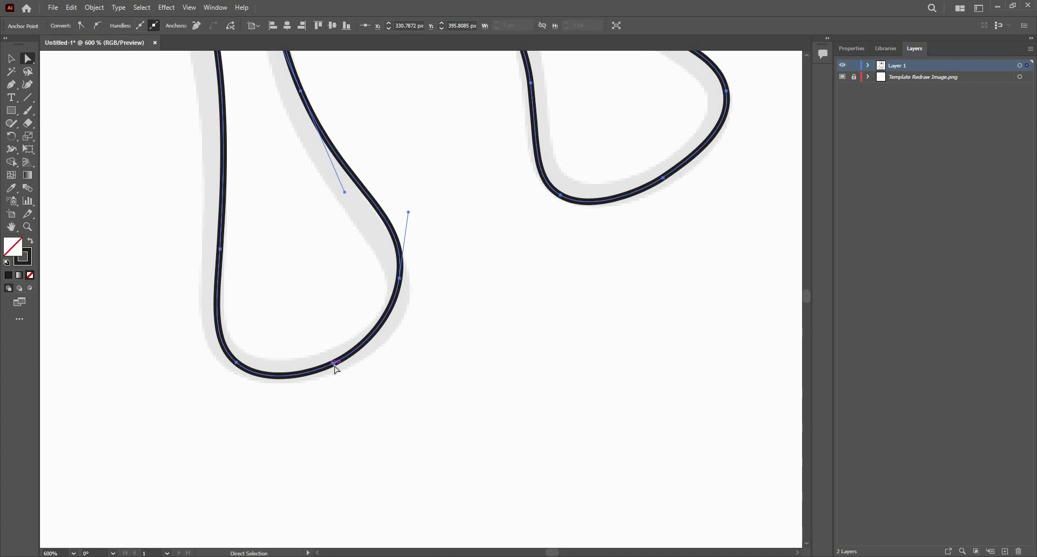
left_click(334, 364)
left_click_drag(338, 366, 344, 376)
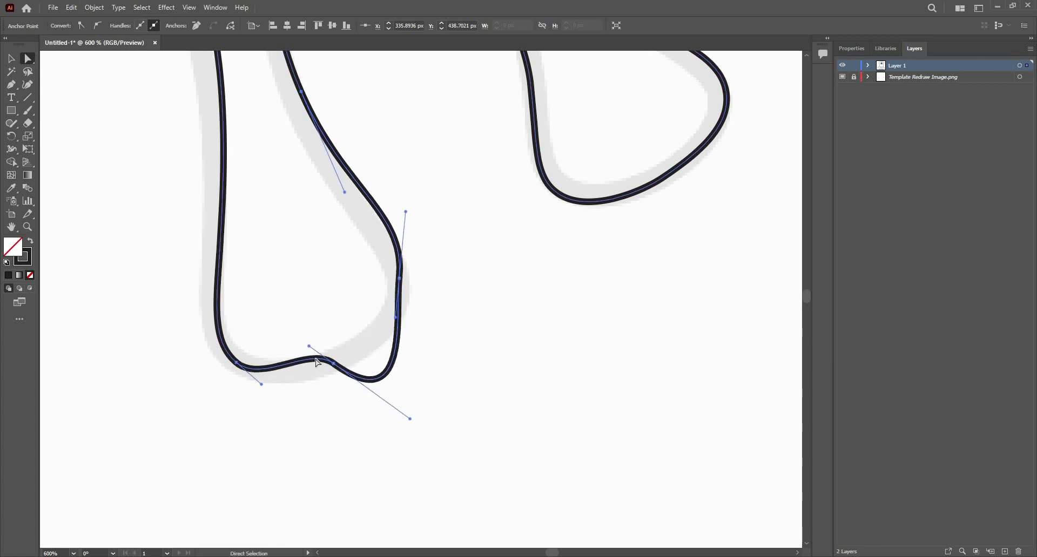
key("ctrl+z")
- Nudge the inner right leg's sole anchor to about X 336.3, Y 439.1 px and its foot-tip anchor to about X 347.5, Y 428 px
left_click(336, 368)
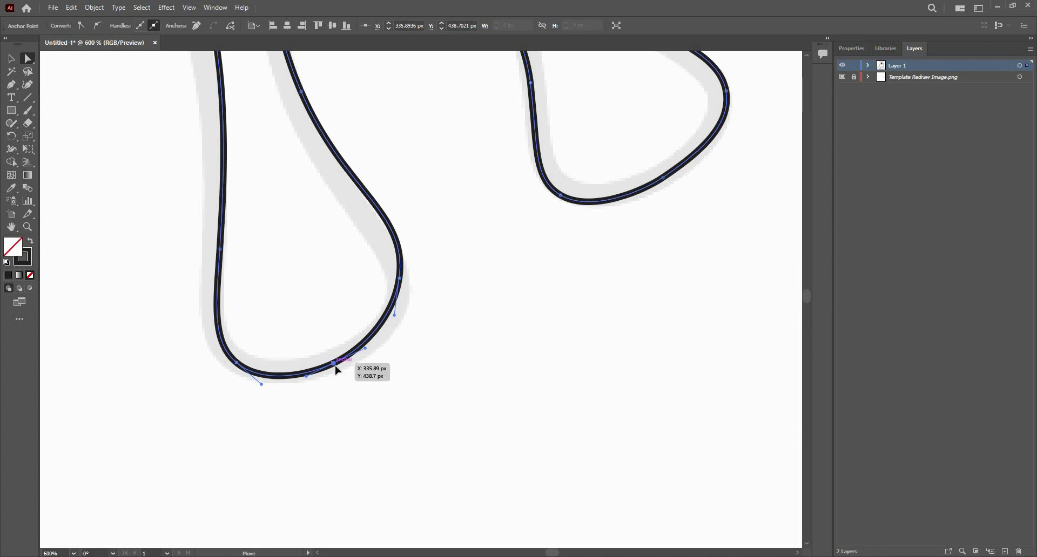
left_click_drag(335, 369, 359, 364)
key("ctrl+z")
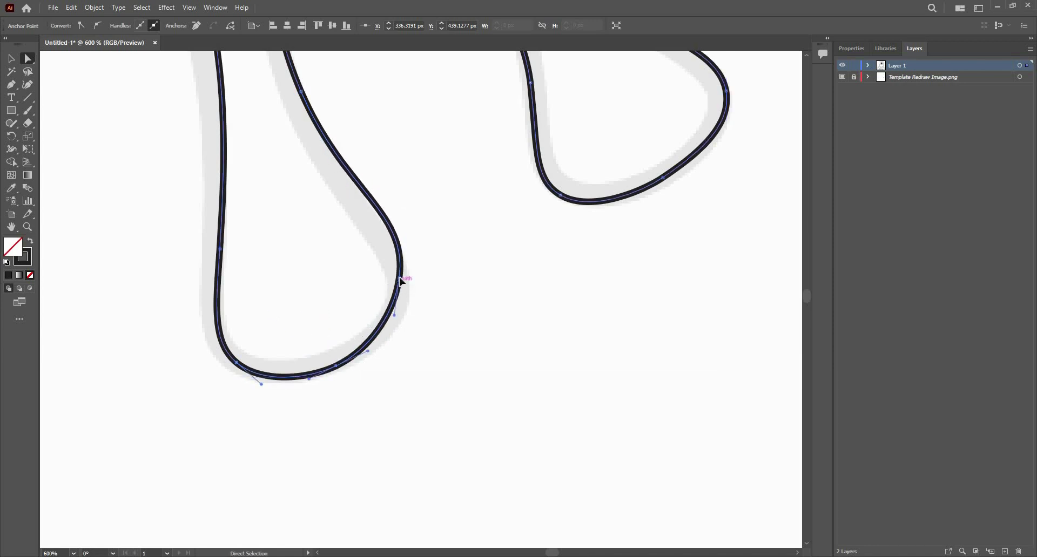
left_click_drag(402, 281, 406, 295)
- Move the inner sole-corner anchor of the inner right leg to about X 319.2, Y 439.1 px
scroll(334, 394, "left", 3)
scroll(334, 394, "up", 1)
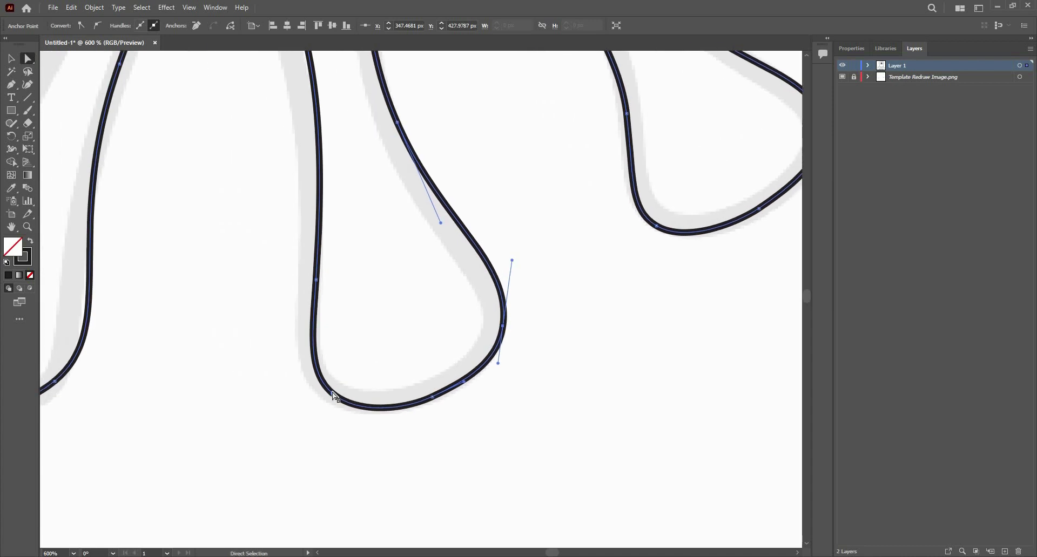
left_click_drag(332, 392, 323, 397)
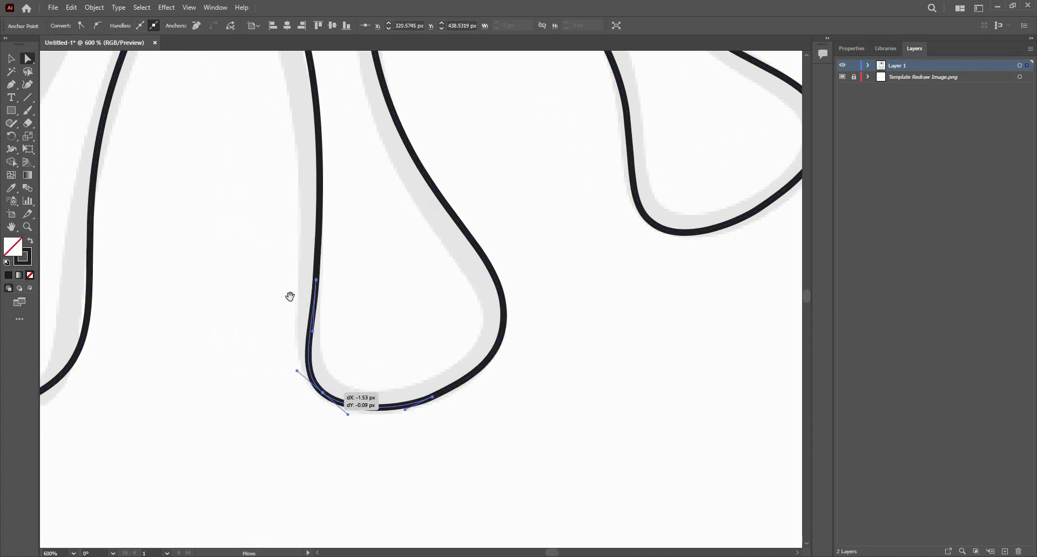
- Move the inner right leg's inner-edge anchor to about X 316.1, Y 419.3 px and adjust its upper handle toward the template
scroll(343, 438, "up", 5)
scroll(343, 439, "left", 1)
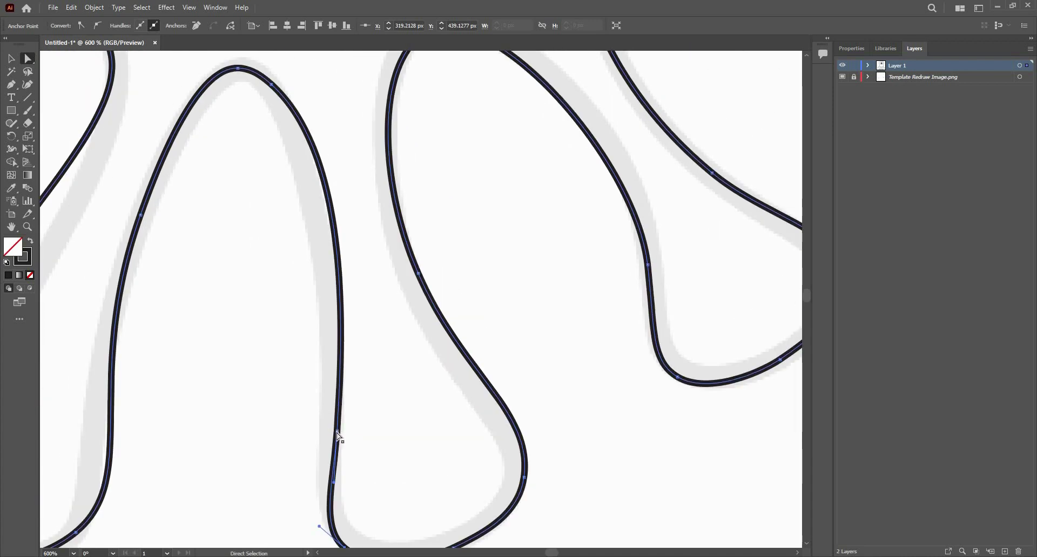
left_click_drag(338, 437, 323, 422)
scroll(351, 393, "up", 2)
scroll(351, 394, "left", 1)
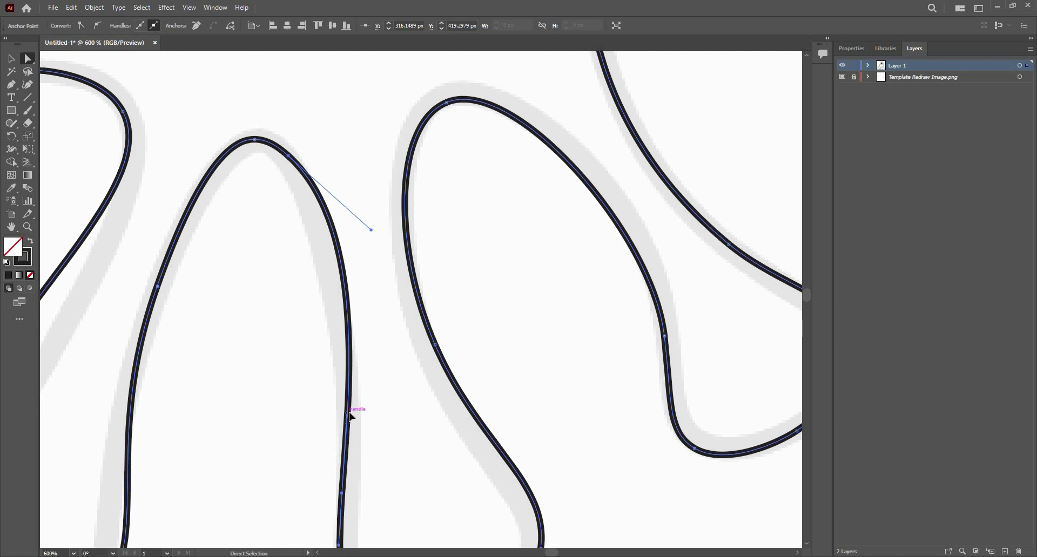
left_click_drag(350, 413, 343, 417)
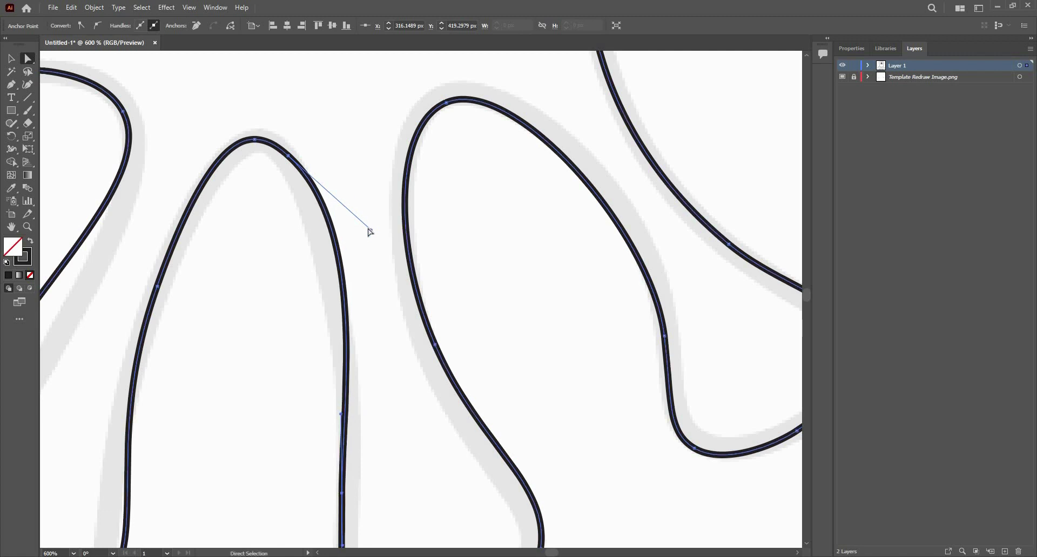
- Remove the extra anchor beside the arch peak between the two inner legs, then lower the peak anchor slightly and lengthen its right handle
left_click_drag(371, 229, 352, 240)
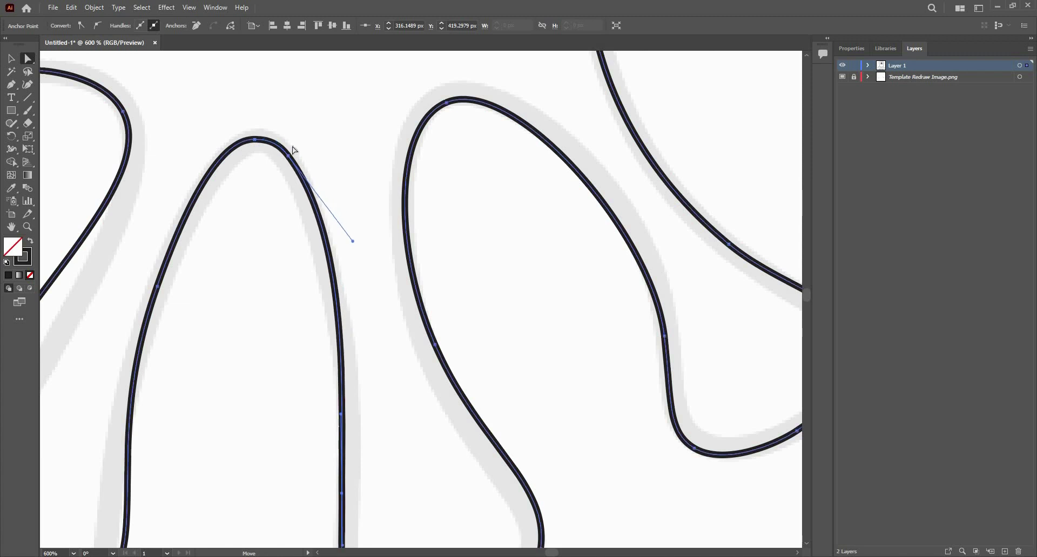
left_click(290, 153)
left_click(196, 25)
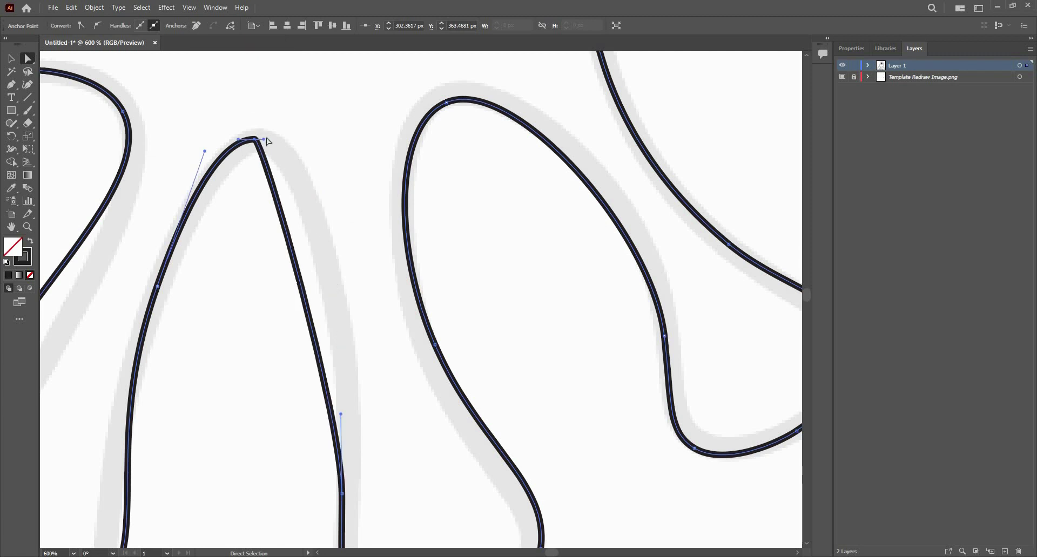
mouse_move(250, 132)
left_mouse_down()
mouse_move(311, 145)
mouse_move(258, 147)
left_mouse_up()
left_click(255, 140)
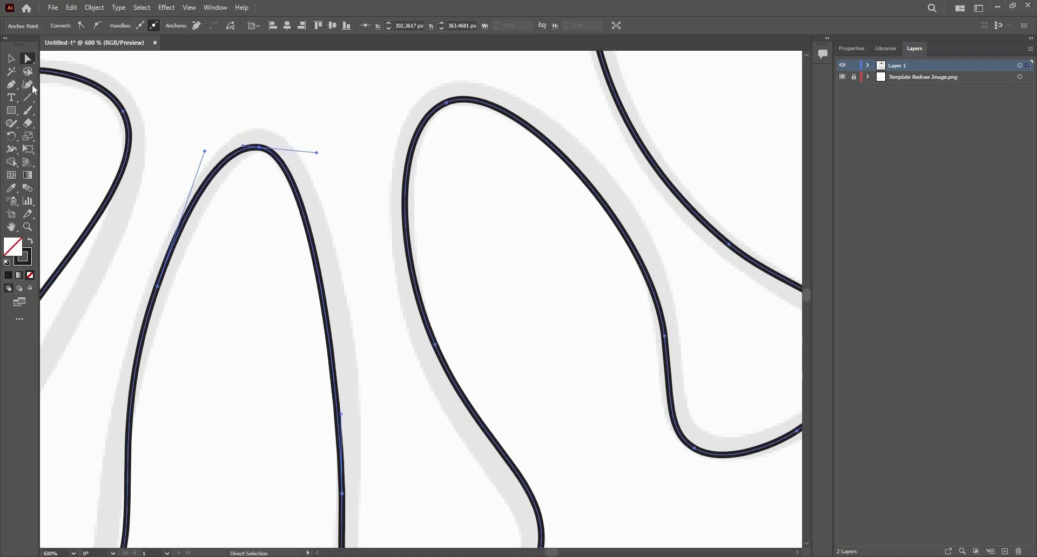
- Pull the middle of the inner left leg's outer edge slightly inward onto the template with the Curvature tool
left_click(32, 85)
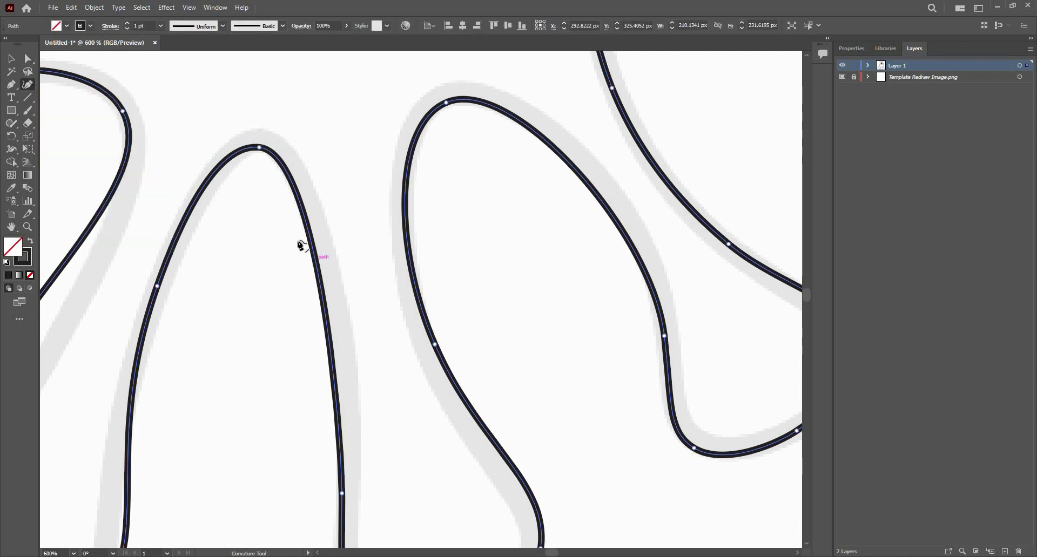
scroll(278, 227, "down", 3)
scroll(272, 210, "up", 1)
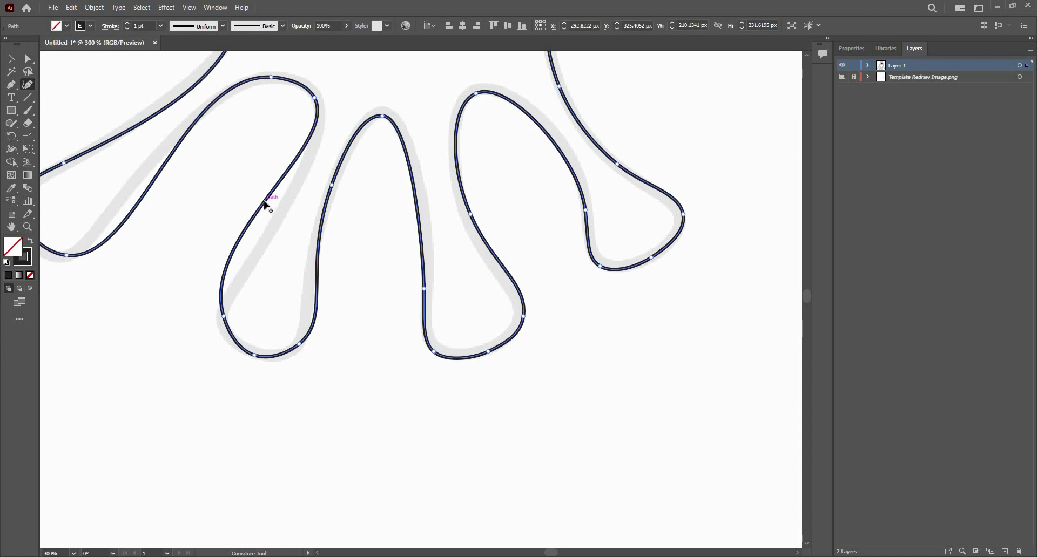
left_click(265, 201)
left_click_drag(275, 206, 274, 213)
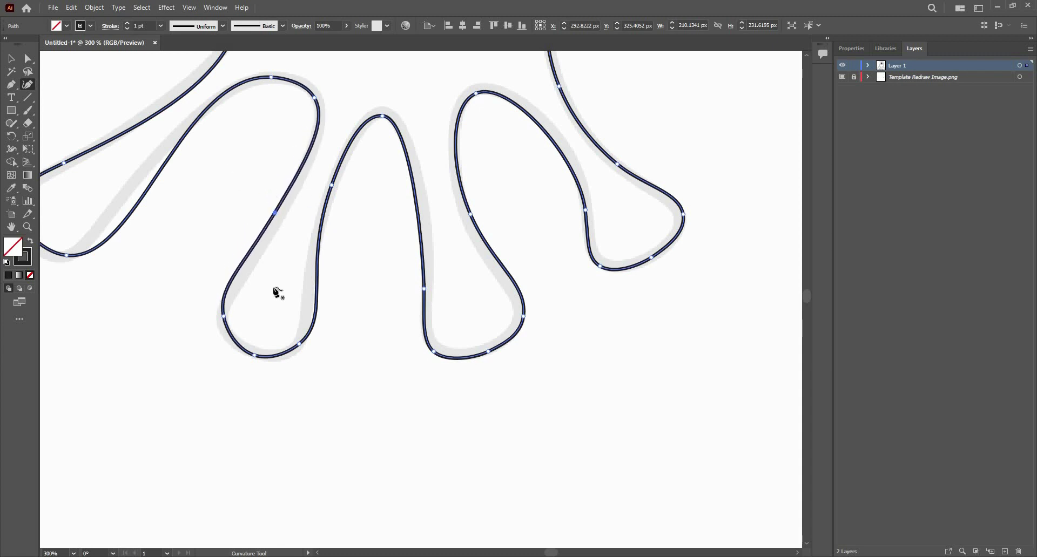
- Move the inner left foot's right sole anchor and its outer-side anchor slightly down and outward to match the template
scroll(301, 363, "up", 2)
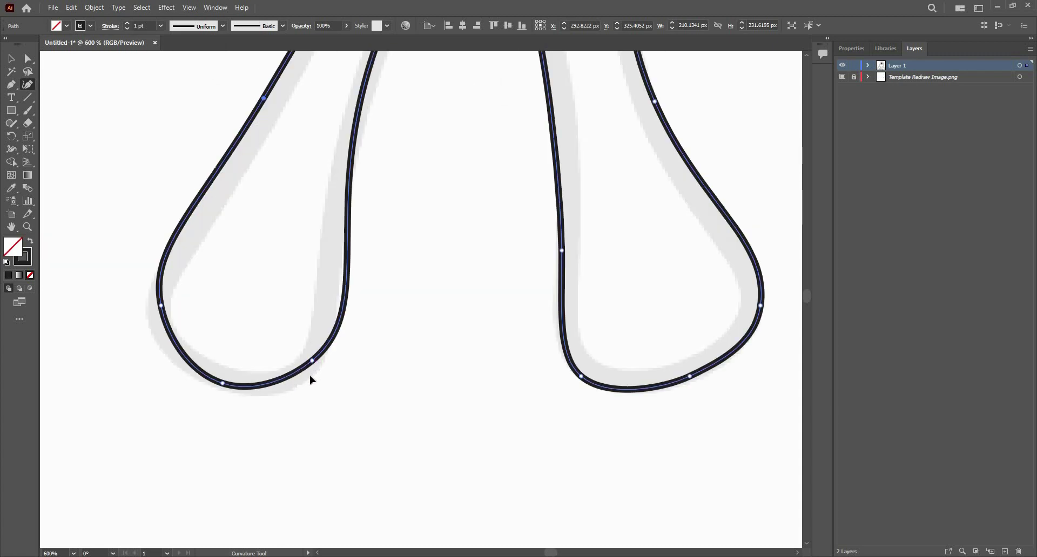
left_click_drag(310, 376, 306, 375)
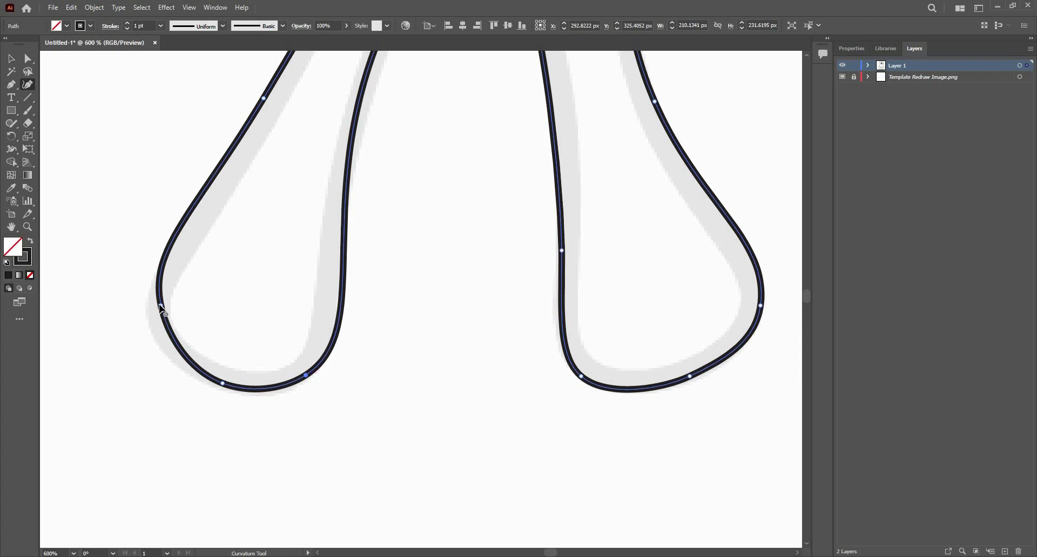
left_click_drag(158, 312, 151, 326)
scroll(308, 197, "down", 3)
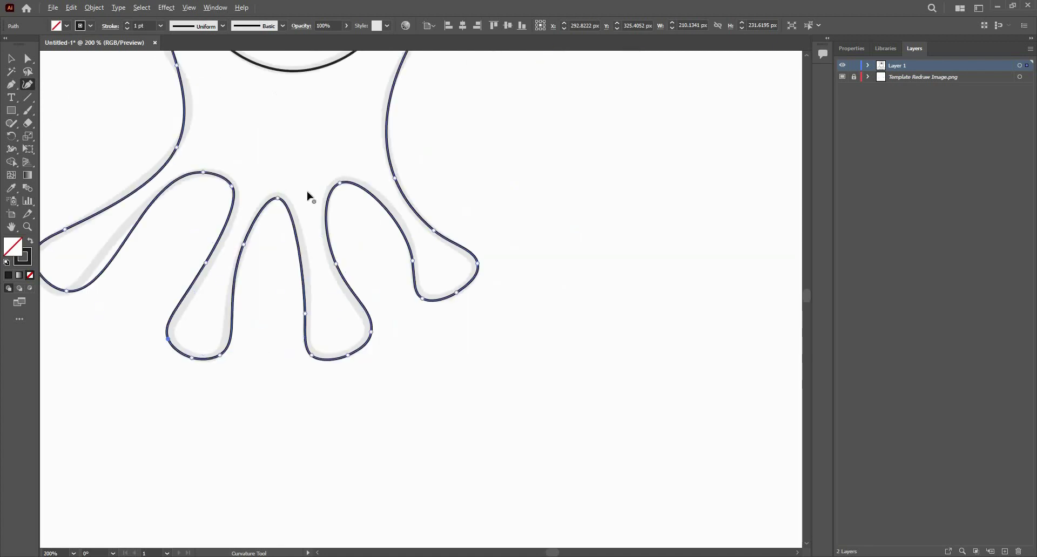
- Lower the top anchor of the gap between the outer and inner left legs slightly
scroll(162, 231, "up", 2)
scroll(401, 214, "up", 3)
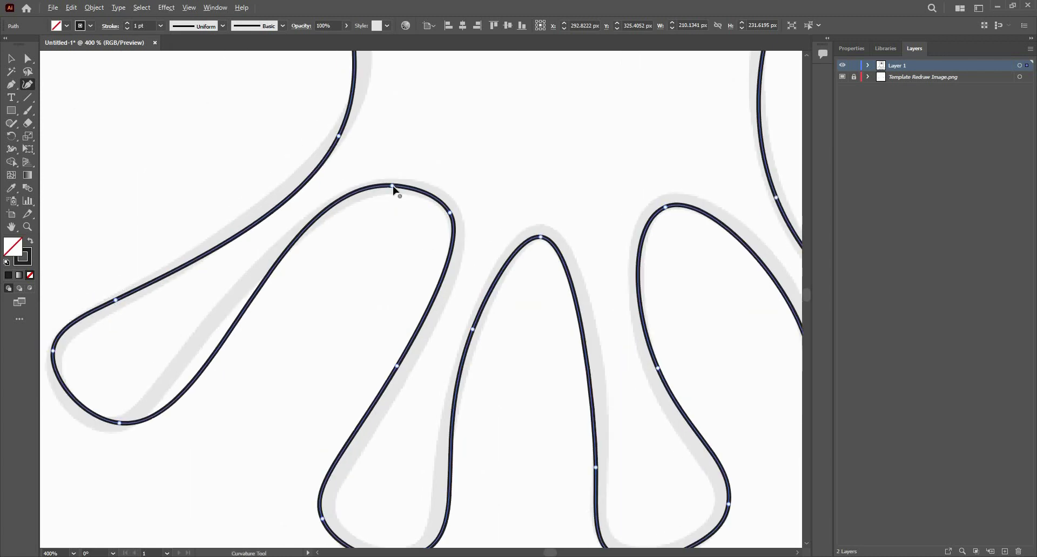
left_click_drag(394, 186, 400, 198)
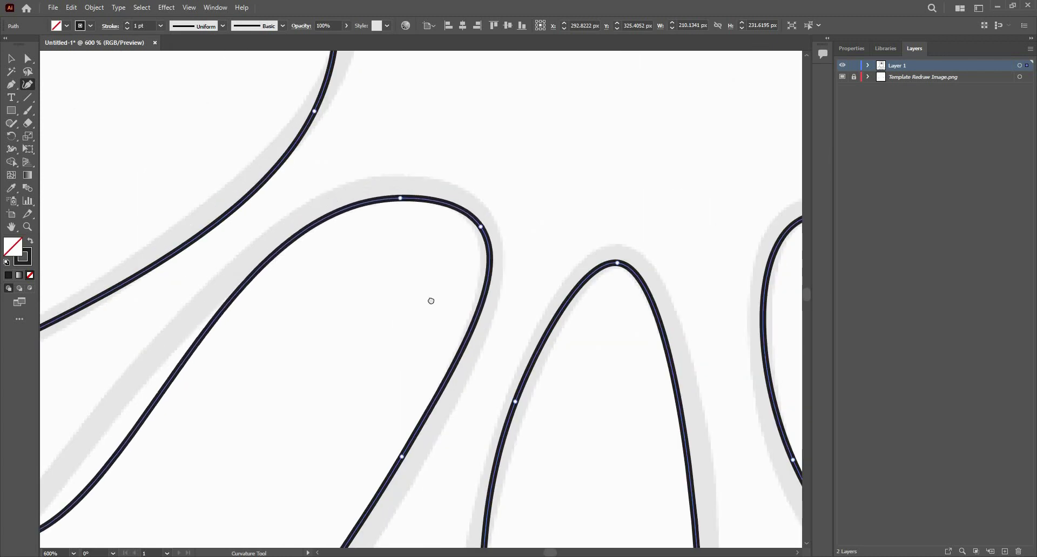
- Move the outer left foot's bottom and tip anchors outward, and shift the leg's upper-edge anchor along the template toward the body
left_click_drag(190, 374, 360, 295)
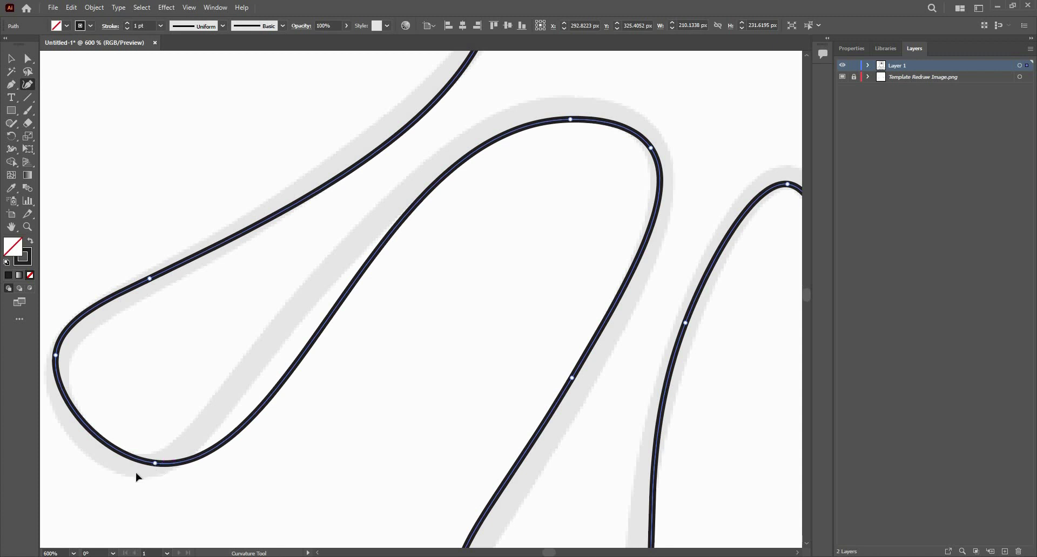
left_click_drag(136, 474, 136, 473)
left_click_drag(58, 354, 136, 400)
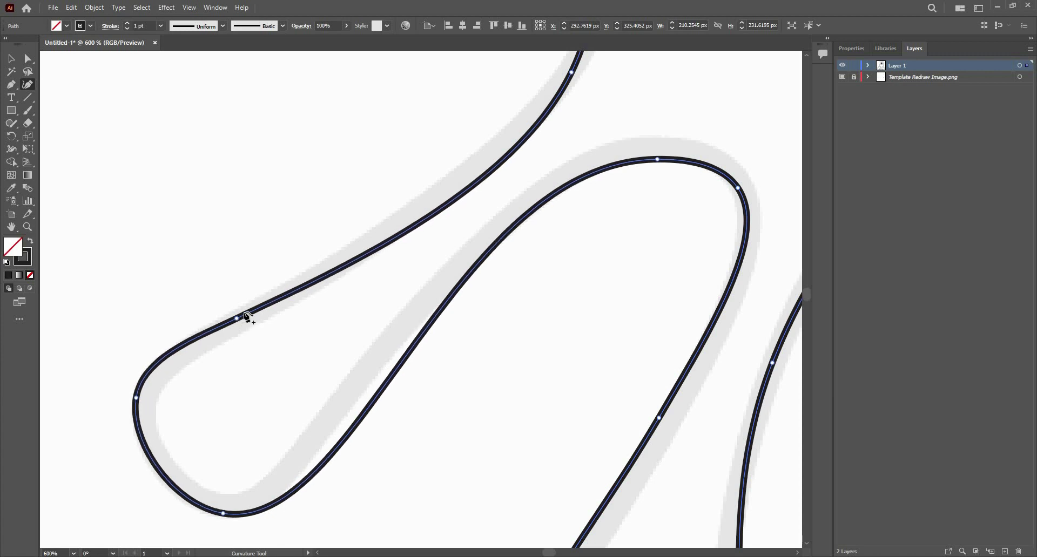
mouse_move(303, 283)
left_mouse_down()
mouse_move(415, 214)
mouse_move(421, 199)
left_mouse_up()
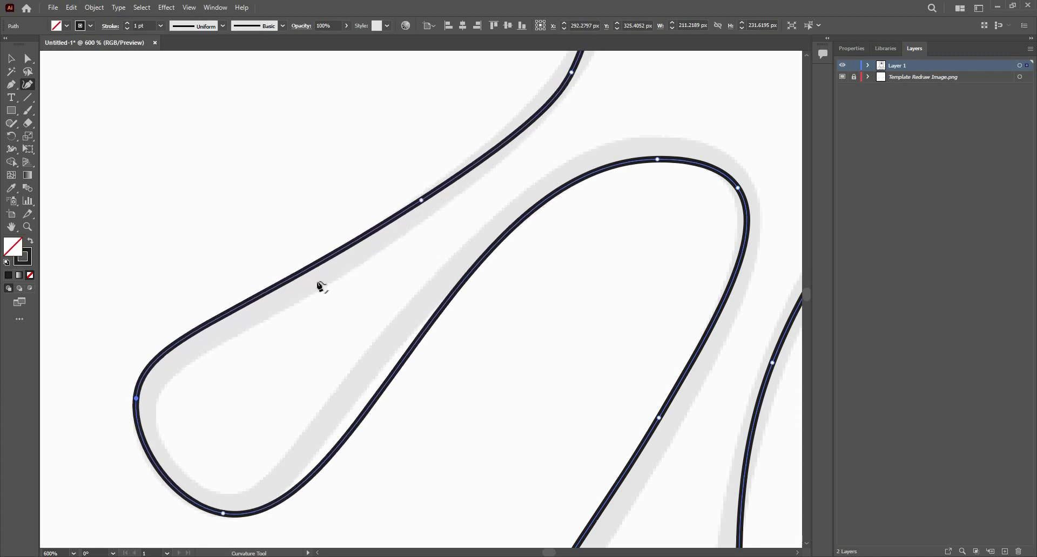
- Move the anchor where the outer left leg joins the body upward along the left waist curve
scroll(294, 317, "down", 2)
scroll(444, 132, "up", 2)
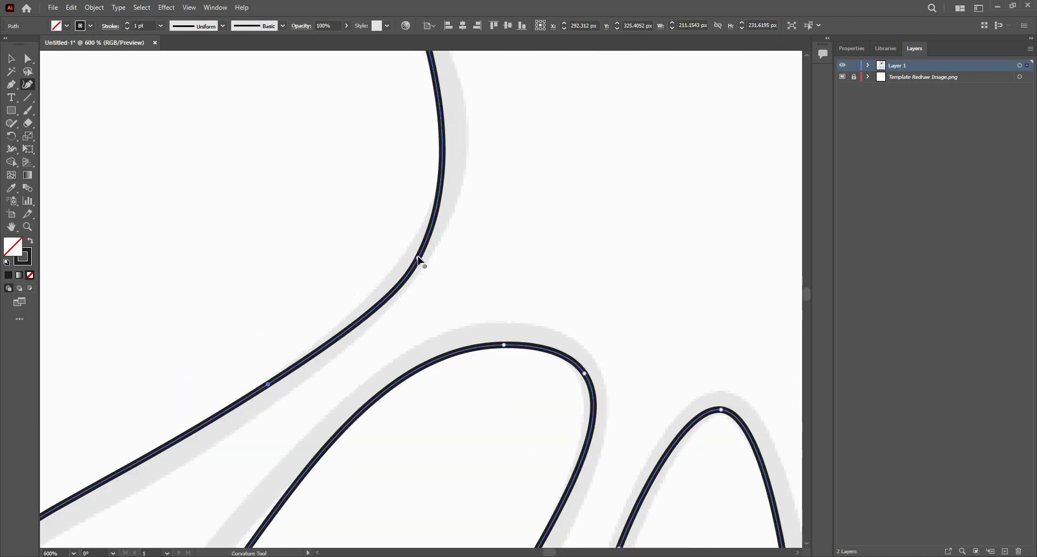
left_click_drag(418, 229, 427, 212)
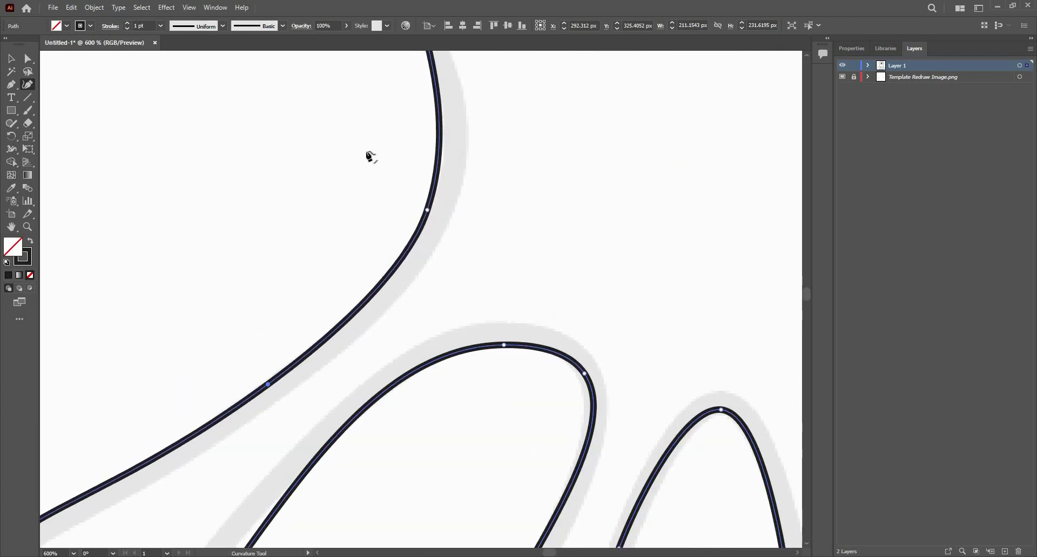
- Delete the extra anchor midway along the body's left side, between the head and the waist
scroll(399, 227, "down", 3)
scroll(402, 229, "up", 1)
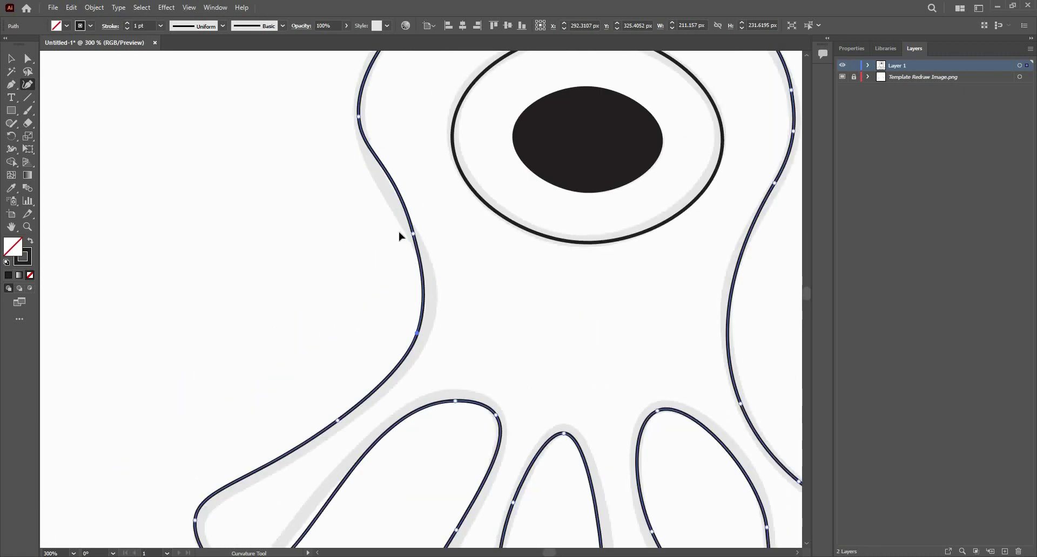
mouse_move(413, 233)
left_mouse_down()
mouse_move(403, 234)
mouse_move(415, 242)
left_mouse_up()
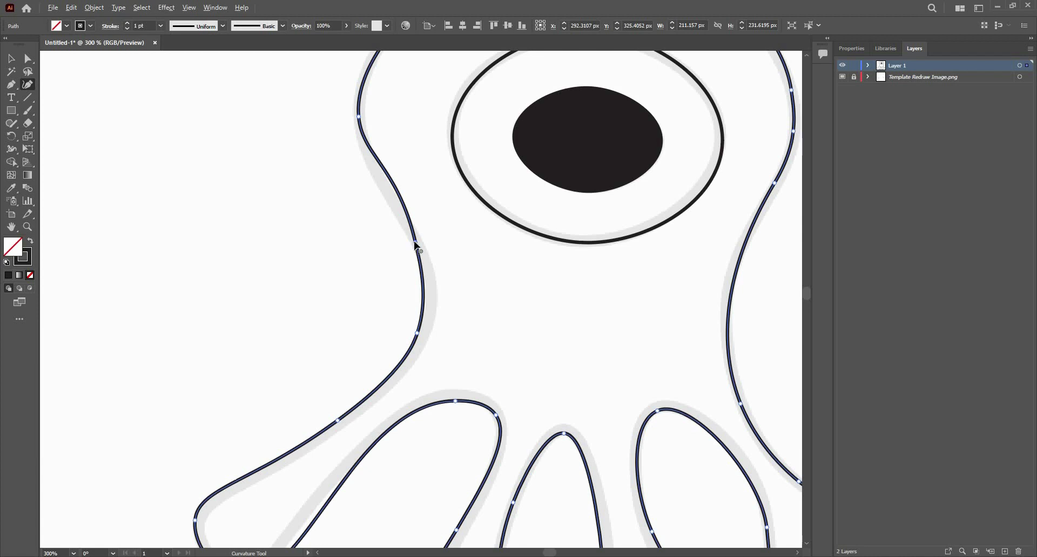
key("ctrl")
key("ctrl")
key("Delete")
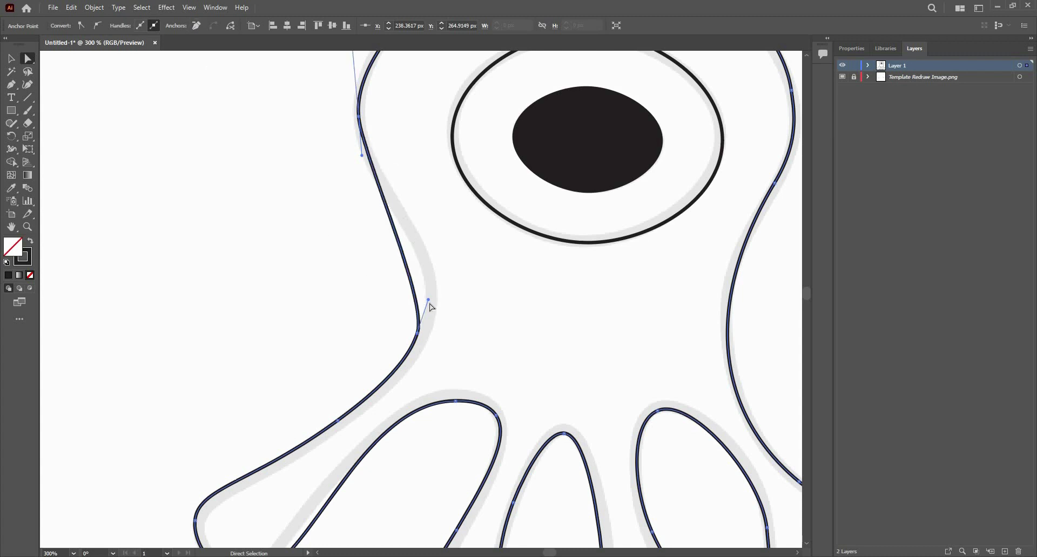
- With the Curvature tool, raise the left waist anchor and move the head's left-side anchor slightly outward and up
left_click(28, 84)
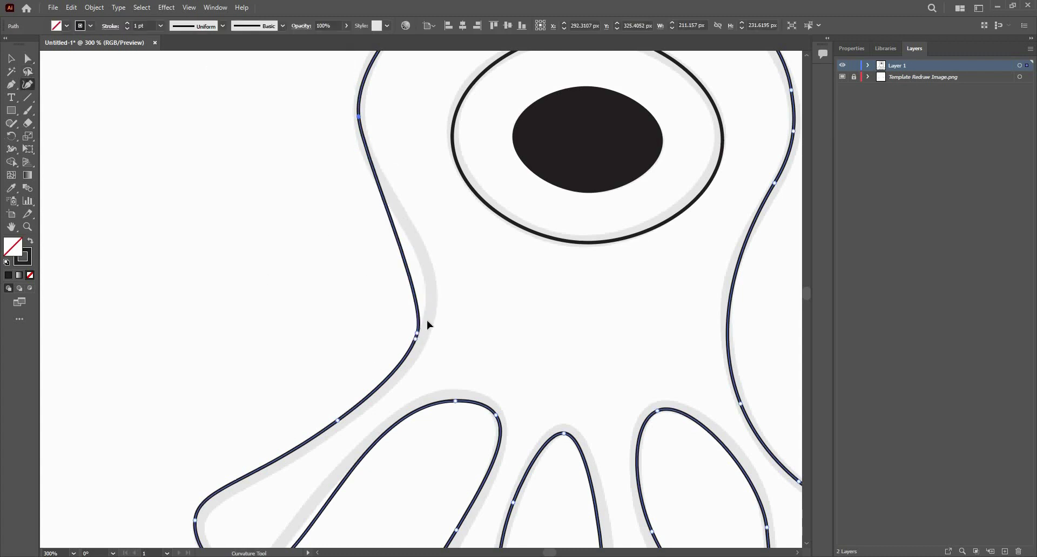
left_click_drag(417, 332, 422, 312)
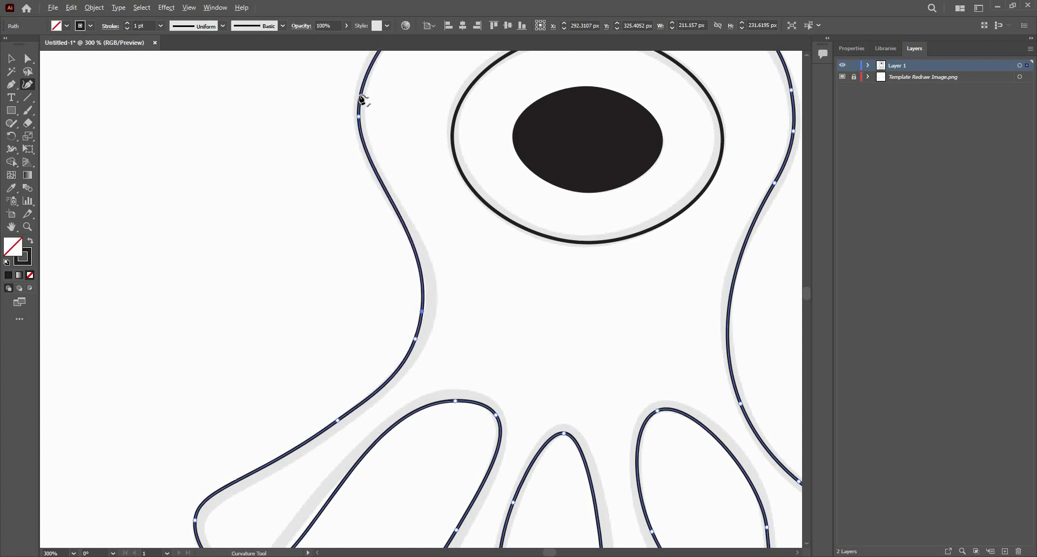
scroll(363, 100, "down", 2, "alt")
scroll(305, 208, "up", 2, "alt")
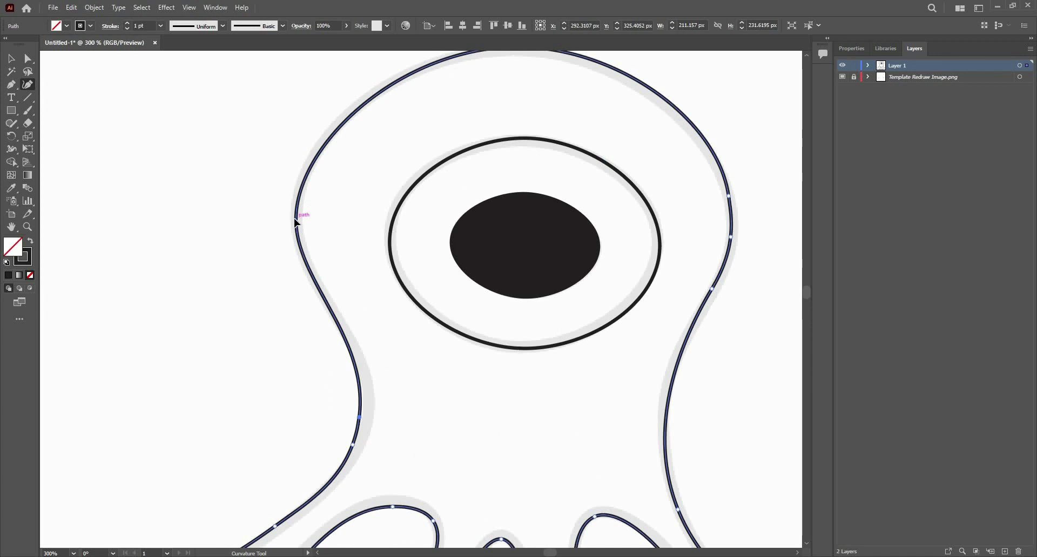
left_click_drag(295, 219, 292, 217)
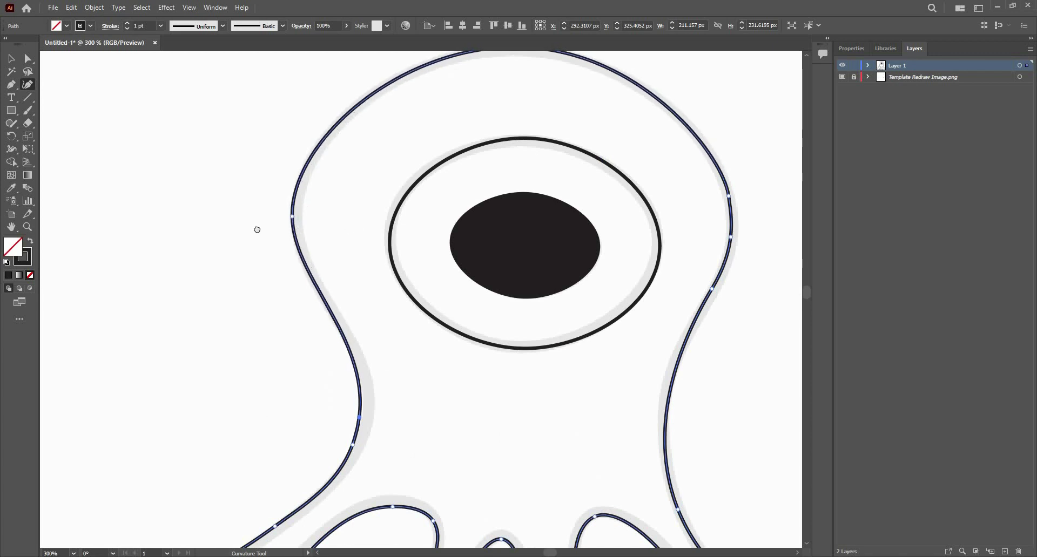
scroll(257, 183, "right", 5)
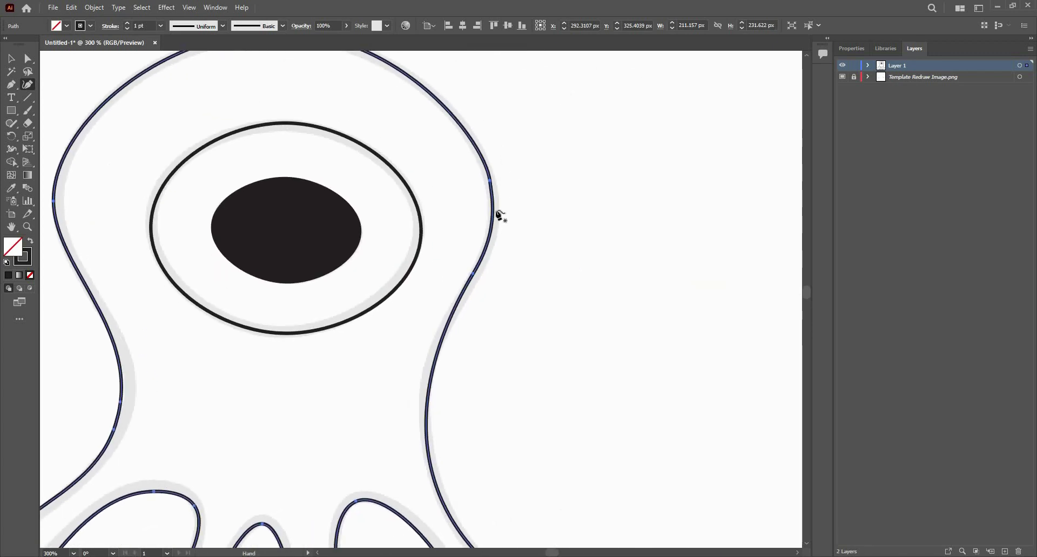
scroll(494, 270, "up", 2, "alt")
left_click(488, 280)
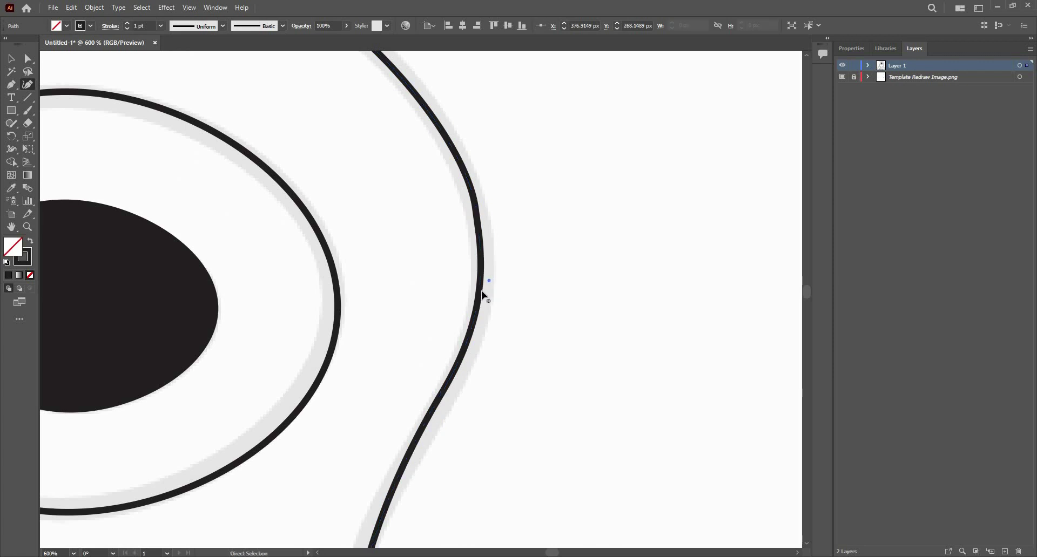
key("ctrl+z")
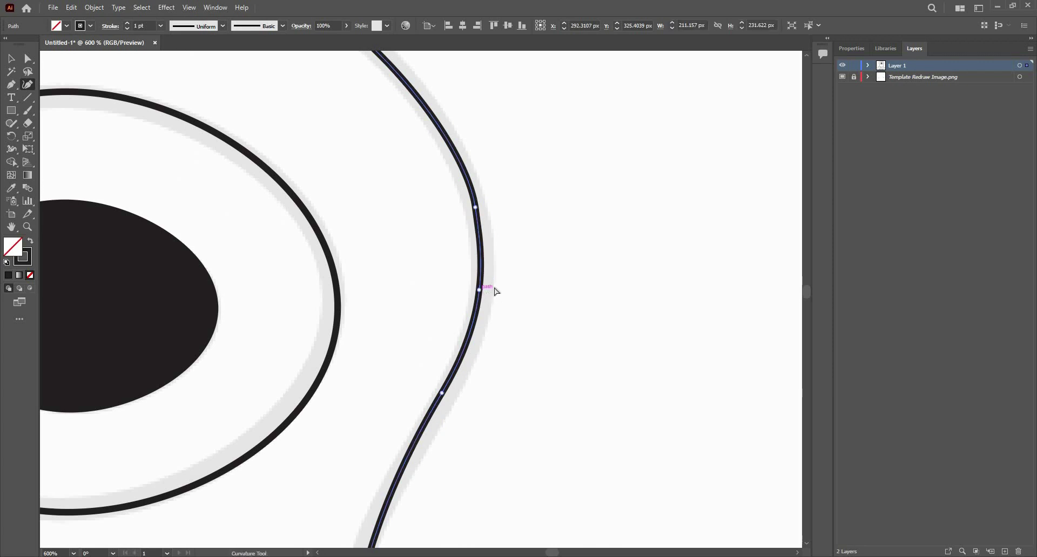
double_click(480, 290)
key("ctrl+z")
- Try removing the middle anchor on the head's right side, and select the anchor above it to inspect its handles
left_click(29, 59)
left_click_drag(528, 301, 435, 252)
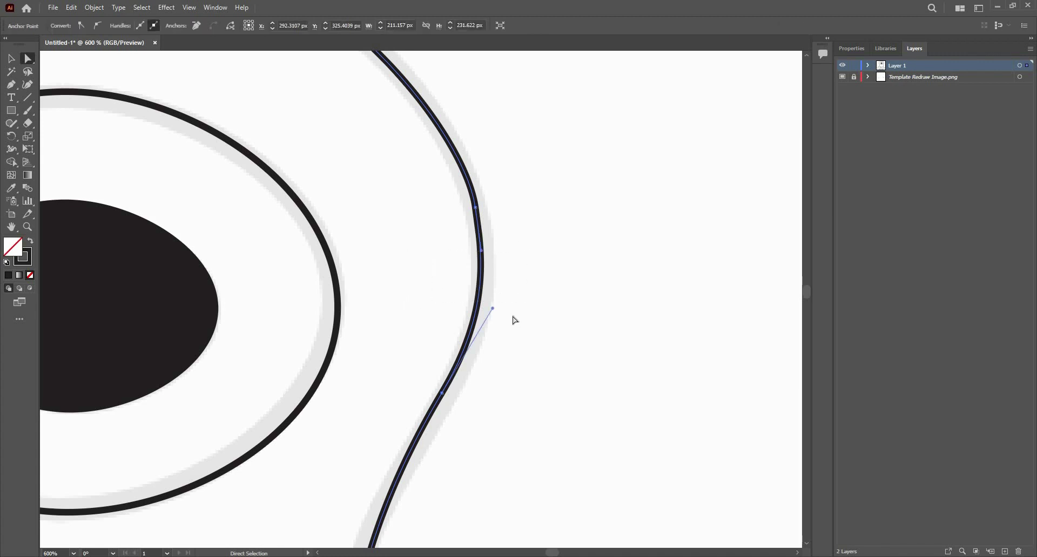
left_click(527, 213)
scroll(518, 216, "down", 2)
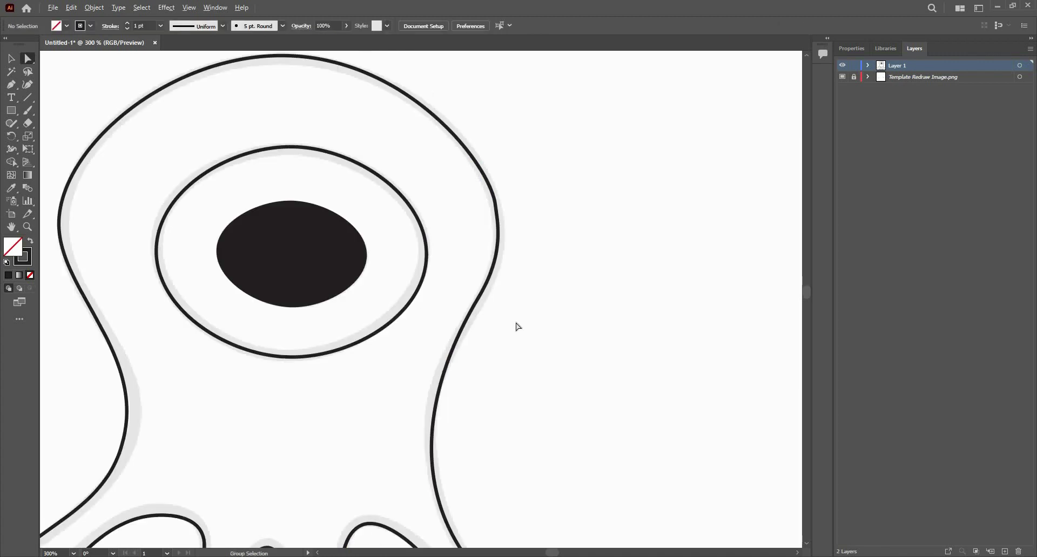
left_click_drag(523, 201, 476, 211)
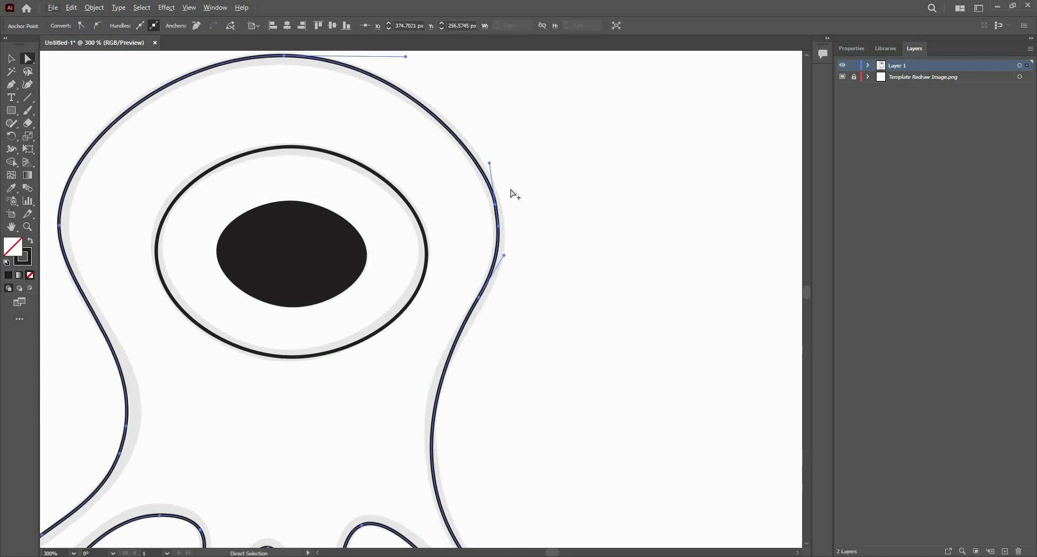
scroll(514, 195, "down", 1)
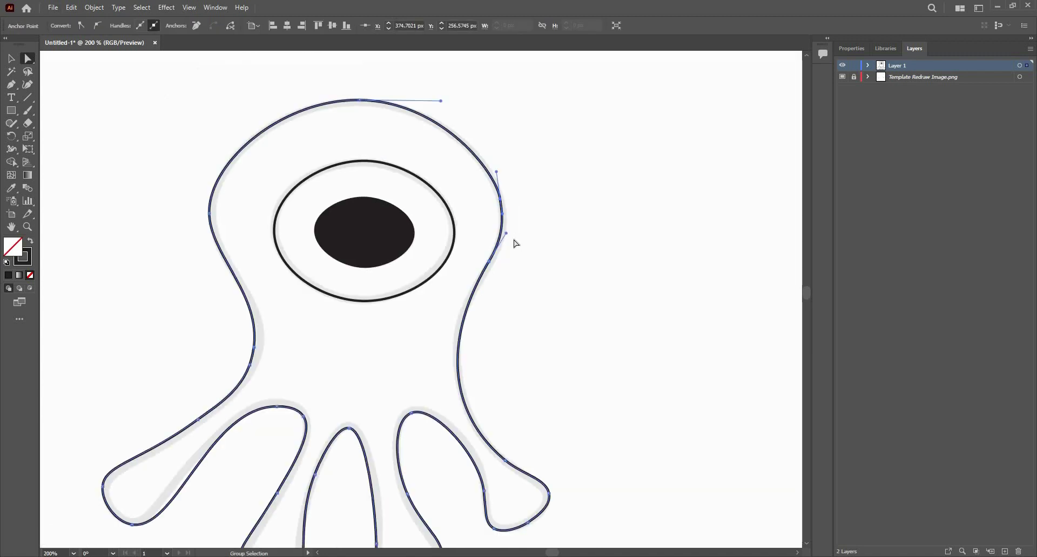
scroll(514, 243, "up", 1)
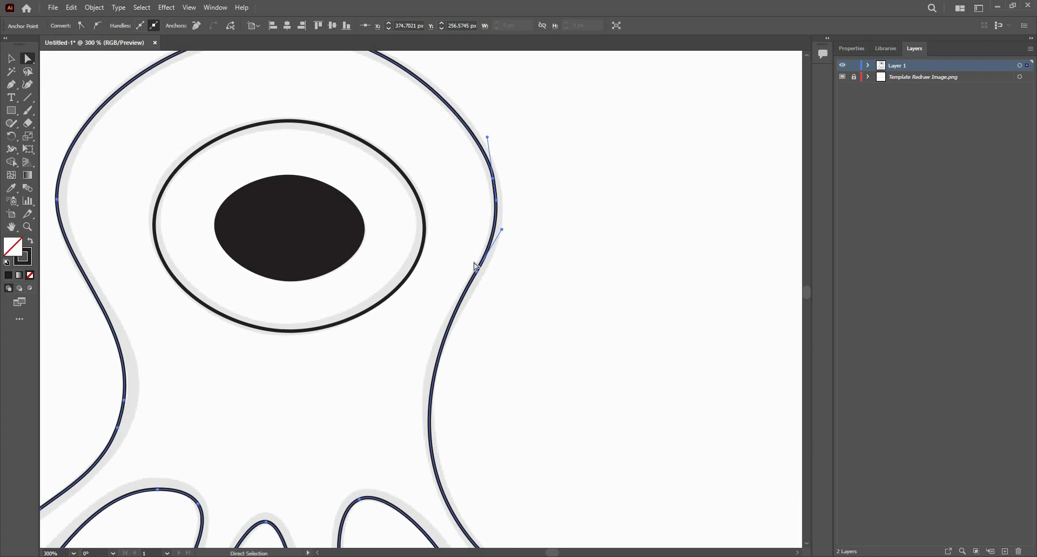
- Try removing the anchor below the head's right bulge and reshaping that side with the Curvature tool, and undo the anchor removals
left_click(477, 270)
left_click(196, 25)
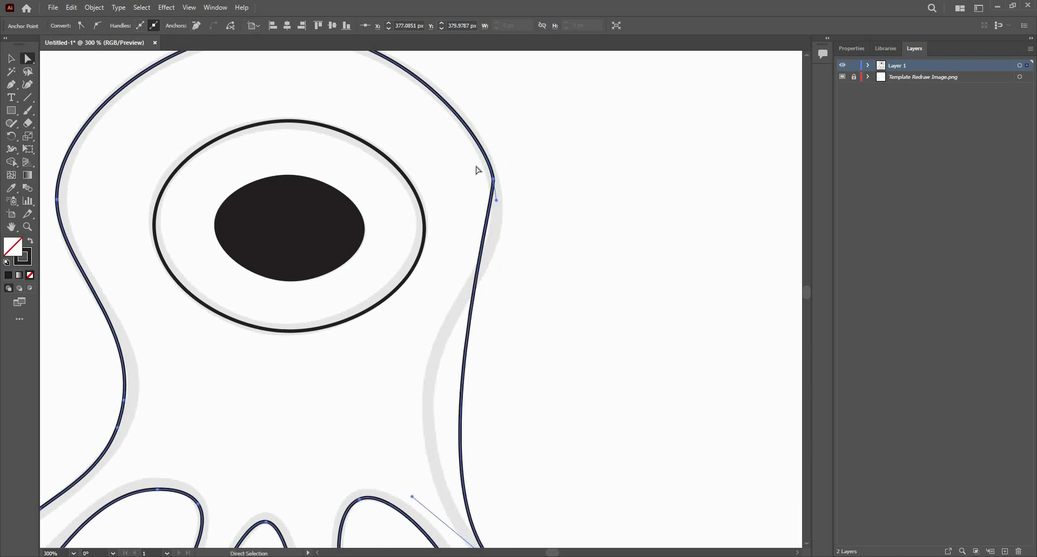
scroll(476, 167, "down", 2)
left_click(26, 84)
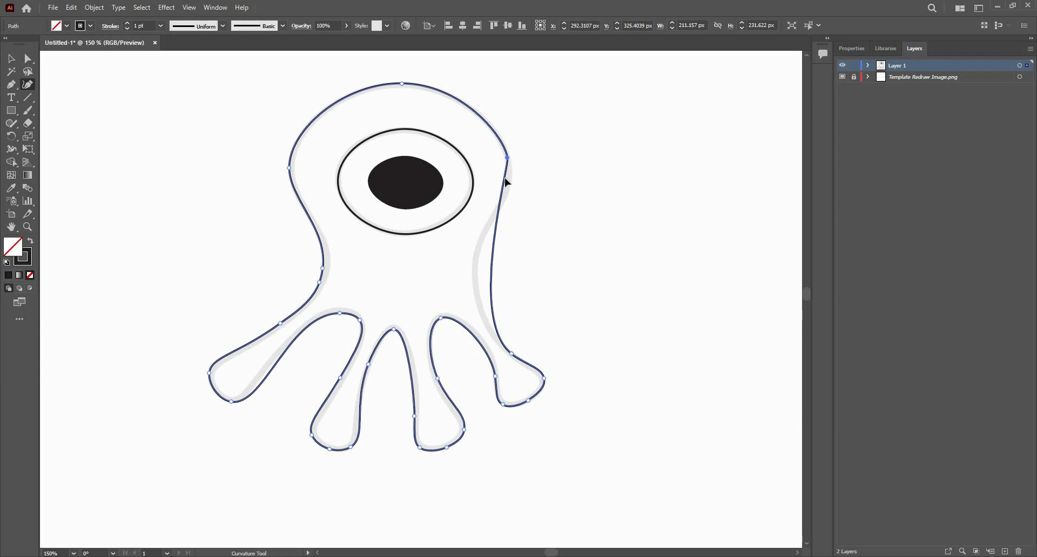
left_click_drag(505, 178, 534, 180)
key("ctrl+z")
- Move the upper anchor on the head's right side slightly down and outward toward the template
scroll(514, 139, "up", 3)
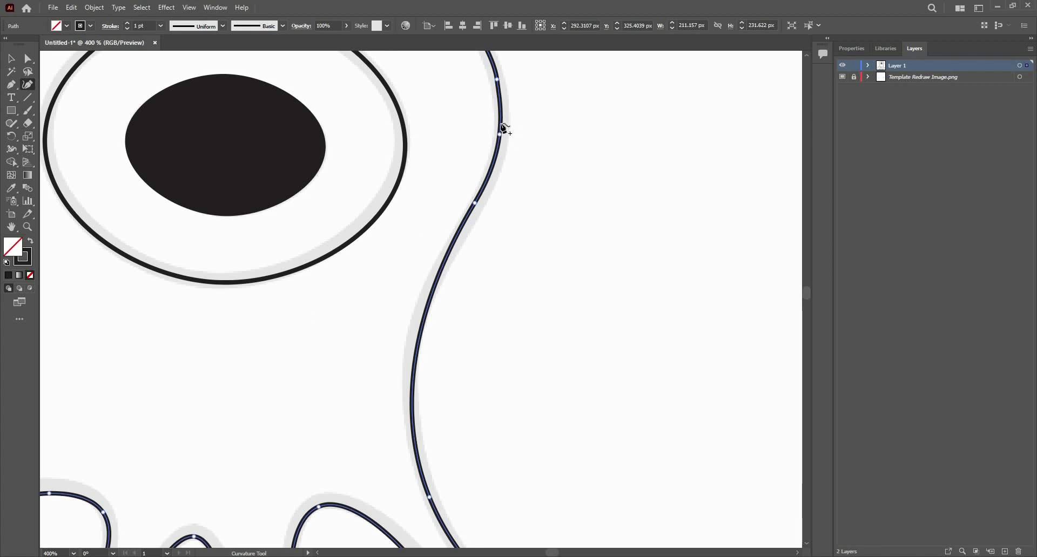
key("space")
key("space")
left_click_drag(499, 86, 469, 231)
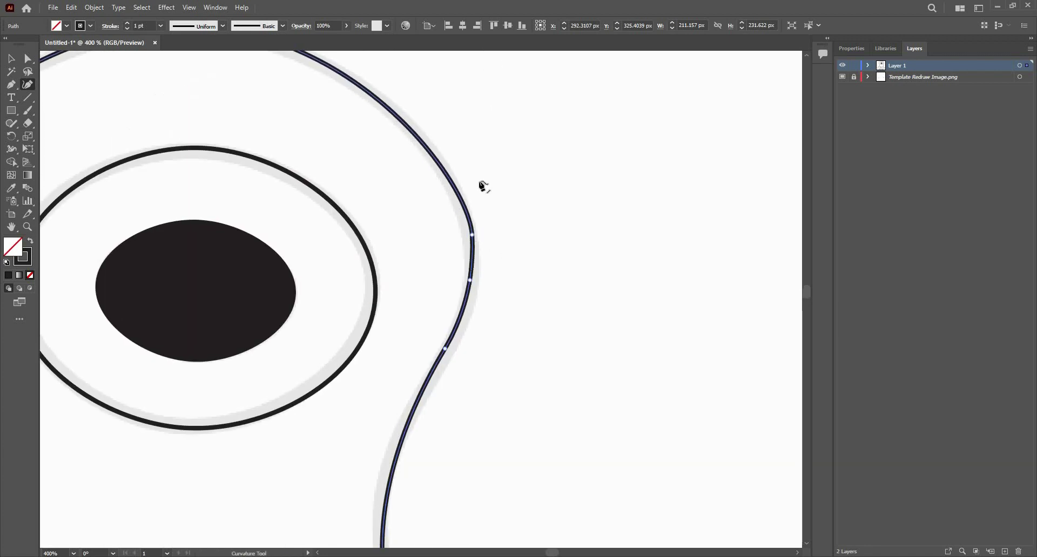
- Move the anchor below the head's right bulge down along the outline to the start of the right waist
scroll(478, 247, "down", 3)
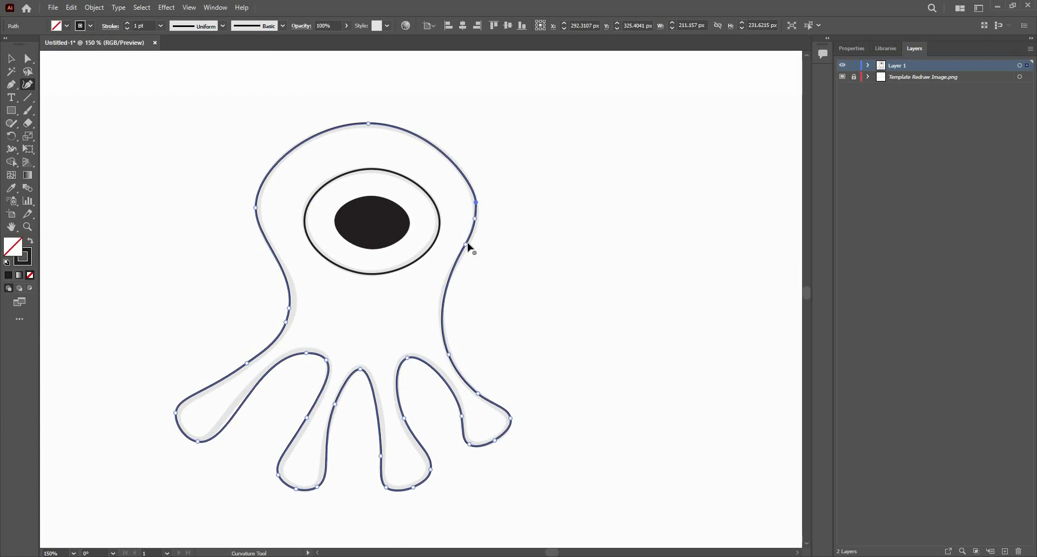
left_click_drag(452, 275, 445, 292)
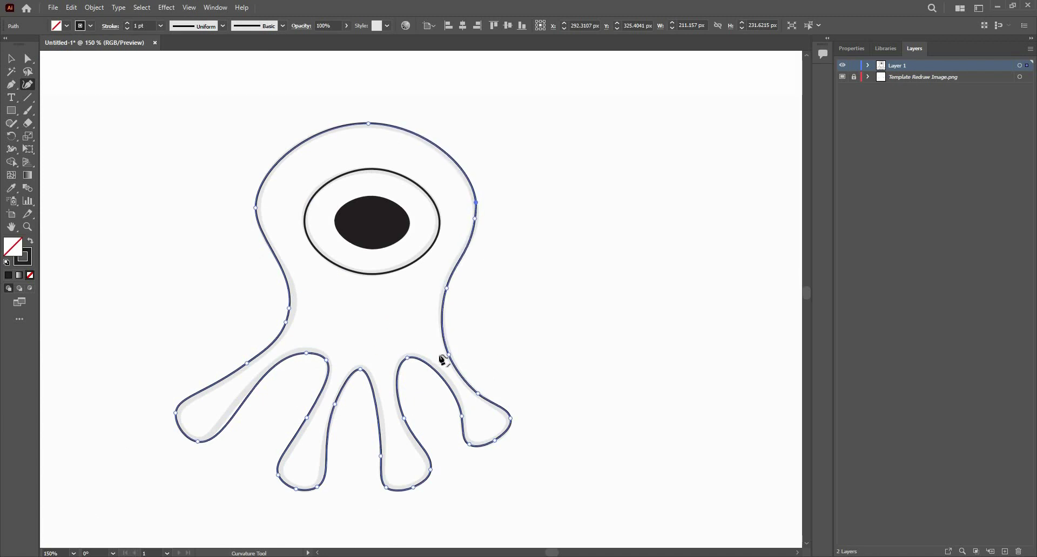
- Try removing the lower anchor on the right waist and shifting the rightmost leg's upper anchor inward with the Curvature tool
scroll(459, 342, "up", 3)
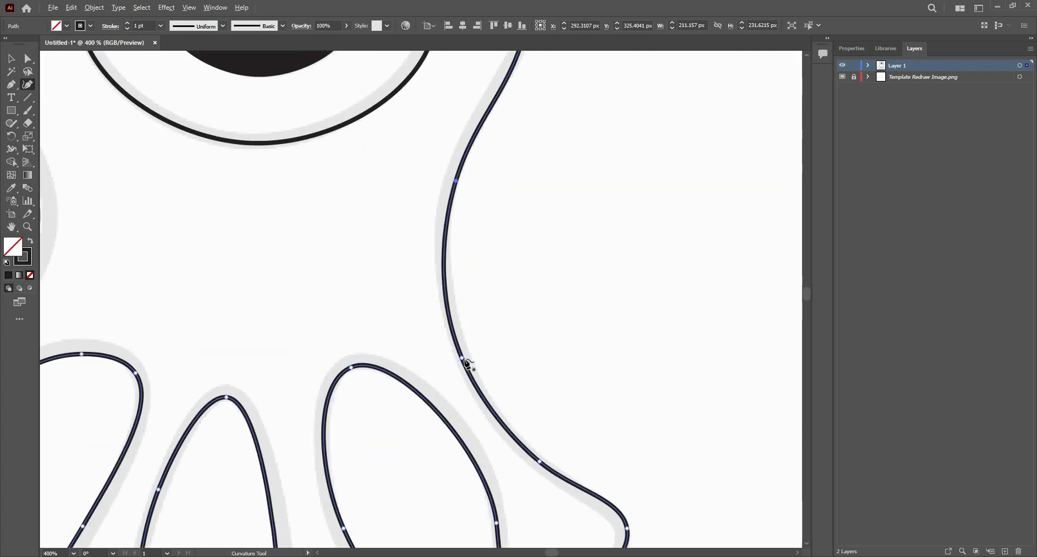
scroll(465, 362, "down", 1)
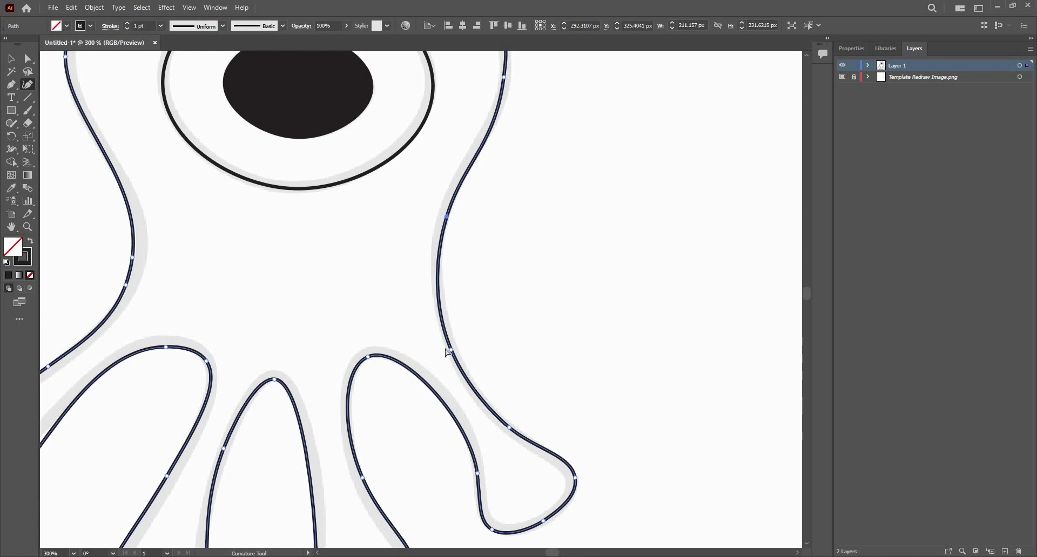
key("a")
left_click(436, 289)
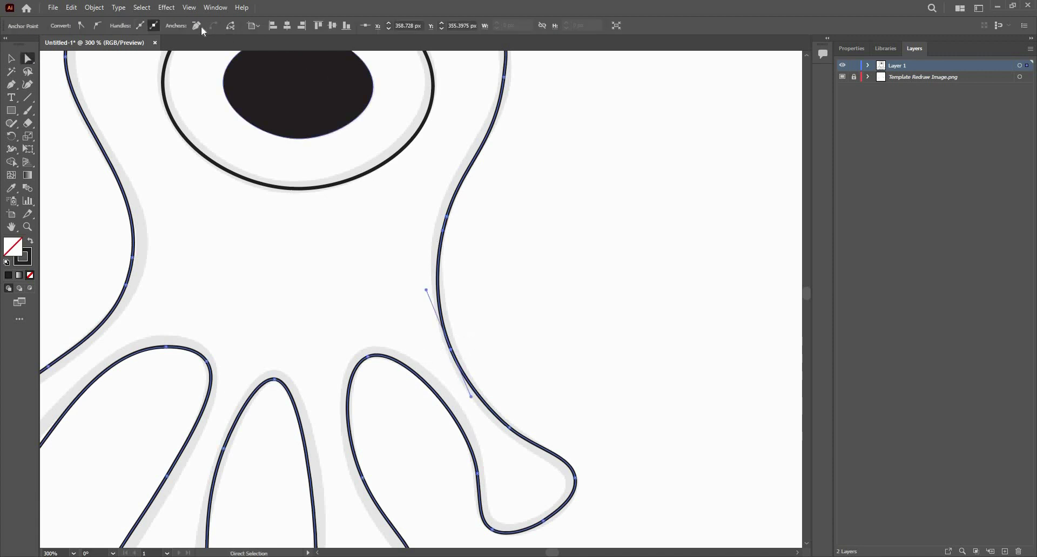
left_click_drag(436, 289, 492, 331)
key("shift+grave")
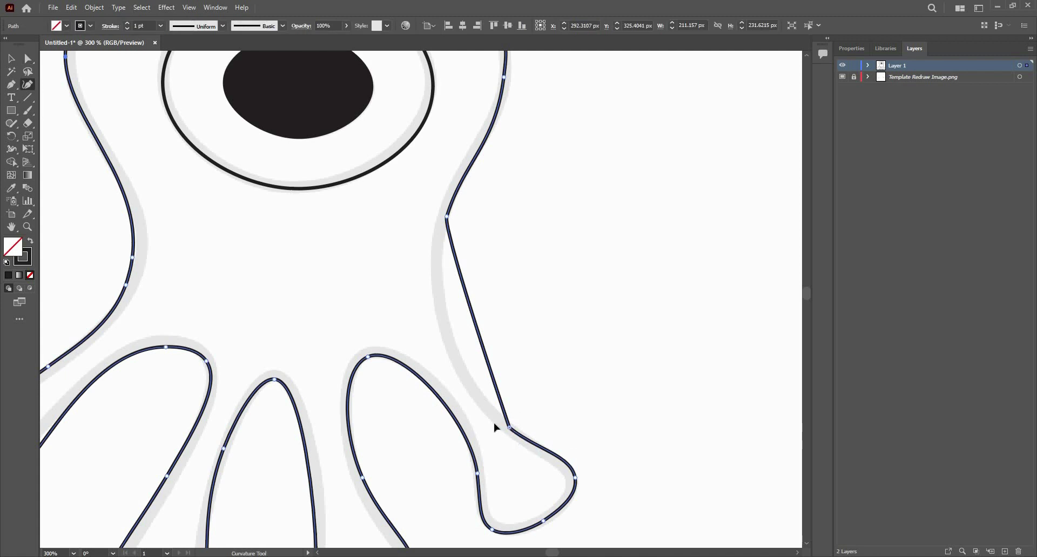
left_click_drag(494, 427, 504, 422)
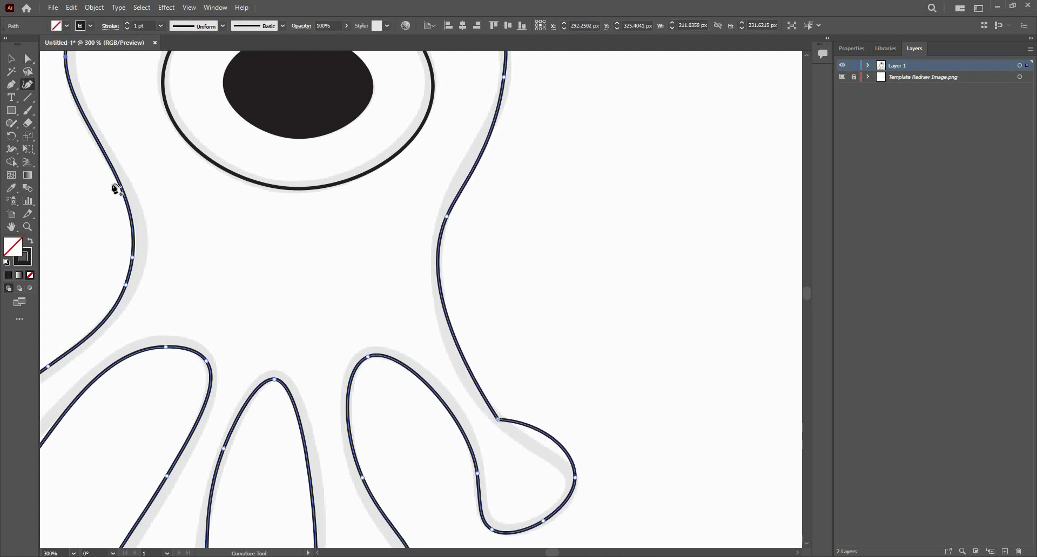
- Try reshaping the rightmost leg's upper edge by angling its junction anchor's handle downward and moving that anchor up and inward
left_click(28, 58)
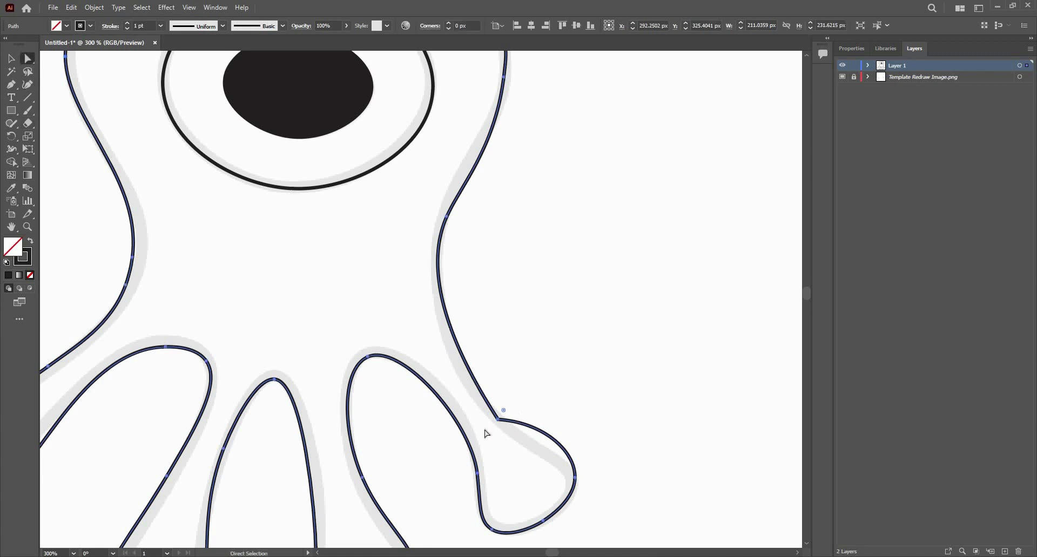
left_click(508, 426)
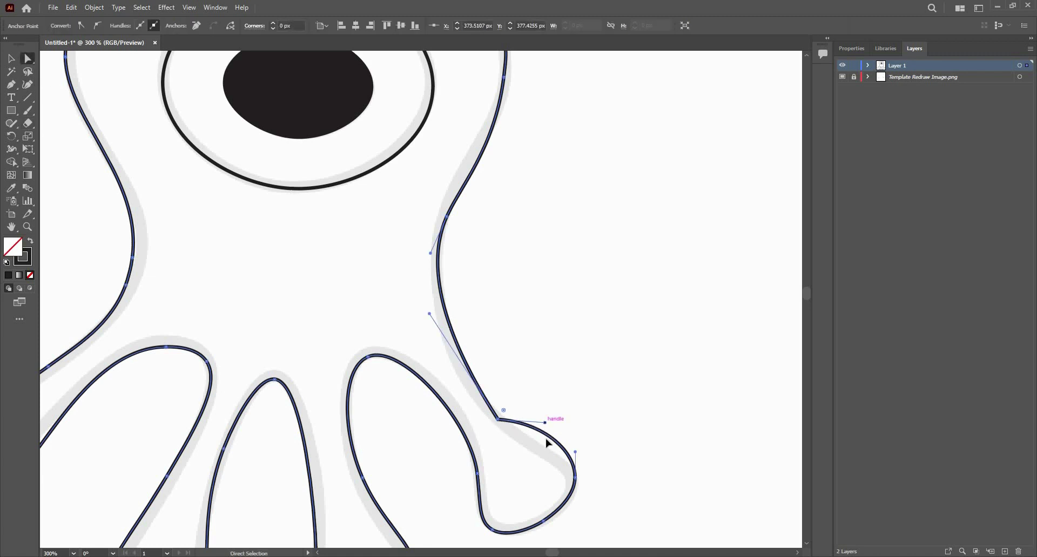
left_click_drag(546, 439, 573, 476)
key("ctrl+z")
left_click(497, 419)
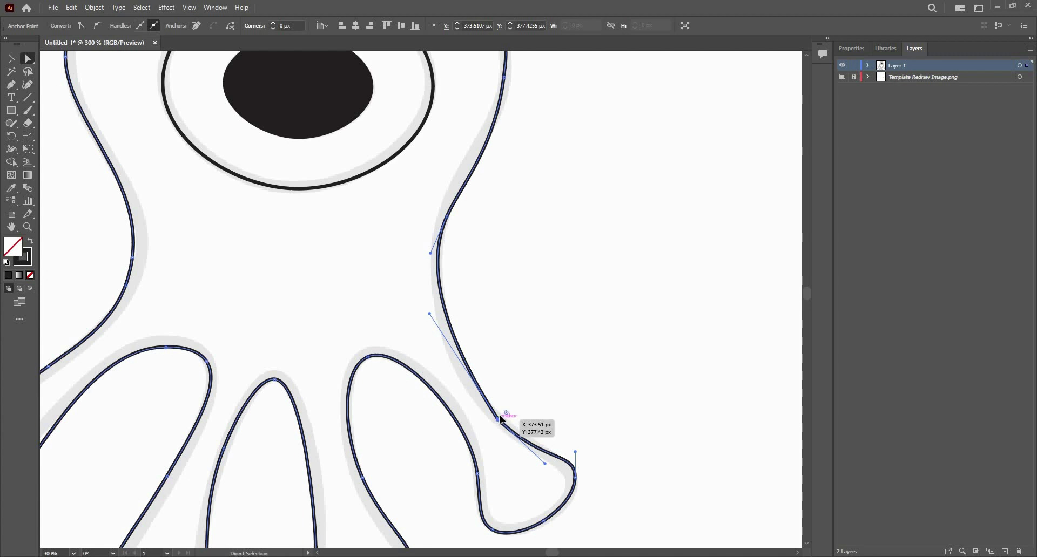
left_click_drag(500, 416, 485, 399)
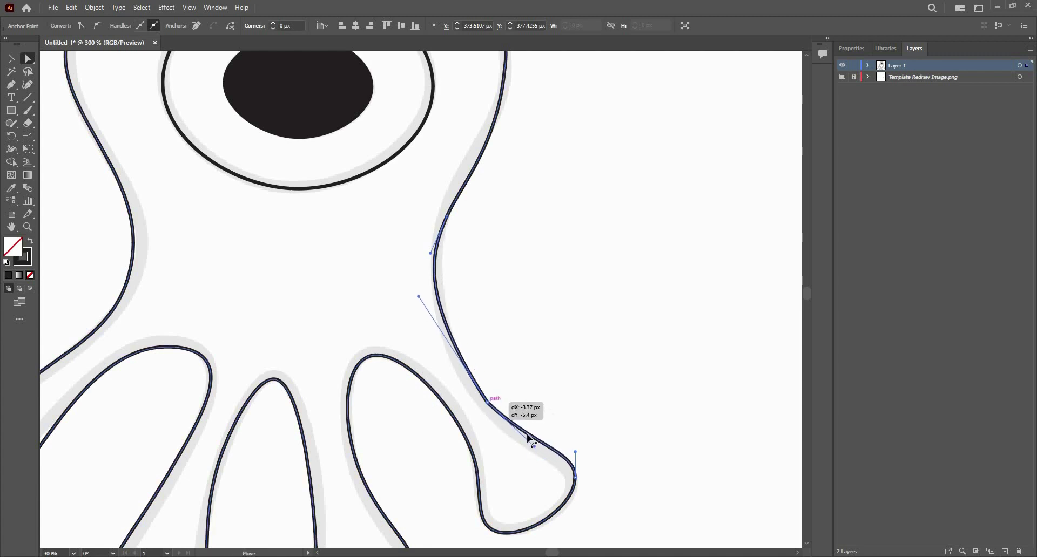
left_click_drag(533, 444, 581, 370)
- Try converting the junction anchor above the rightmost leg to a smooth point and nudging it slightly
scroll(584, 487, "up", 2)
key("ctrl+minus")
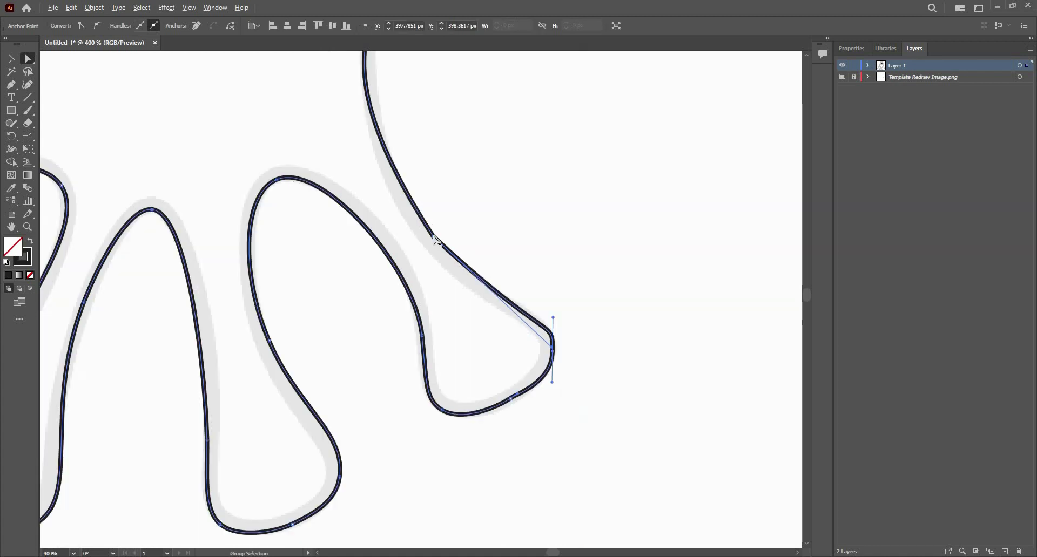
key("ctrl+shift+a")
left_click(437, 241)
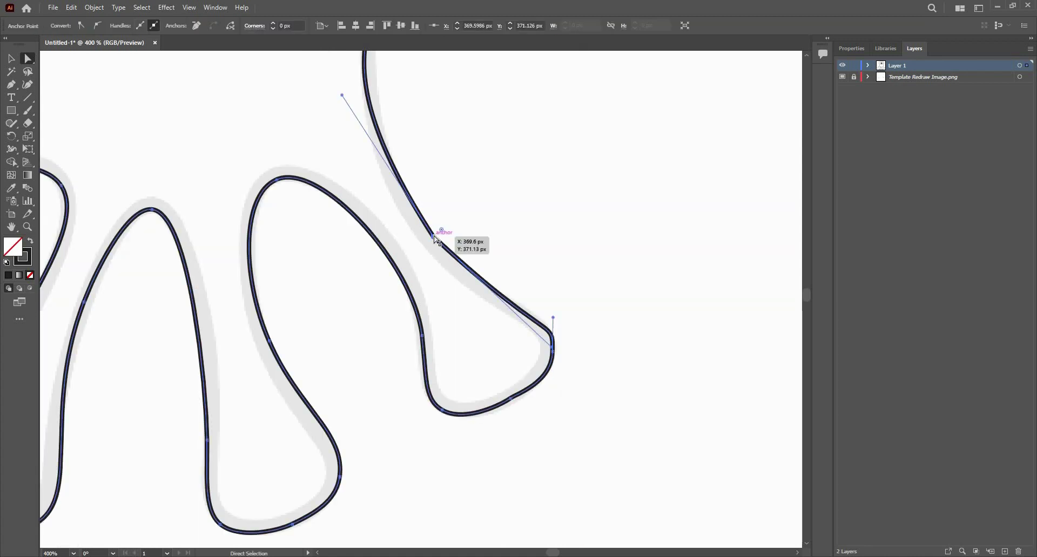
left_click(96, 28)
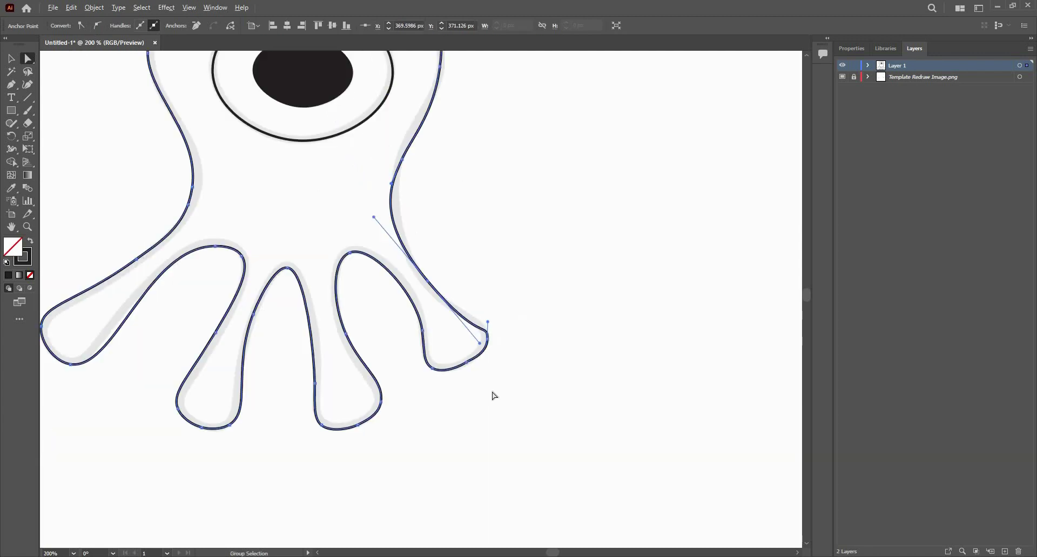
scroll(493, 395, "up", 1)
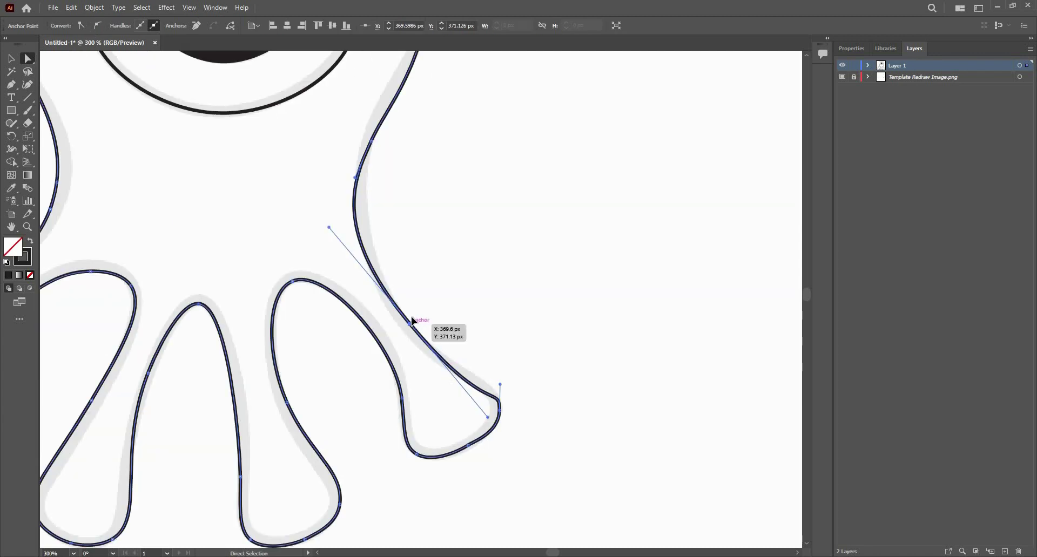
left_click_drag(411, 323, 412, 314)
key("ctrl+z")
key("ctrl")
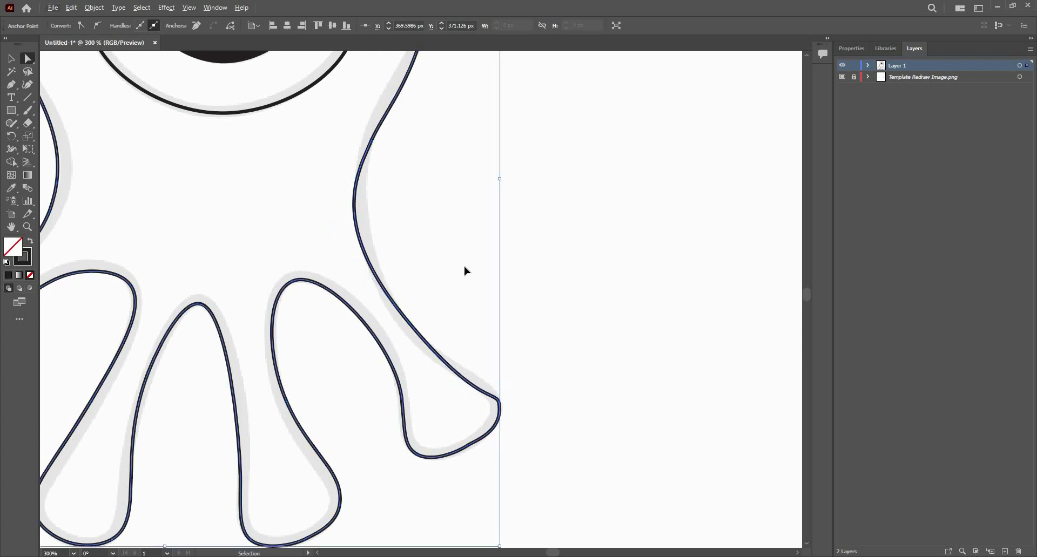
- Undo the reshaping of the rightmost leg's upper edge and the removal of the right waist anchor
key("ctrl+z")
key("ctrl+z")
key("ctrl+z")
key("ctrl+z")
key("ctrl+z")
key("ctrl+z")
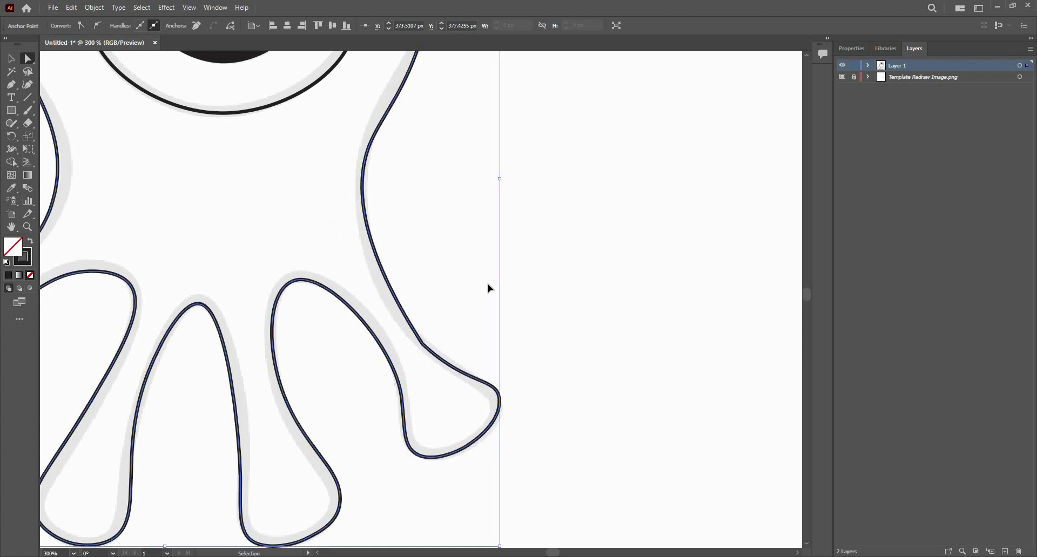
key("ctrl+shift+z")
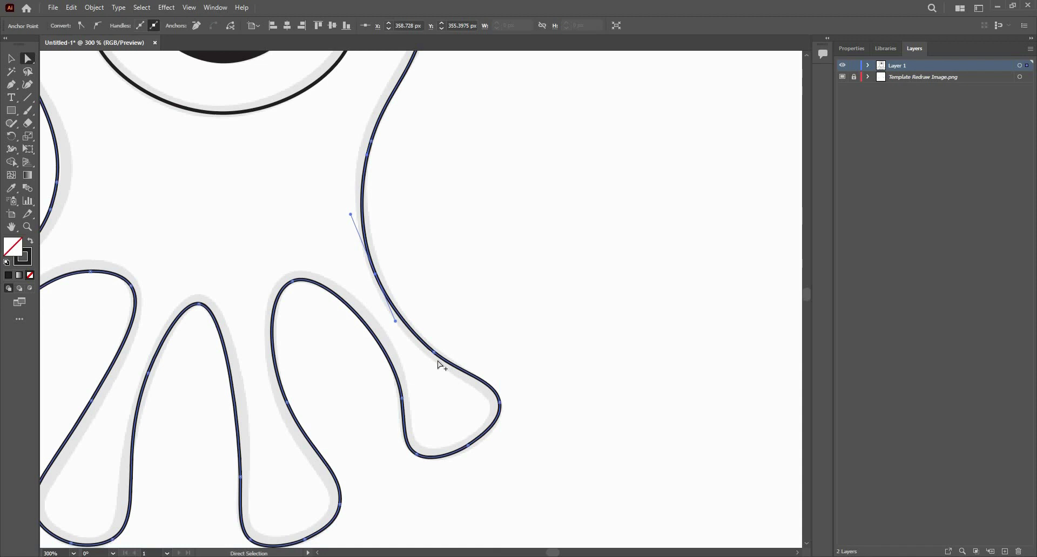
- Examine how the outline's right side follows the template, from the whole creature to close-up, and deselect the outline
scroll(441, 364, "up", 3)
scroll(440, 365, "down", 5)
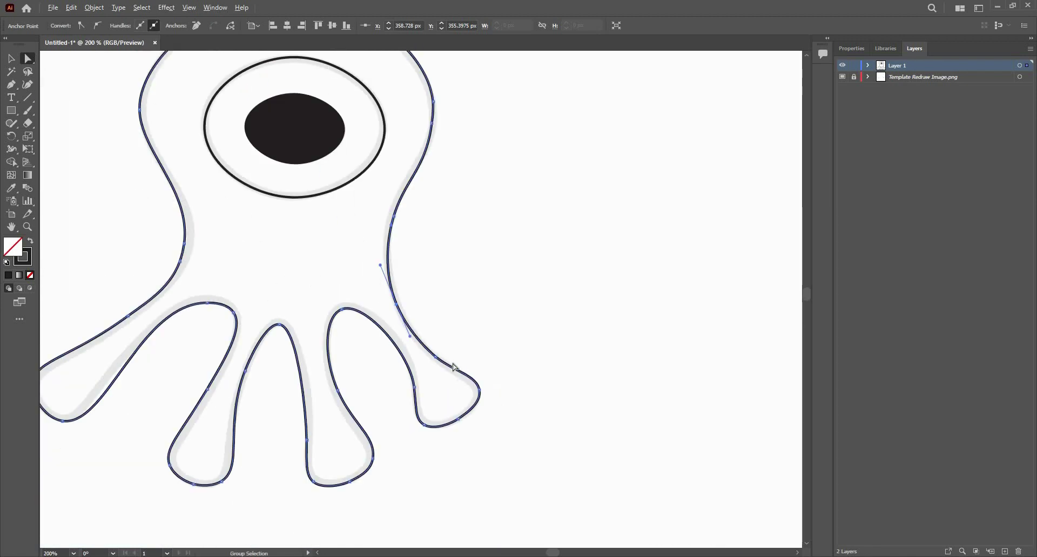
scroll(454, 367, "down", 1)
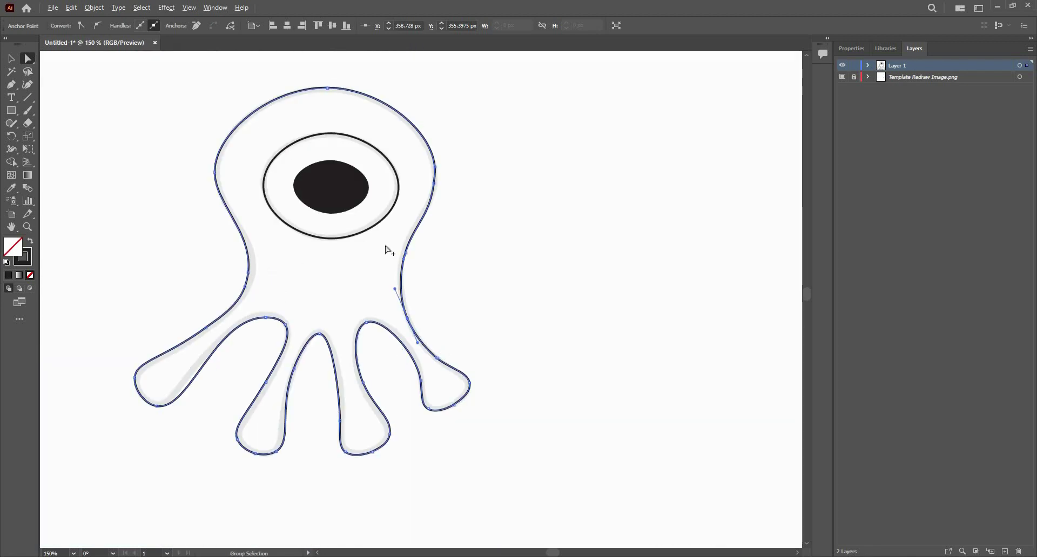
scroll(390, 250, "down", 1)
scroll(378, 251, "up", 3)
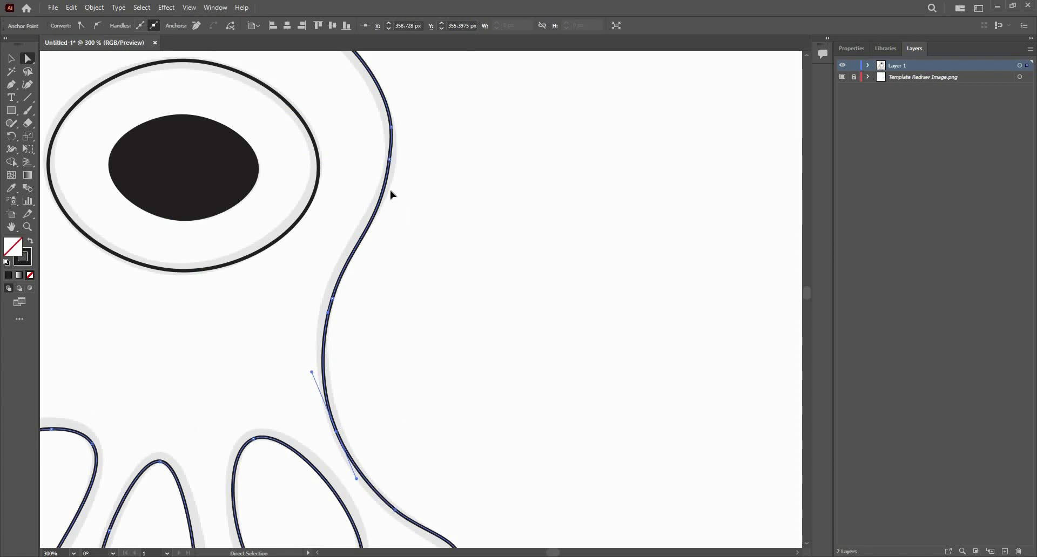
key("v")
scroll(447, 205, "up", 2)
scroll(468, 173, "down", 4)
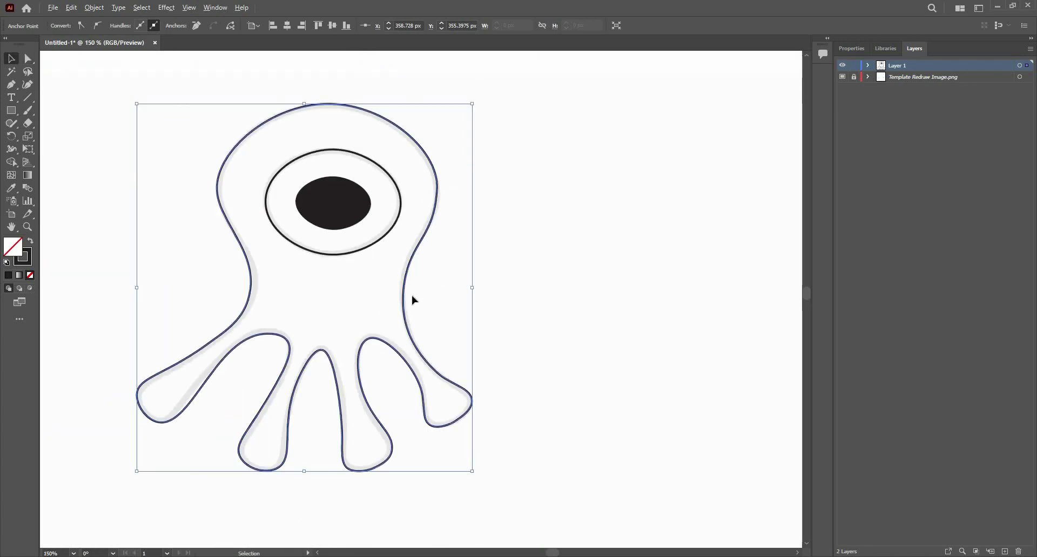
scroll(412, 300, "up", 3)
left_click(468, 219)
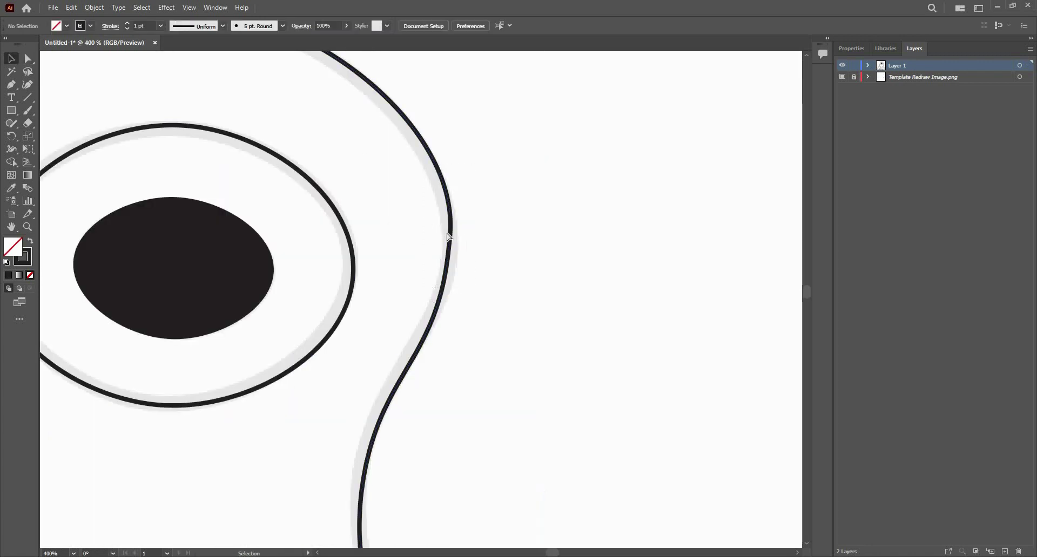
- With Direct Selection, move the two anchors on the head's right bulge slightly outward
key("a")
left_click(451, 236)
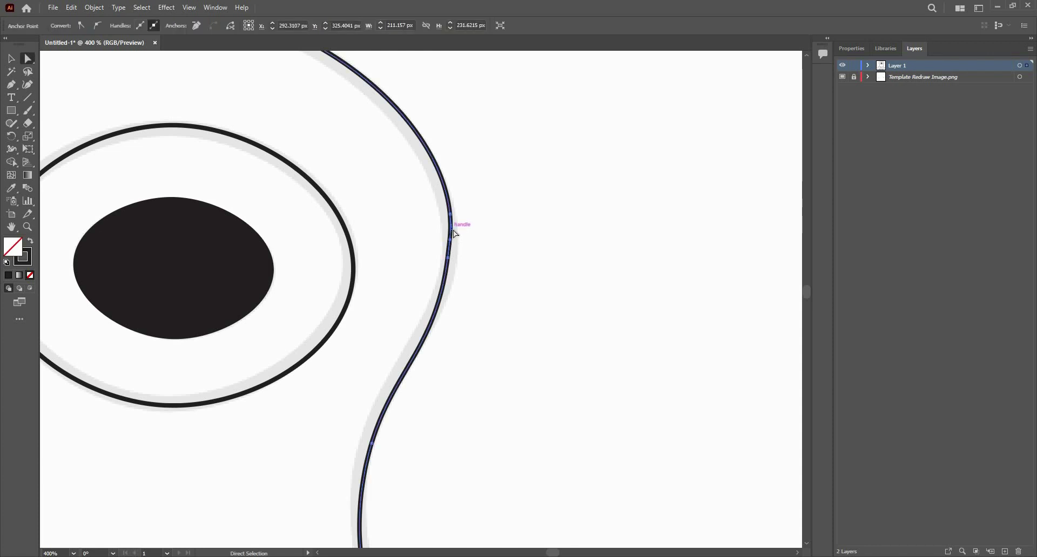
left_click_drag(453, 229, 456, 216)
key("ctrl+z")
left_click_drag(452, 263, 459, 259)
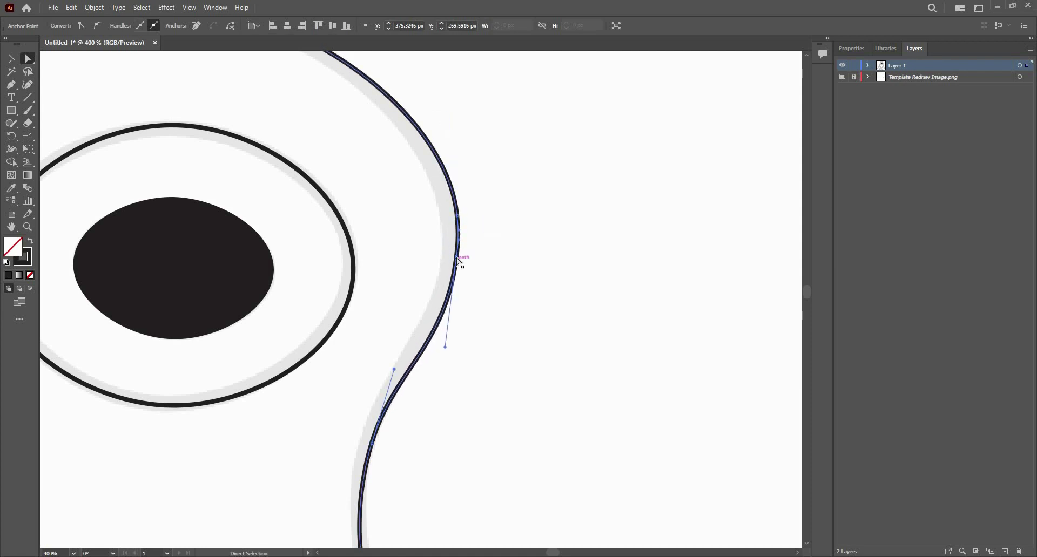
- Remove the lower anchor on the head's right bulge, extend the remaining anchor's handle downward, and deselect the outline
left_click(197, 26)
left_click_drag(463, 252, 463, 314)
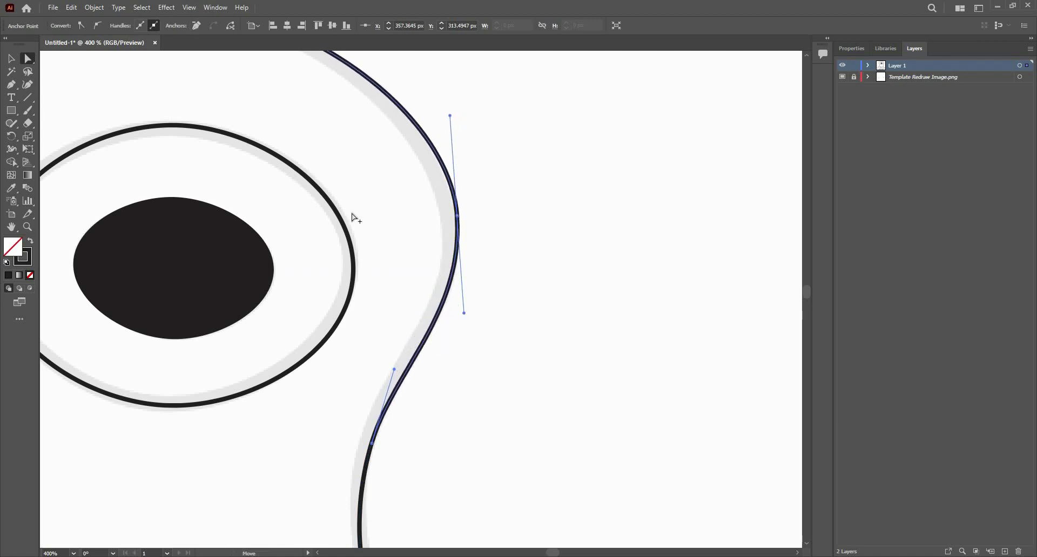
key("ctrl+1")
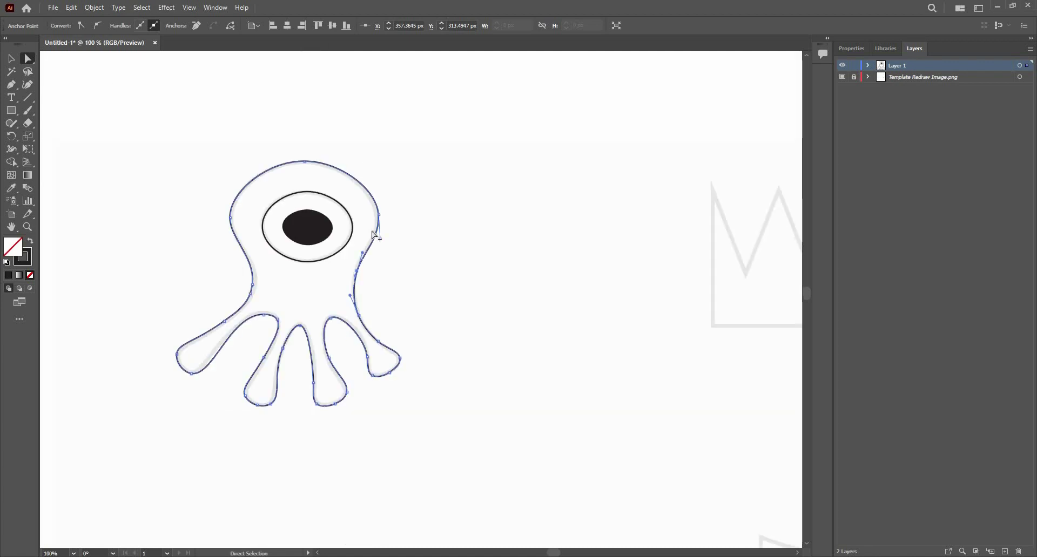
scroll(373, 235, "up", 2)
scroll(161, 122, "down", 2)
left_click(10, 59)
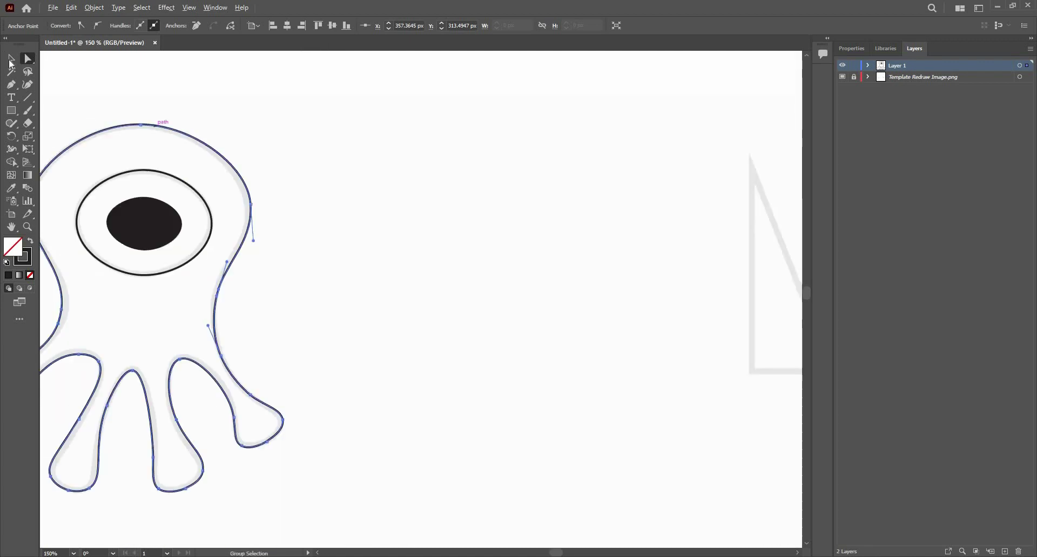
left_click(485, 228)
- With the Curvature tool, start the crown outline with corner anchors along the base and up the right side to the rightmost peak
left_click_drag(52, 274, 254, 255)
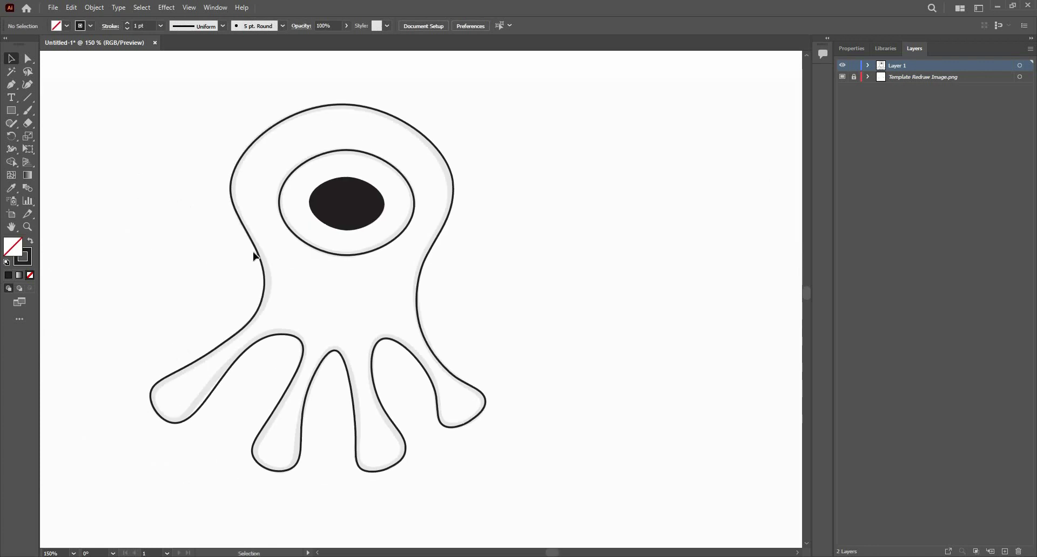
left_click_drag(461, 249, 285, 299)
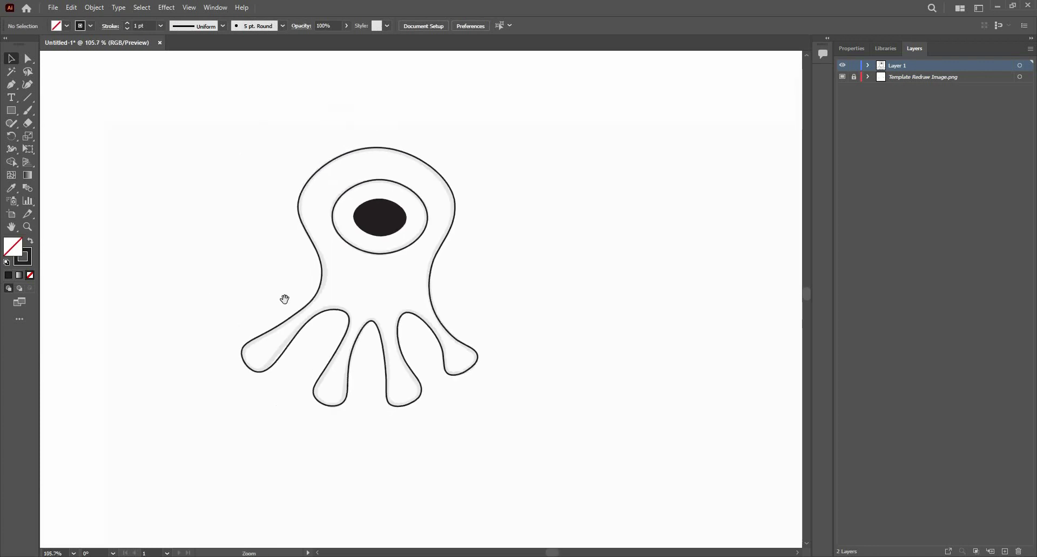
left_click_drag(594, 198, 241, 216)
left_click_drag(415, 271, 225, 292)
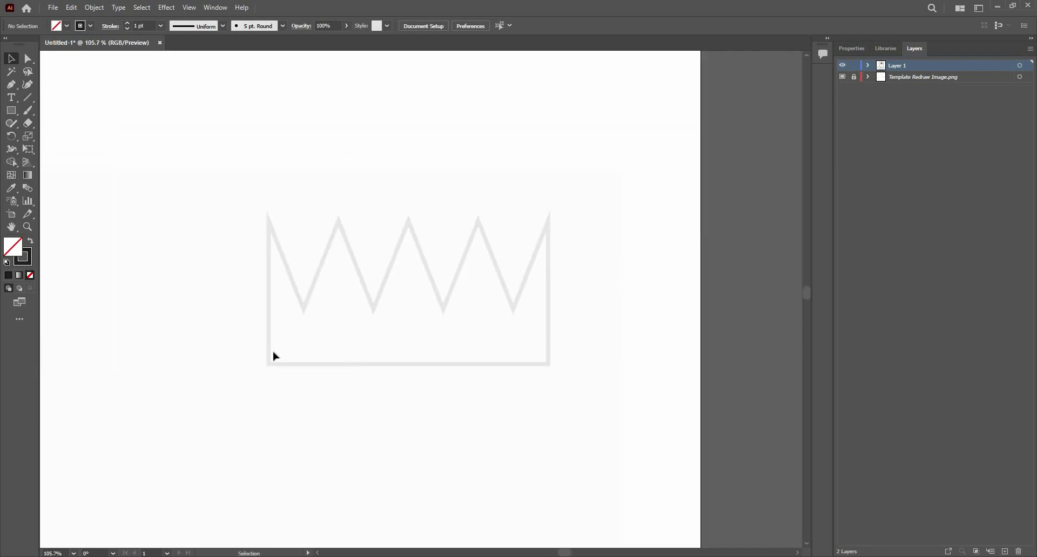
key("ctrl+plus")
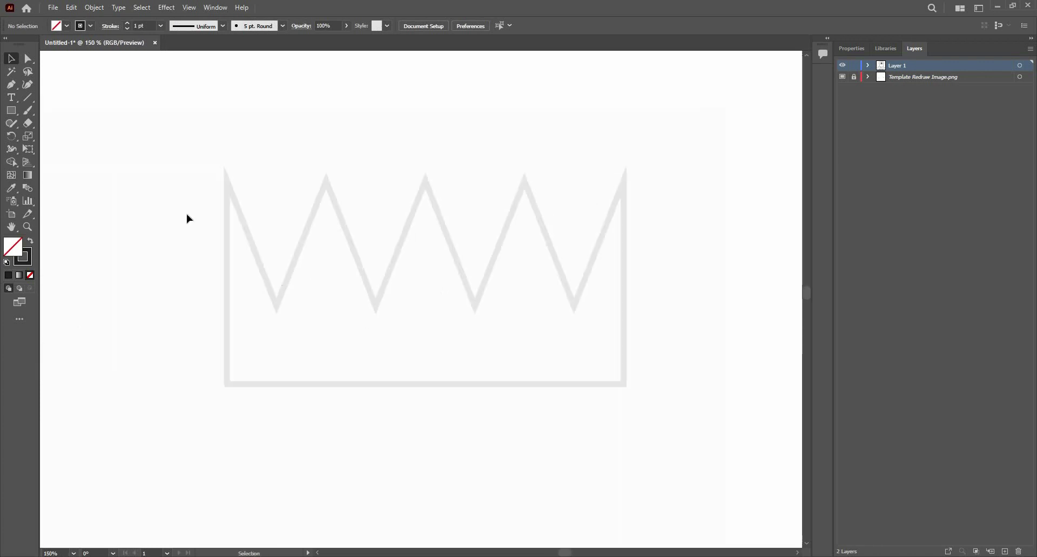
left_click(28, 85)
left_click(227, 382)
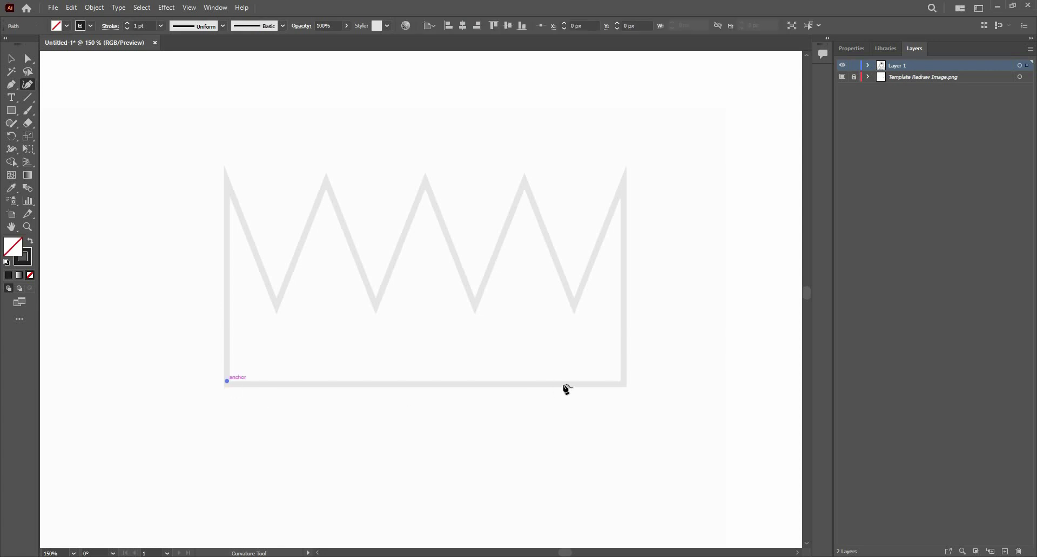
left_click(624, 382)
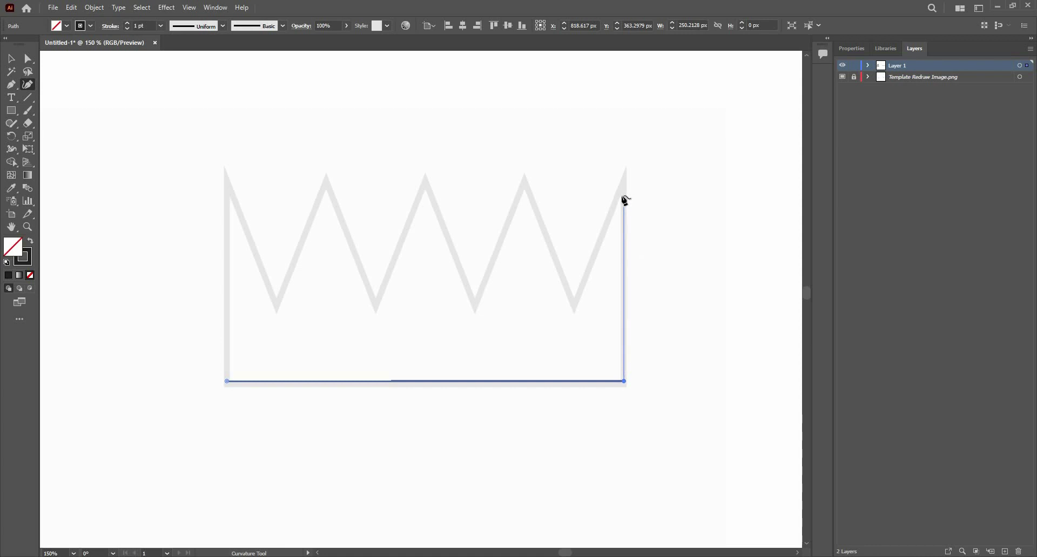
left_click(622, 197)
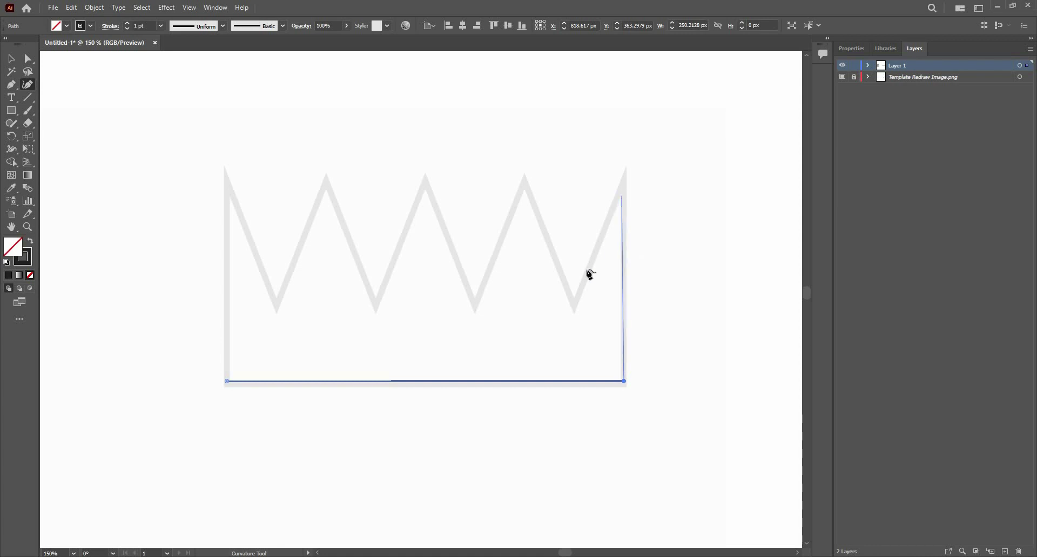
- Continue the crown's zigzag in straight segments through the rightmost valley and the adjacent peak to the second valley from the right
left_click(576, 311)
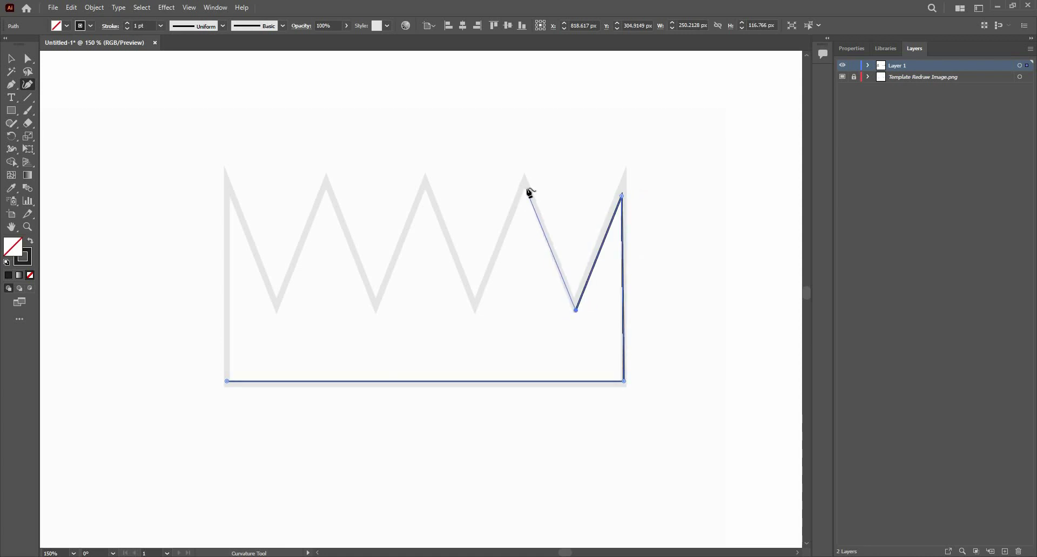
left_click(527, 188)
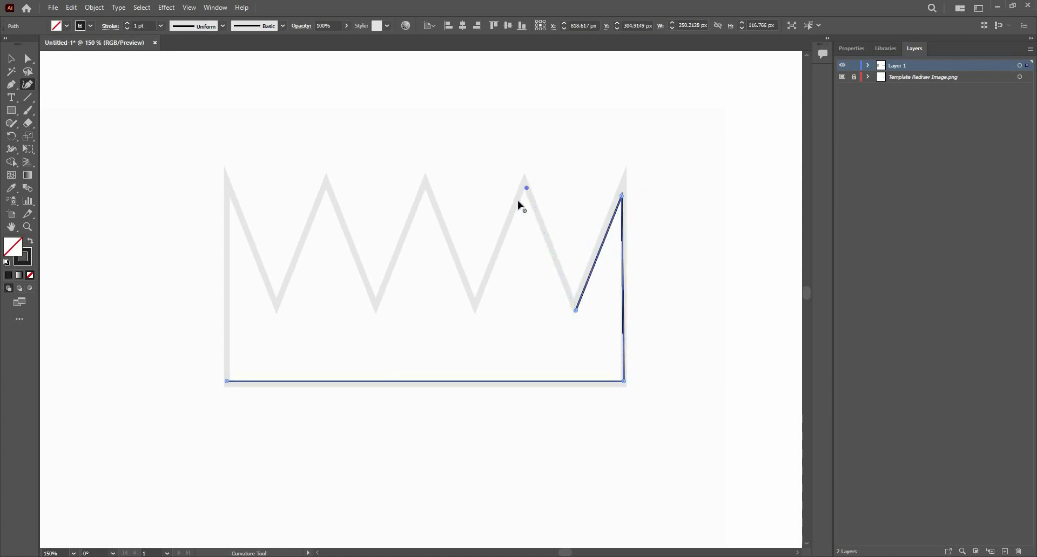
left_click(477, 312)
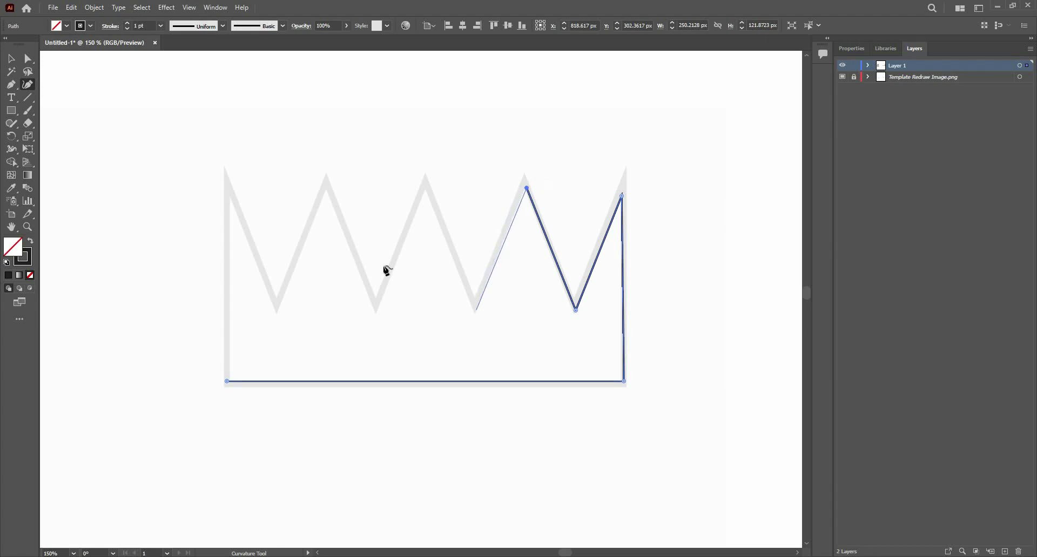
left_click(425, 187)
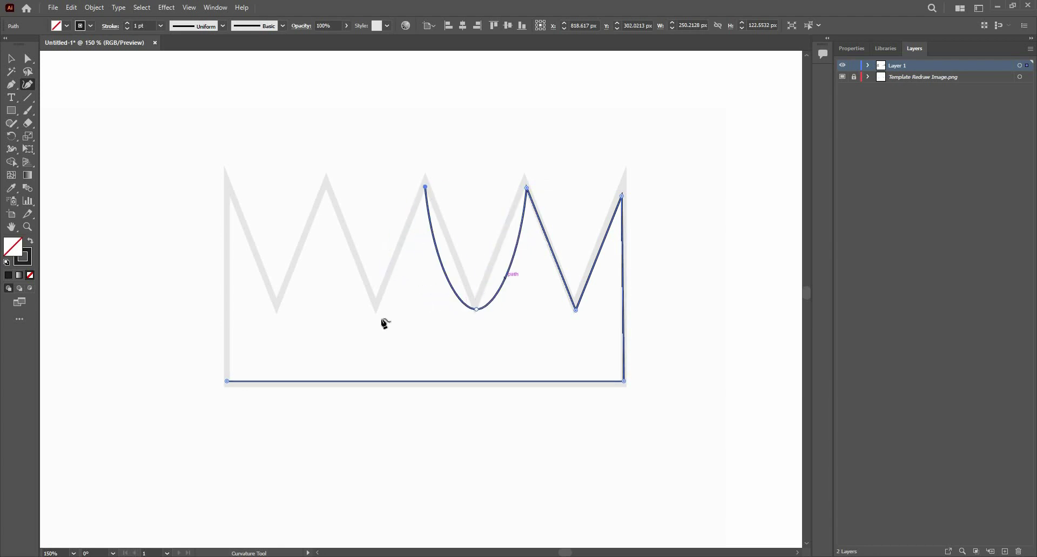
left_click(377, 312)
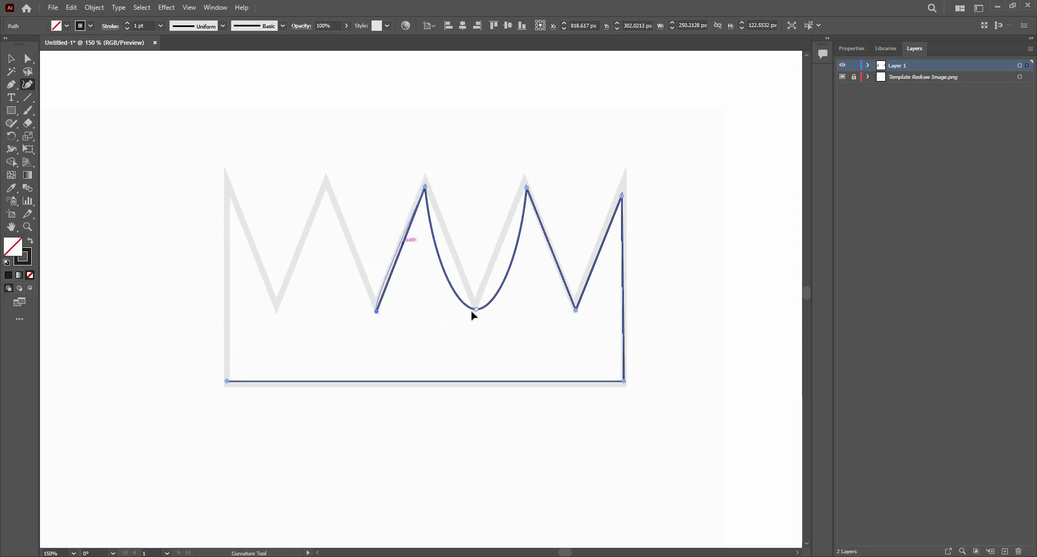
key("v")
key("ctrl+z")
key("ctrl+z")
key("shift+grave")
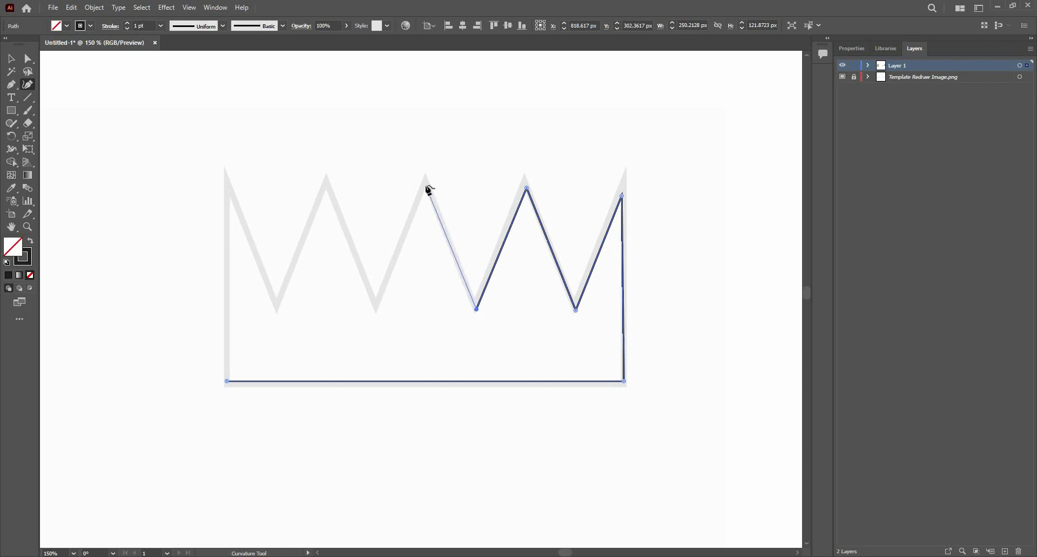
- Trace the rest of the crown's zigzag with corner anchors from the middle peak to the leftmost peak, and close the outline at the base
left_click(426, 186)
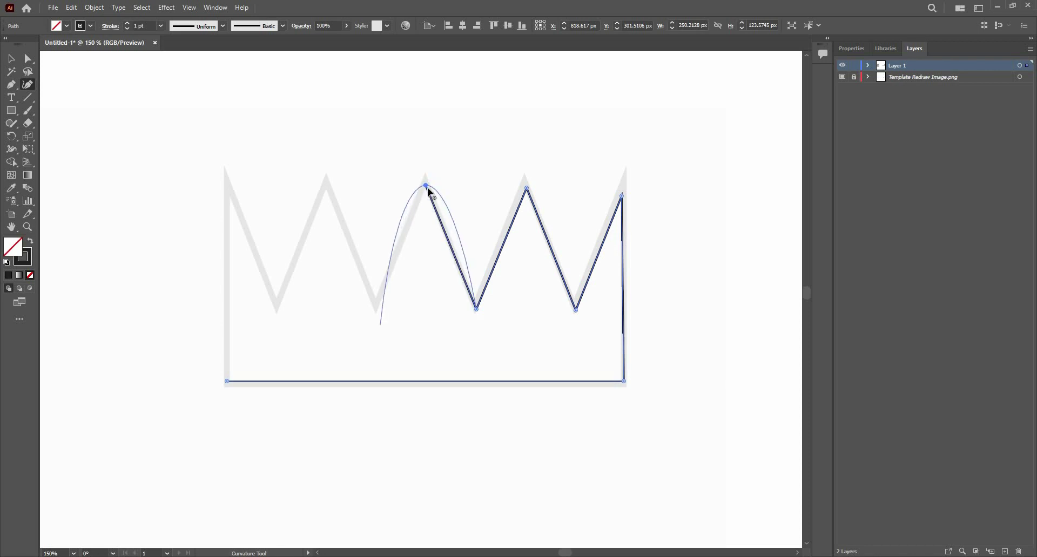
left_click(378, 311)
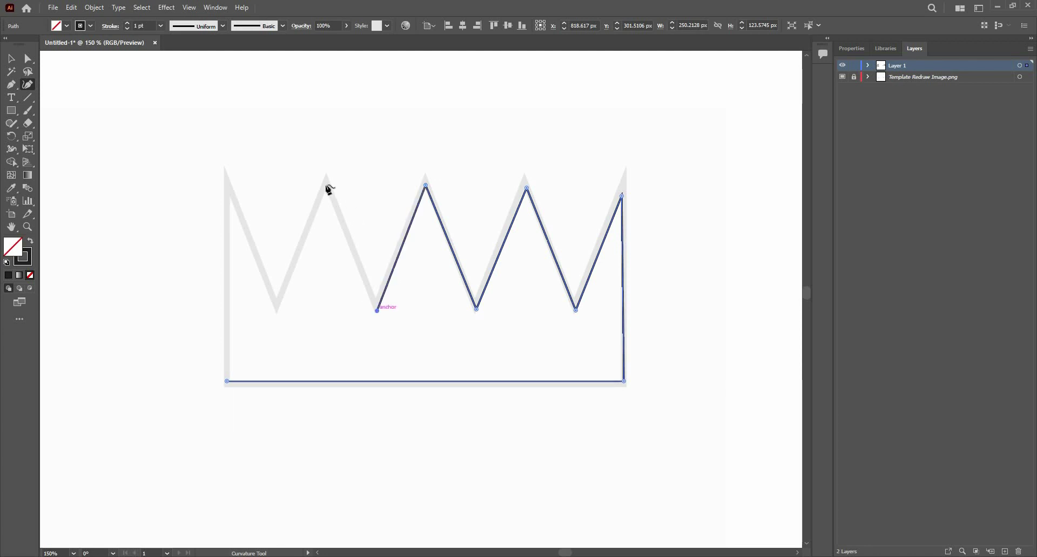
key("Escape")
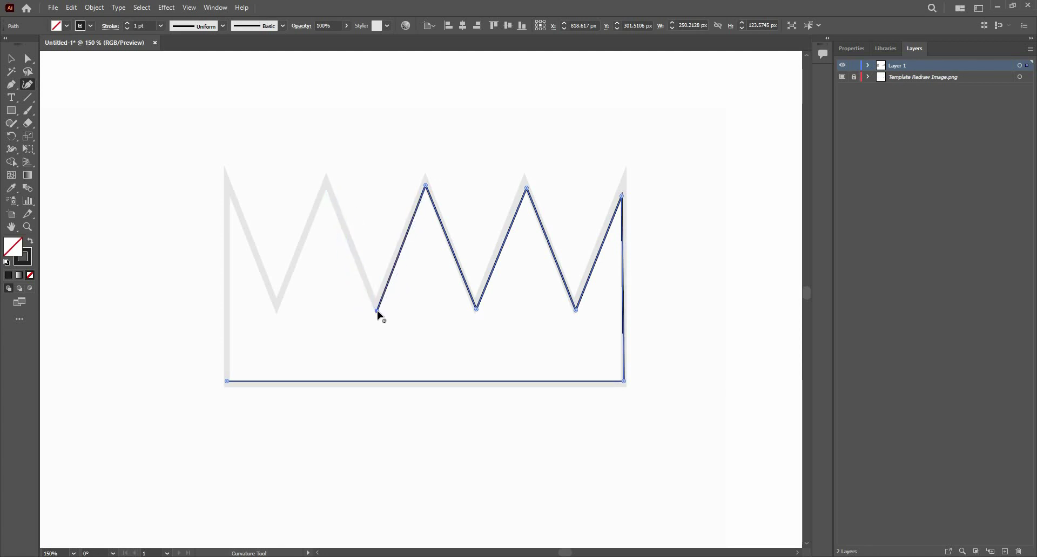
left_click(326, 187)
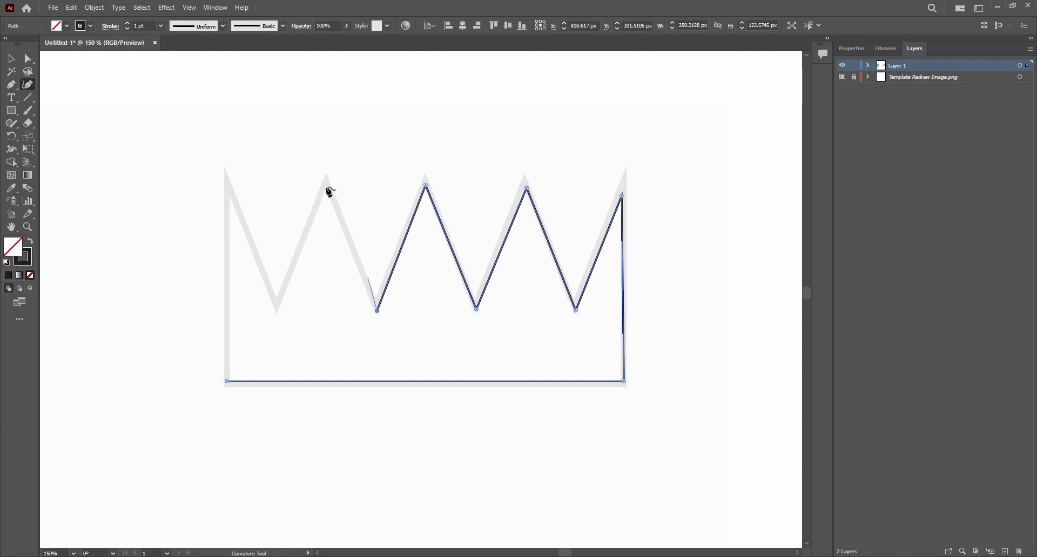
left_click(278, 309)
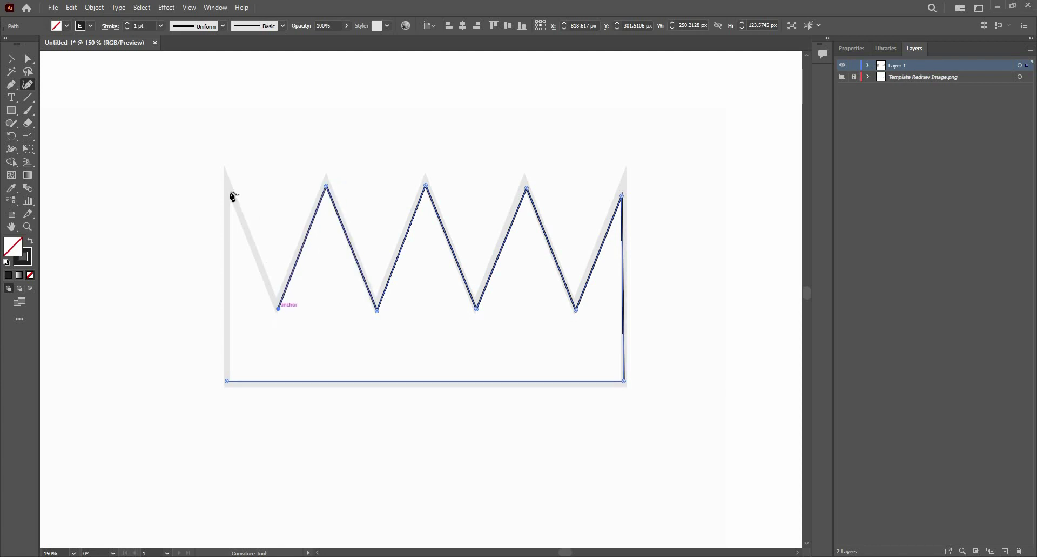
left_click(231, 196)
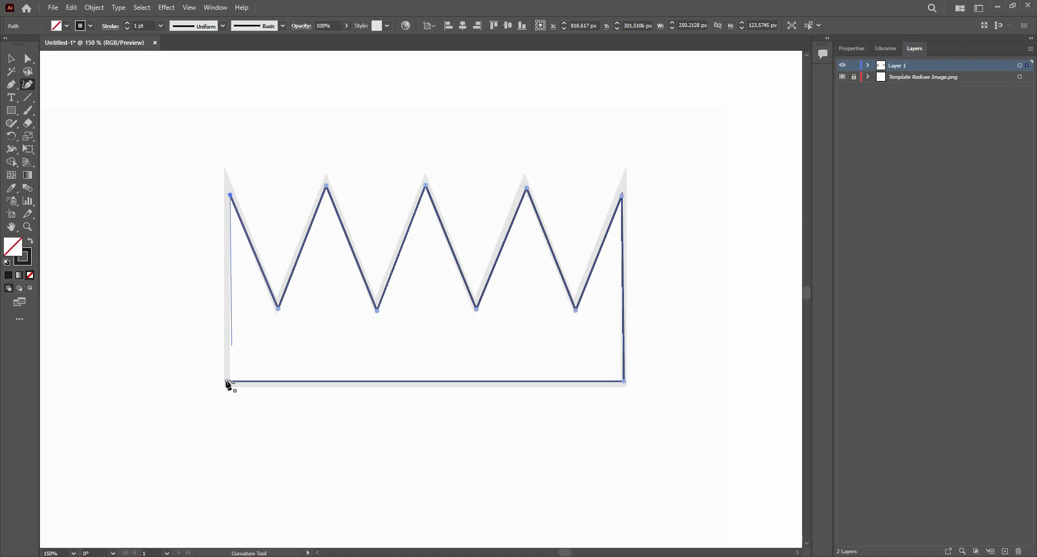
left_click(227, 381)
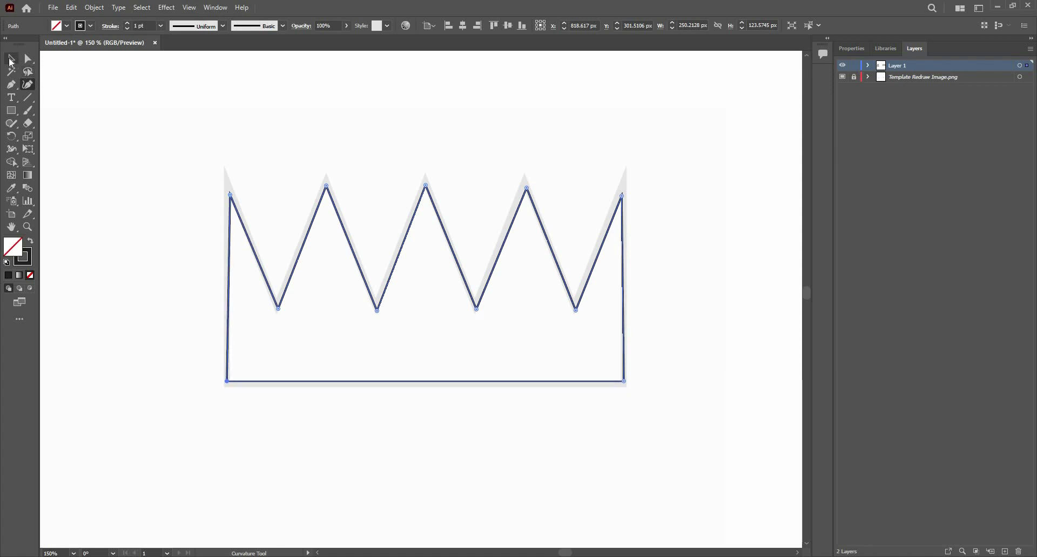
key("v")
- Examine the template's hooded figure with raised arms and the owl beside it
scroll(650, 257, "down", 4)
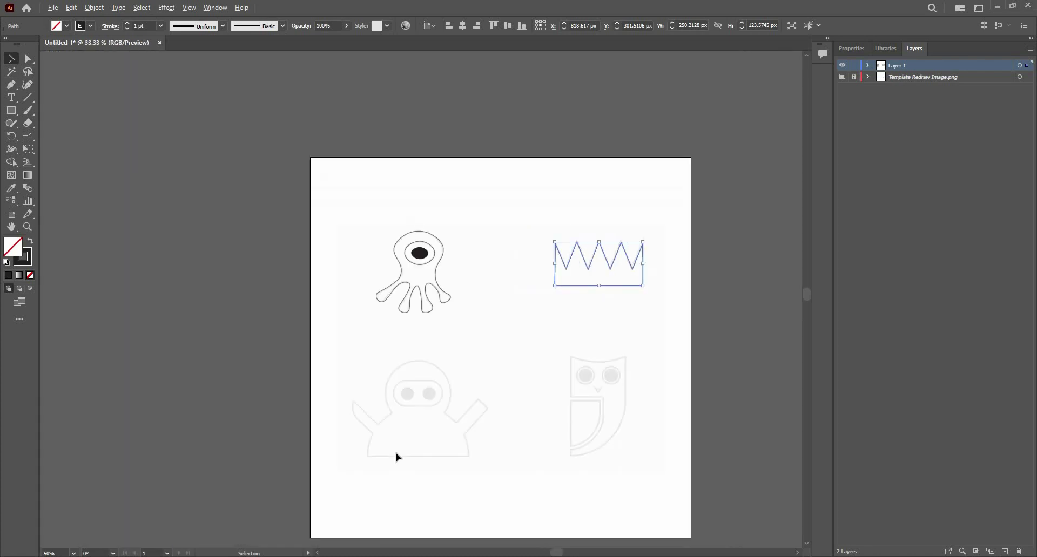
scroll(410, 444, "up", 1)
scroll(409, 445, "up", 2)
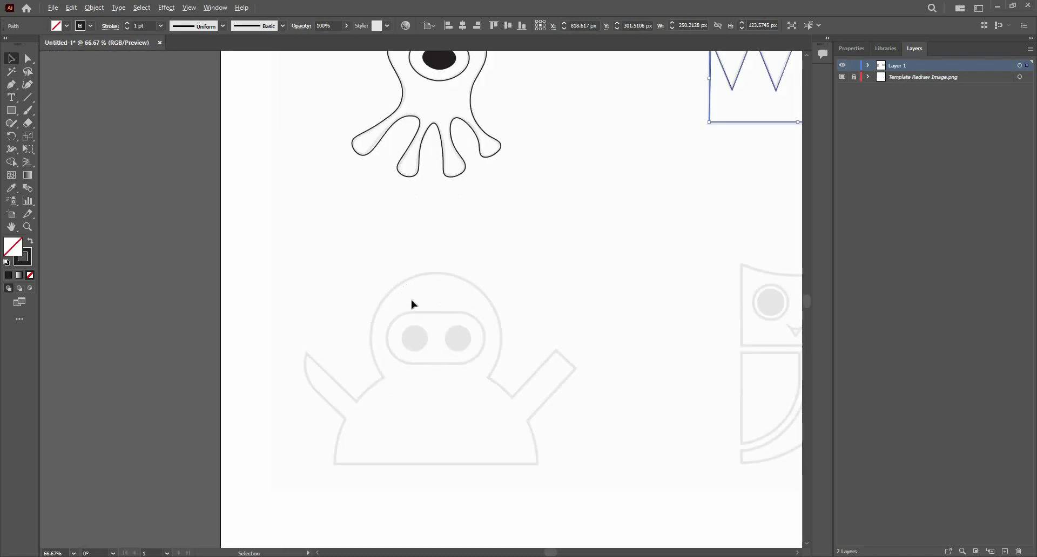
left_click_drag(338, 250, 235, 195)
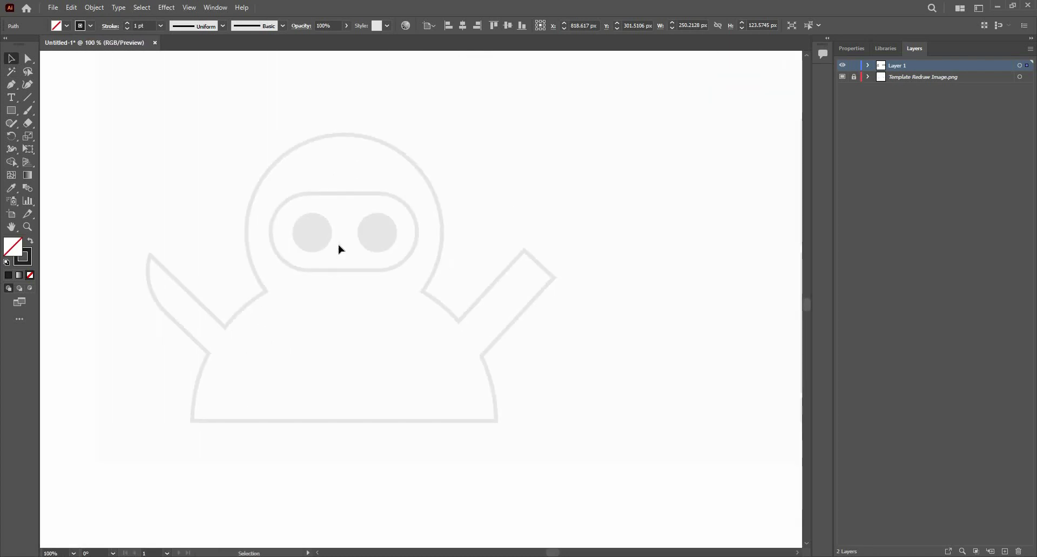
scroll(325, 373, "down", 3)
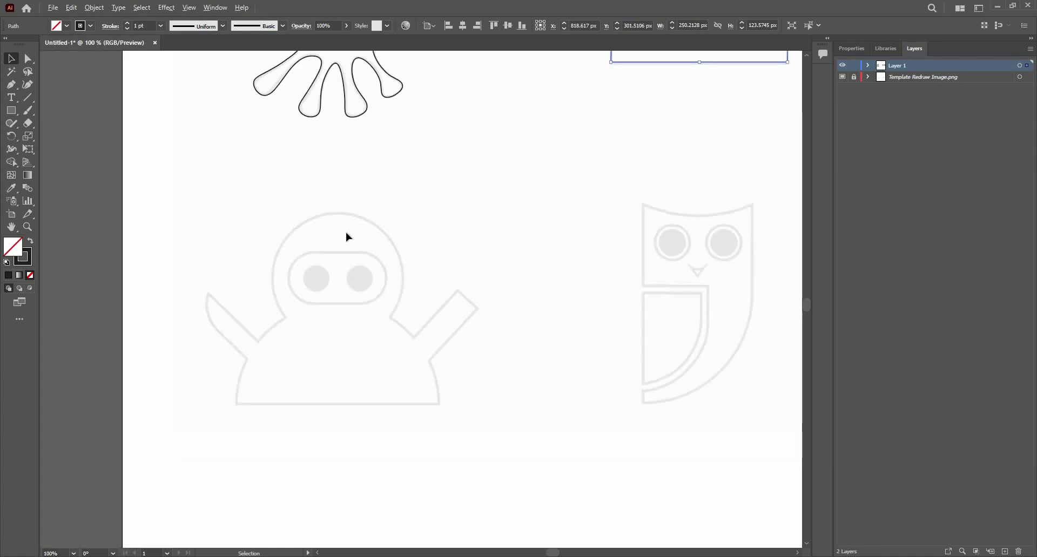
scroll(446, 338, "up", 2)
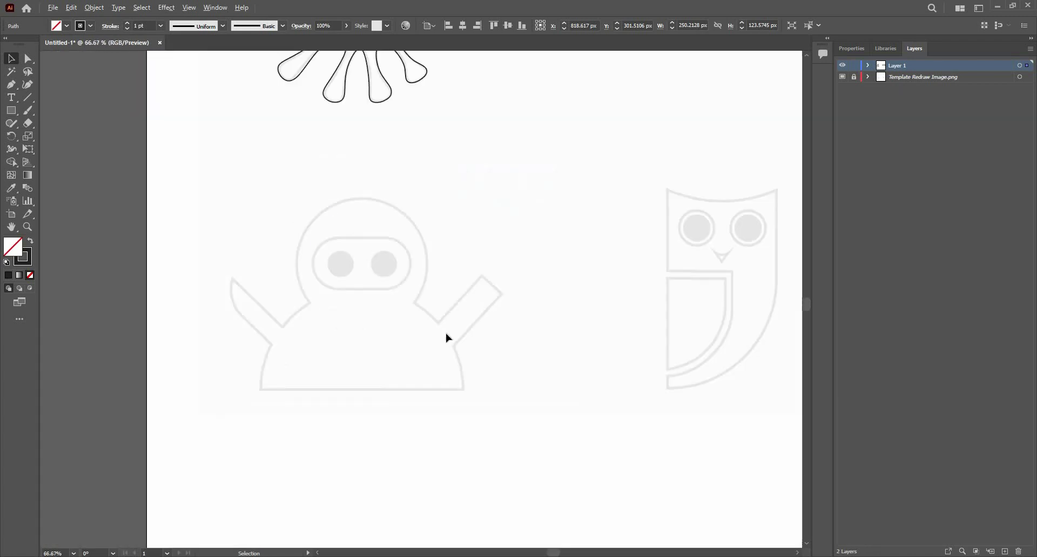
- Trace the template figure's right body side, rectangular raised arm and right shoulder up to the neck with the Curvature tool
scroll(377, 354, "up", 2)
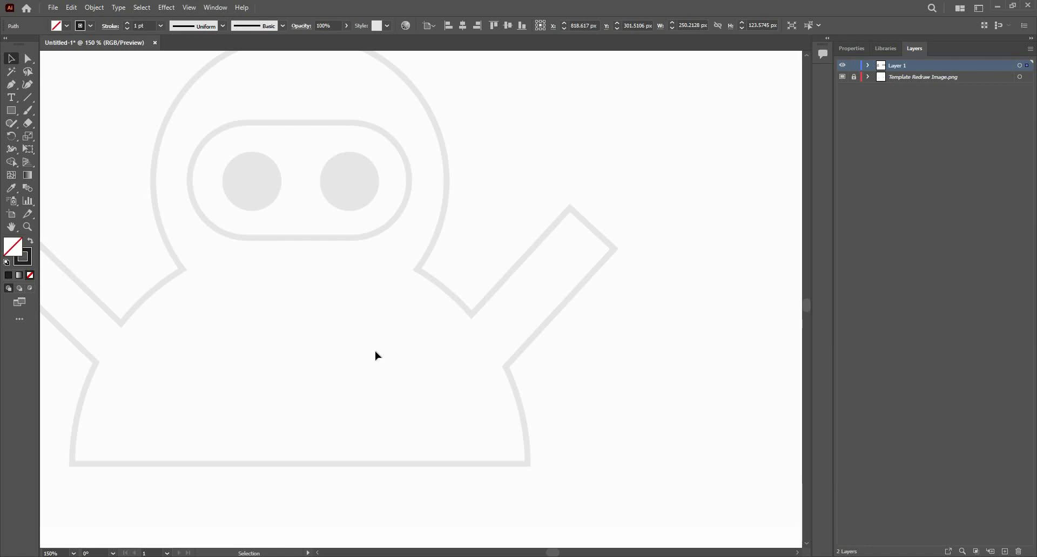
left_click(25, 85)
left_click(525, 419)
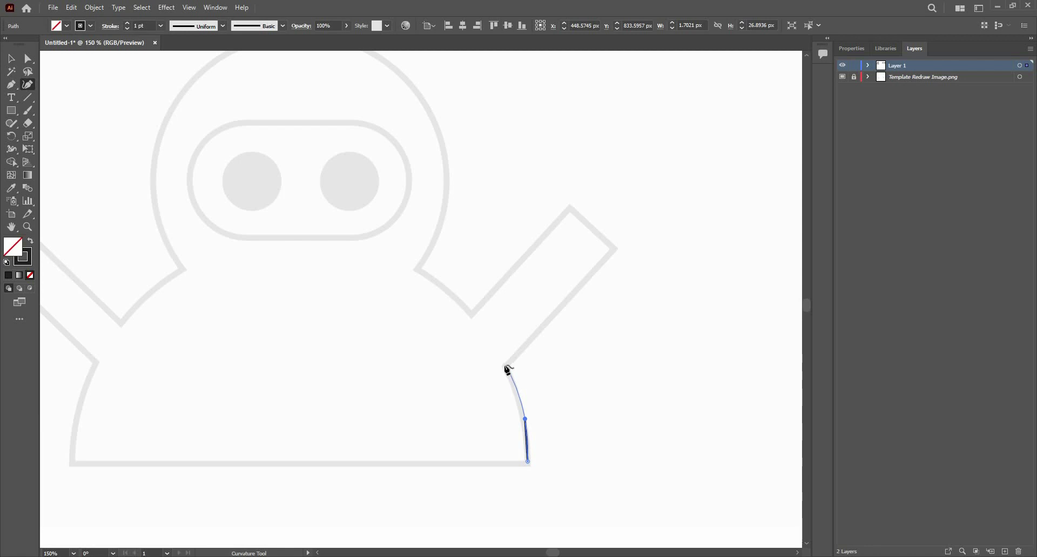
left_click(504, 365)
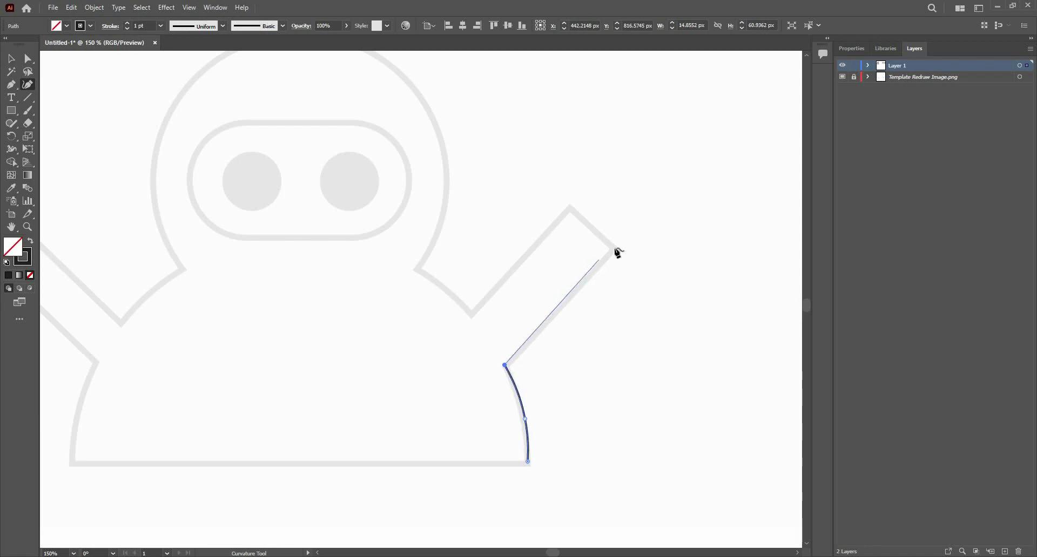
left_click(613, 249)
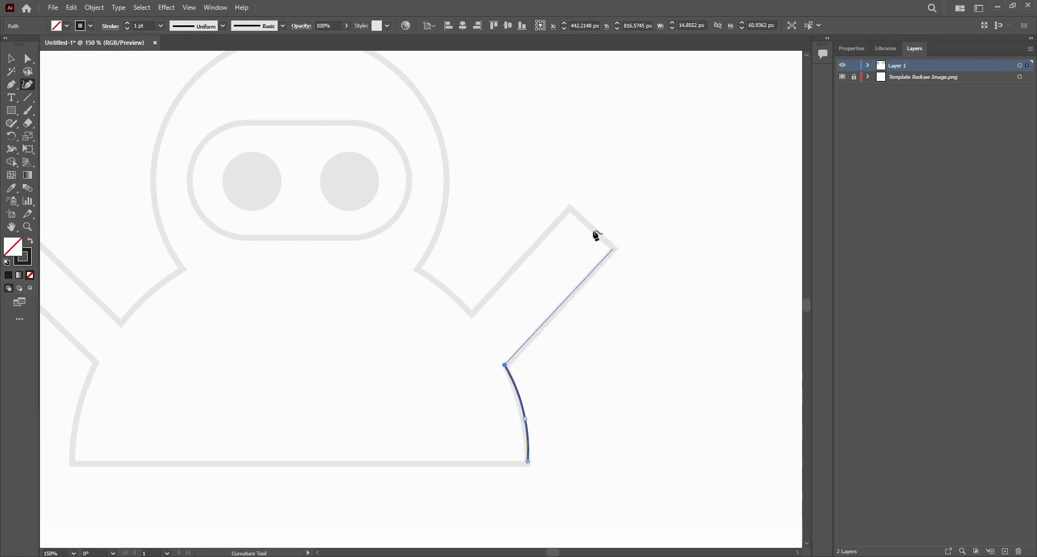
left_click(570, 210)
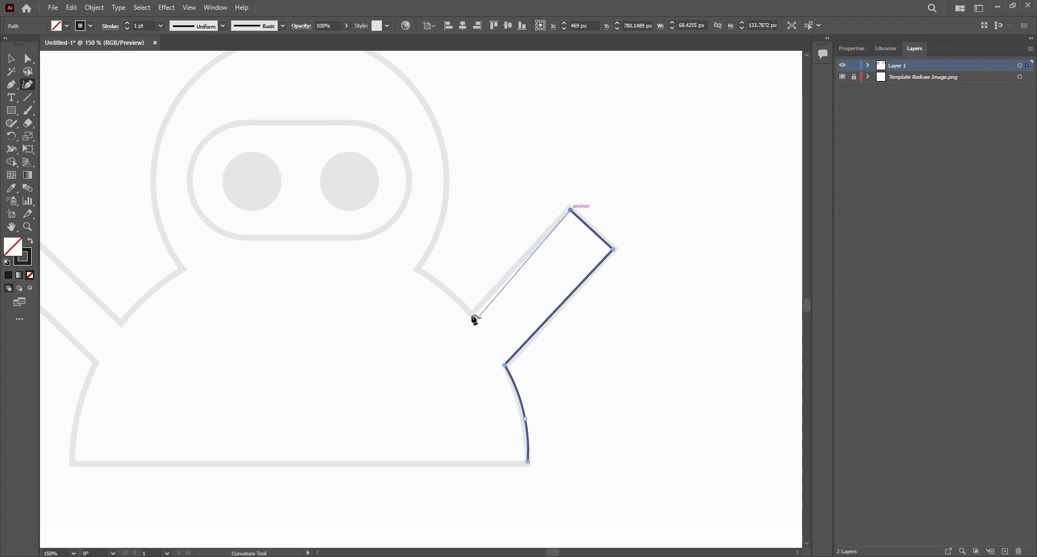
left_click(471, 314)
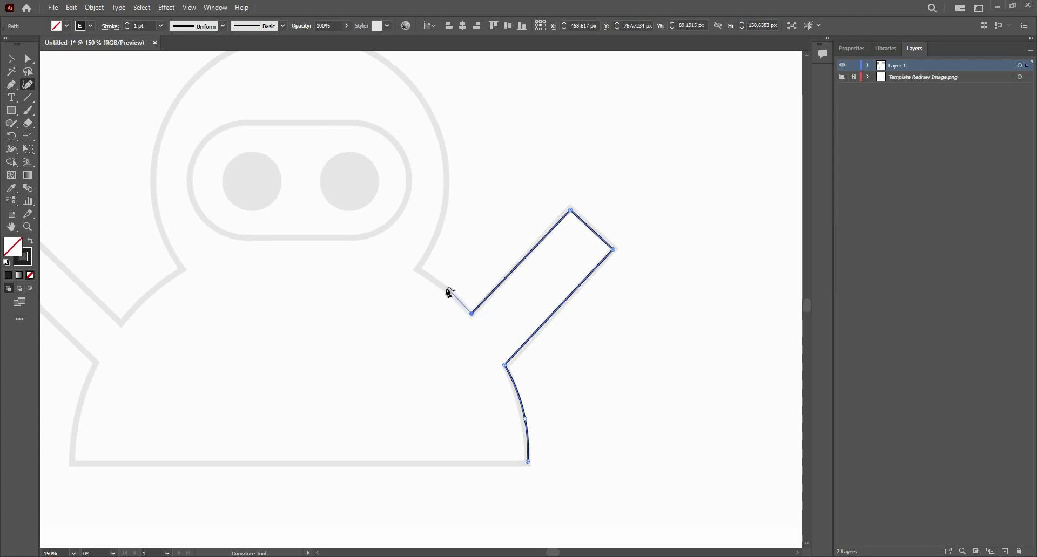
left_click(446, 287)
left_click(416, 270)
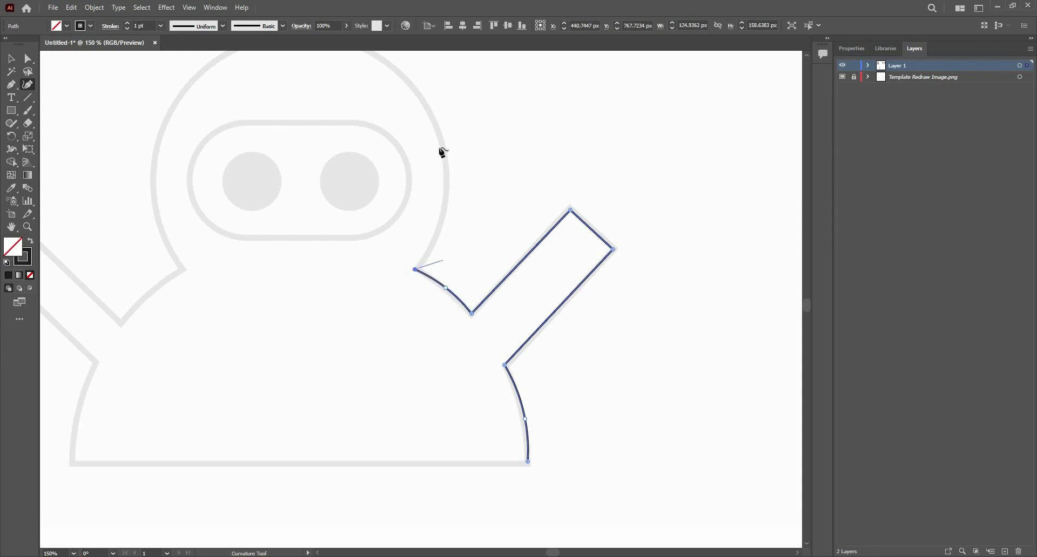
- Continue the path around the round head, from the right neck corner over the top to the left neck corner
scroll(456, 254, "up", 3)
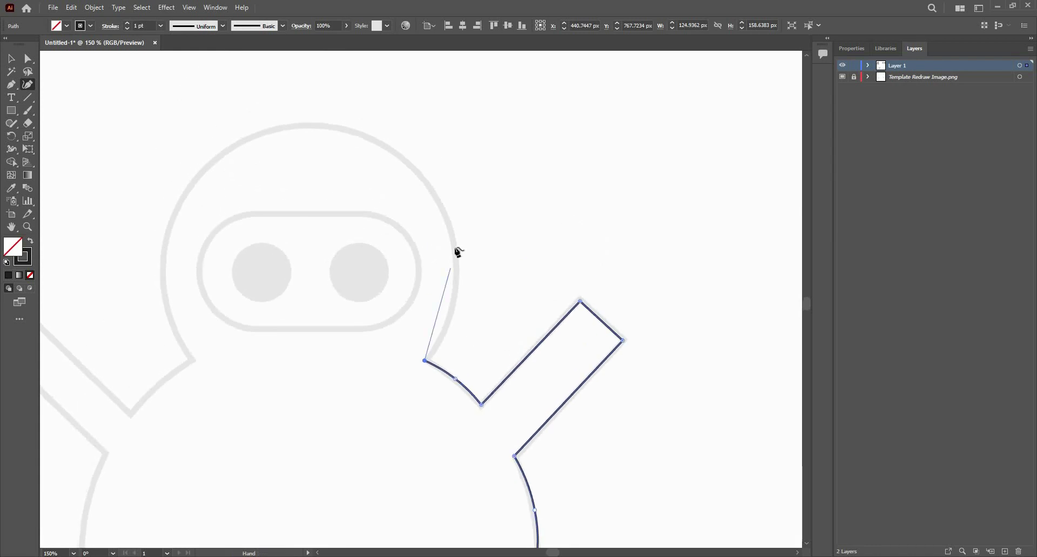
left_click(455, 247)
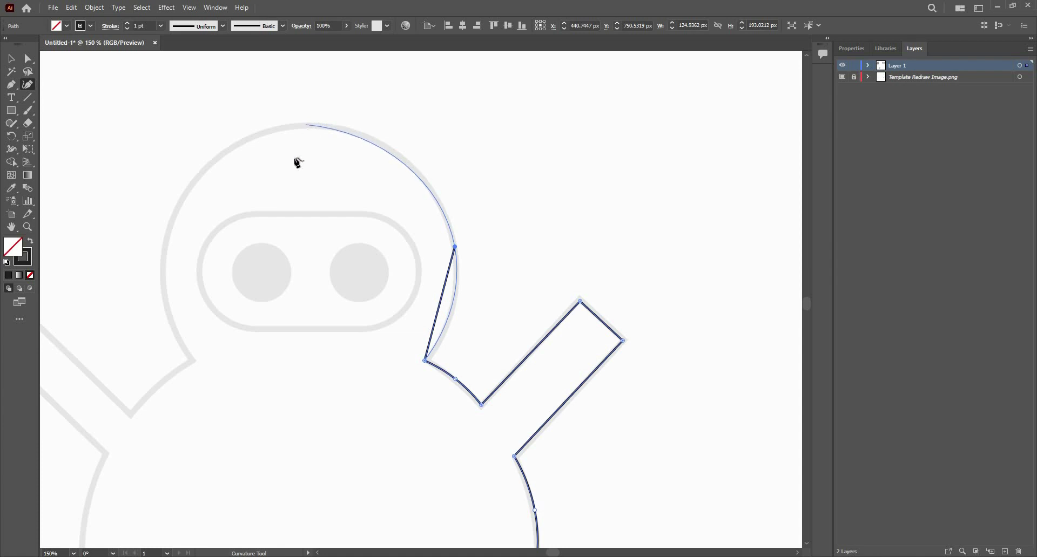
left_click(305, 123)
scroll(351, 225, "left", 5)
scroll(351, 225, "down", 1)
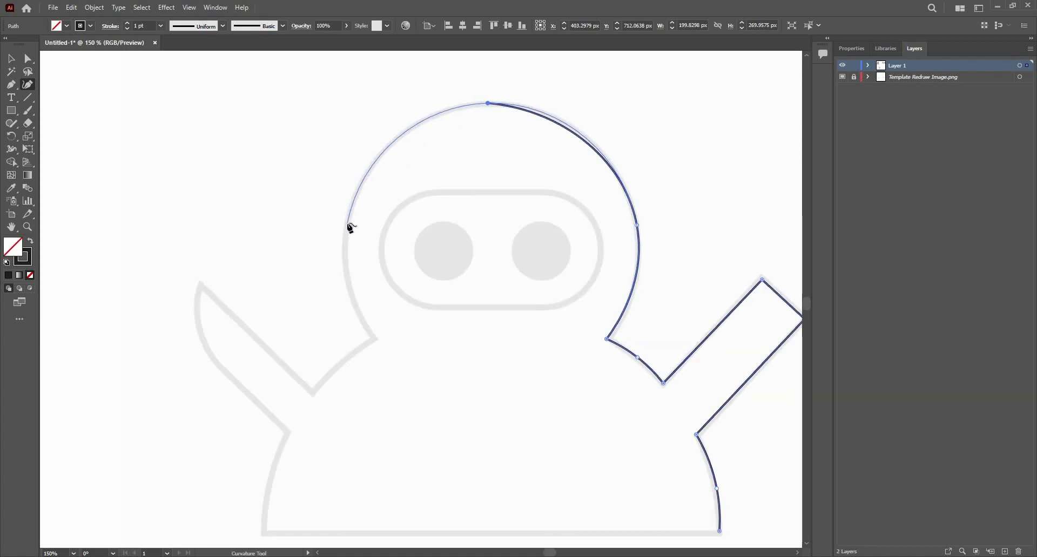
left_click(347, 224)
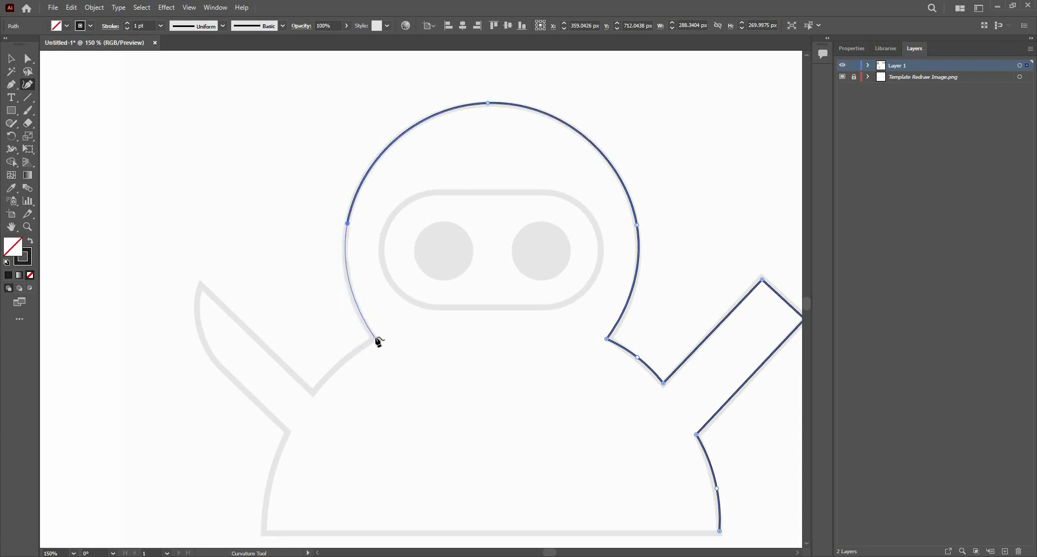
left_click(377, 339)
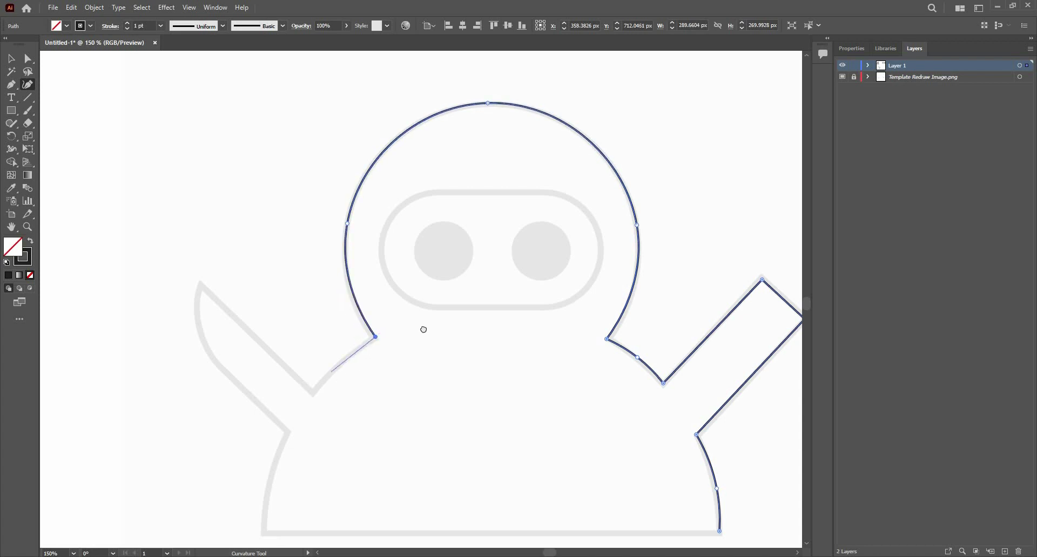
- Continue the path along the left shoulder and around the pointed left arm, down to the armpit corner
left_click_drag(411, 324, 472, 274)
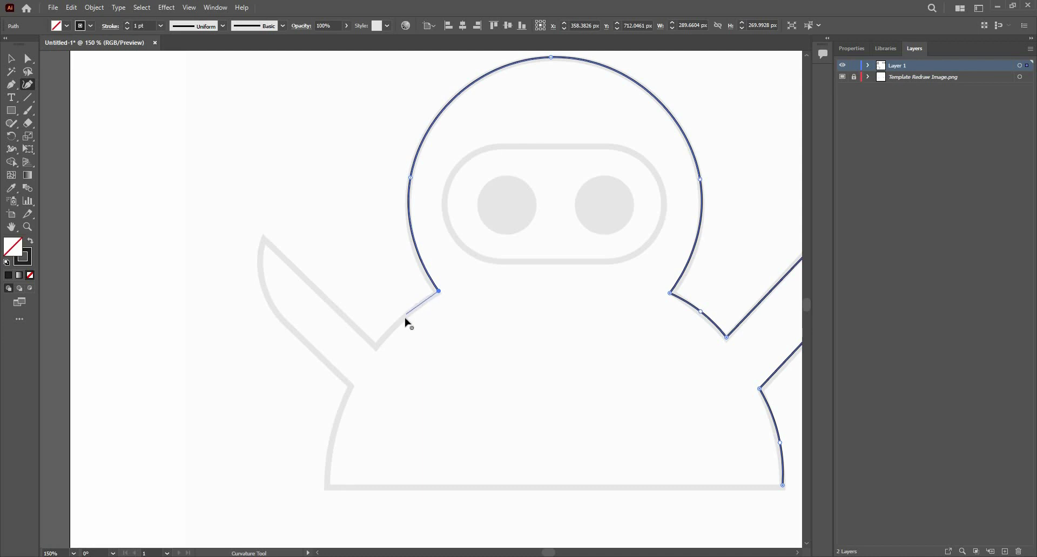
left_click(407, 315)
left_click(377, 345)
left_click(264, 238)
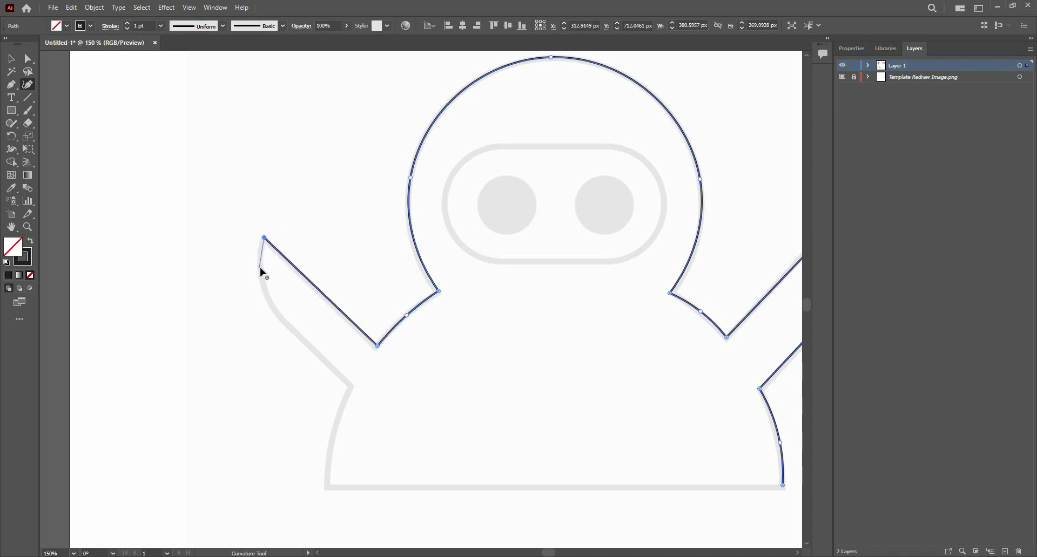
left_click(259, 267)
left_click(352, 387)
left_click(295, 331)
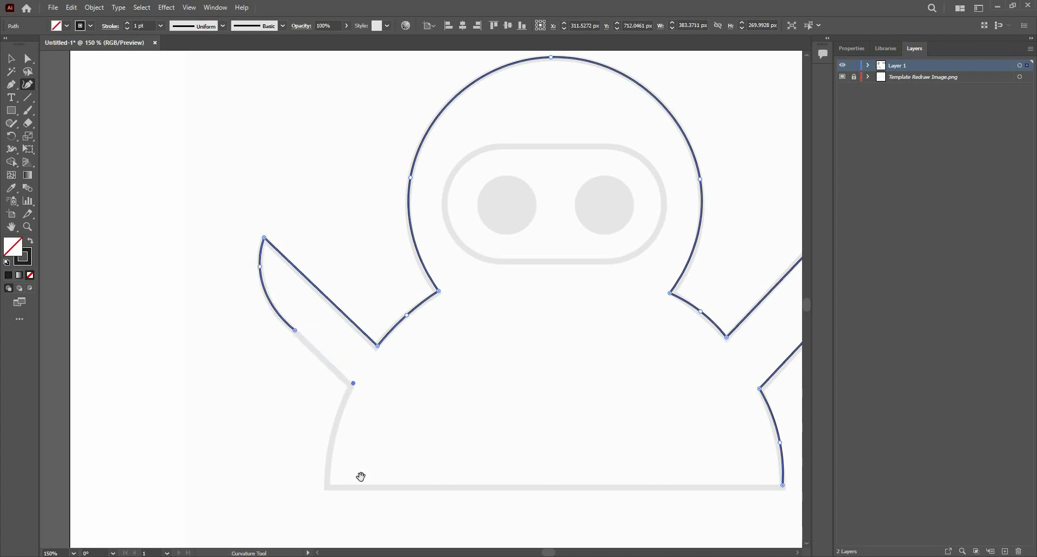
left_click(353, 385)
- Trace the curved left body side down to the base and close the outline with a straight bottom edge at the starting anchor
scroll(358, 359, "down", 3)
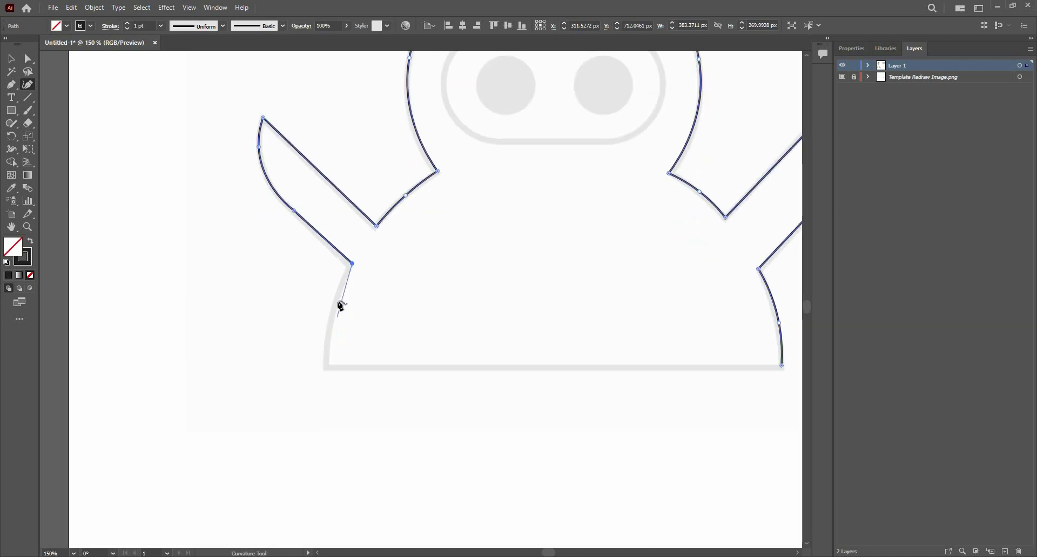
left_click(337, 300)
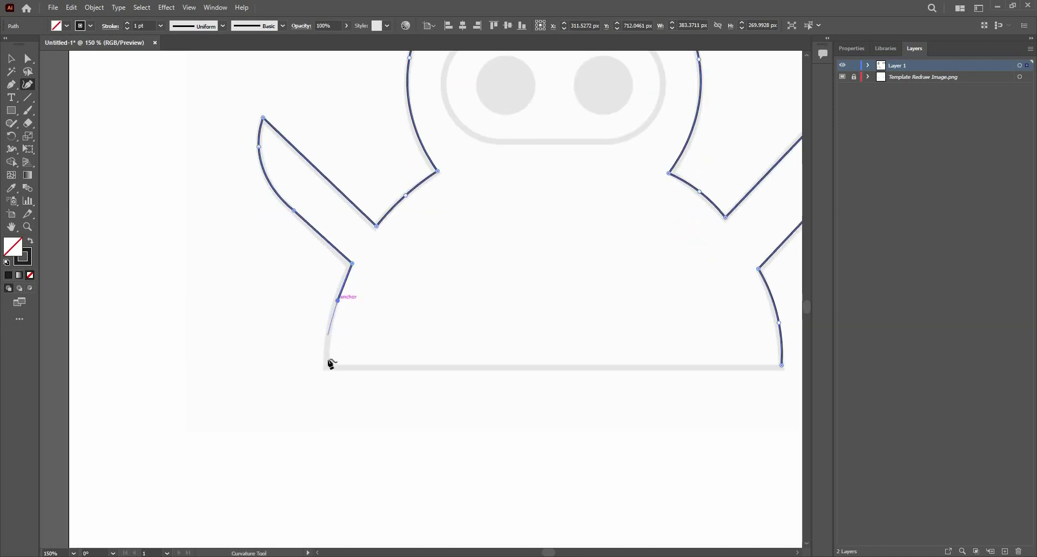
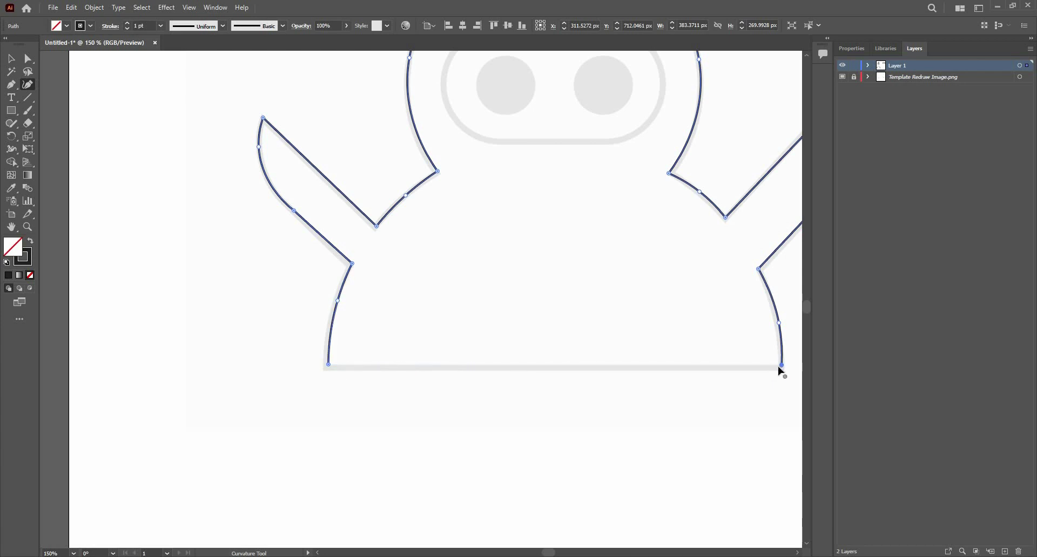
left_click(782, 366)
key("space")
left_click_drag(622, 394, 412, 423)
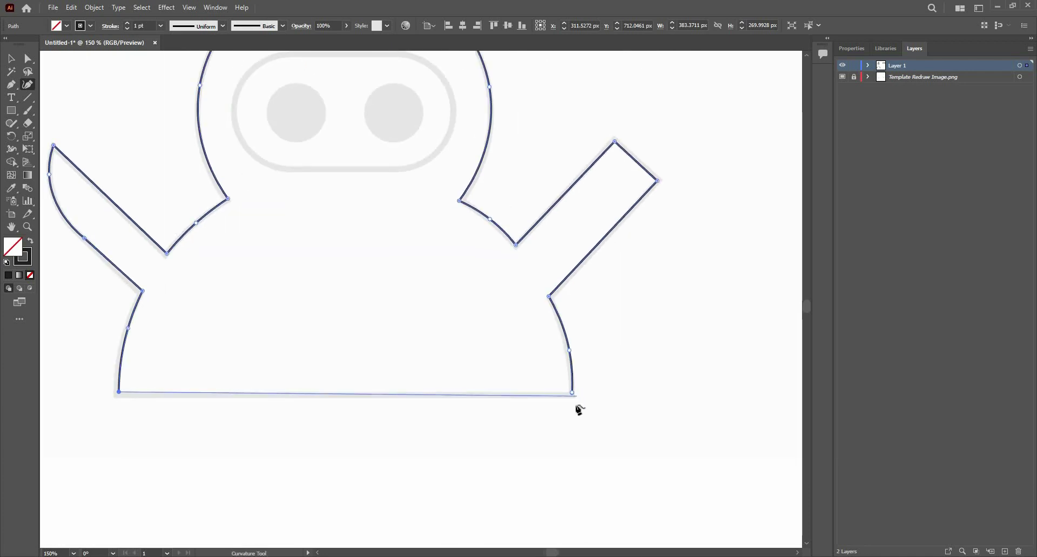
scroll(555, 393, "up", 3)
scroll(549, 356, "up", 2)
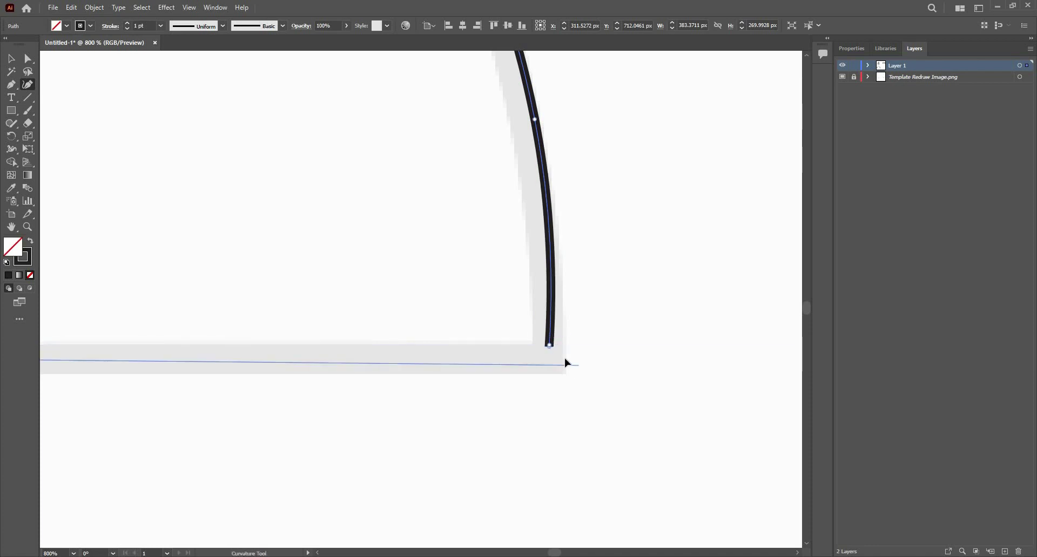
key("ctrl")
left_click(551, 347)
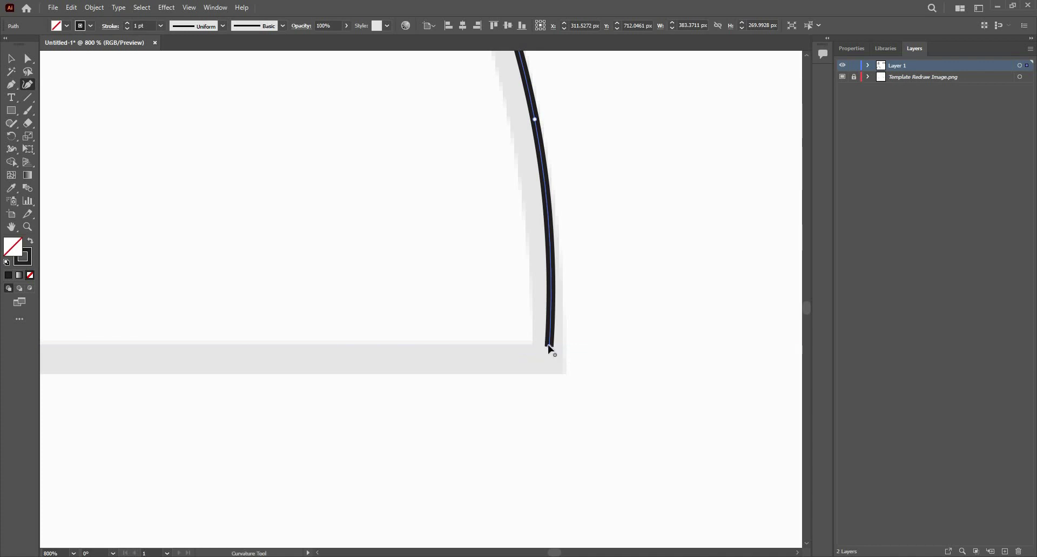
scroll(589, 372, "down", 4)
scroll(504, 319, "down", 2)
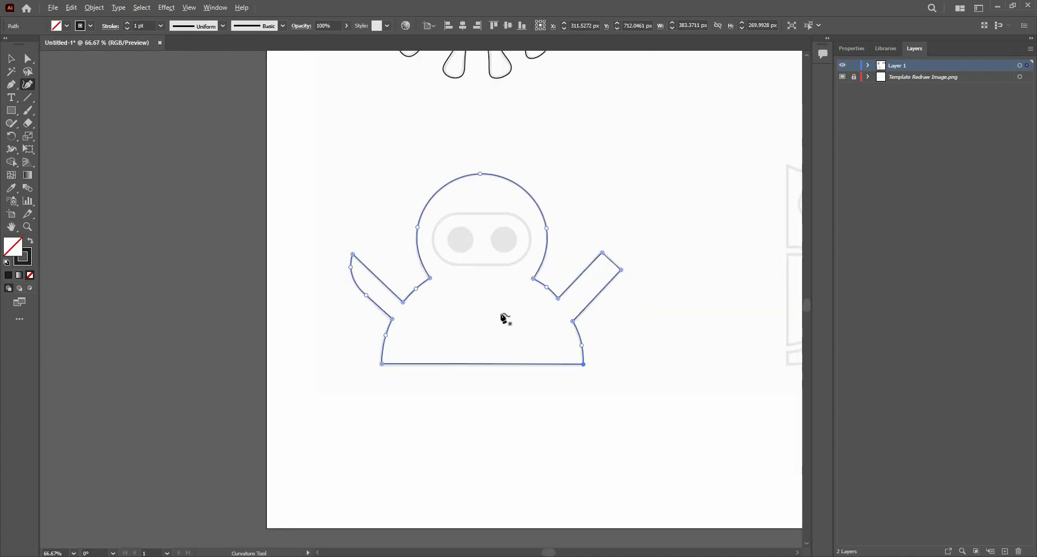
- Convert the smooth anchor point on the left arm's outer edge, where the curve meets the straight section, to a corner
scroll(227, 294, "up", 2)
scroll(234, 286, "up", 3)
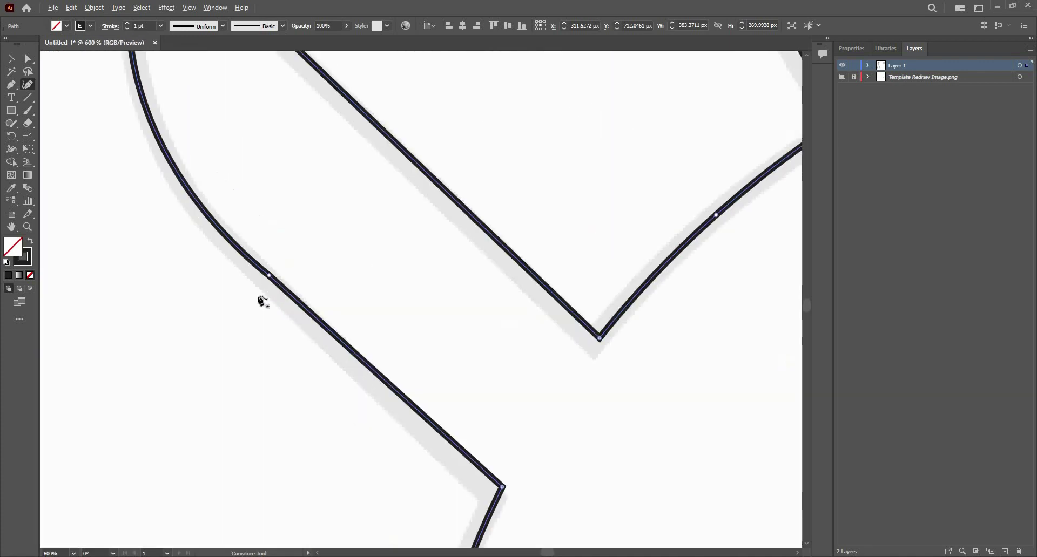
scroll(306, 300, "up", 1)
scroll(310, 306, "down", 3)
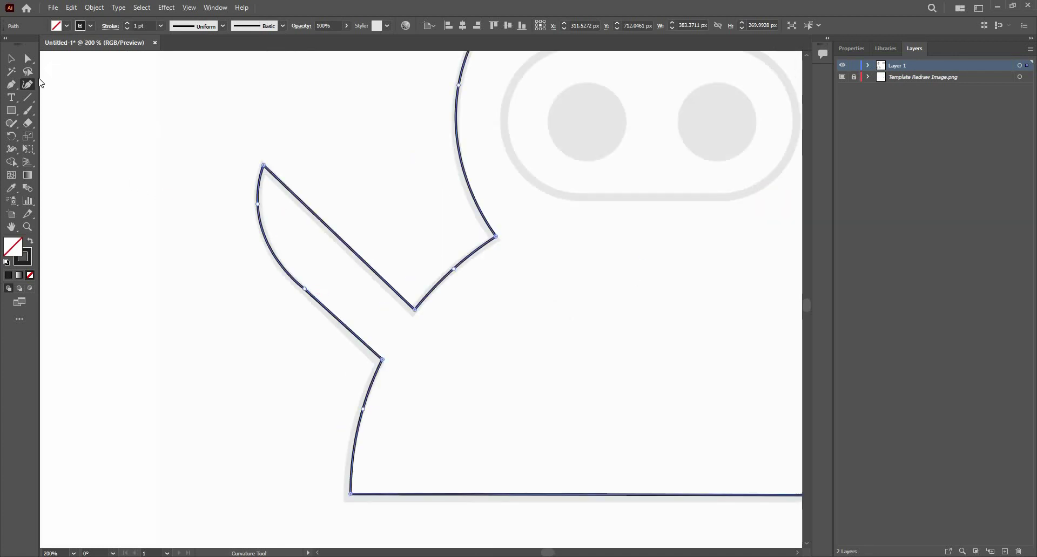
left_click(32, 60)
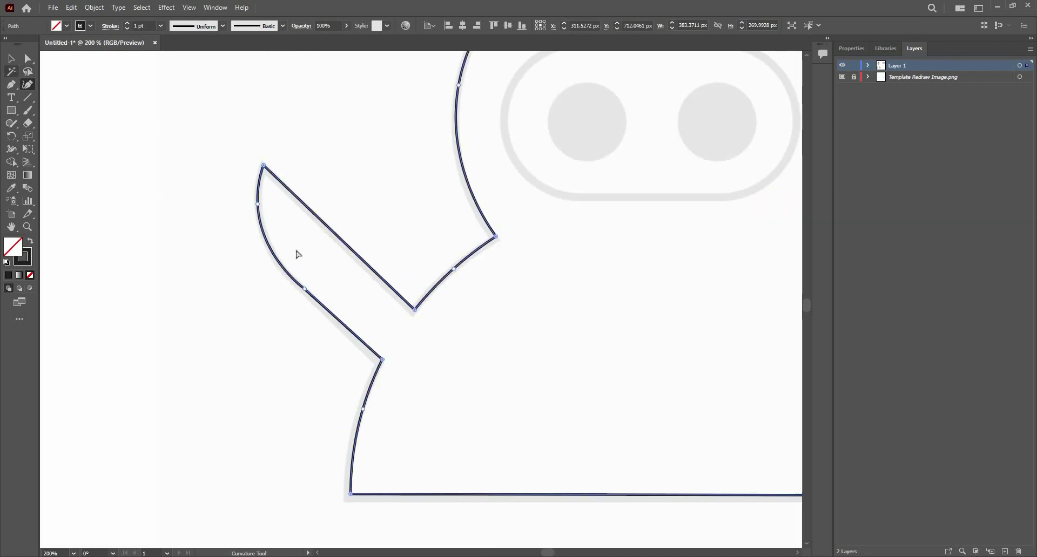
left_click(313, 285)
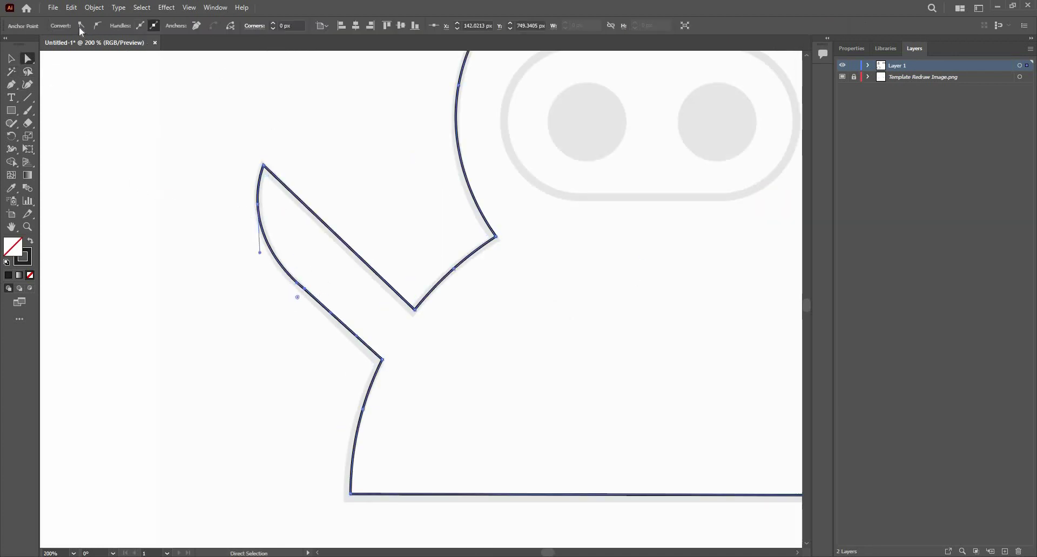
left_click(80, 27)
scroll(110, 282, "down", 1)
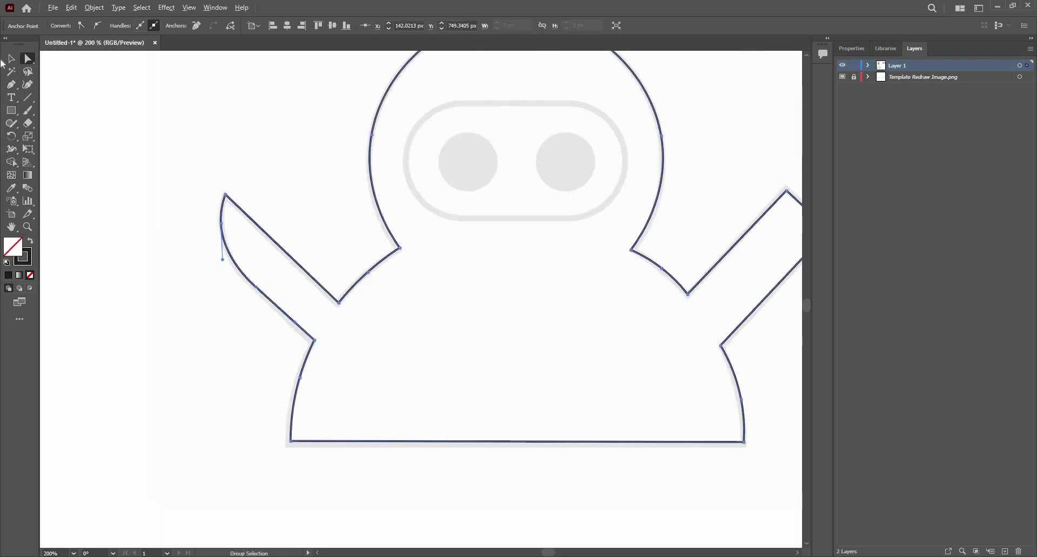
left_click(11, 58)
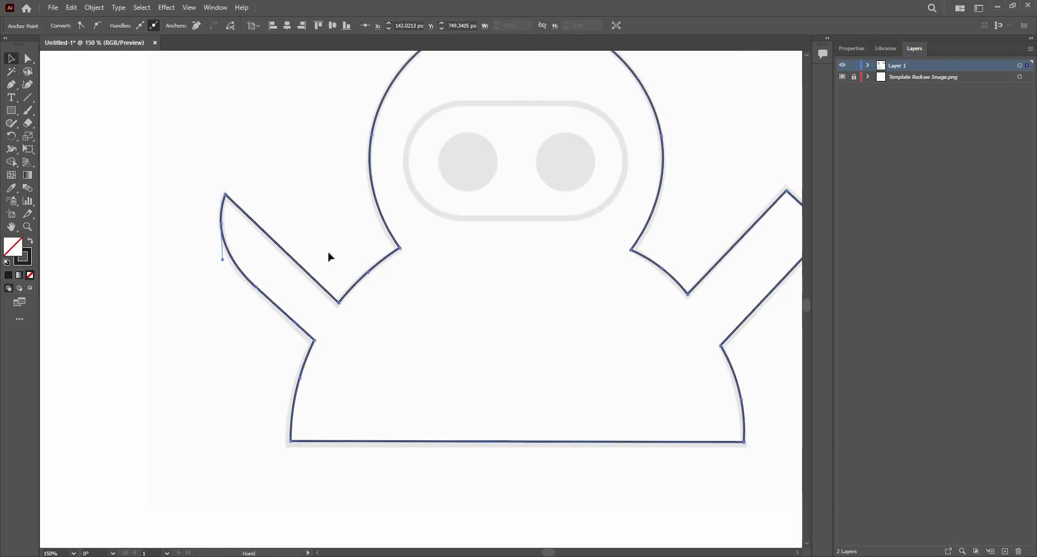
- Trace the figure's right eye as a closed circle about 37 px across with the Curvature tool
left_click_drag(486, 156, 268, 242)
scroll(268, 242, "up", 1)
left_click(27, 84)
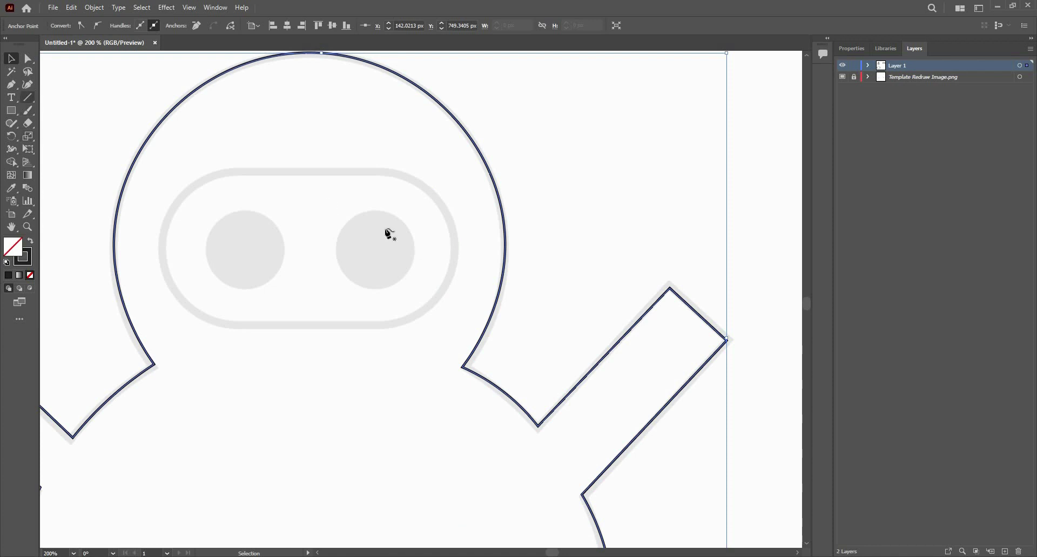
scroll(375, 231, "up", 1)
left_click_drag(348, 253, 522, 227)
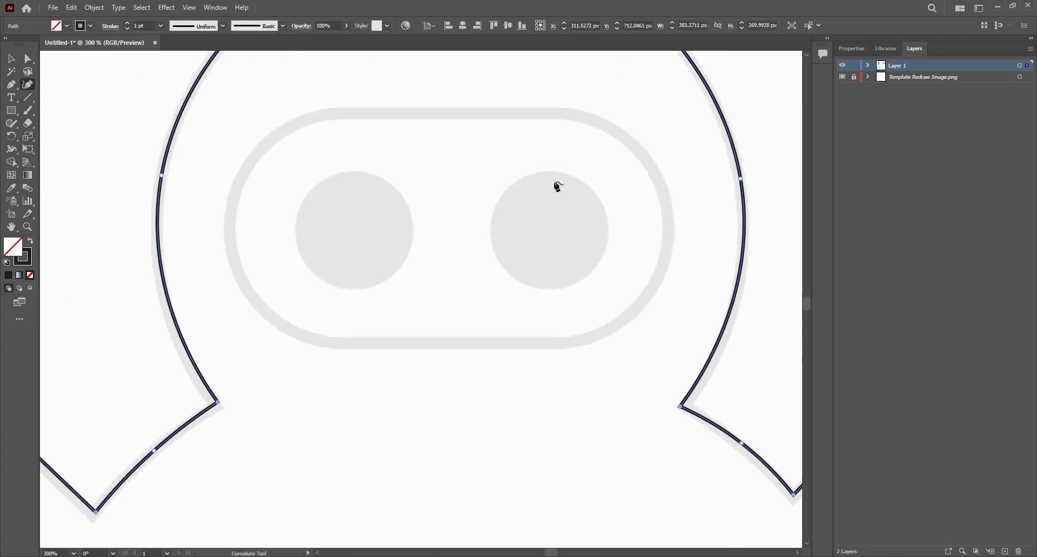
left_click(548, 289)
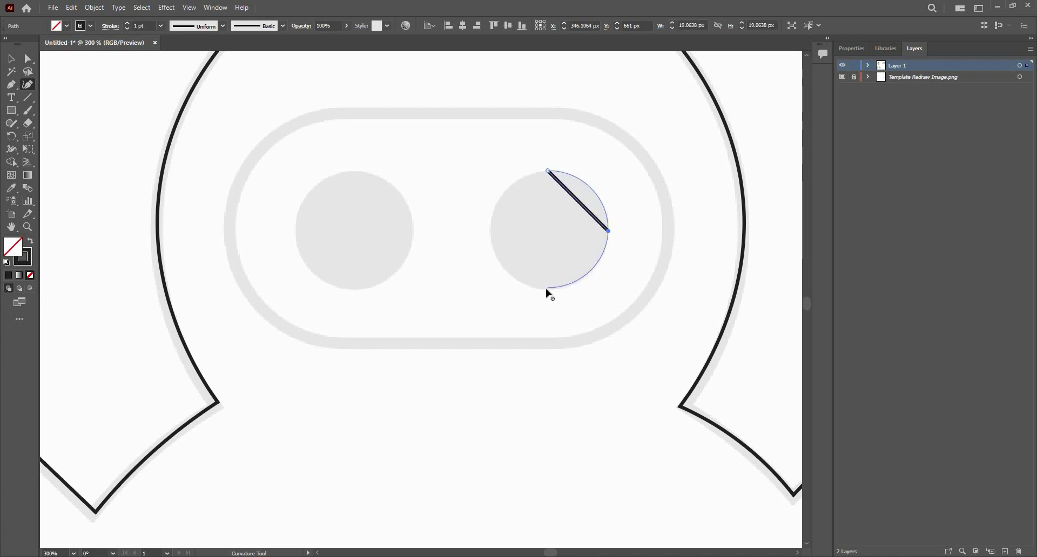
left_click(491, 225)
left_click(547, 171)
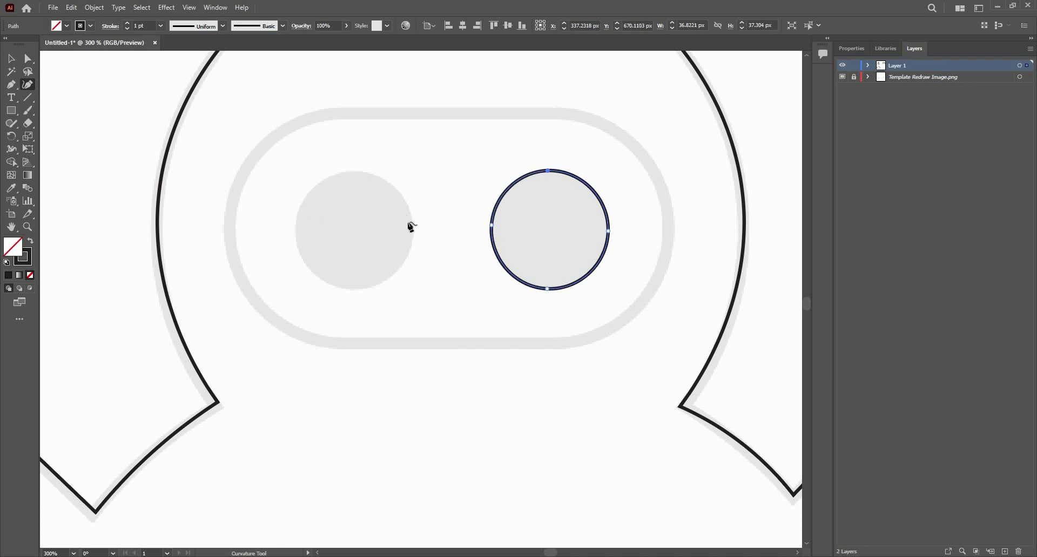
- Trace the figure's left eye as a closed circle about 36 px wide and 37 px high with the Curvature tool
left_click(349, 170)
left_click(412, 228)
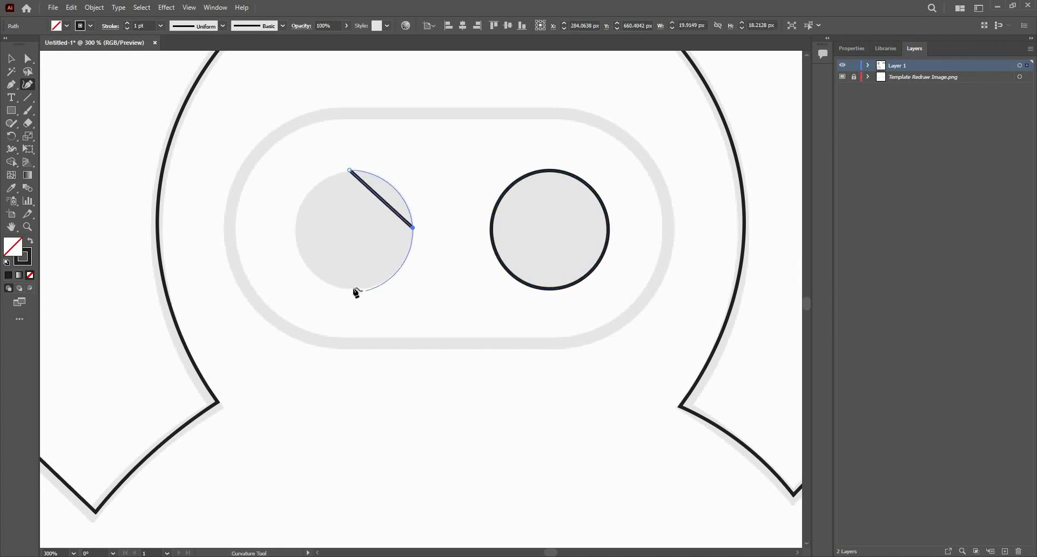
left_click(298, 224)
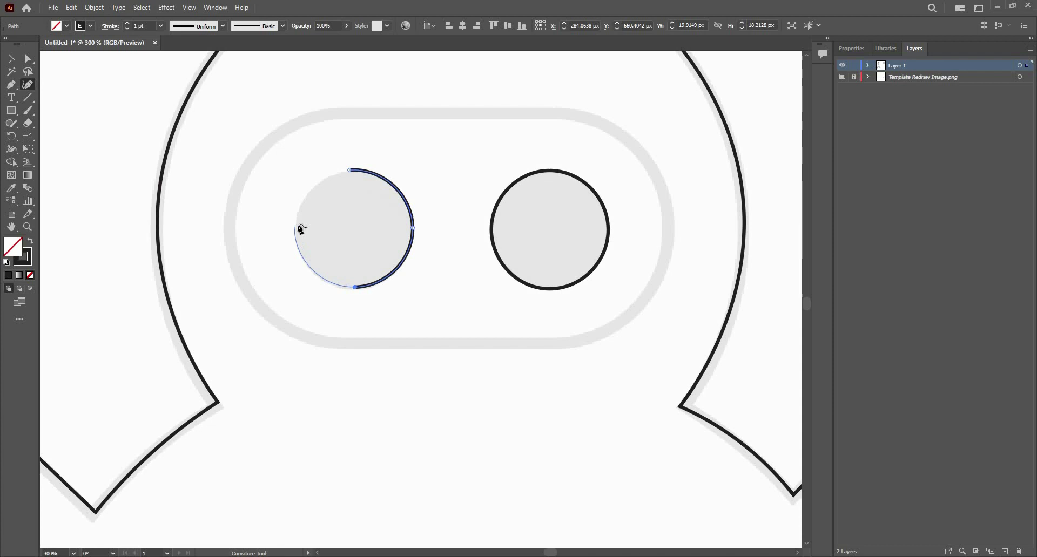
left_click(350, 170)
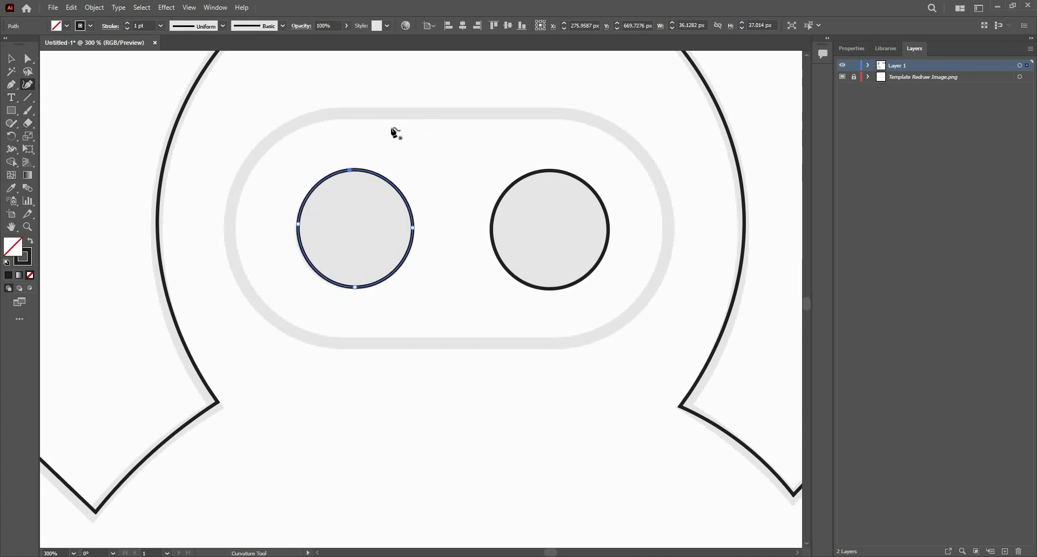
- Trace the curved right end of the face visor around the eyes as an arc about 31 px wide and 73 px high
key("alt")
left_click_drag(643, 176, 610, 158)
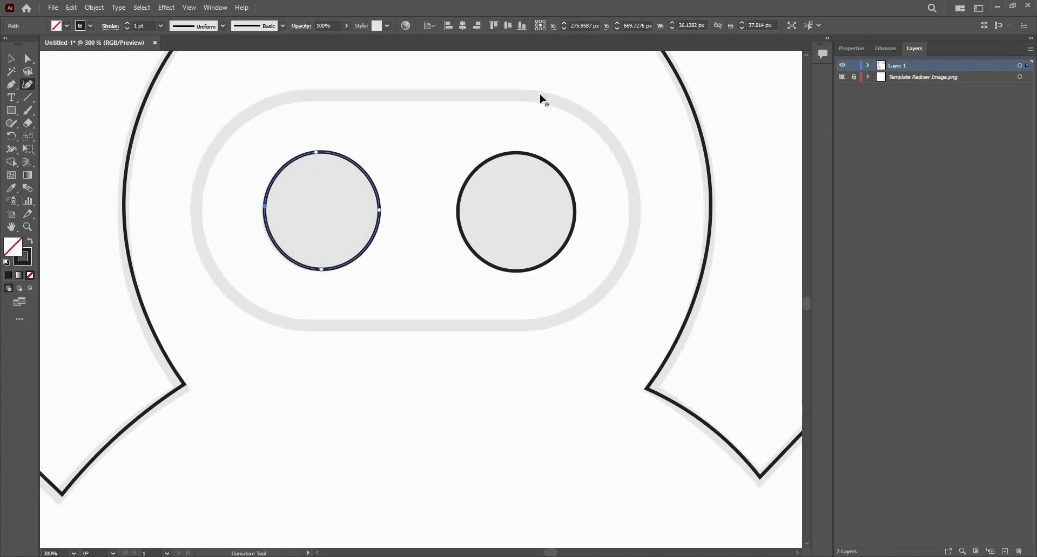
key("ctrl+z")
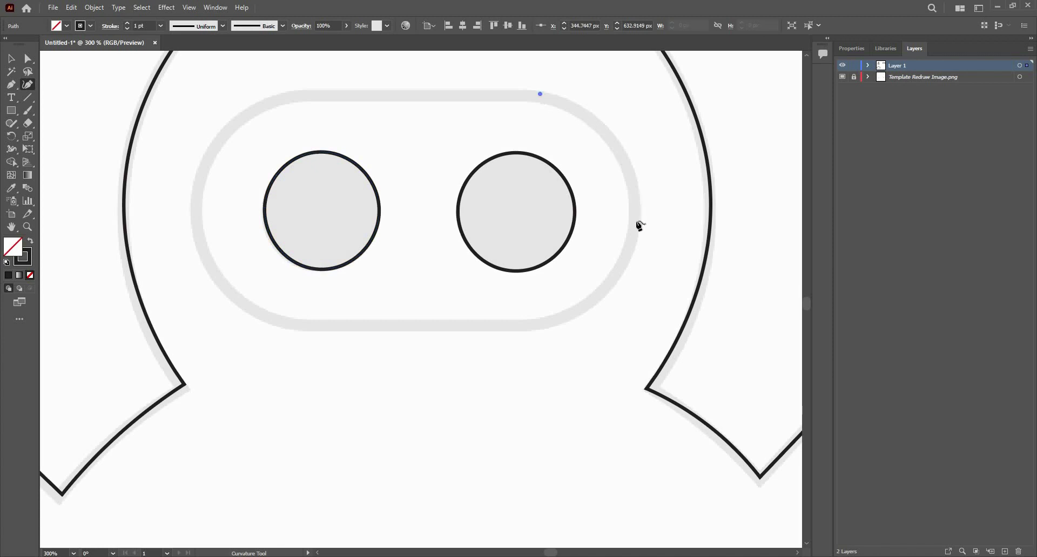
left_click(639, 207)
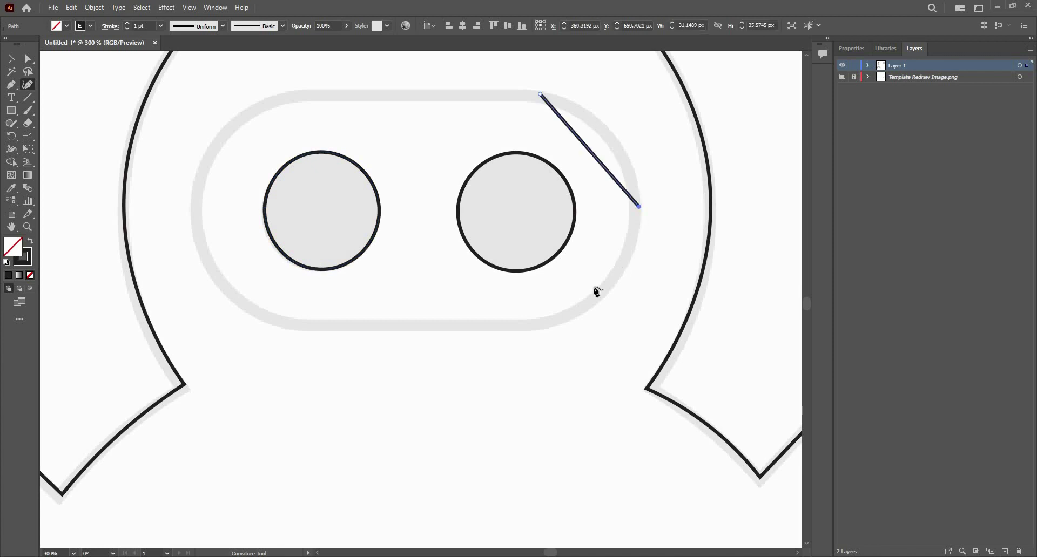
left_click(541, 324)
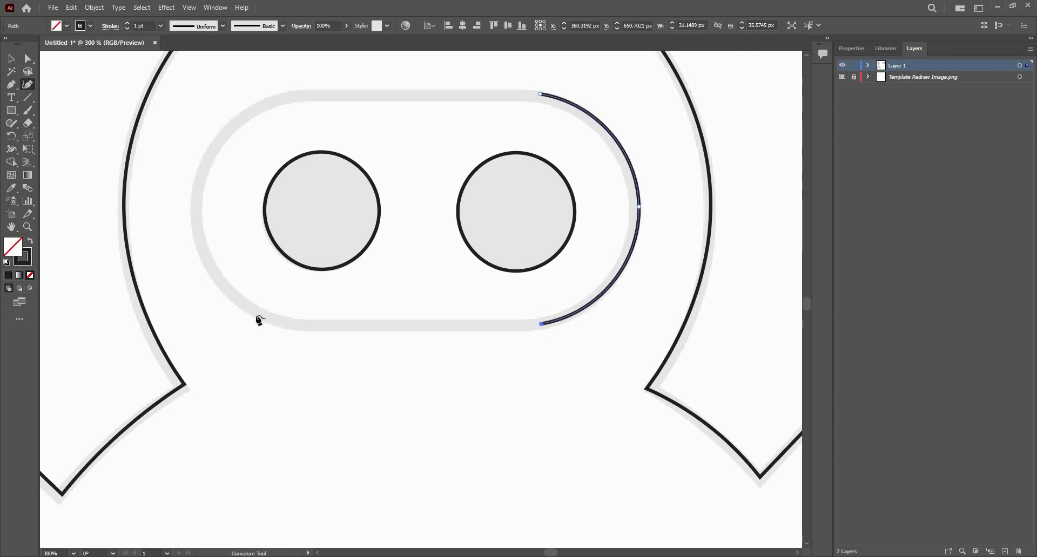
- Trace the visor's straight bottom edge and curved left end, closing the outline at its starting anchor with a straight top edge
left_click(296, 324)
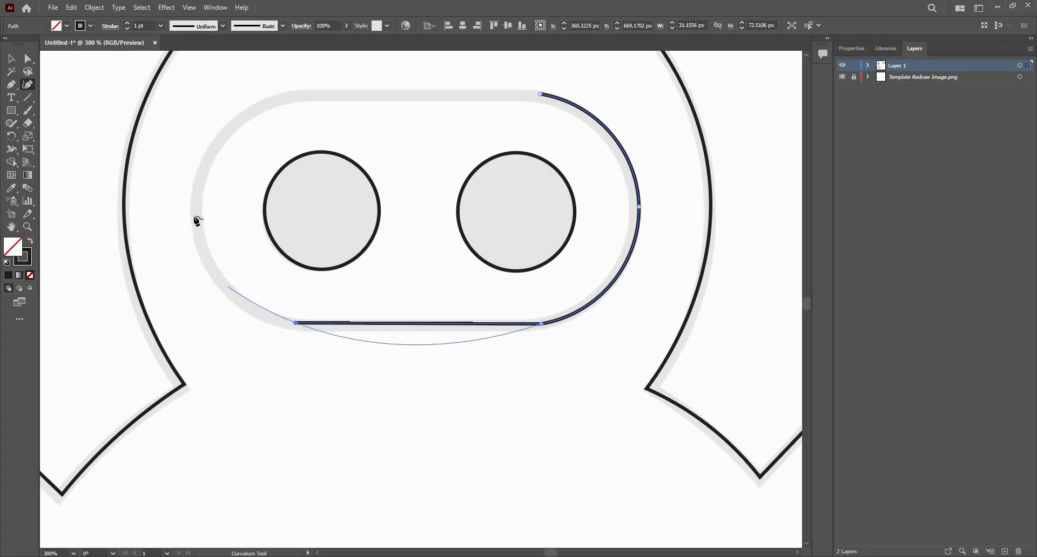
key("ctrl+z")
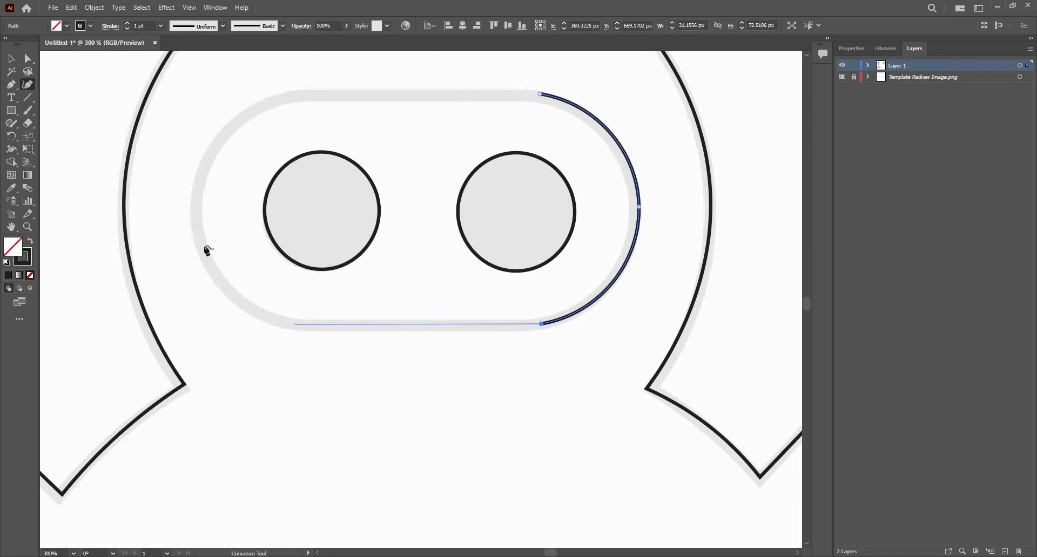
key("ctrl+shift+z")
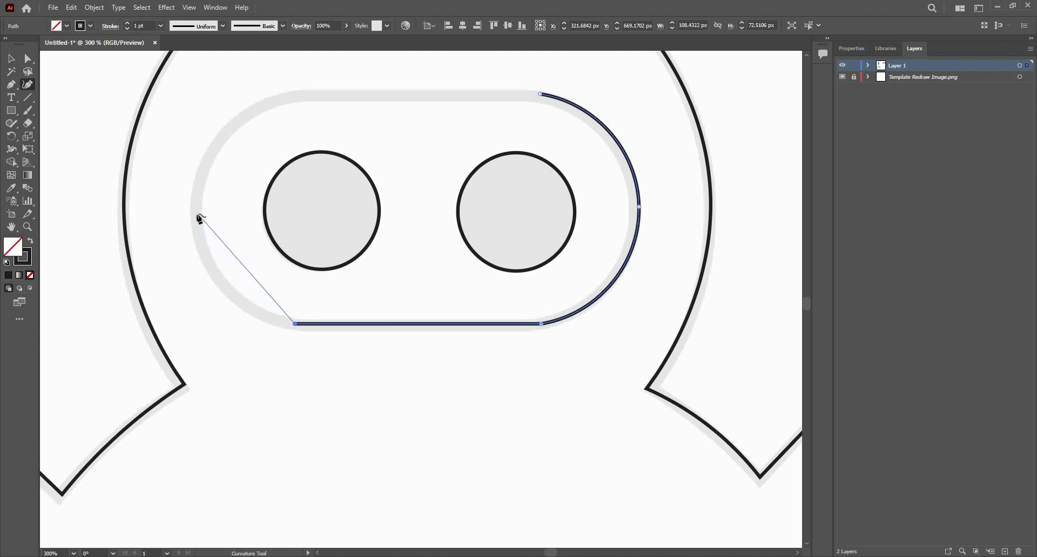
left_click(196, 212)
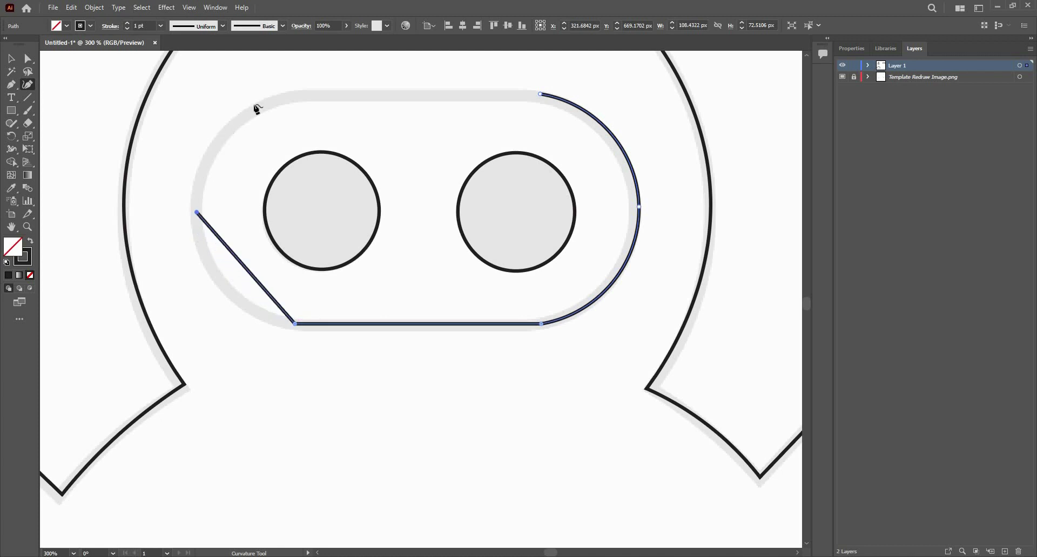
left_click(297, 95)
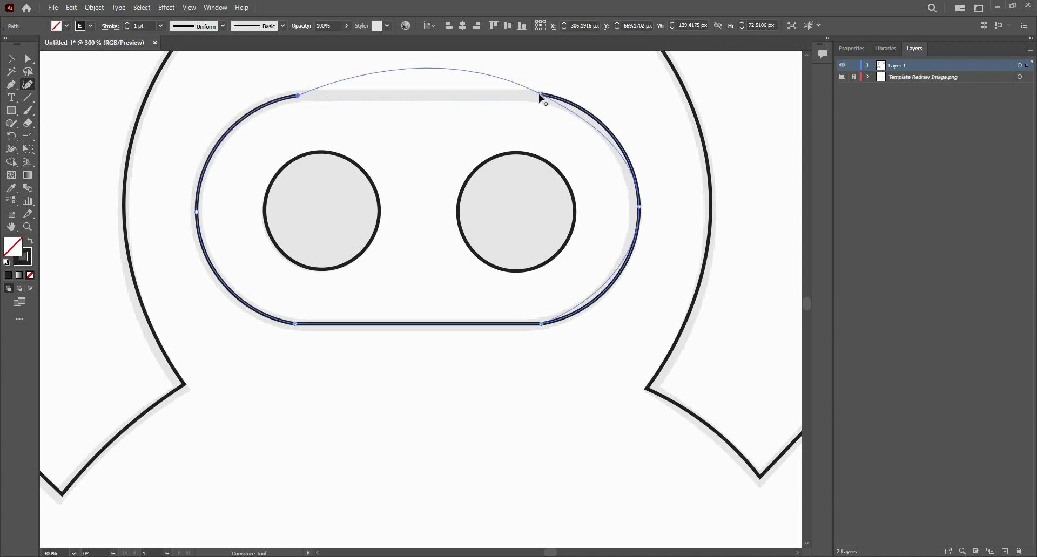
left_click(540, 95)
- Select the figure's body outline and examine how the traced head, visor, eyes and arms match the template
left_click(15, 61)
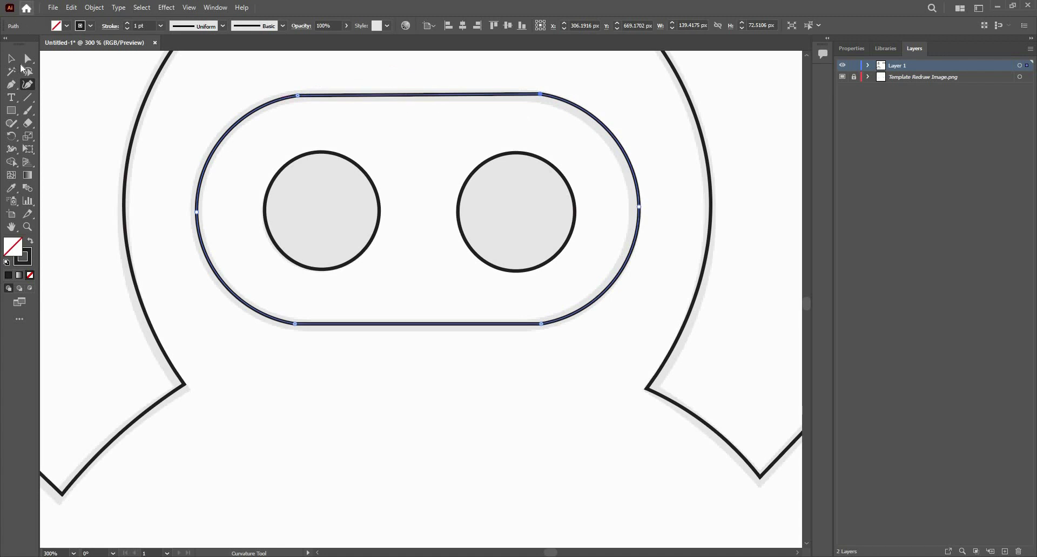
left_click(152, 82)
scroll(281, 276, "down", 3)
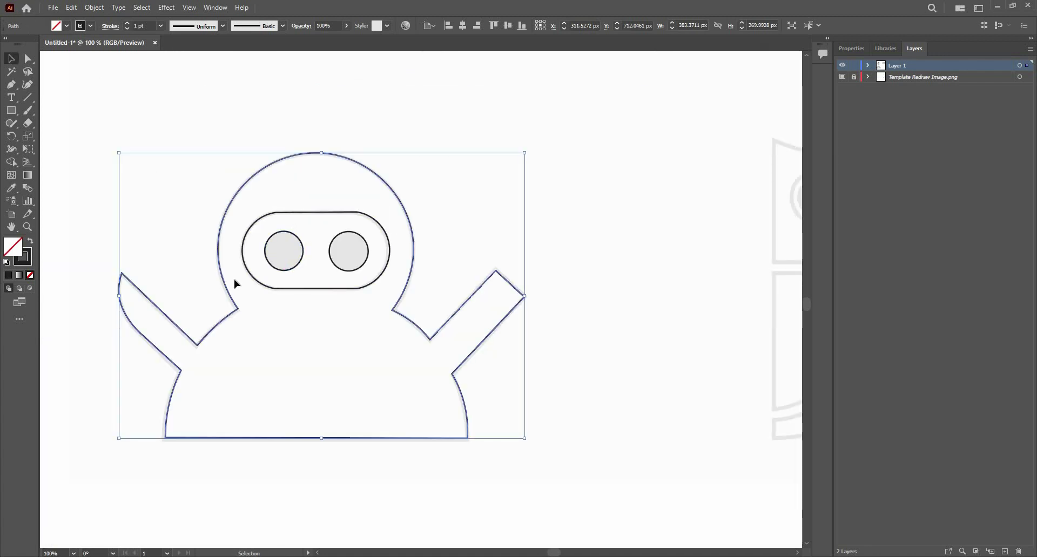
scroll(237, 294, "down", 1)
scroll(282, 317, "up", 1)
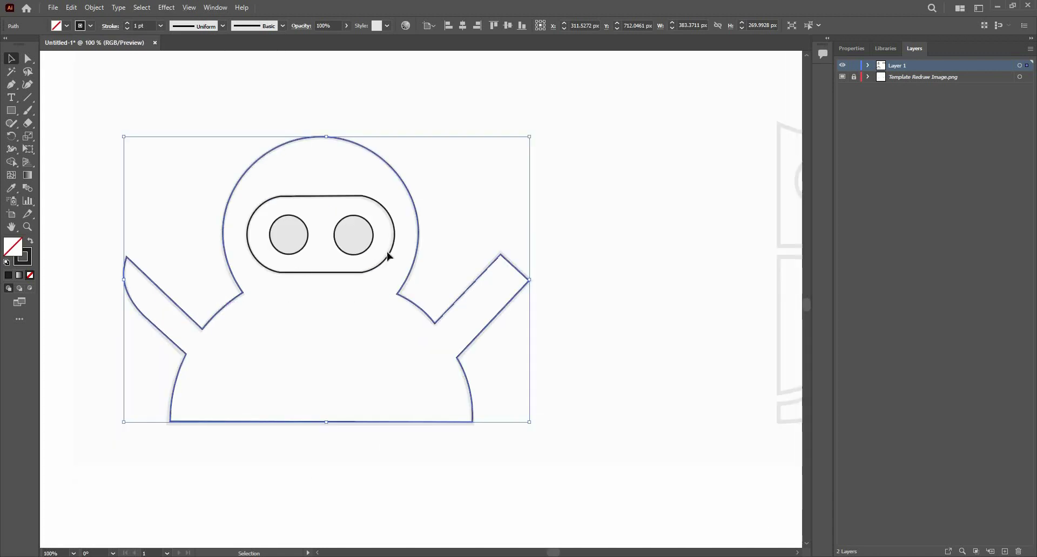
scroll(351, 298, "up", 1)
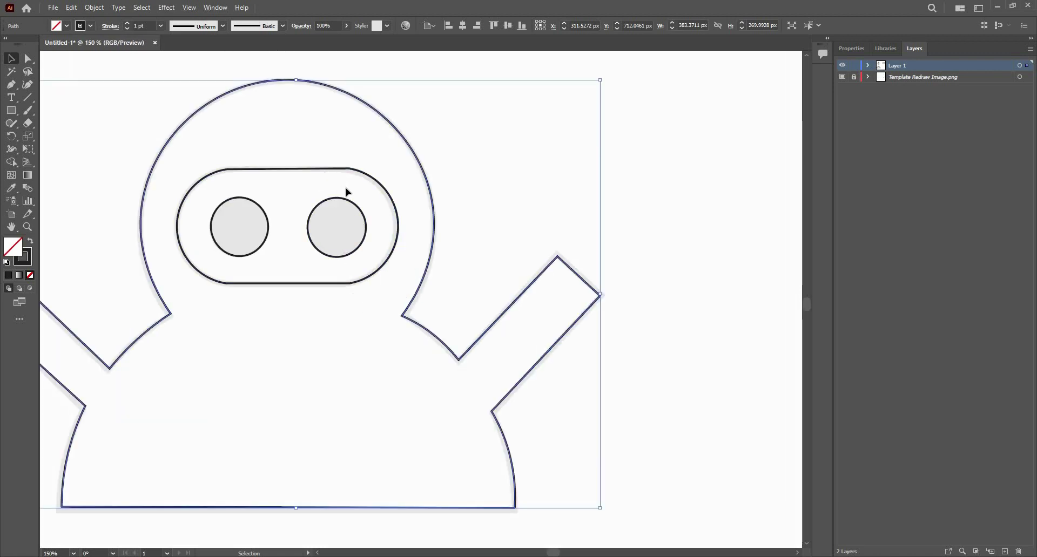
scroll(343, 195, "down", 1)
scroll(326, 192, "up", 2)
scroll(545, 332, "down", 2)
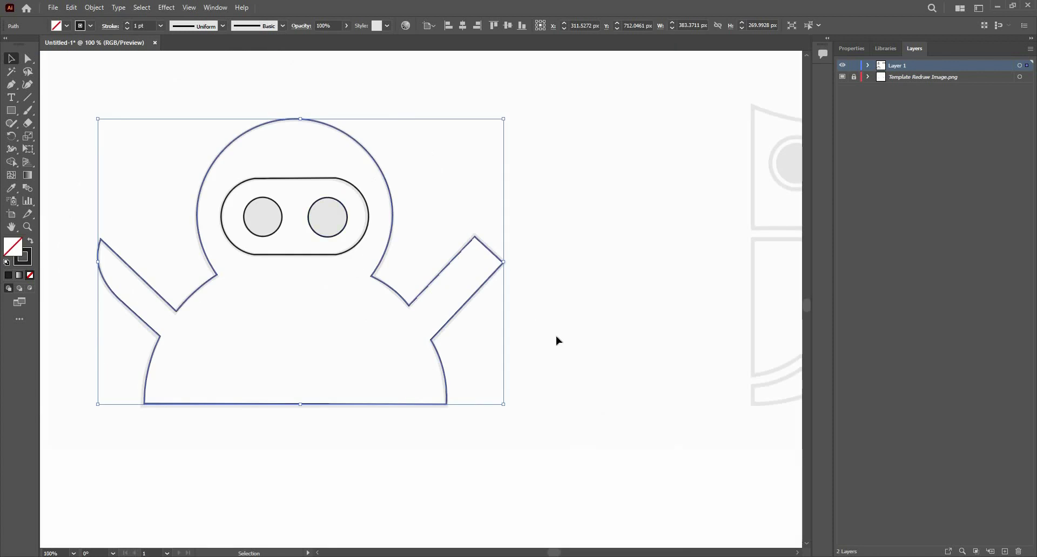
- Draw a rectangle about 136 by 71 px over the visor and round its corners to a radius of about 32 px
left_click_drag(445, 322, 369, 235)
scroll(214, 163, "up", 2)
left_click_drag(216, 162, 330, 168)
key("backslash")
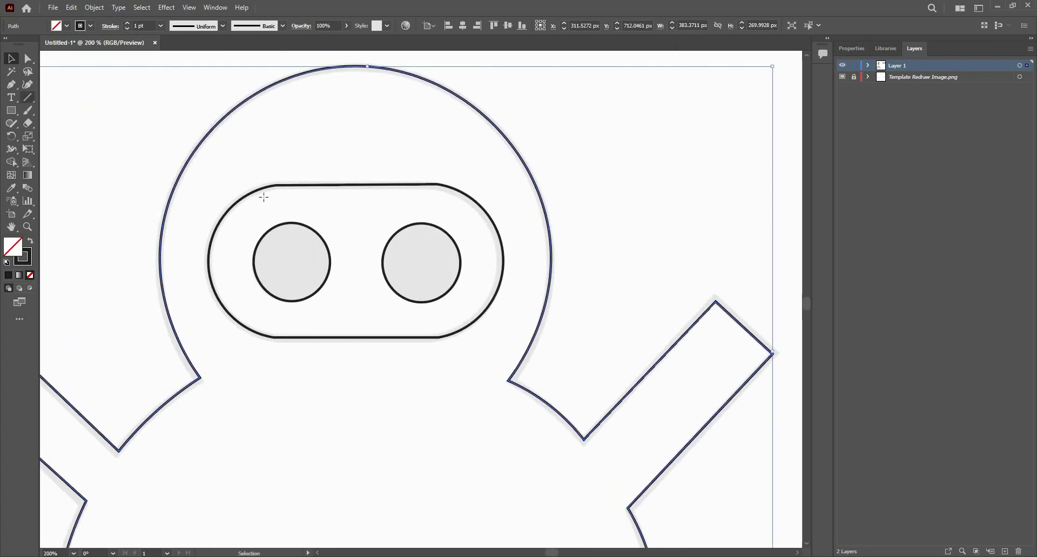
key("m")
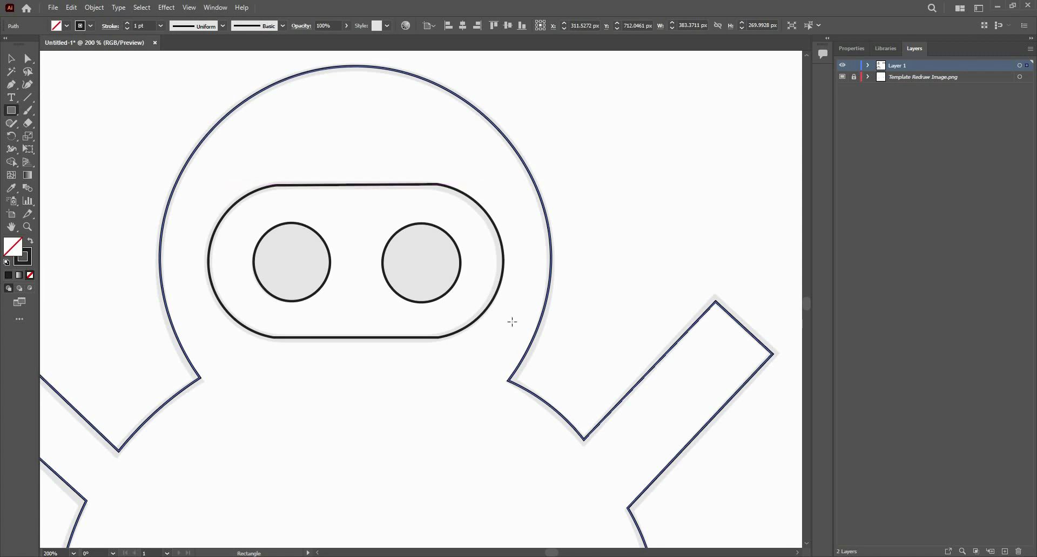
left_click_drag(213, 187, 501, 338)
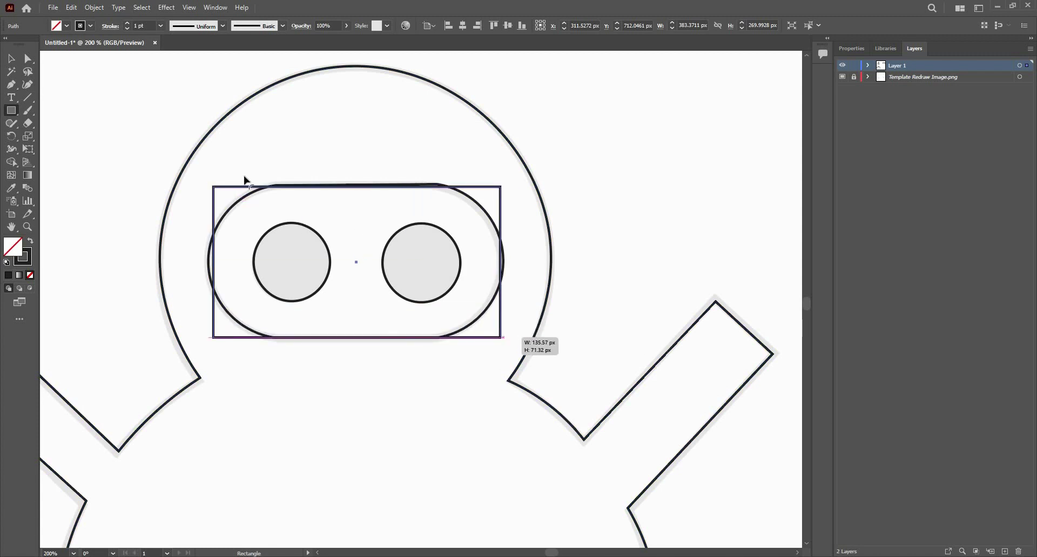
left_click_drag(222, 193, 504, 146)
- Round the trial rectangle's corners fully to a radius of about 36 px and delete the shape
key("ctrl+z")
key("a")
key("v")
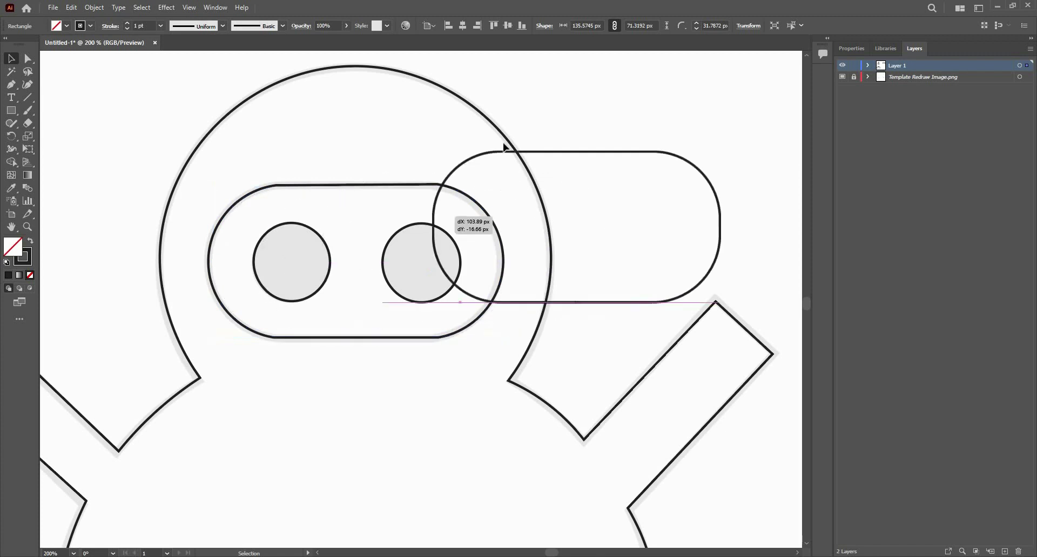
left_click_drag(393, 201, 463, 186)
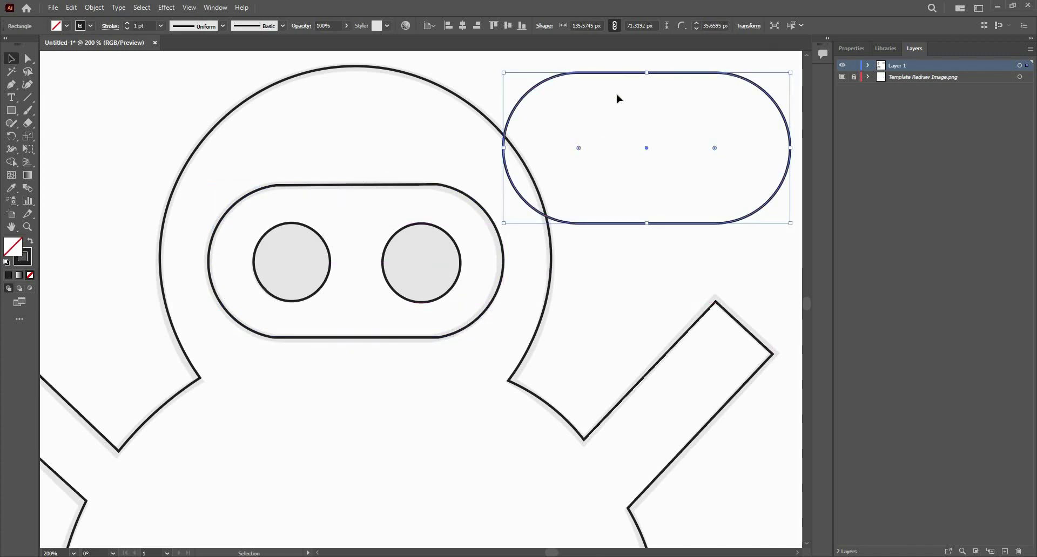
scroll(520, 83, "up", 2)
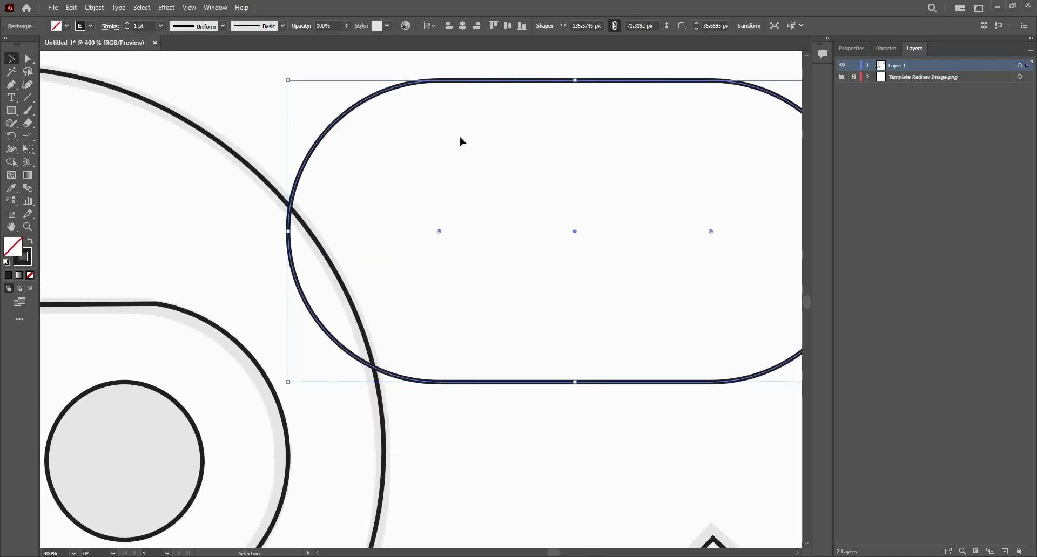
scroll(470, 113, "down", 2)
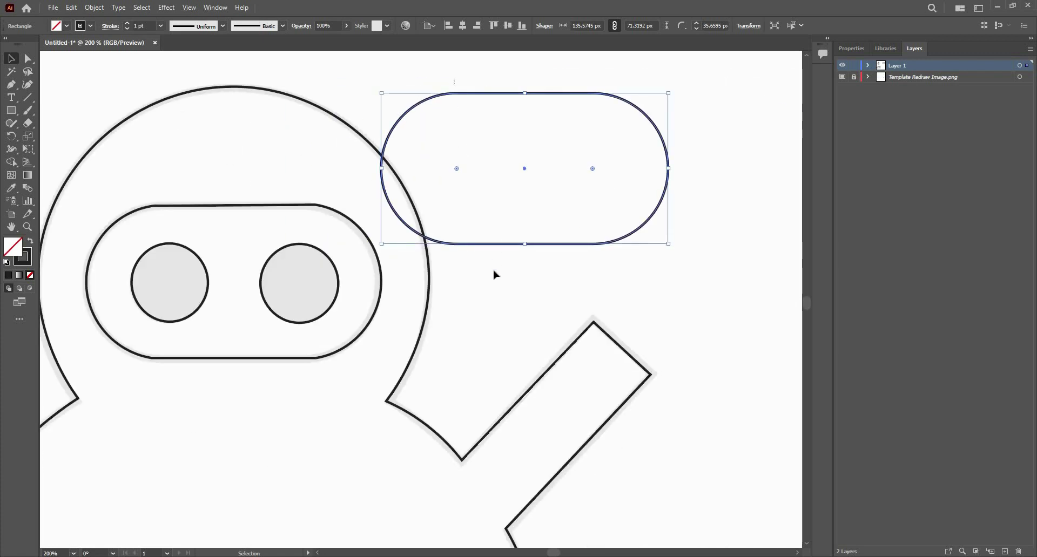
key("Delete")
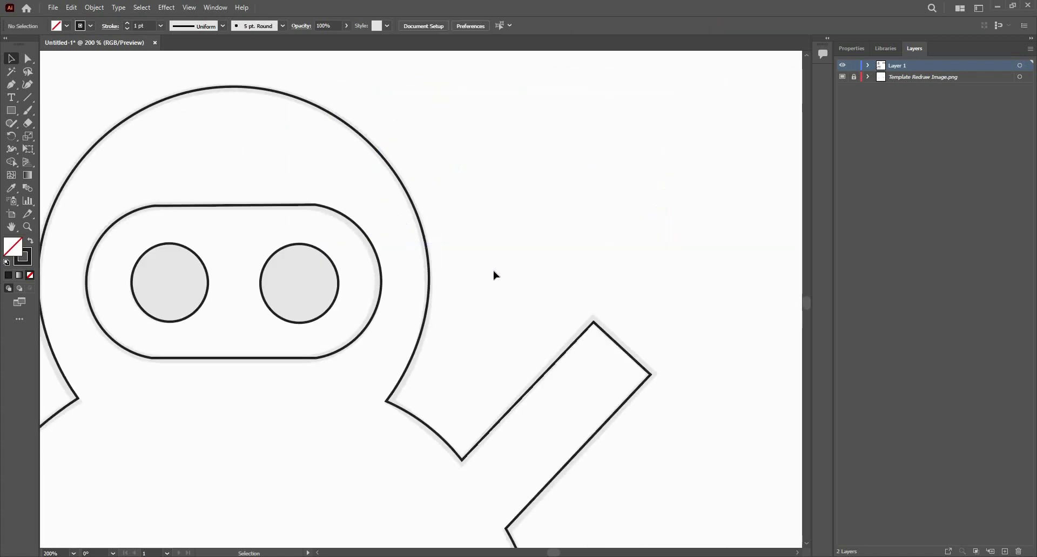
- Start the owl's body outline with the Curvature tool, tracing a horizontal edge about 91 px long above the wing and a vertical edge about 51 px long
scroll(334, 286, "down", 1)
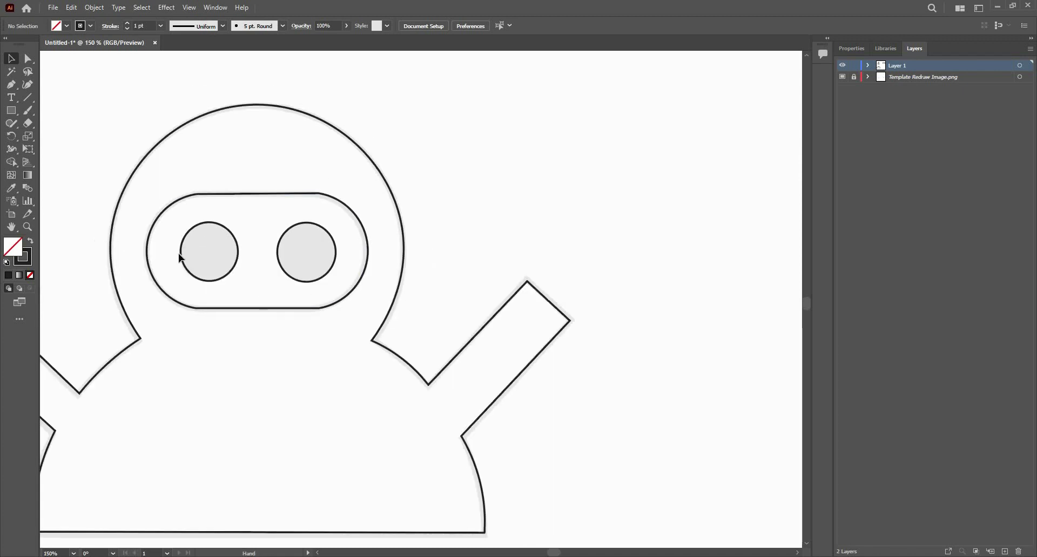
left_click_drag(488, 323, 276, 294)
scroll(276, 294, "down", 1)
scroll(427, 189, "right", 3)
scroll(365, 287, "up", 1)
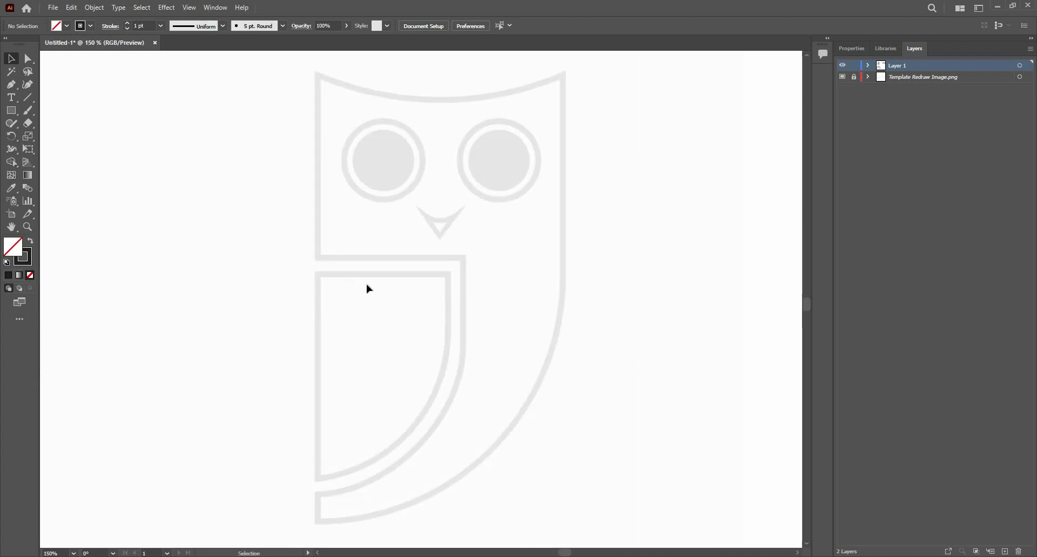
left_click(34, 86)
scroll(320, 265, "up", 1)
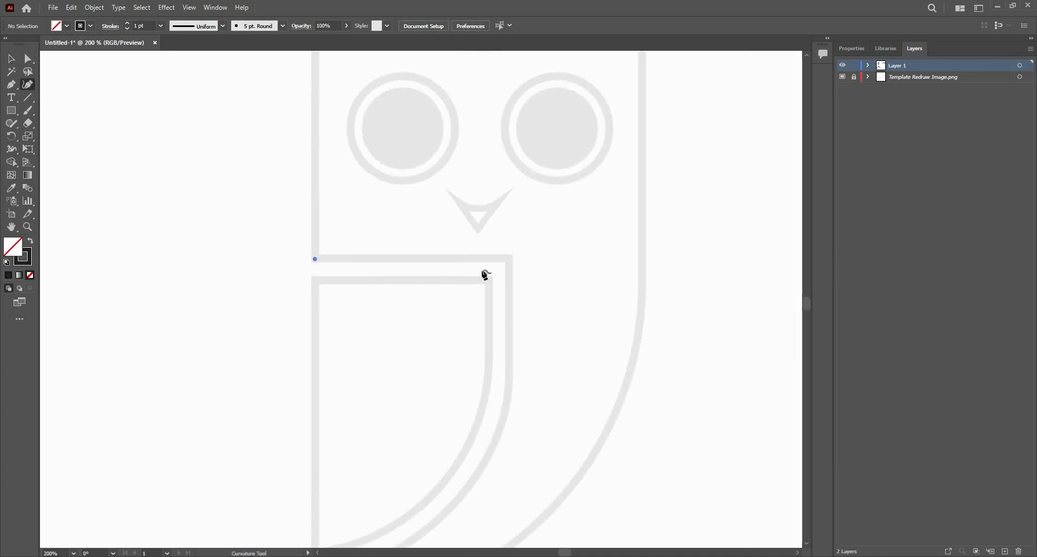
left_click(508, 260)
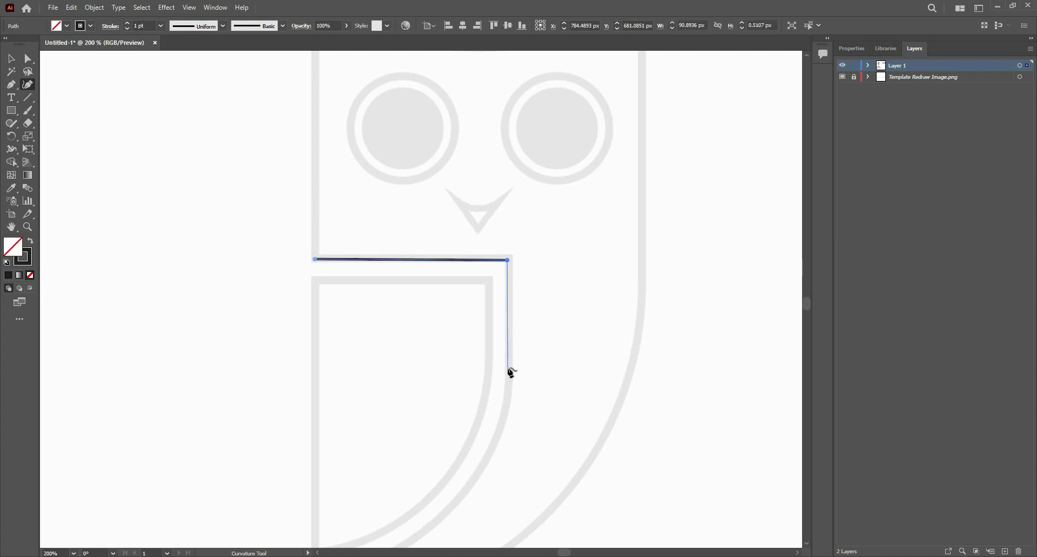
double_click(508, 368)
- Trace the owl body's inner curve around the wing down to the tail and add the short straight edge at the tail's tip
left_click_drag(433, 518, 489, 372)
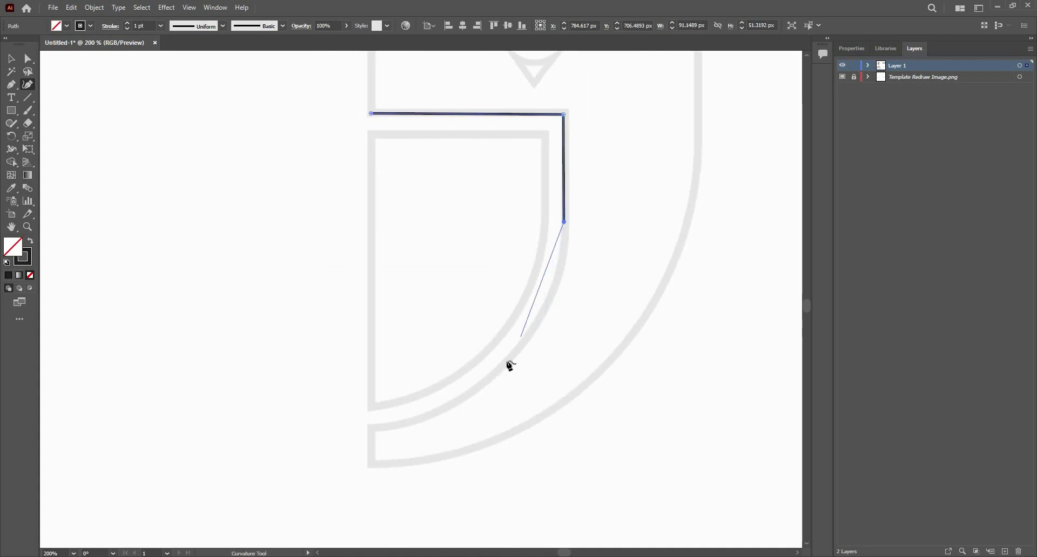
left_click(369, 425)
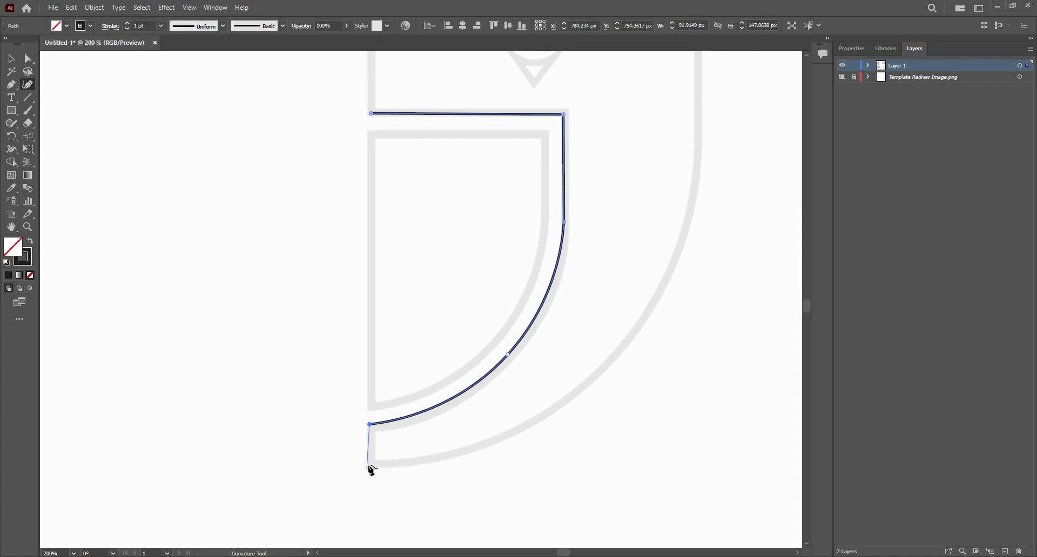
key("space")
left_click_drag(428, 466, 367, 464)
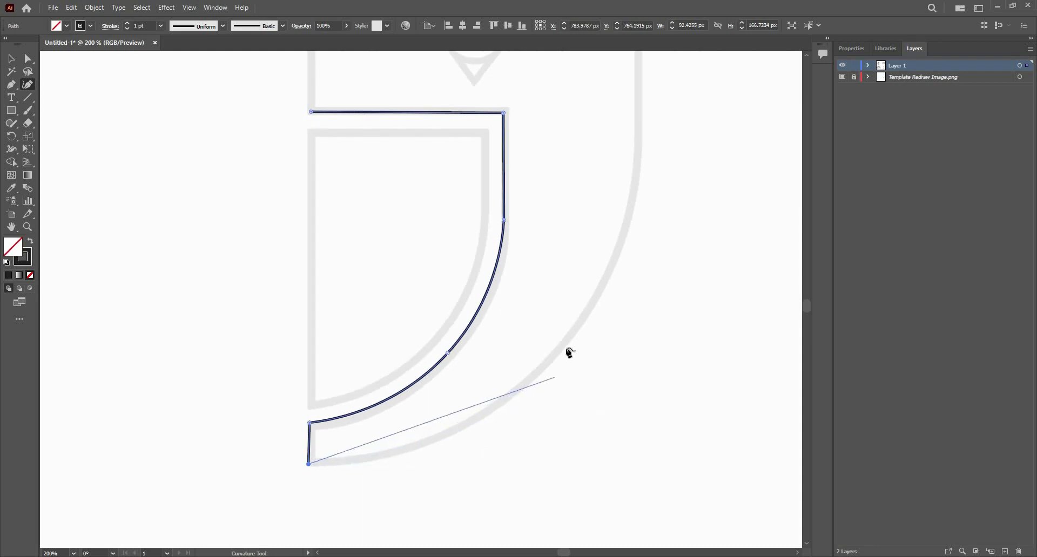
- Trace the owl body's long outer curve from the tail tip up to the start of the straight right side
scroll(367, 405, "down", 3)
scroll(357, 401, "up", 2)
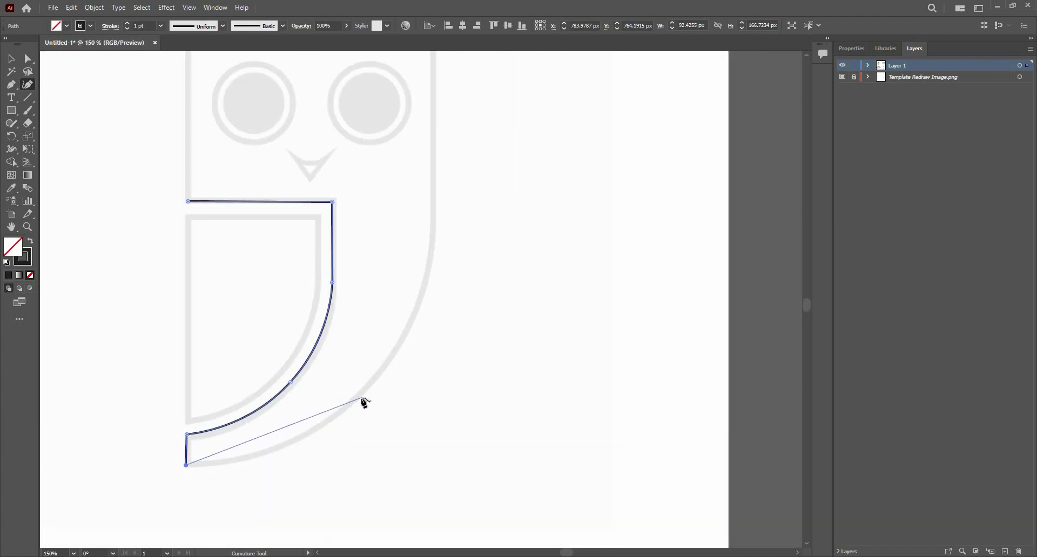
left_click(361, 398)
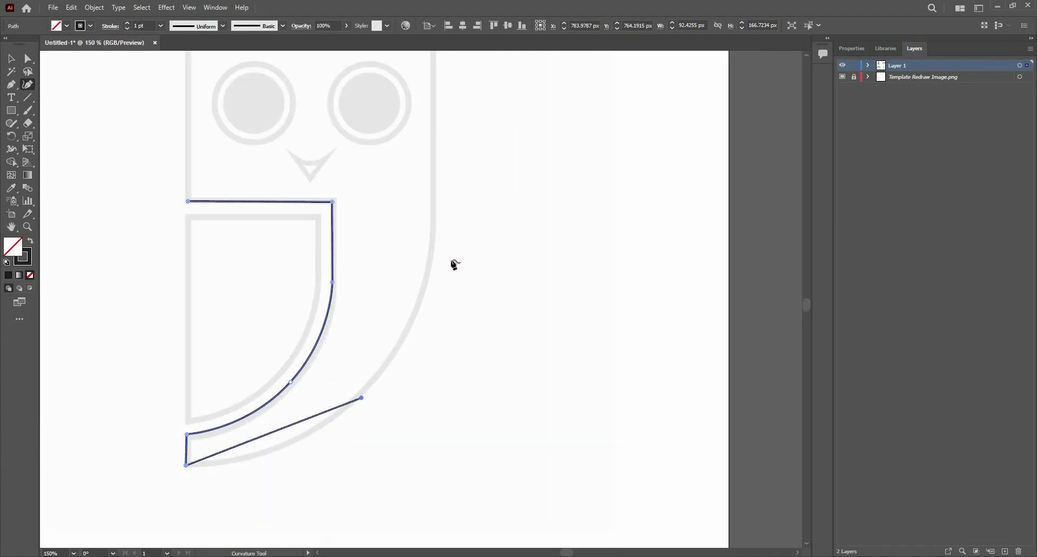
left_click(435, 234)
key("Escape")
- Trace the owl's straight right side and concave top edge, closing the outline down the left side at the starting anchor
scroll(440, 238, "up", 5)
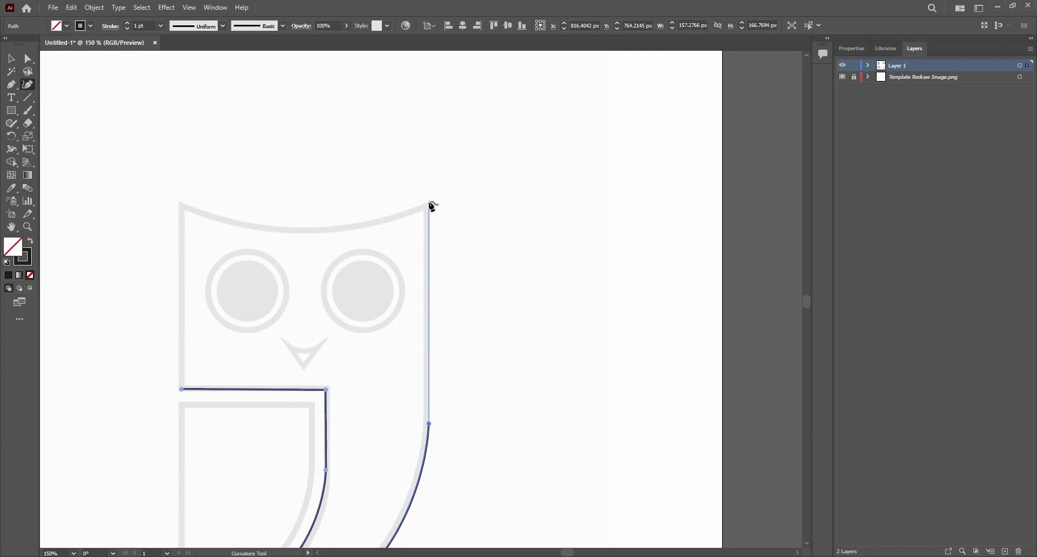
left_click(429, 202)
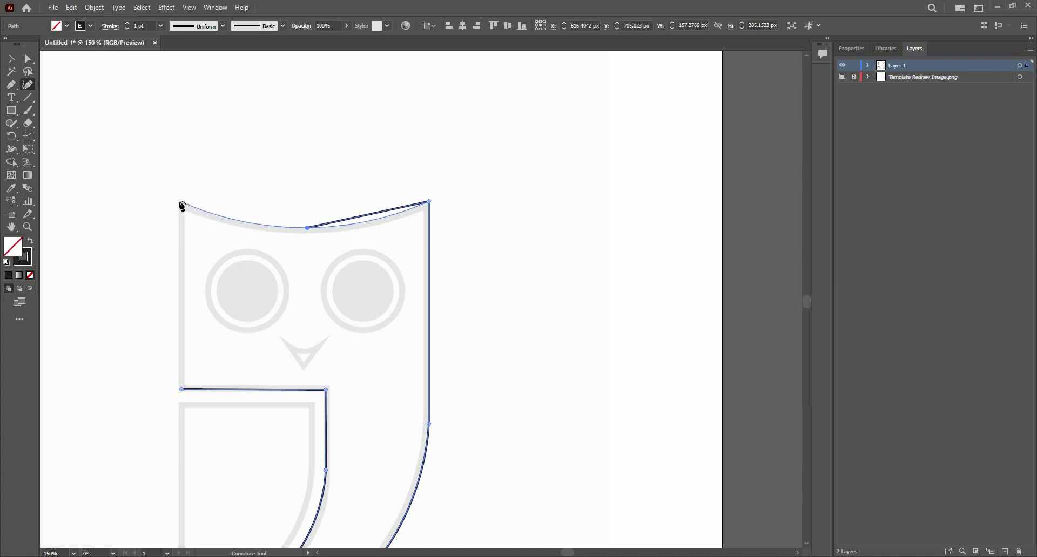
left_click(179, 203)
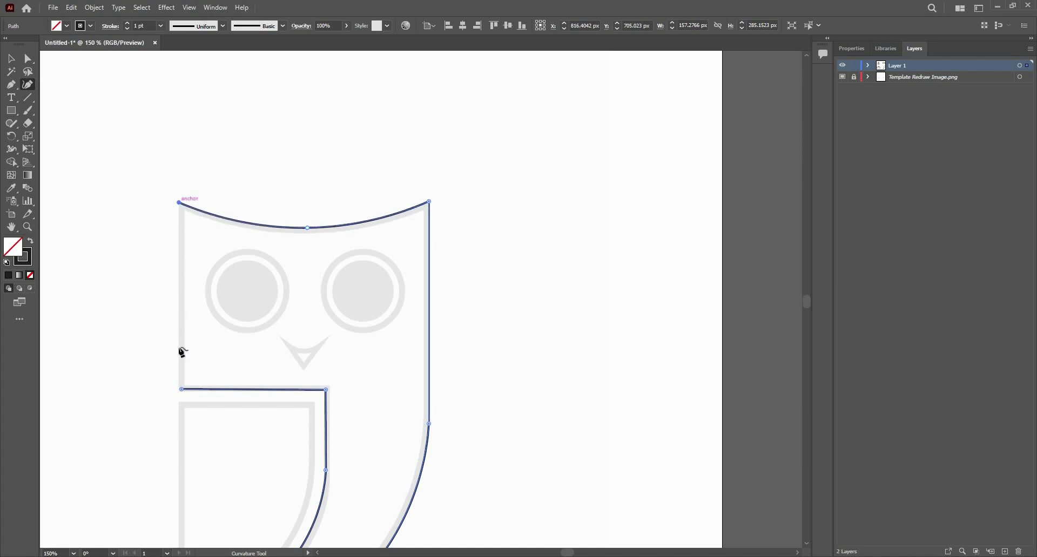
left_click(182, 389)
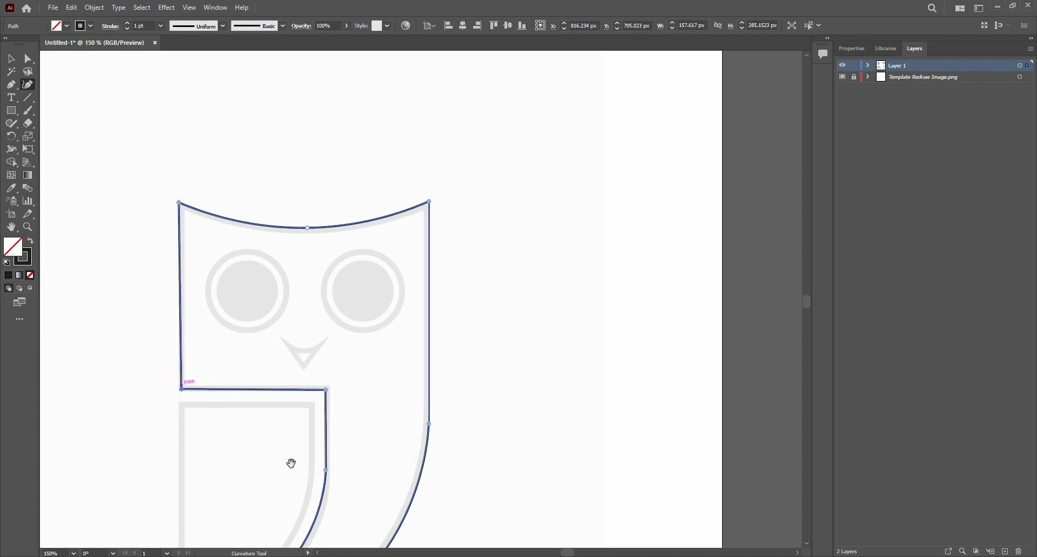
- Trace the wing's straight left edge about 132 px long and its curved lower edge up to the start of the straight right side
scroll(400, 220, "down", 5)
scroll(400, 221, "left", 4)
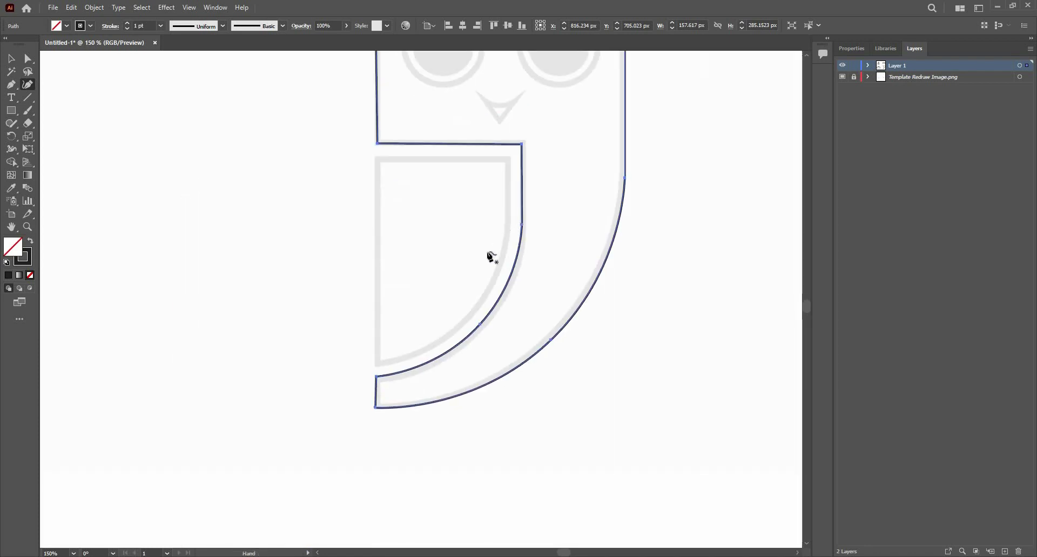
scroll(302, 280, "right", 2)
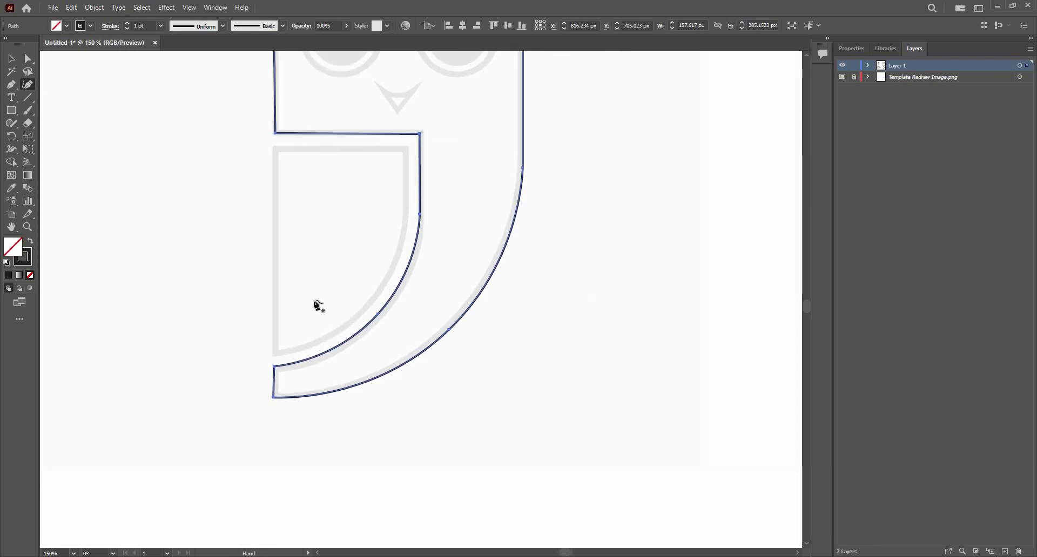
scroll(270, 139, "up", 1)
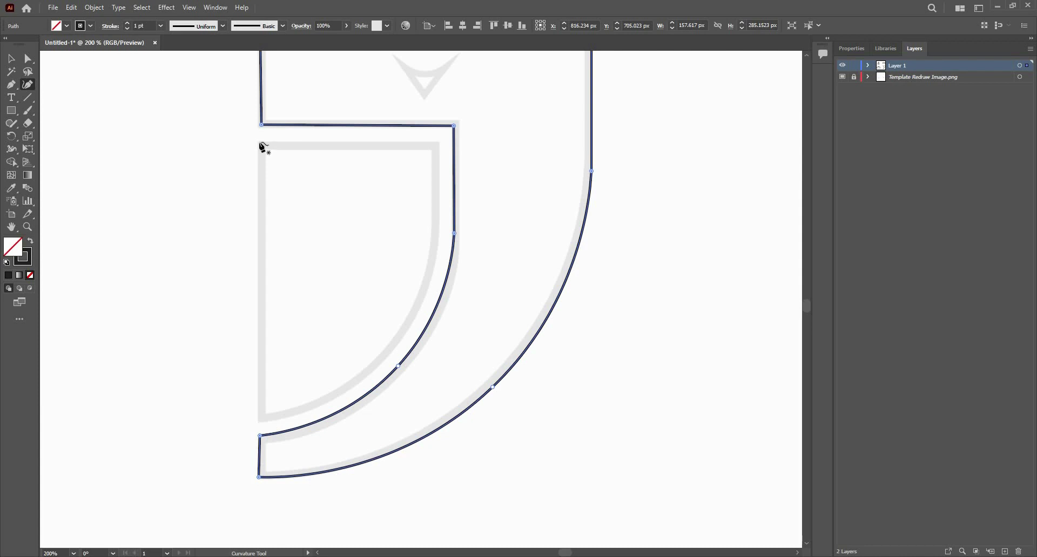
left_click(259, 420)
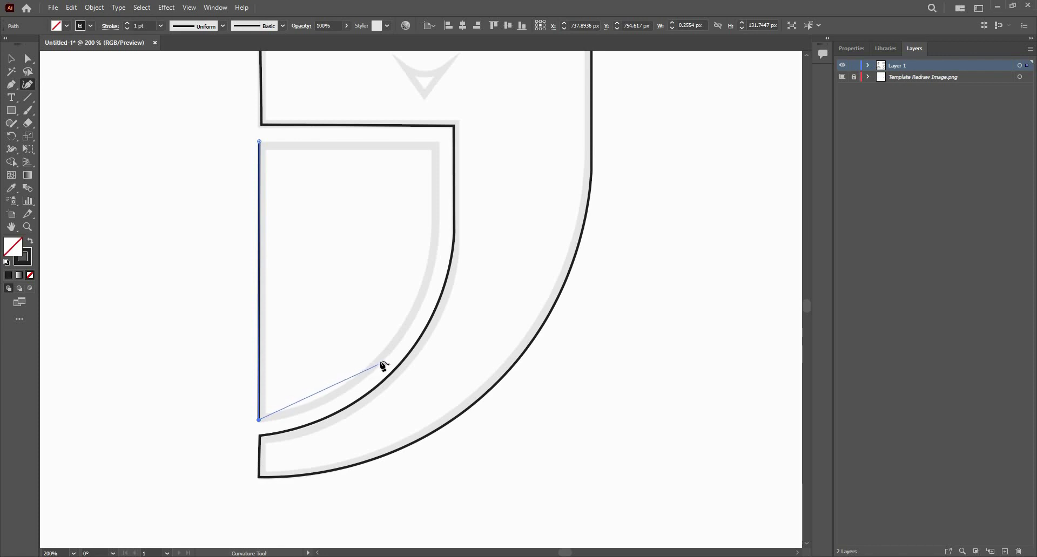
left_click(380, 361)
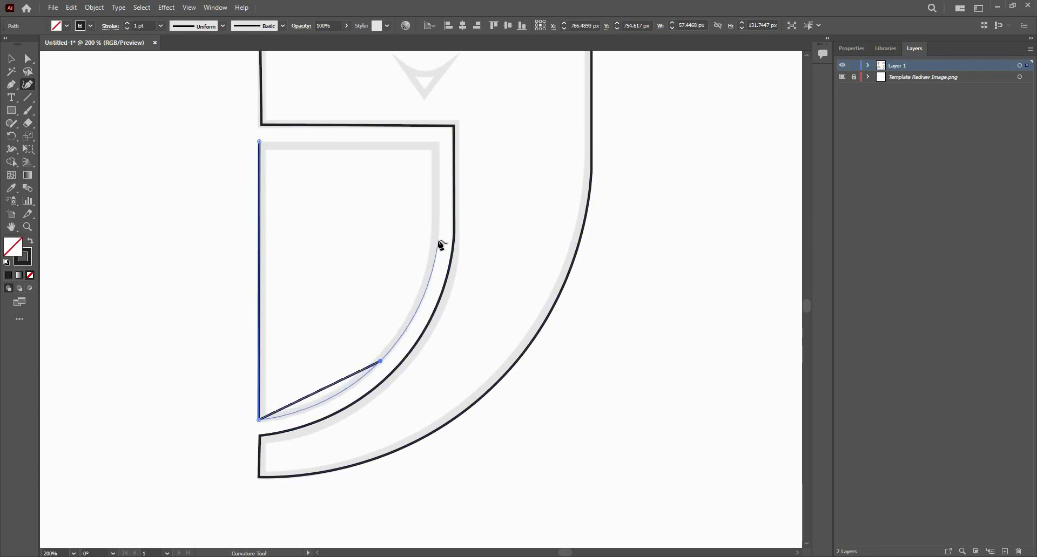
left_click(438, 241)
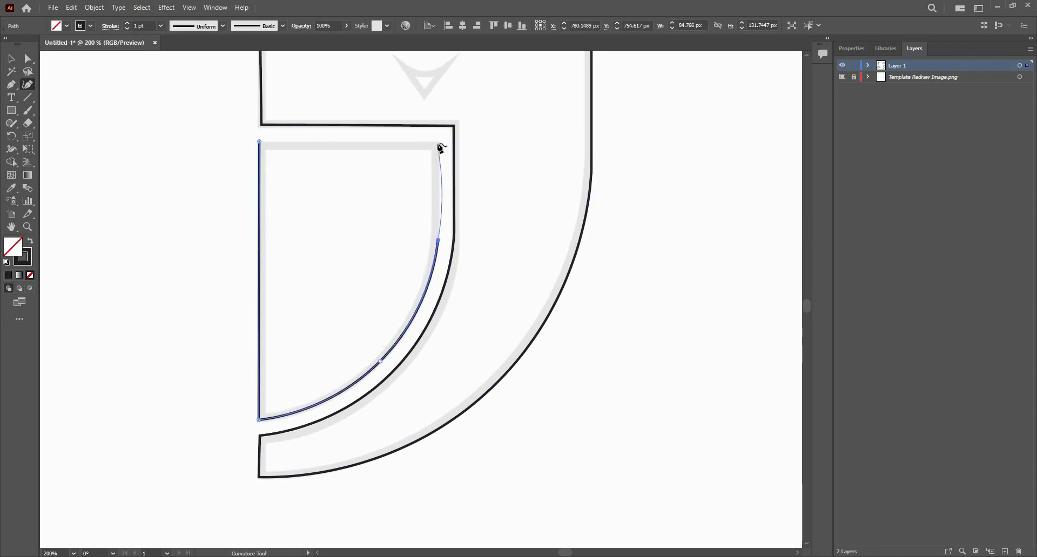
- Trace the wing's straight right side and straight top edge, closing the outline with a sharp corner at its first anchor
double_click(437, 238)
left_click(438, 143)
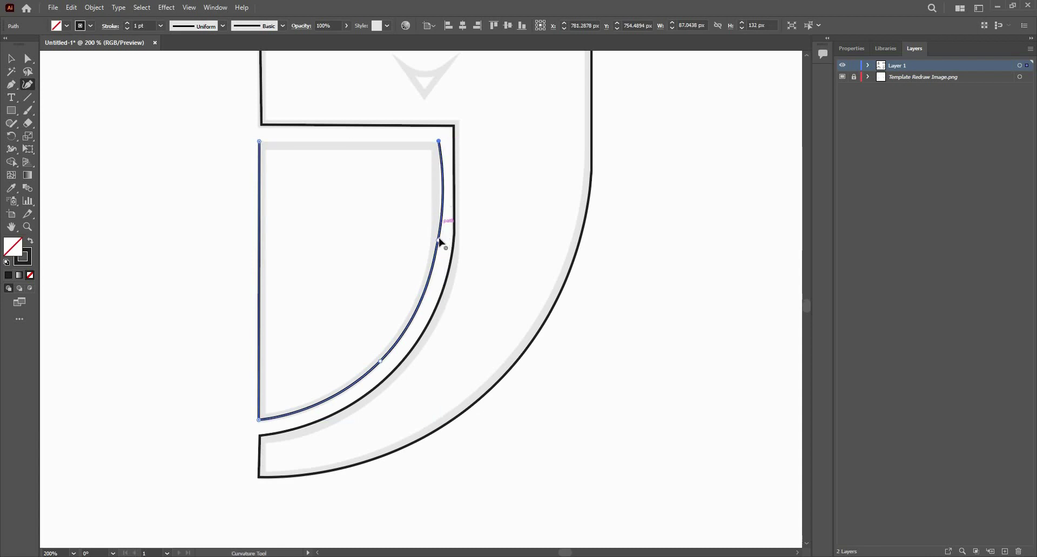
key("ctrl+z")
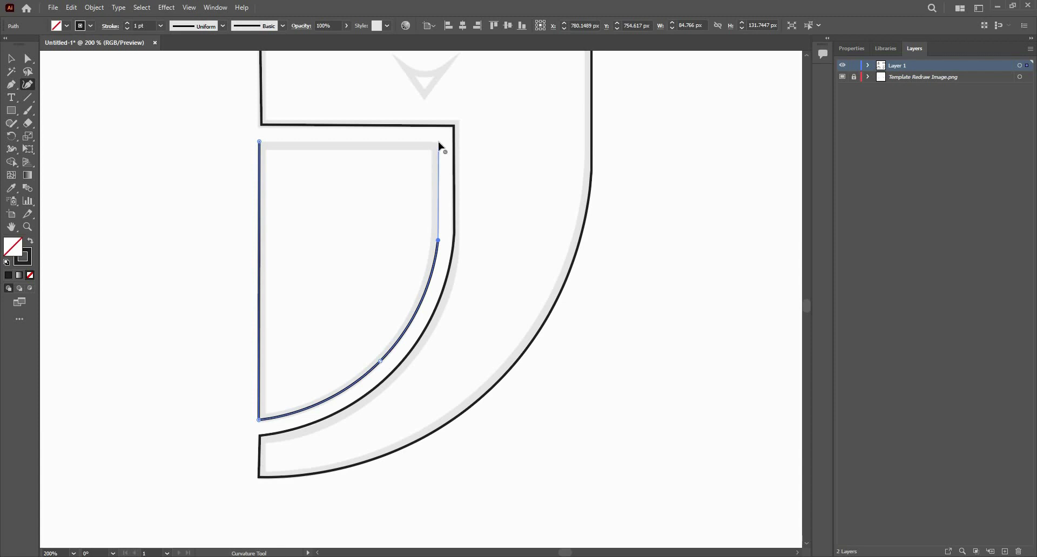
left_click(439, 142)
double_click(260, 142)
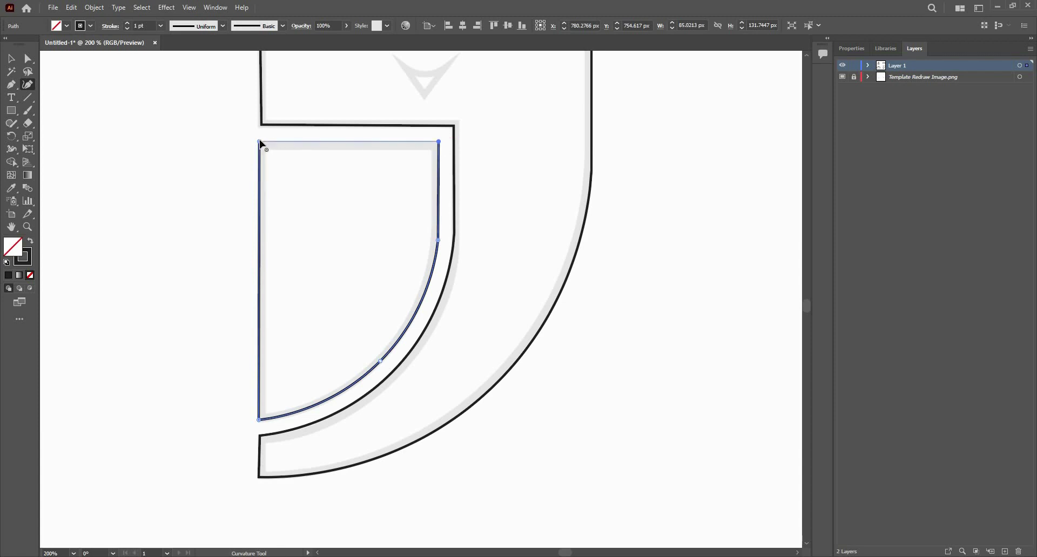
key("ctrl+z")
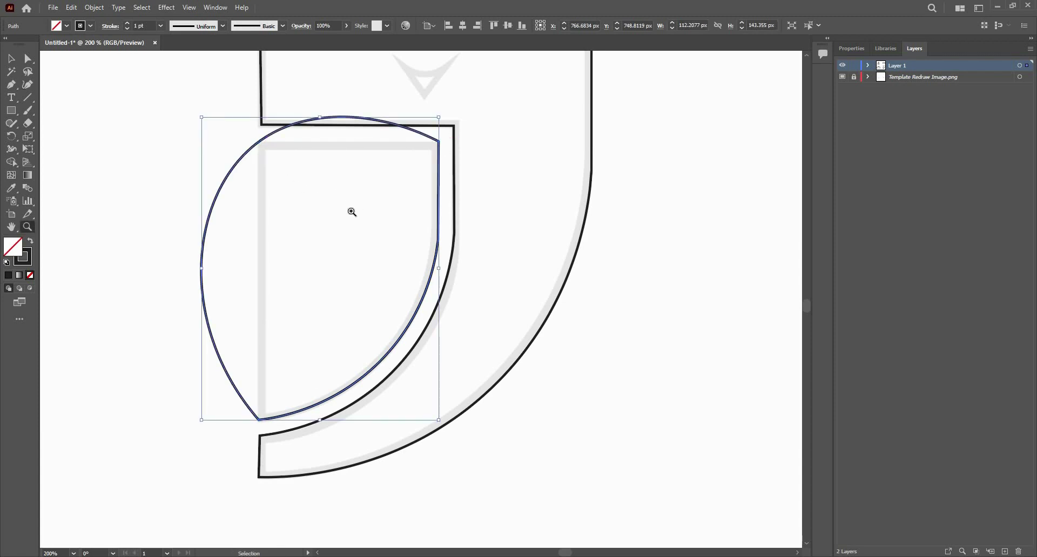
key("ctrl+z")
- Trace the outer ring of the owl's right-hand eye with the Curvature tool as a closed circle about 53 px across
key("ctrl+minus")
left_click_drag(438, 296, 394, 286)
left_click_drag(296, 222, 240, 362)
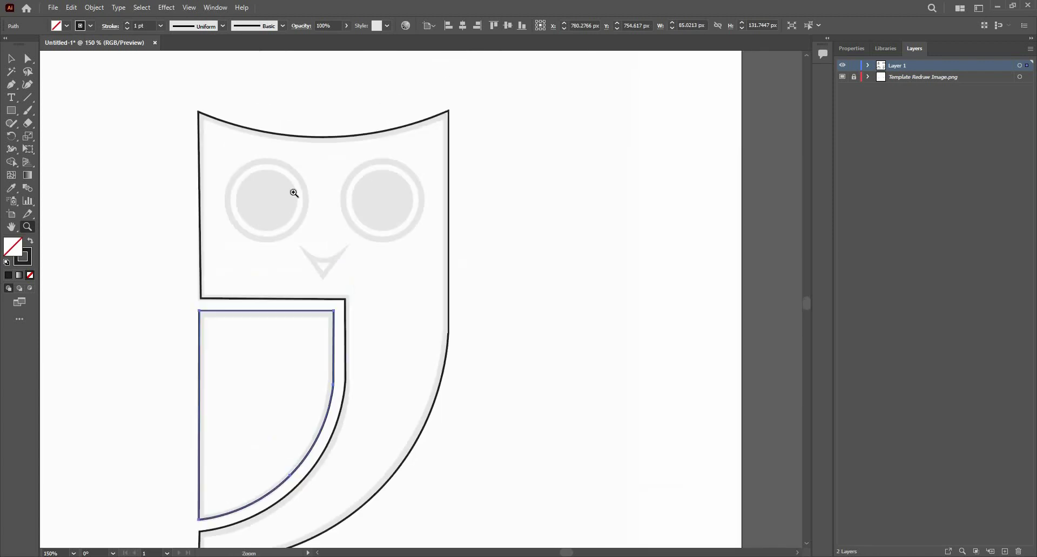
left_click_drag(376, 169, 464, 172)
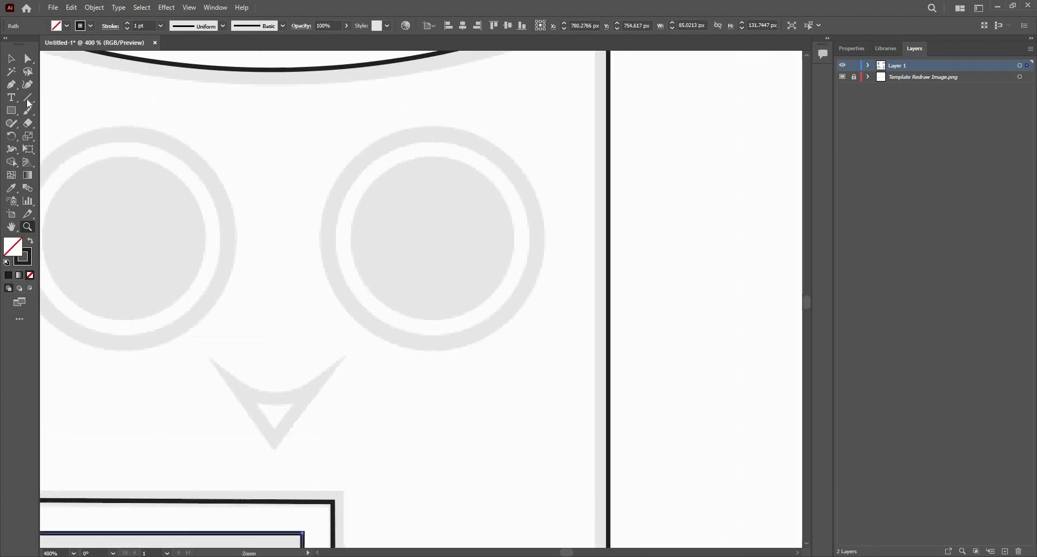
left_click(29, 86)
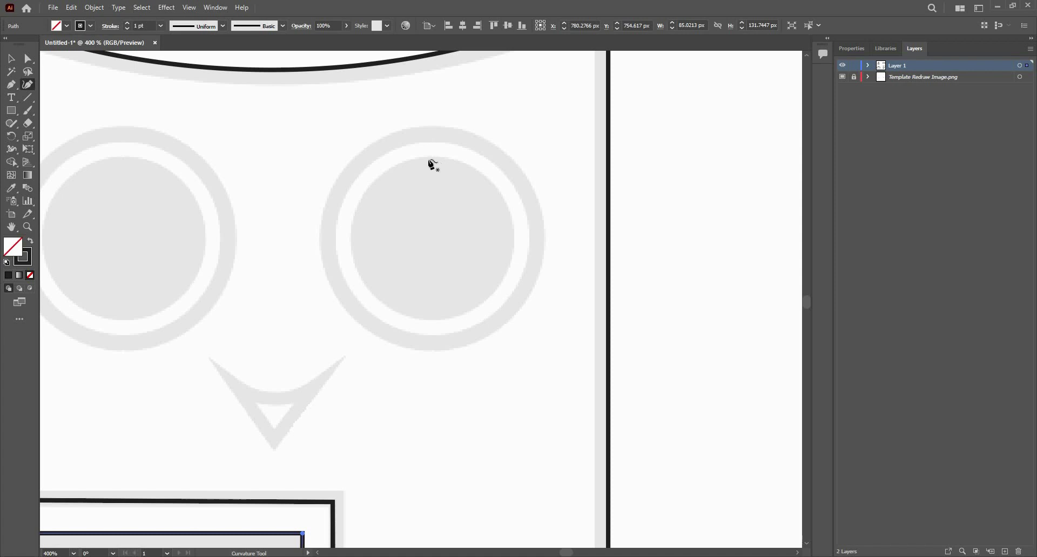
left_click(430, 126)
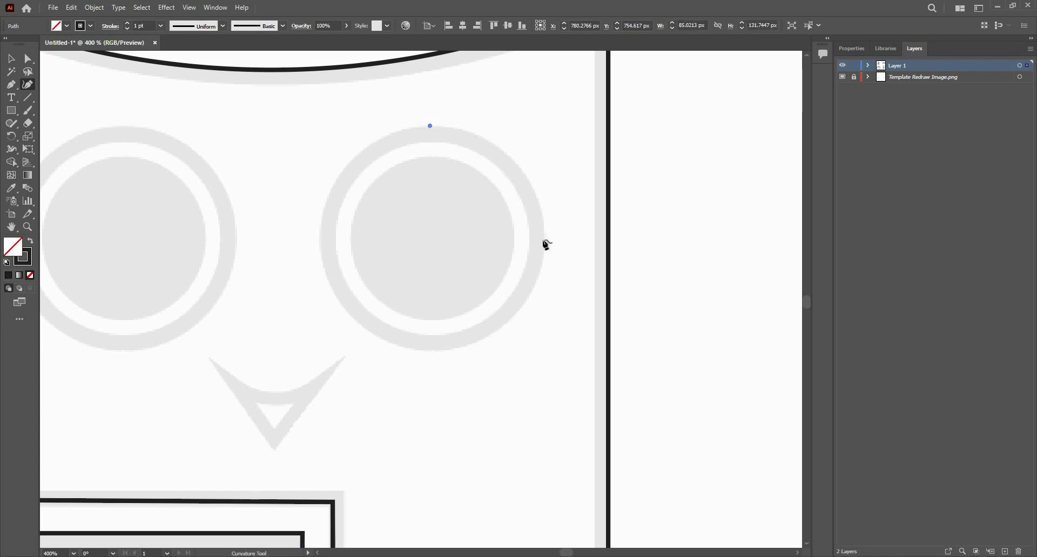
left_click(543, 246)
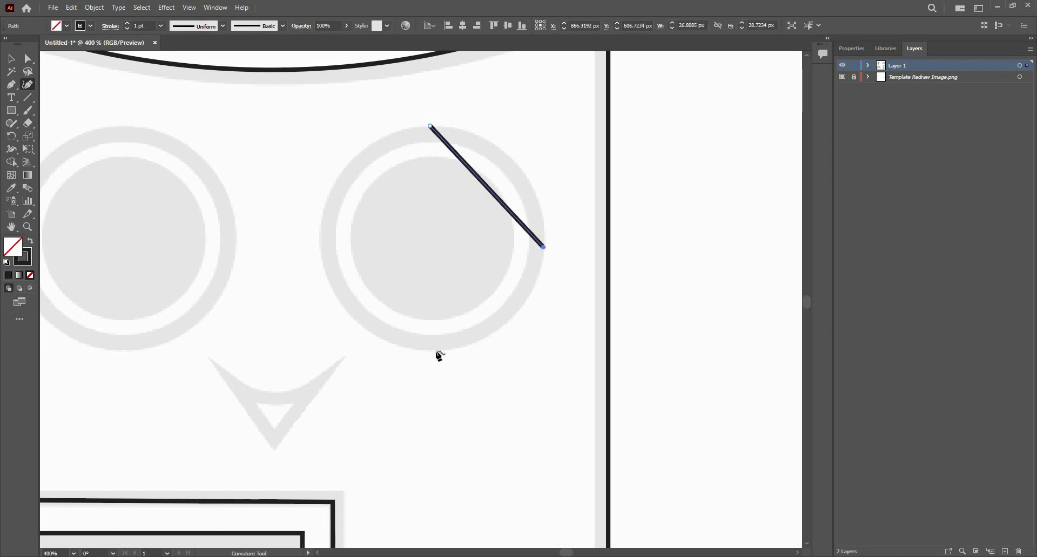
left_click(322, 236)
left_click(430, 128)
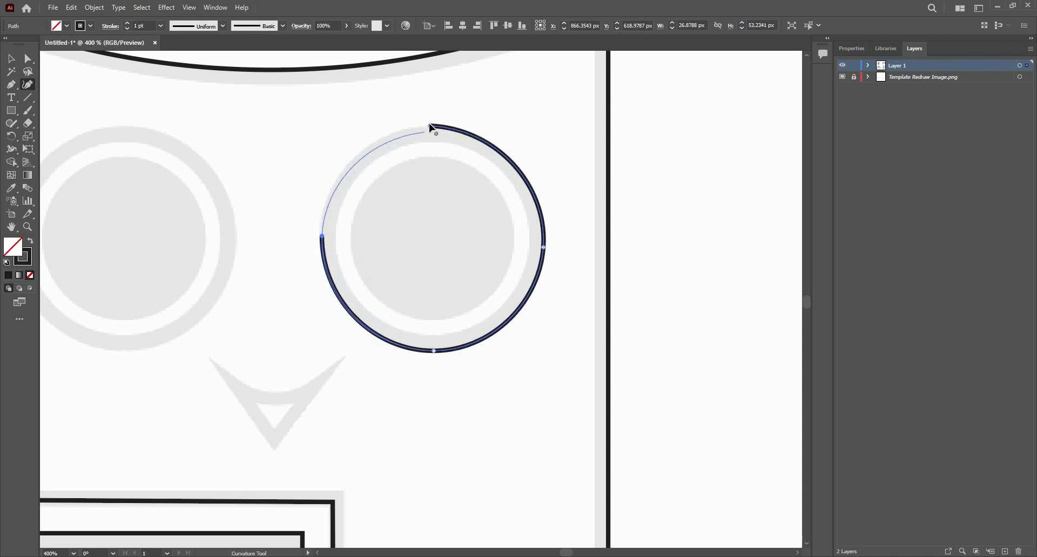
- Trace the outer ring of the owl's left-hand eye as a closed circle about 53 px across
scroll(316, 102, "left", 5)
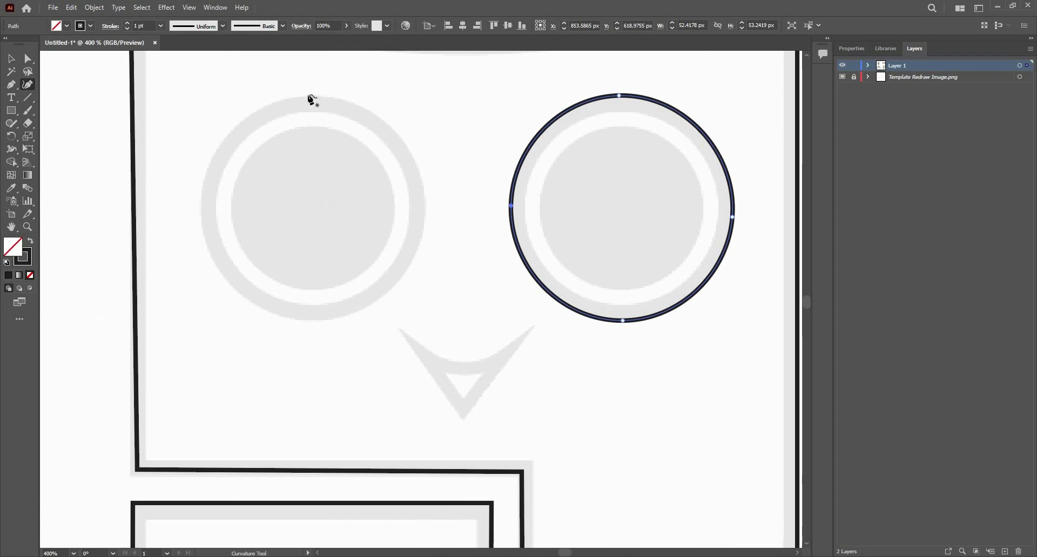
left_click(306, 95)
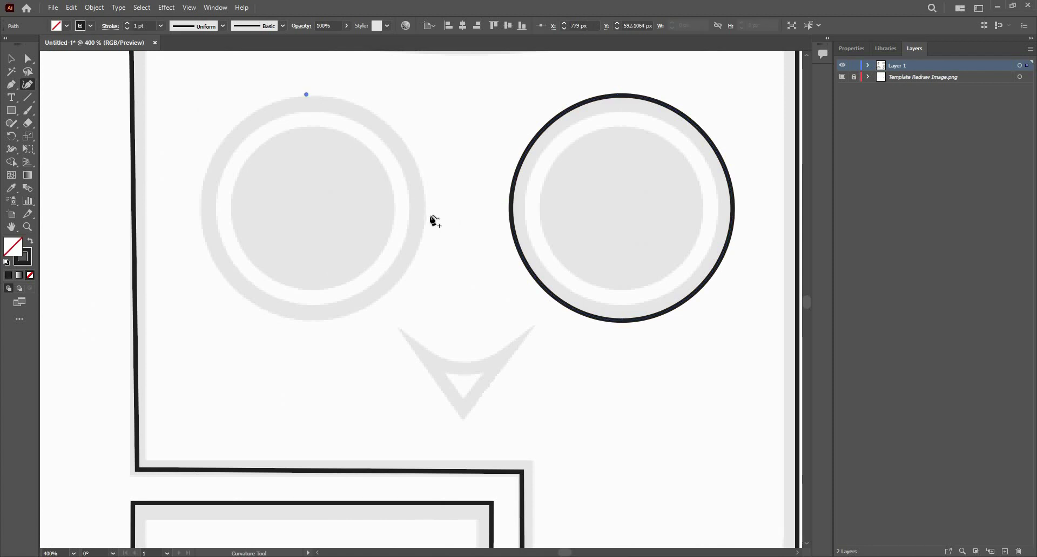
left_click(425, 209)
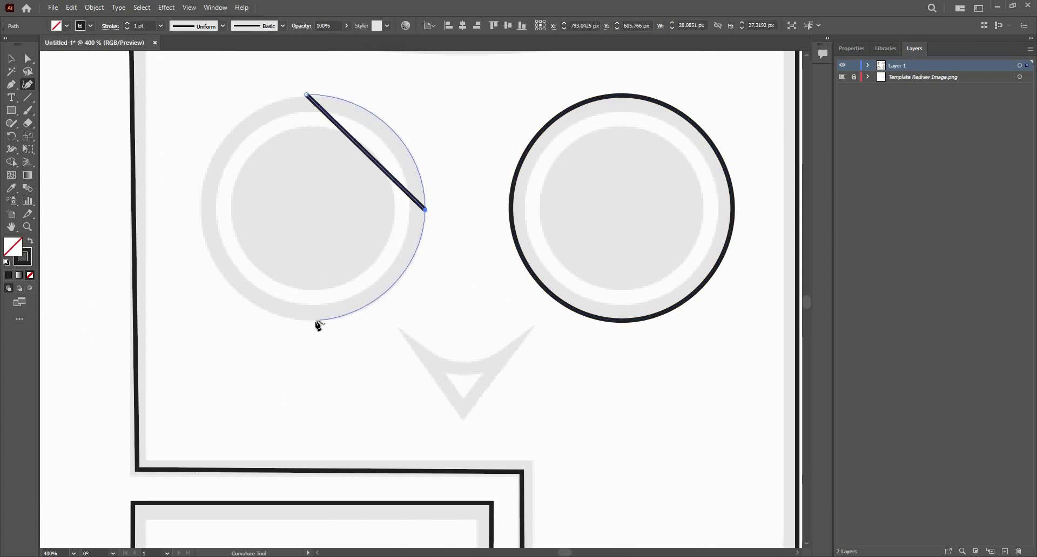
left_click(315, 321)
left_click(201, 206)
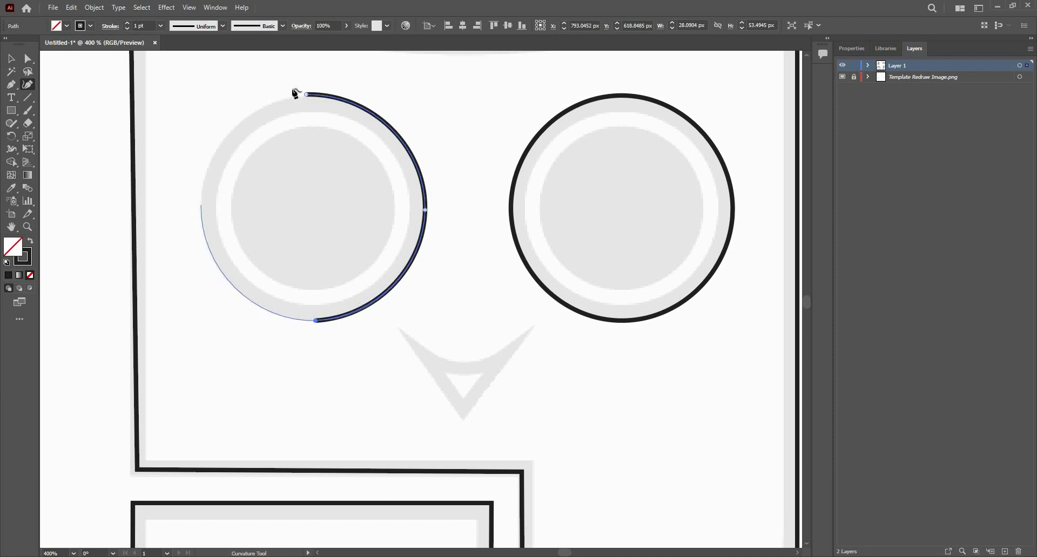
left_click(308, 95)
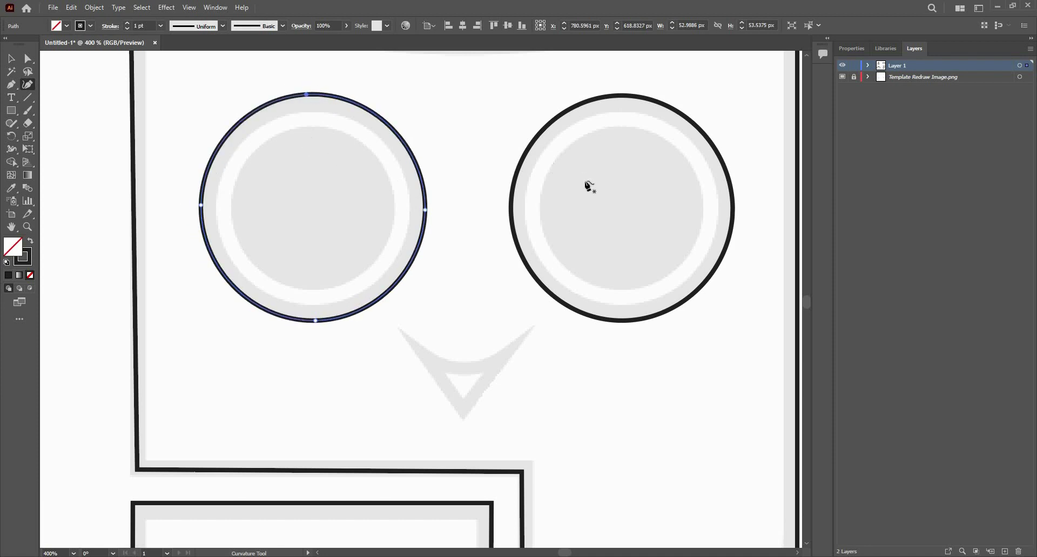
- Trace the pupil inside the owl's right-hand eye as a closed circle about 38 px across
left_click_drag(368, 153, 406, 89)
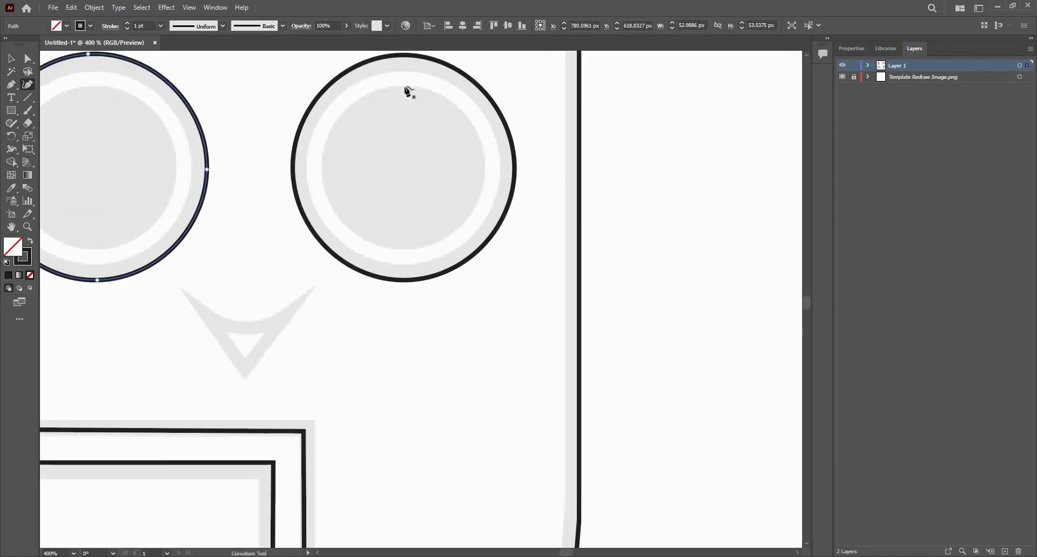
left_click(402, 86)
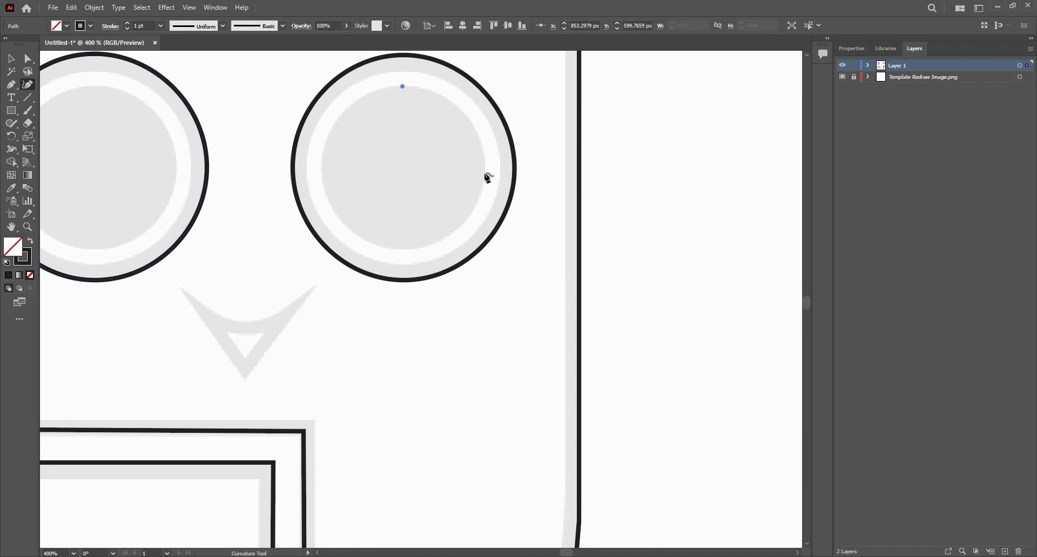
left_click(485, 173)
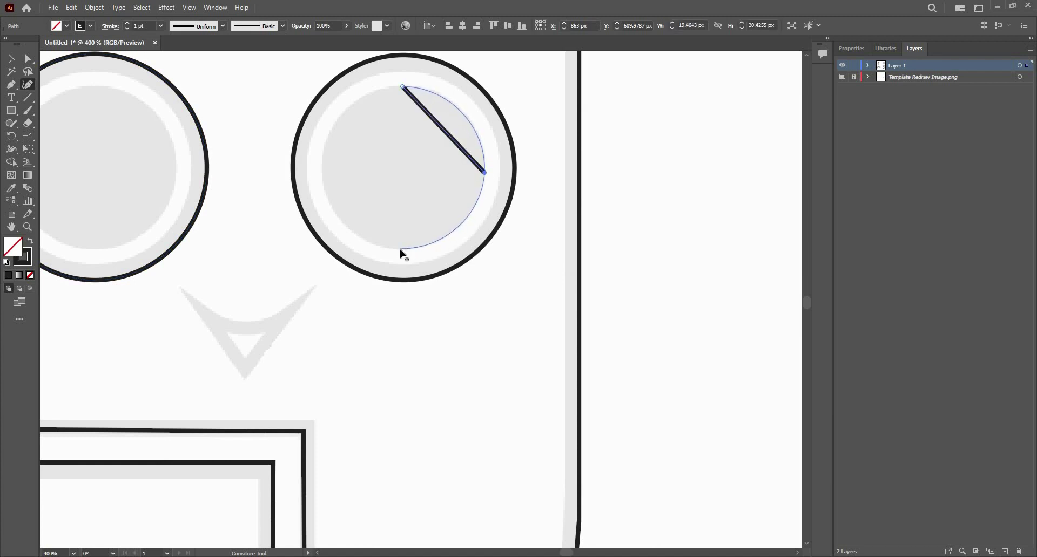
left_click(322, 162)
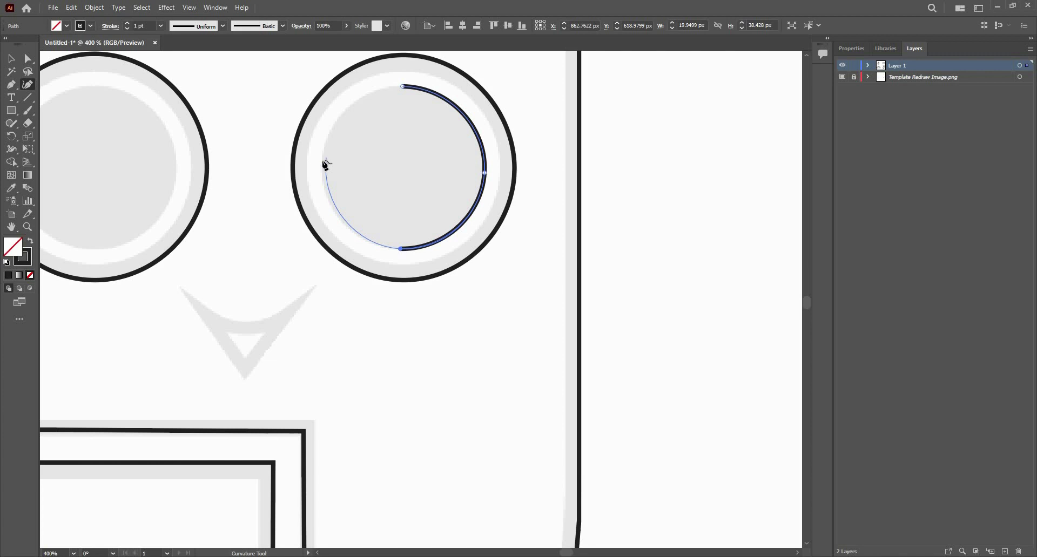
left_click(402, 87)
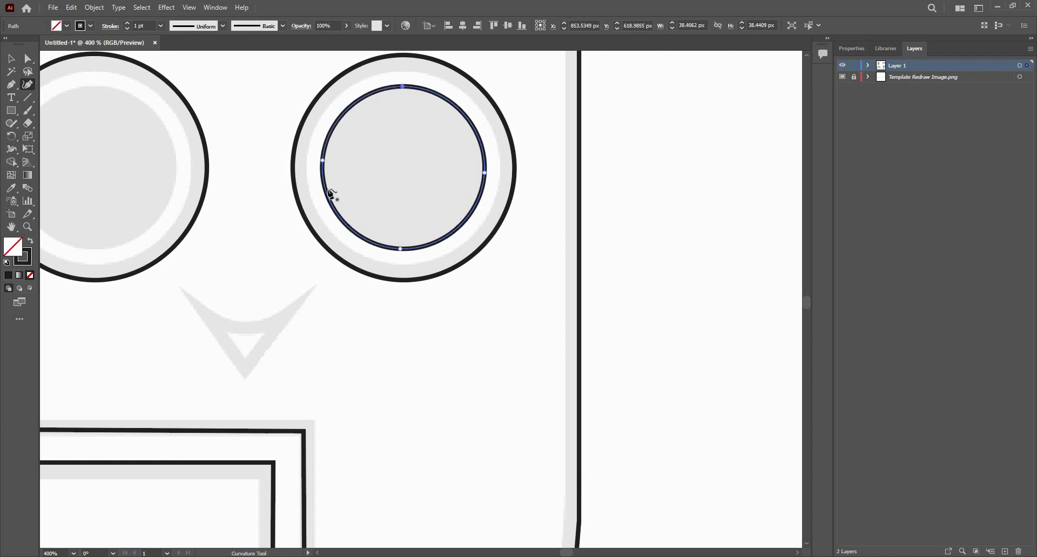
- Trace the pupil inside the owl's left-hand eye as a closed circle about 38 px across
scroll(331, 197, "left", 5)
scroll(331, 196, "up", 1)
left_click(293, 139)
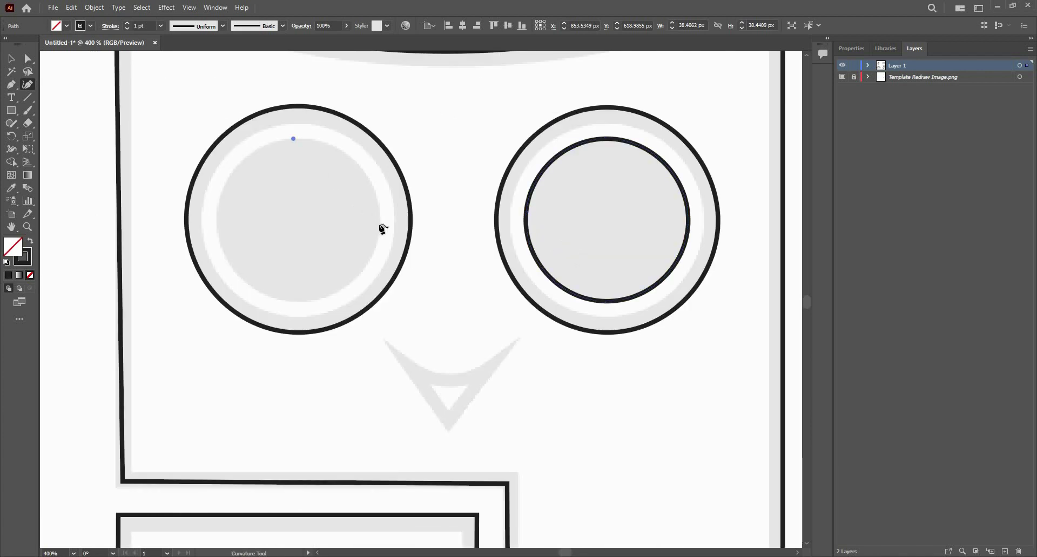
left_click(379, 223)
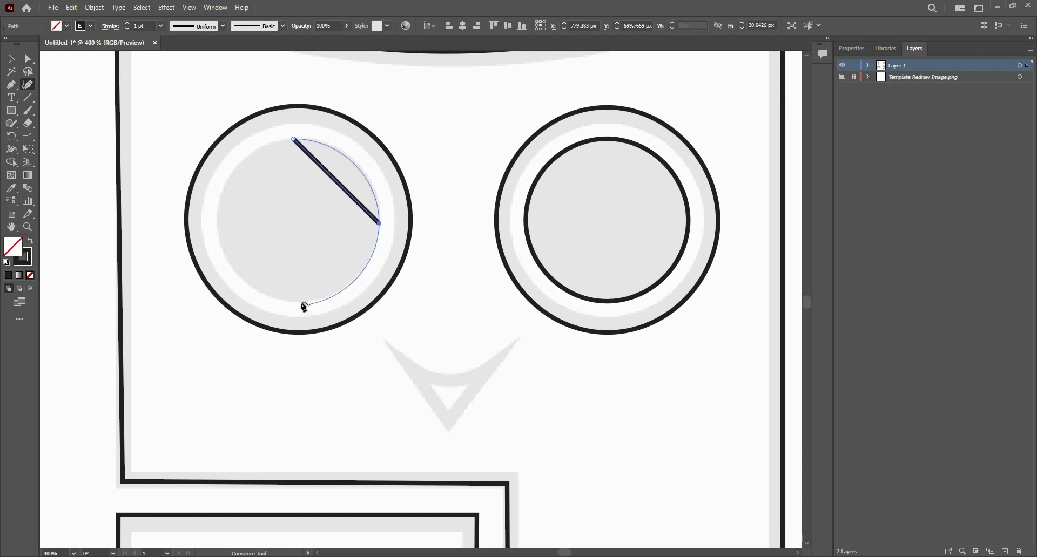
left_click(300, 301)
left_click(219, 224)
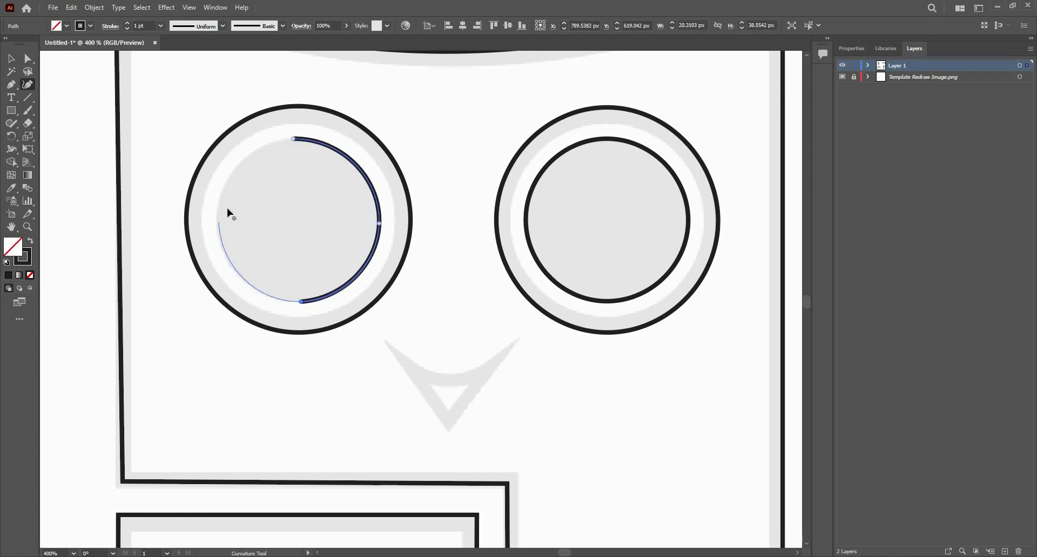
left_click(294, 140)
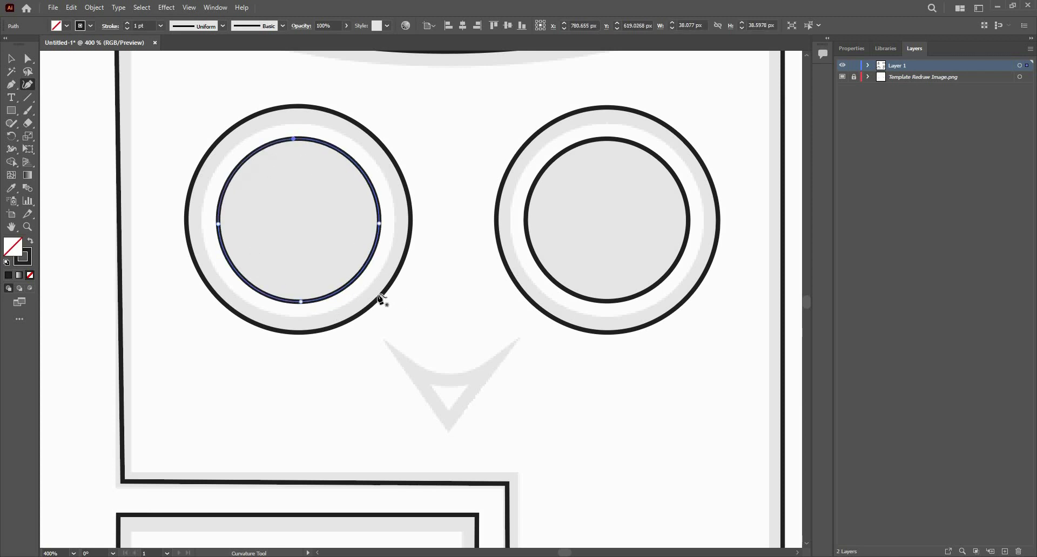
- Trace the owl's beak with the Curvature tool as a closed path about 31 px wide and 21 px high, with a curved upper edge
scroll(372, 297, "down", 4)
scroll(373, 297, "right", 2)
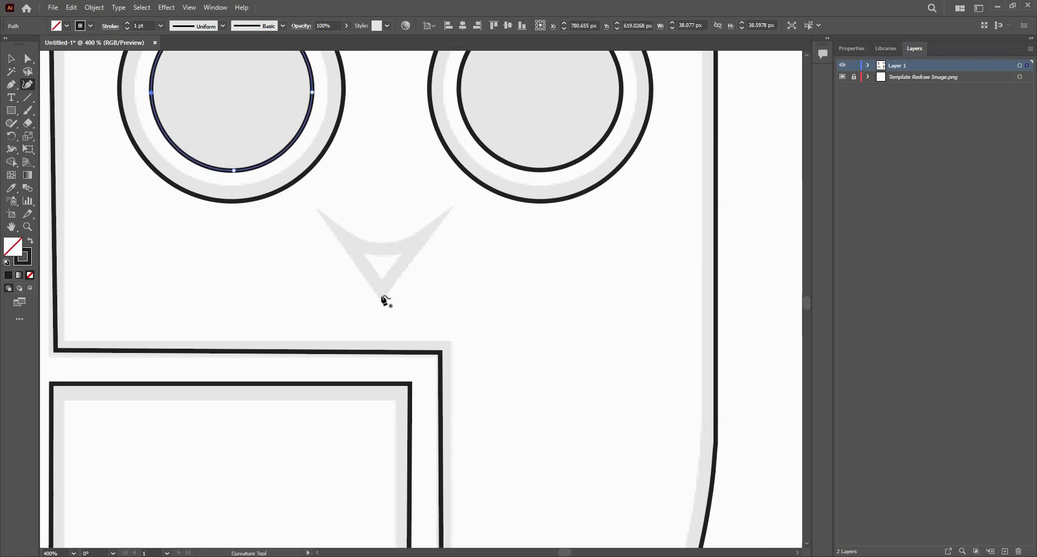
left_click(381, 296)
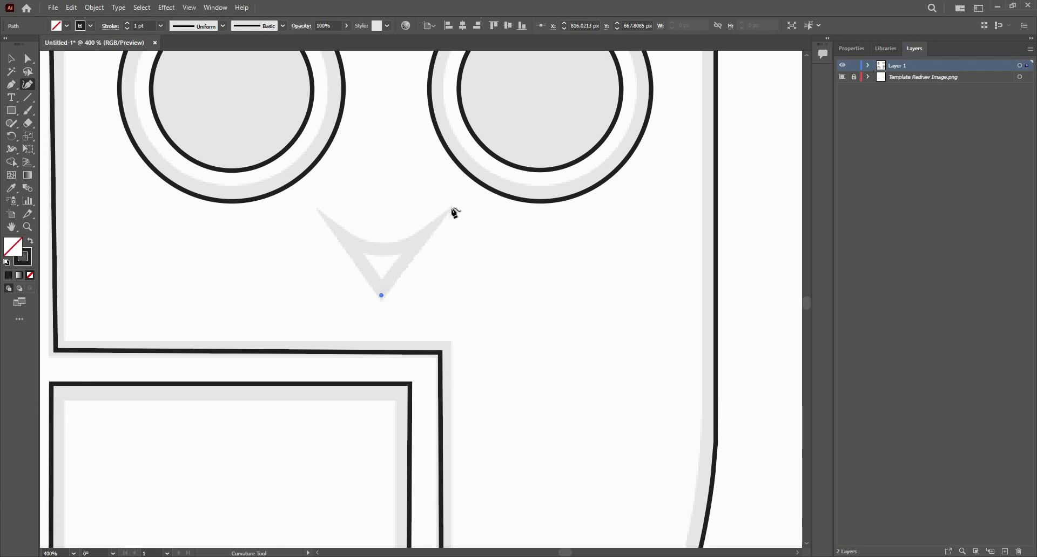
left_click(452, 207)
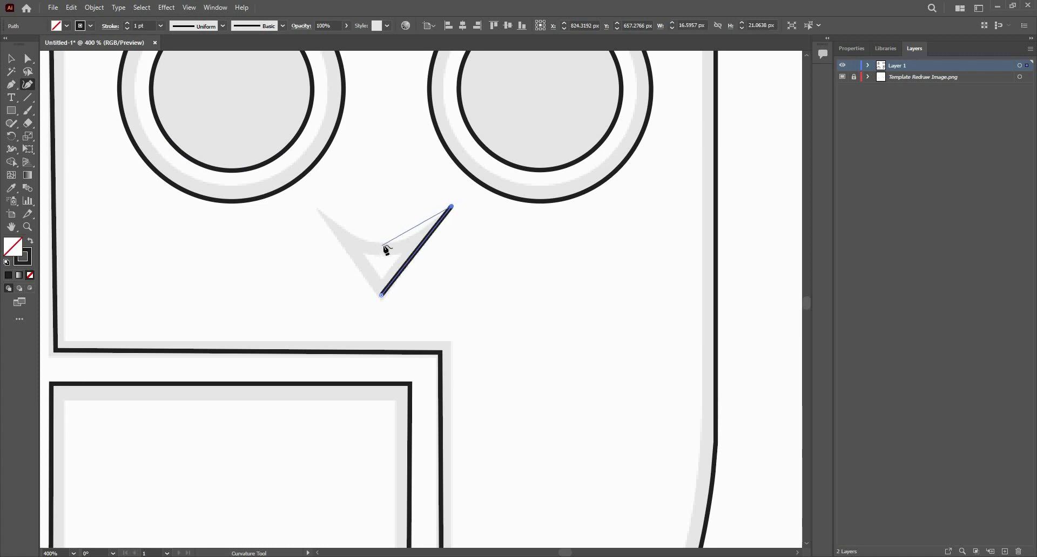
left_click(384, 244)
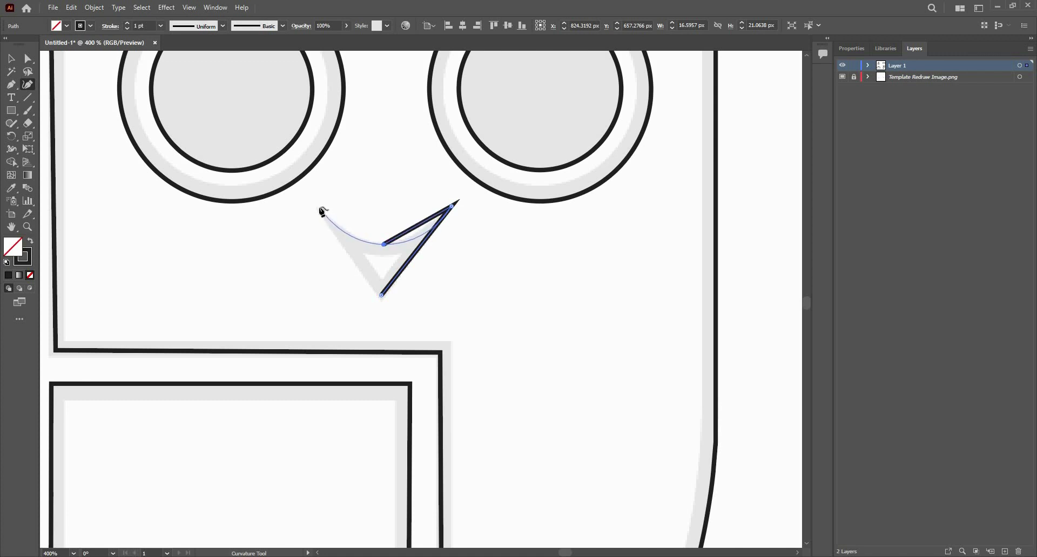
left_click(319, 207)
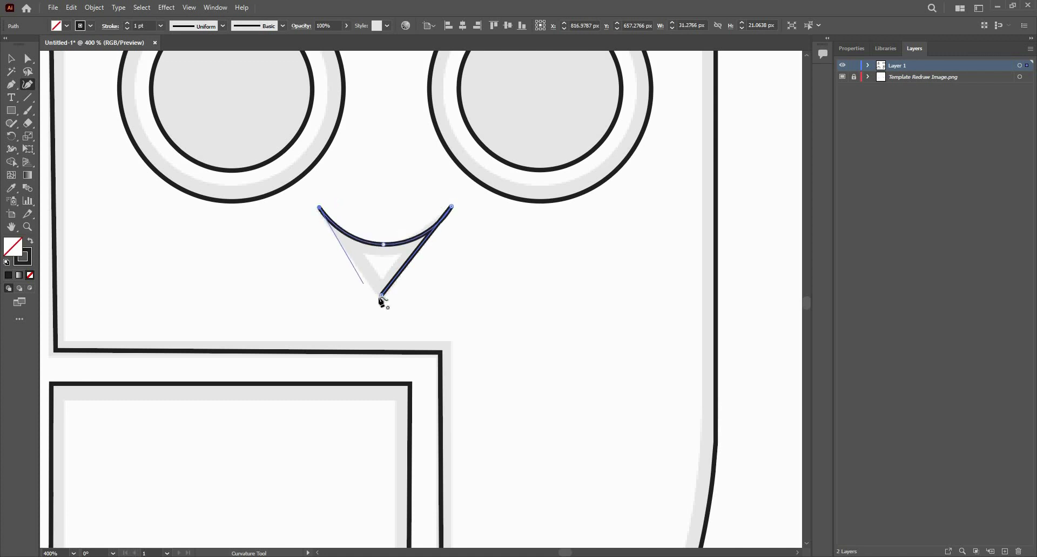
left_click(381, 296)
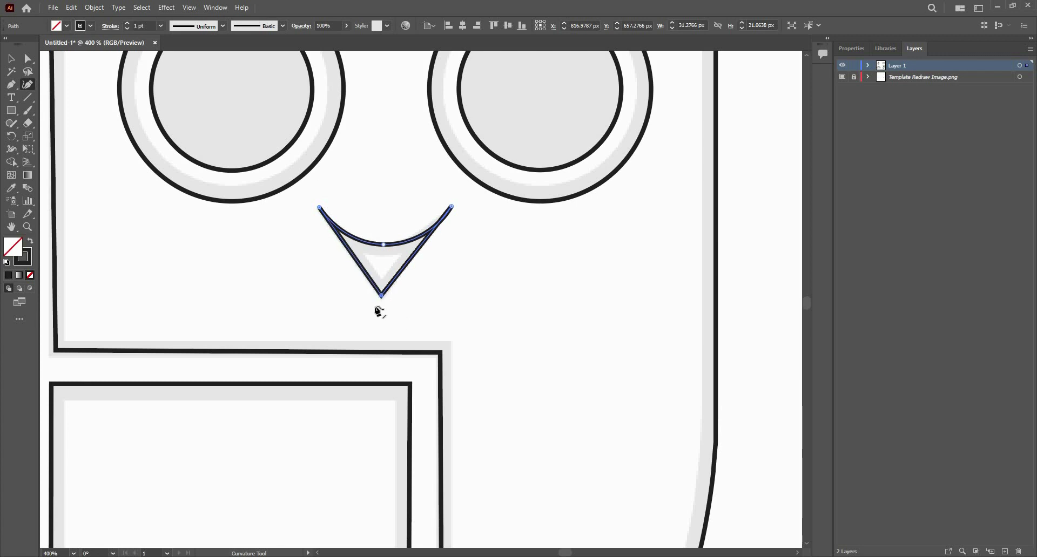
- Swap fill and stroke on both of the owl's pupils, making them solid black circles without an outline
scroll(378, 314, "down", 5)
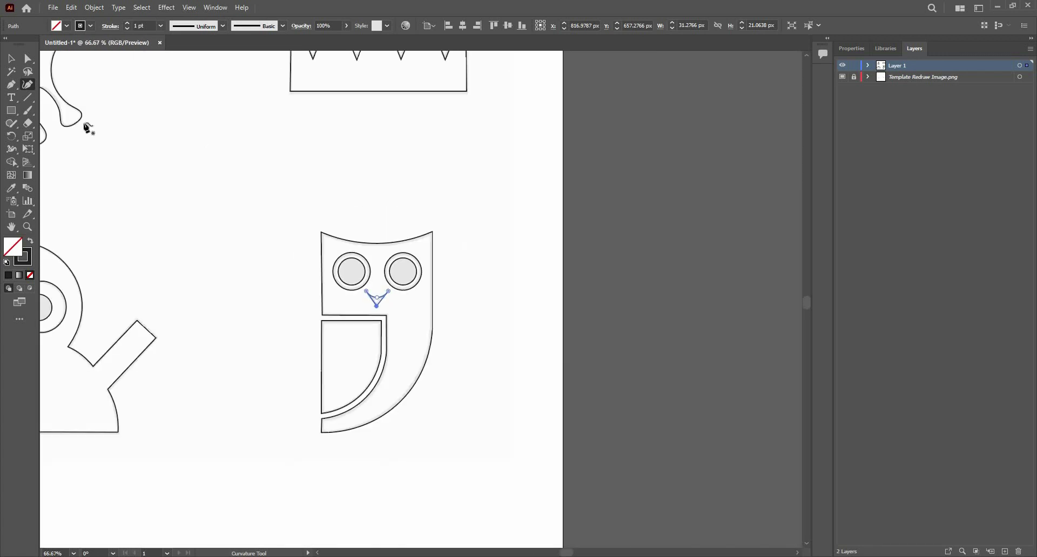
left_click(10, 58)
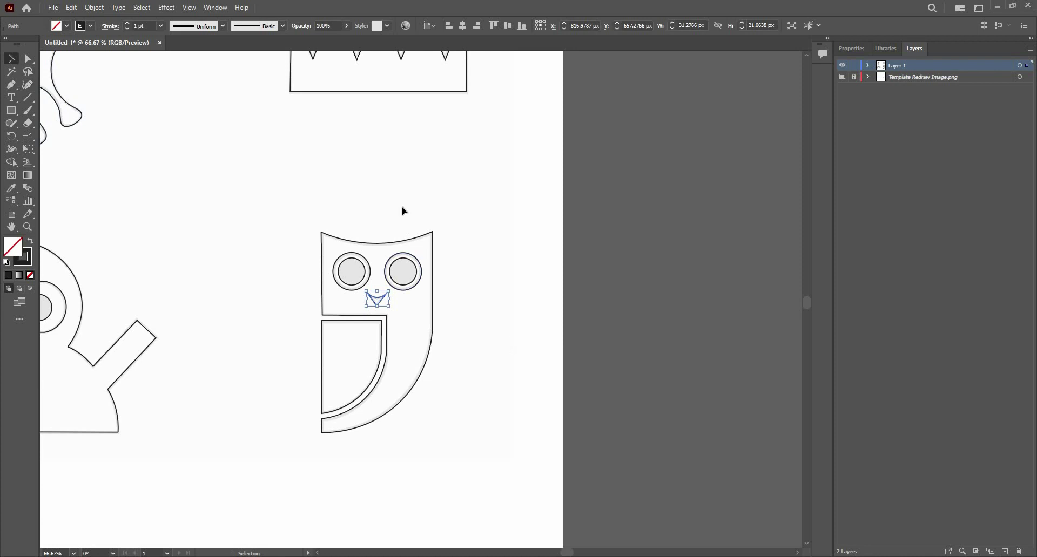
key("ctrl+minus")
left_click_drag(261, 201, 345, 282)
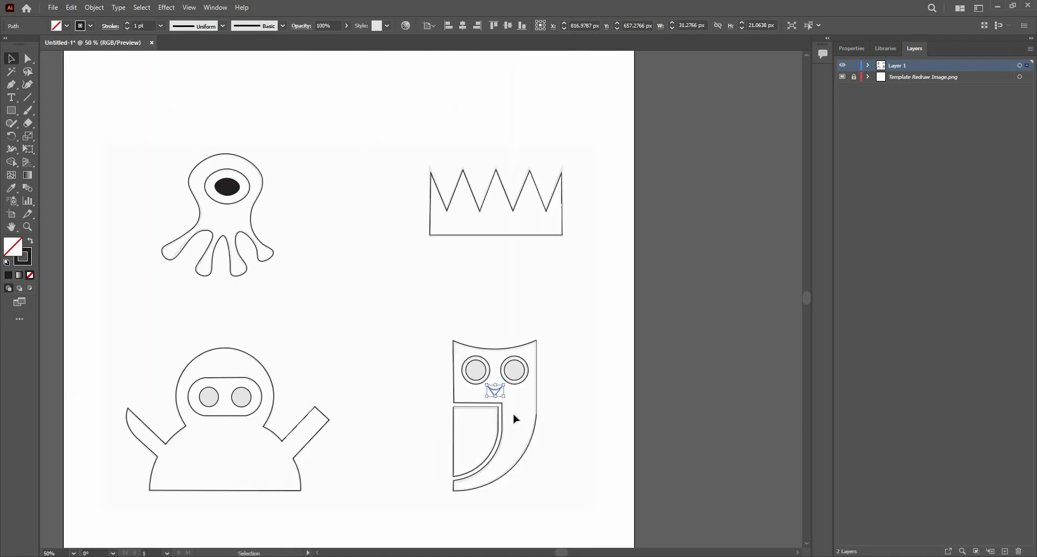
scroll(343, 426, "up", 1)
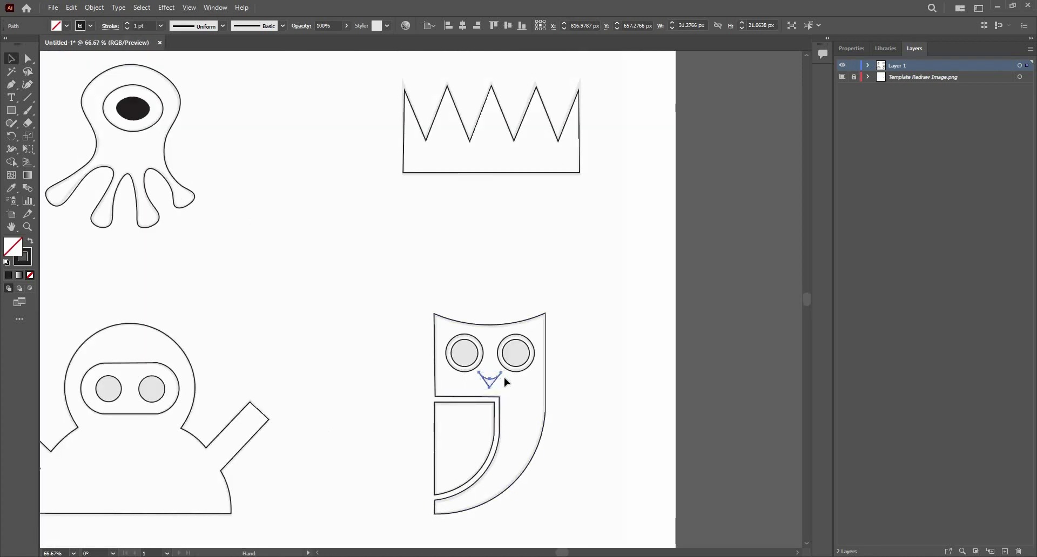
left_click_drag(504, 382, 540, 377)
scroll(497, 324, "up", 2)
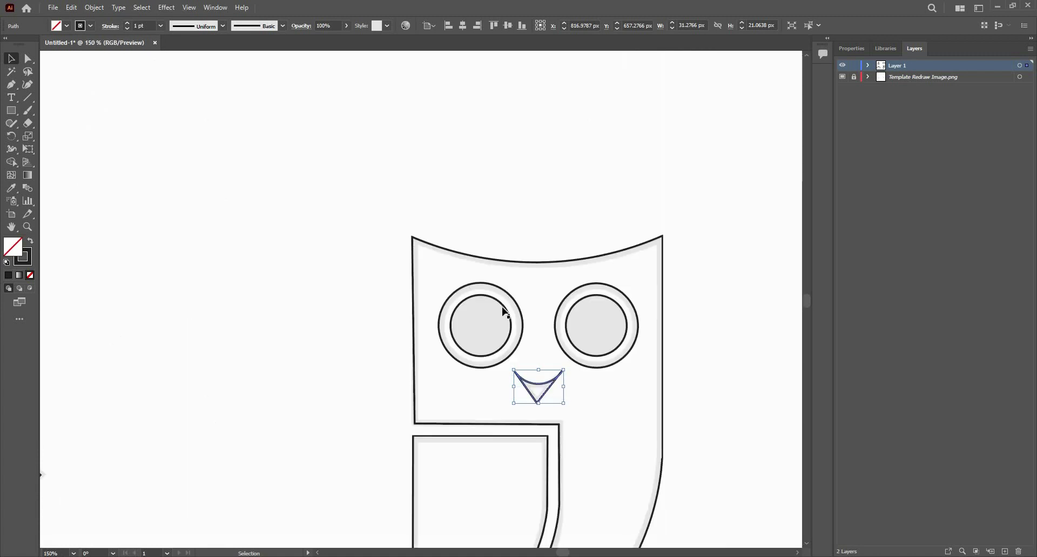
left_click(510, 342)
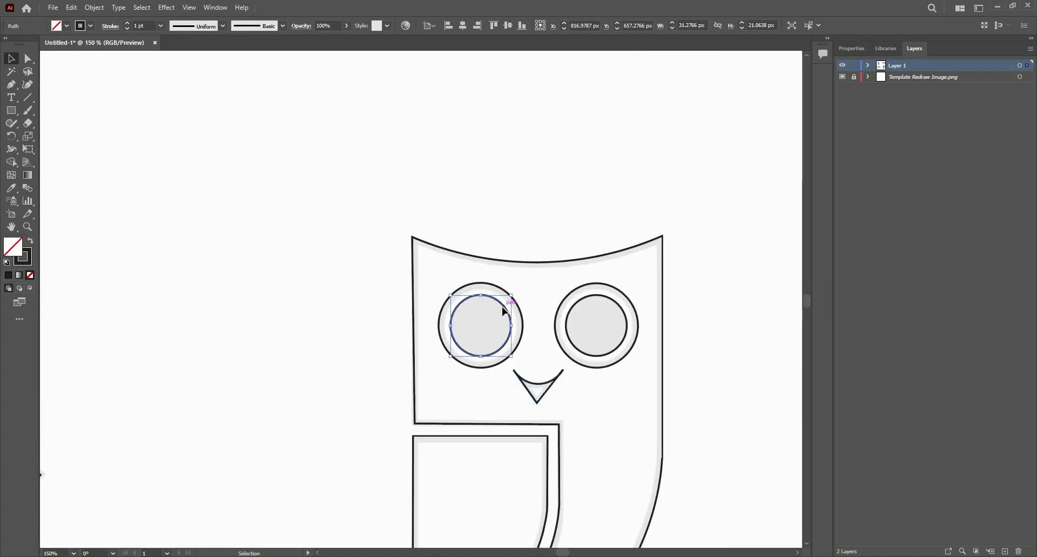
key("shift+x")
left_click(577, 310)
key("shift+x")
key("ctrl+minus")
key("ctrl+minus")
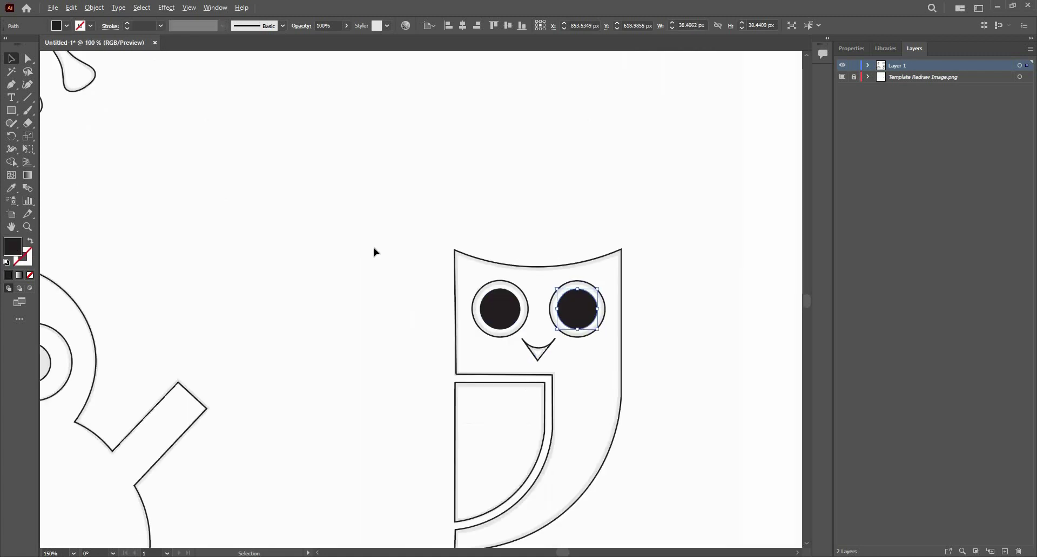
- Swap fill and stroke on both eyes of the hooded figure, making them solid black without an outline, and clear the selection
mouse_move(195, 419)
left_mouse_down()
mouse_move(203, 440)
mouse_move(238, 445)
left_mouse_up()
scroll(195, 444, "up", 1)
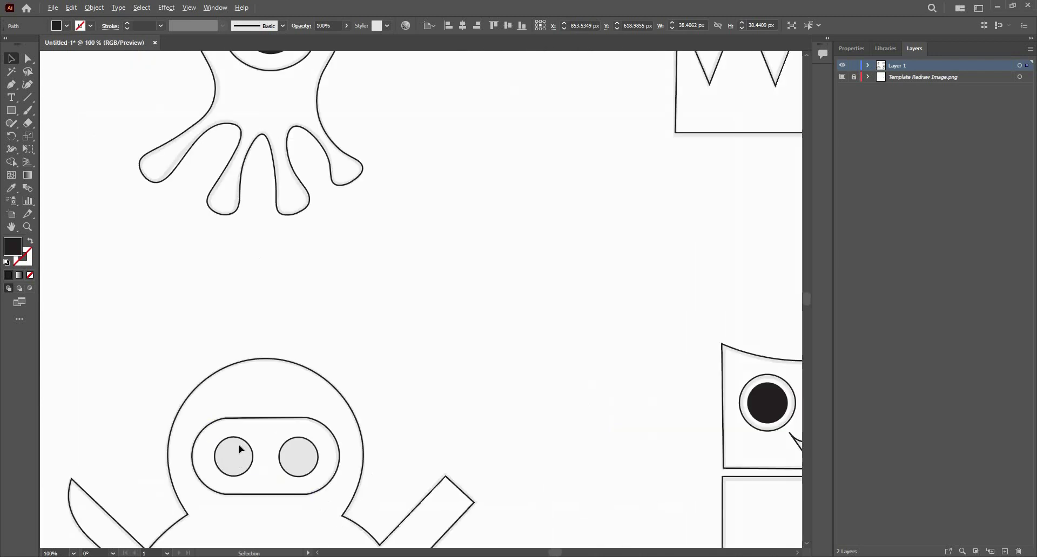
key("ctrl+z")
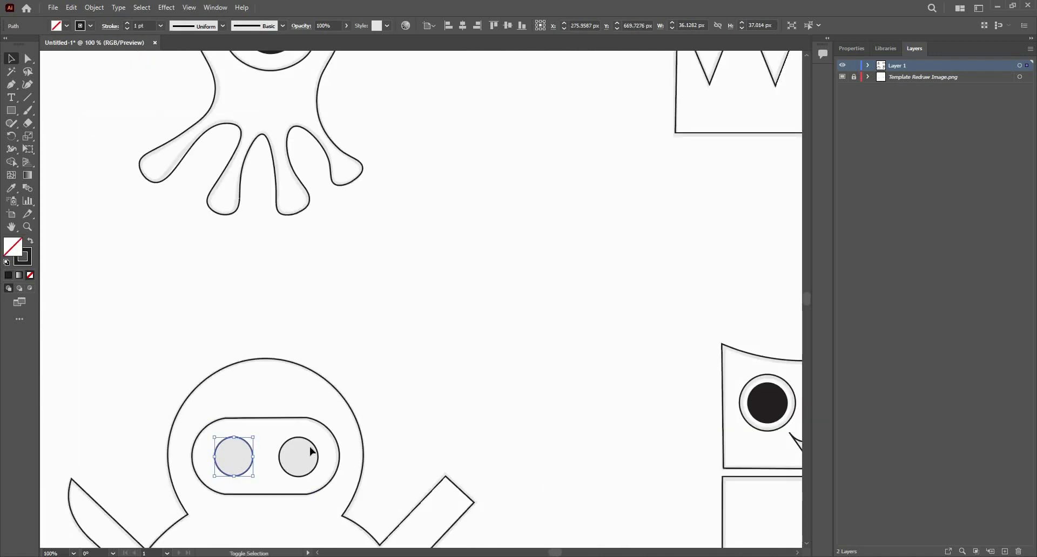
key("shift+x")
left_click(305, 441)
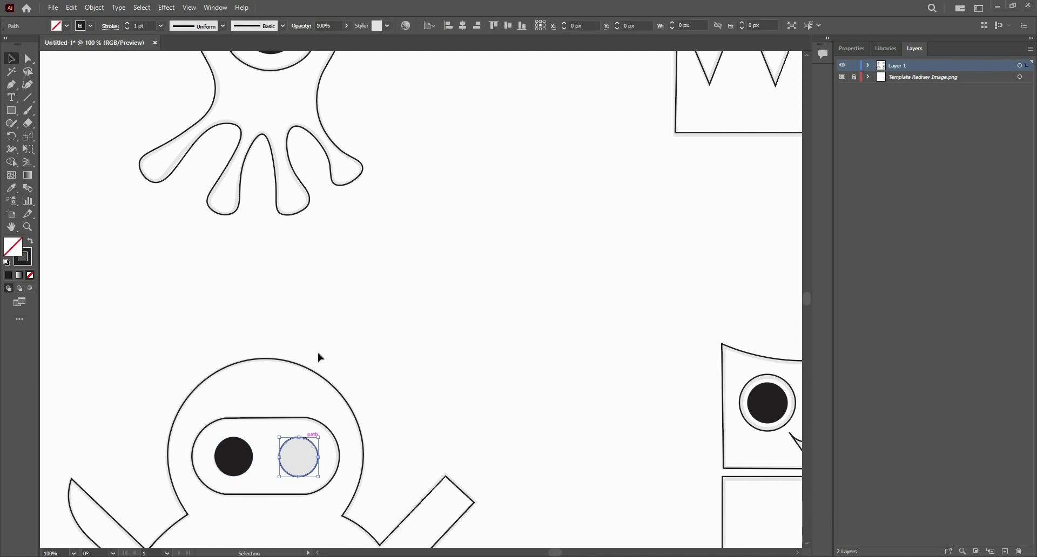
key("shift+x")
key("ctrl+minus")
key("ctrl+minus")
key("ctrl+minus")
key("ctrl+plus")
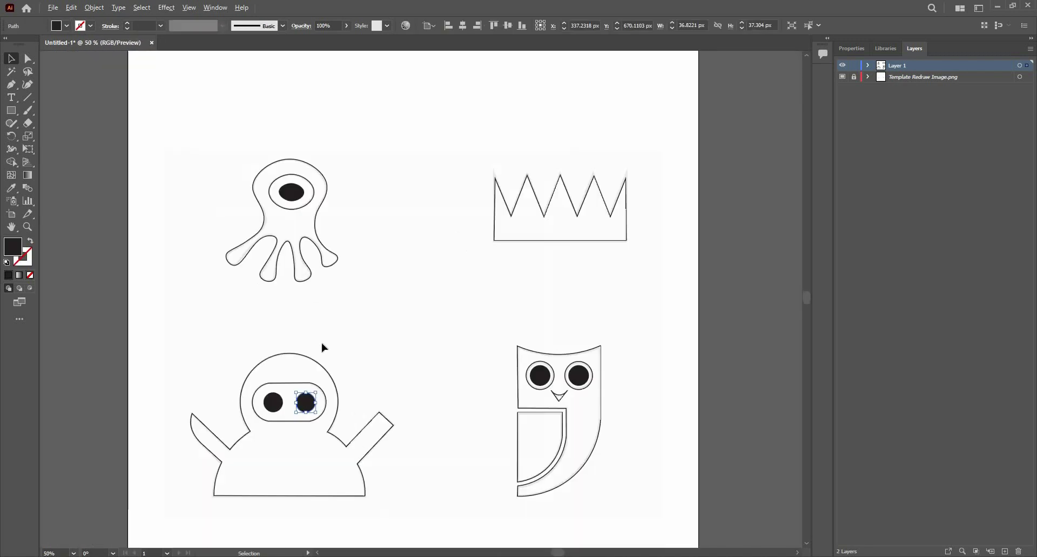
left_click(324, 347)
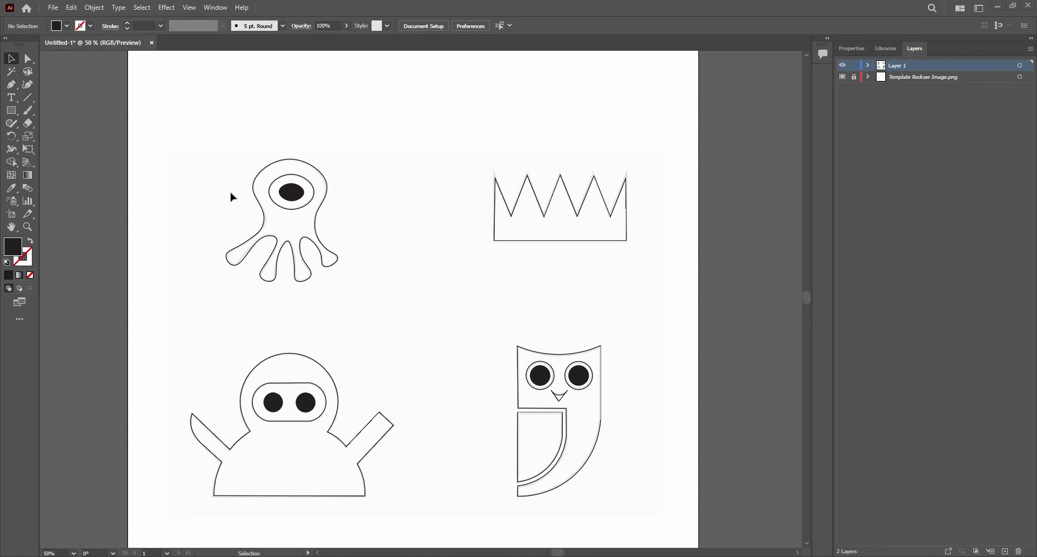
- Fill the outer eye ellipse of the one-eyed creature with white and remove its stroke
scroll(280, 216, "up", 2)
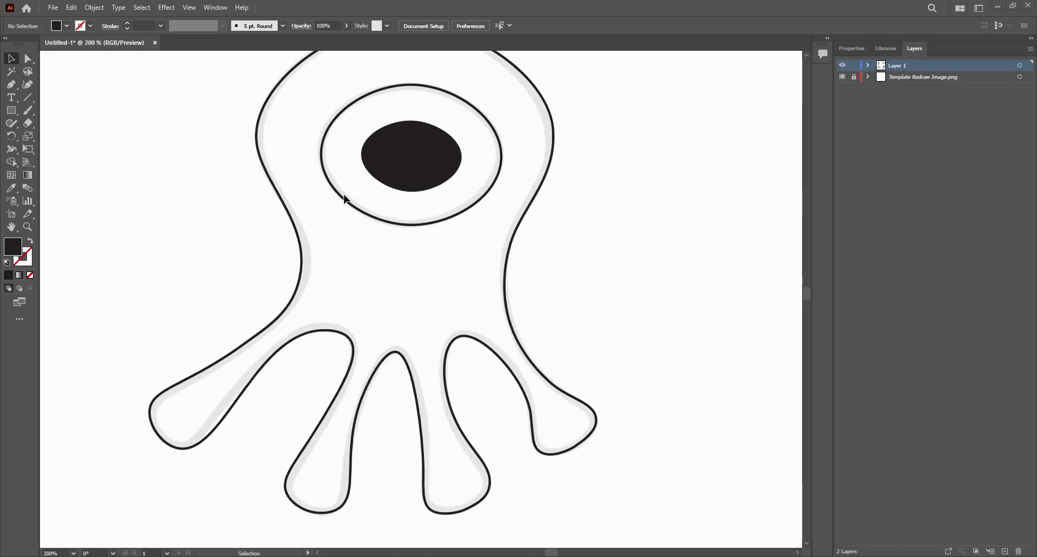
scroll(346, 202, "up", 2)
left_click(344, 202)
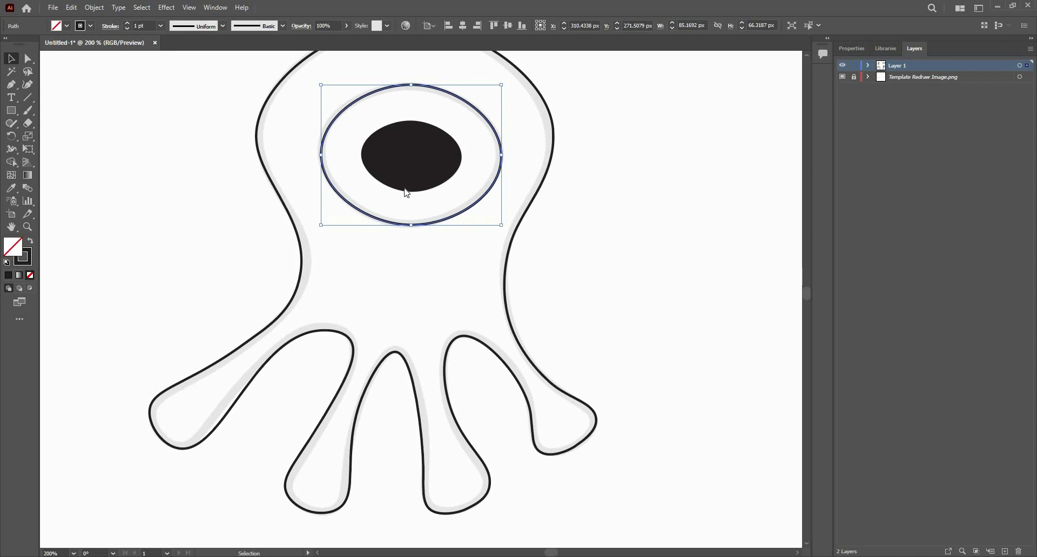
left_click(377, 212)
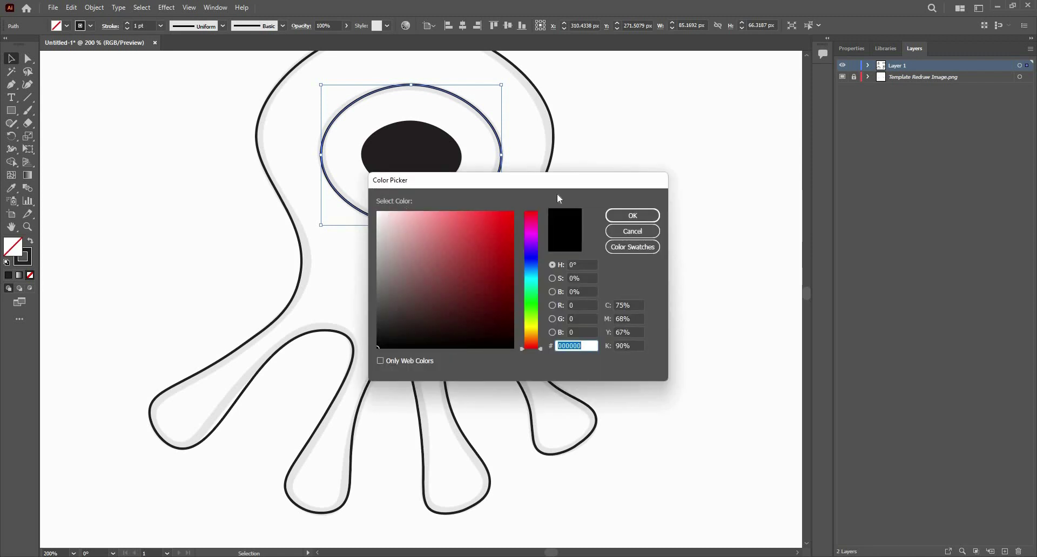
left_click(627, 215)
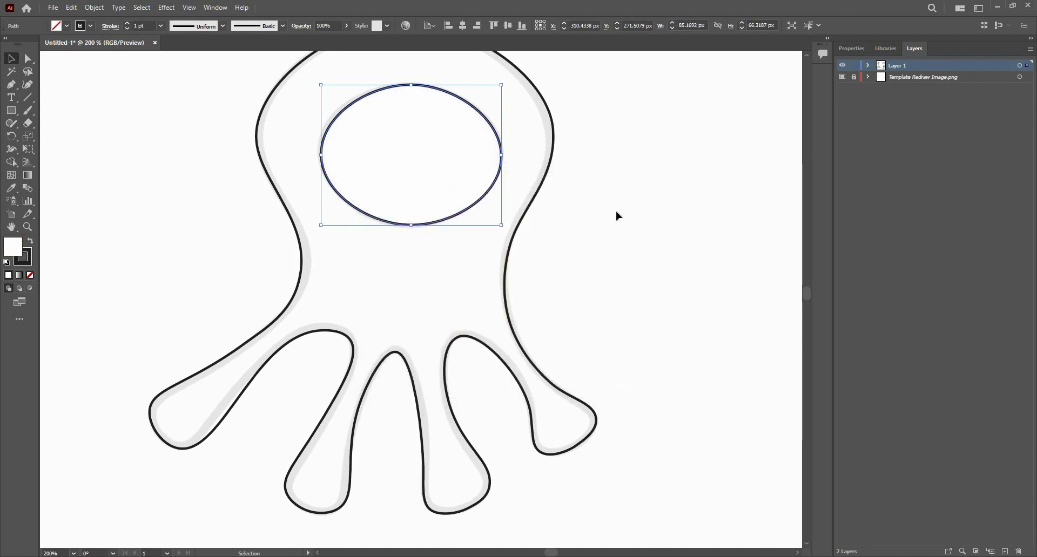
left_click(27, 260)
left_click(31, 275)
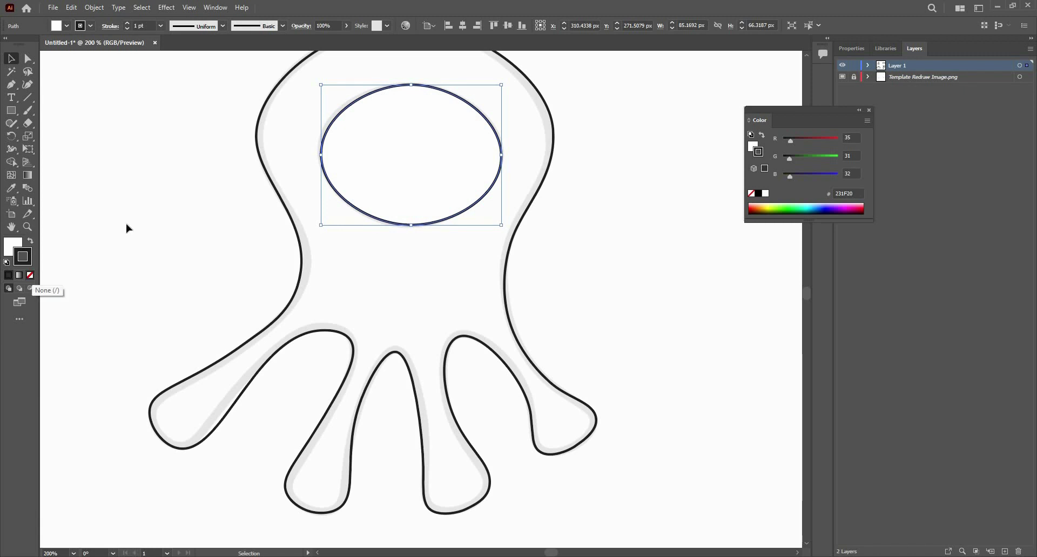
- Send the creature's white eye ellipse to the back, behind the black pupil
right_click(416, 138)
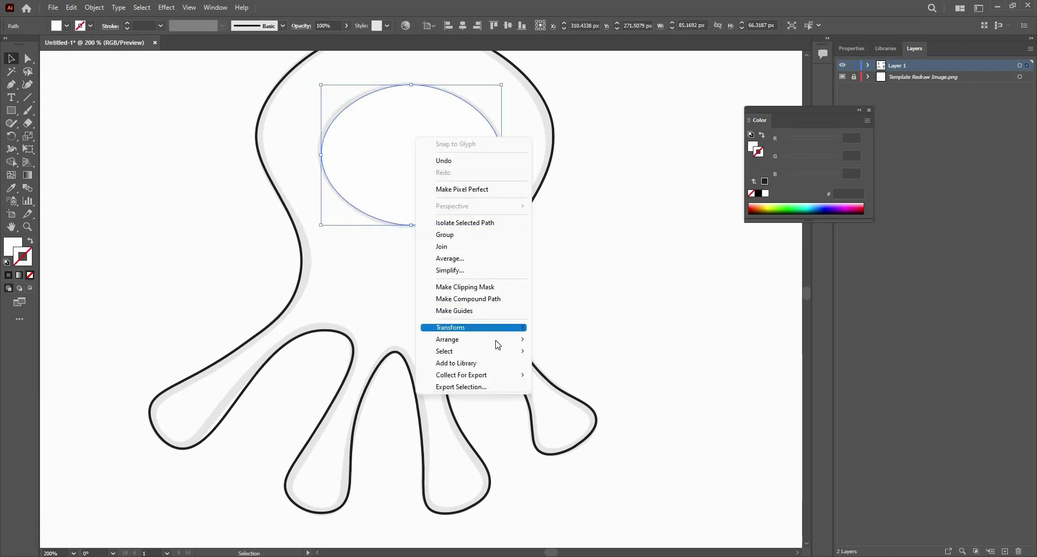
mouse_move(497, 340)
left_click(569, 376)
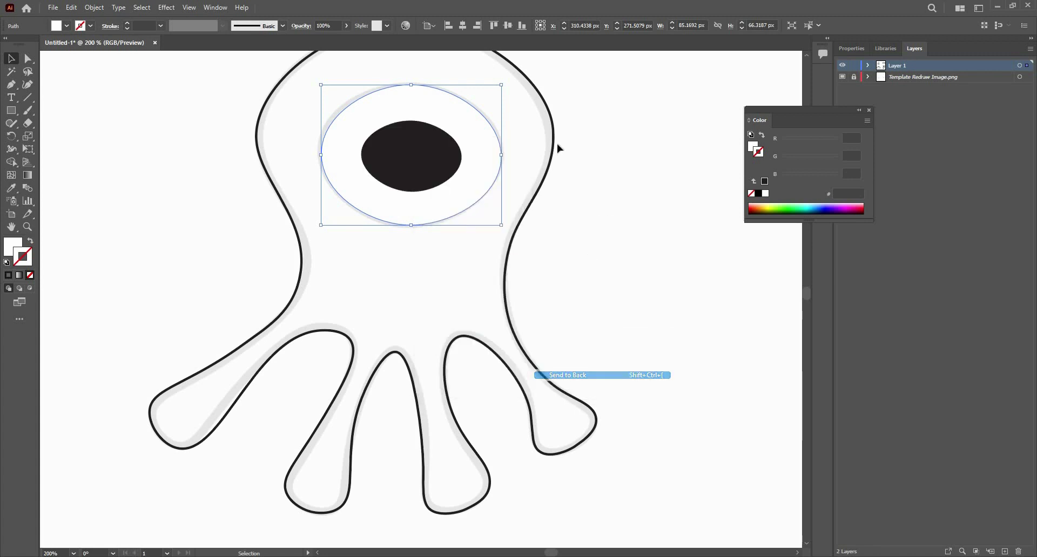
- Fill the one-eyed creature's body outline with the purple B276FF
left_click(549, 116)
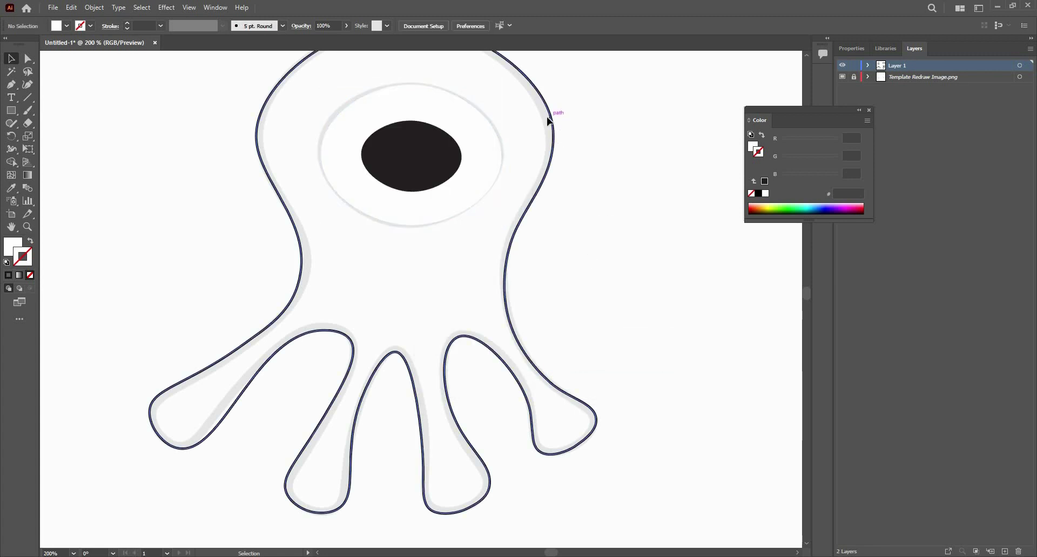
left_click(550, 117)
key("x")
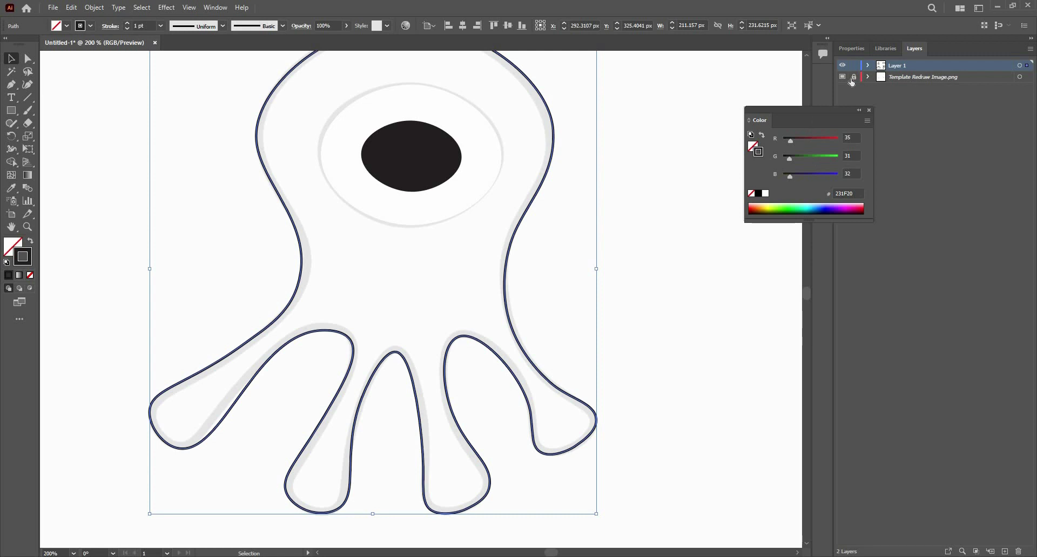
double_click(11, 247)
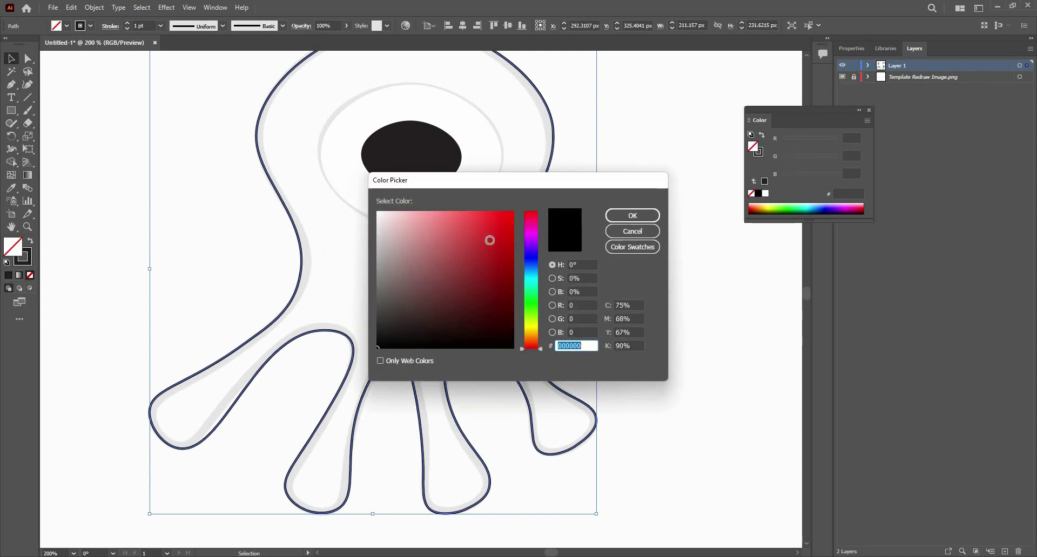
left_click(531, 246)
mouse_move(463, 231)
left_mouse_down()
mouse_move(439, 206)
mouse_move(450, 210)
left_mouse_up()
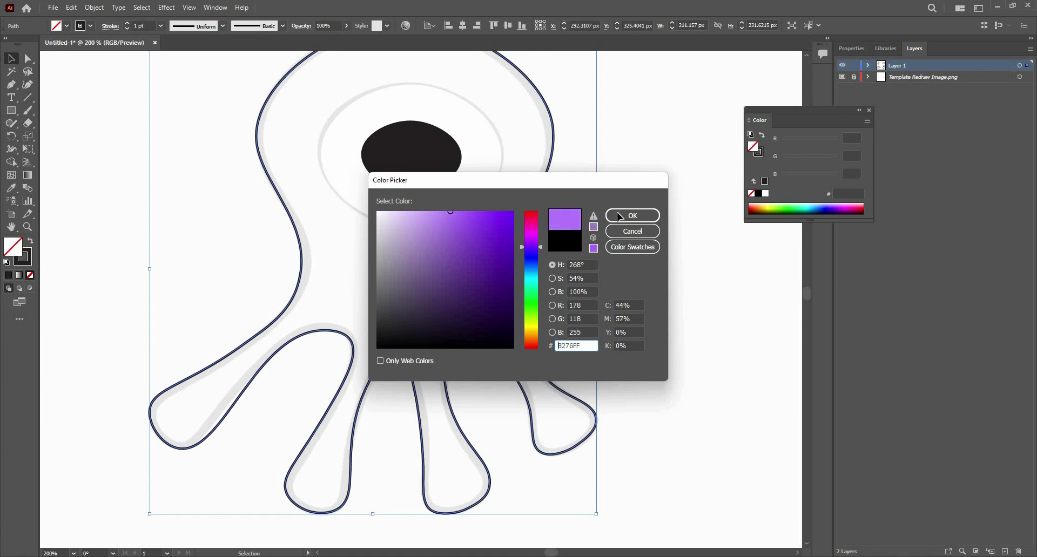
left_click(620, 217)
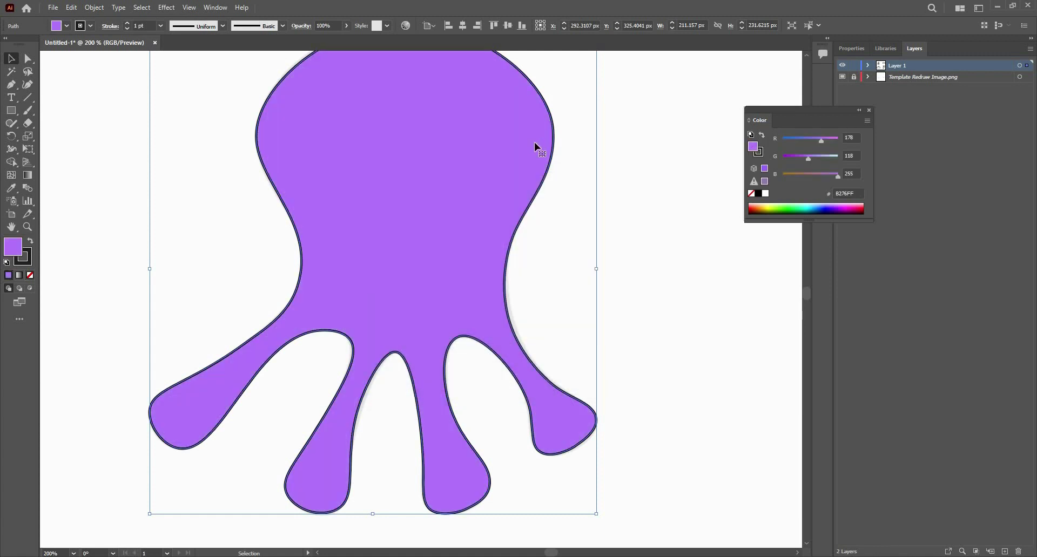
- Send the creature's purple body to the back, behind the white eye and pupil
right_click(508, 153)
mouse_move(615, 355)
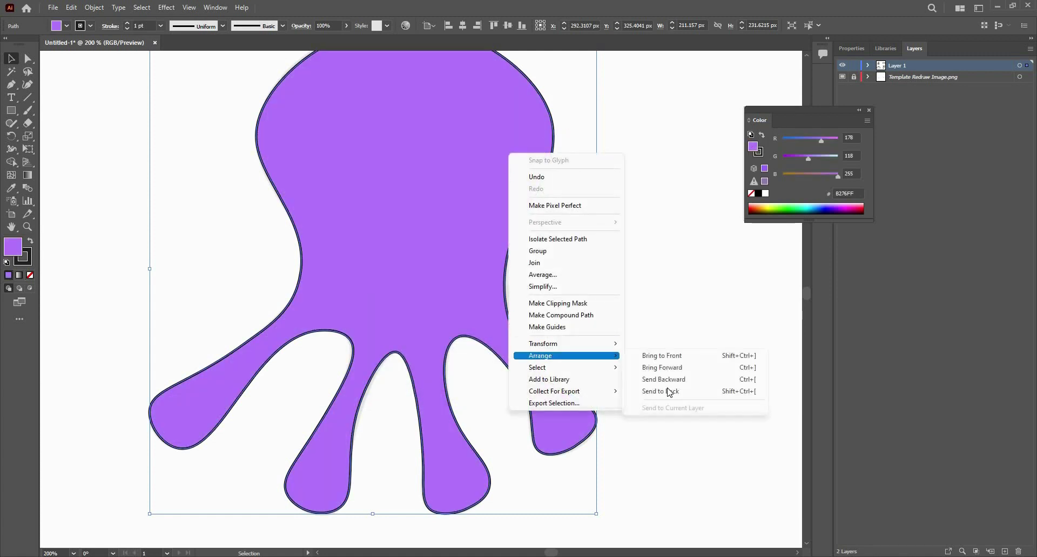
left_click(669, 391)
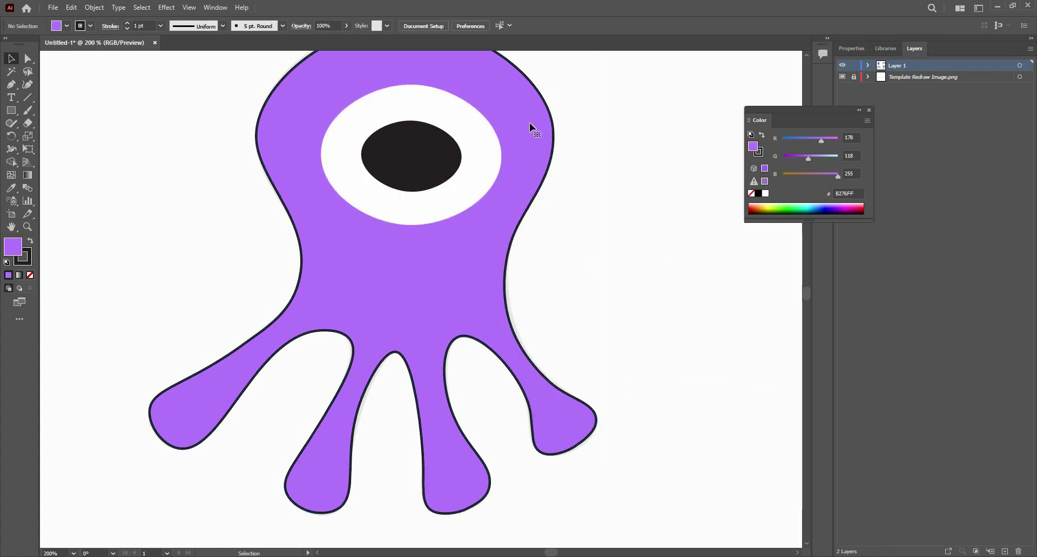
- Remove the stroke from the creature's purple body and make its fill the active colour for editing
left_click(31, 276)
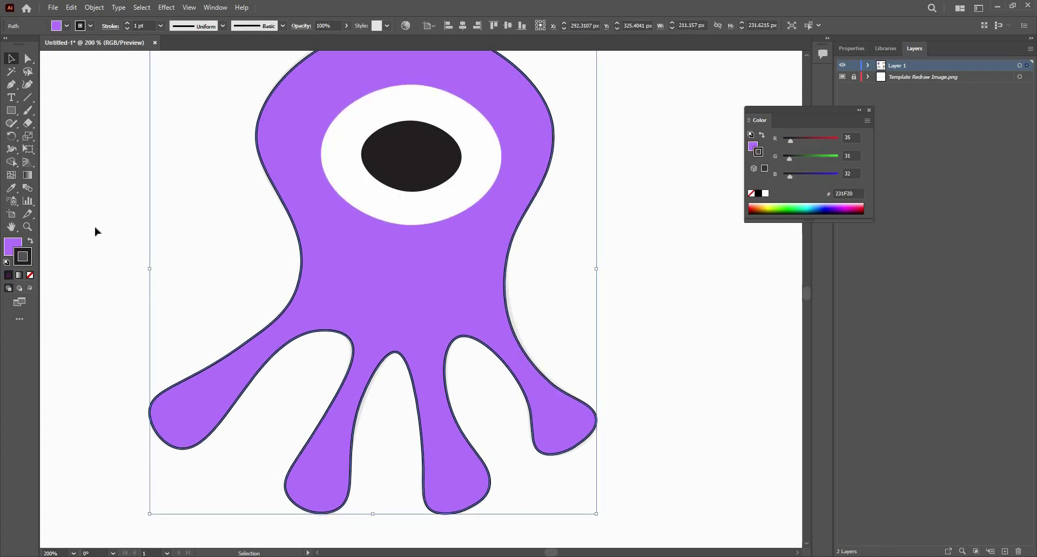
left_click(553, 201)
left_click(553, 202)
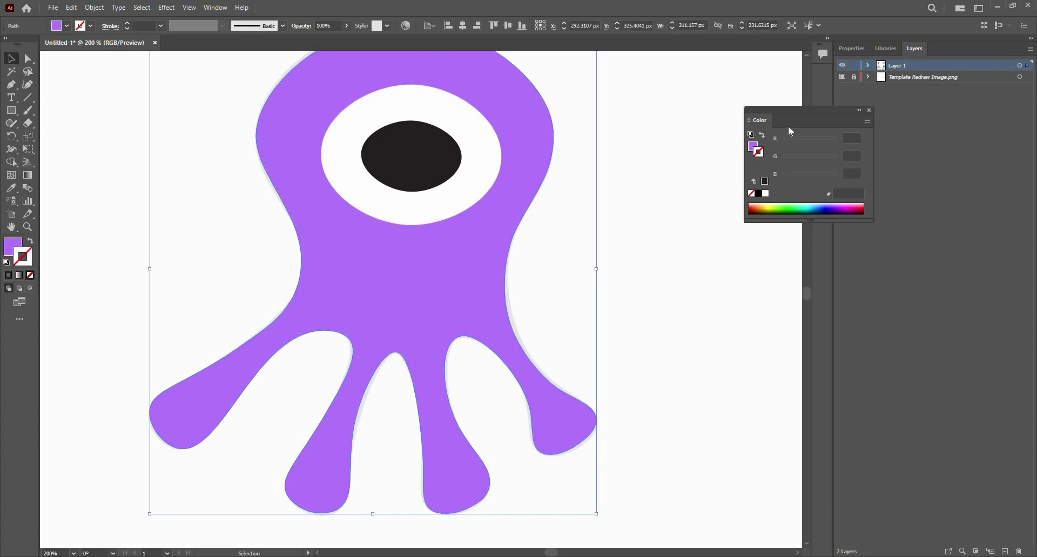
left_click(753, 146)
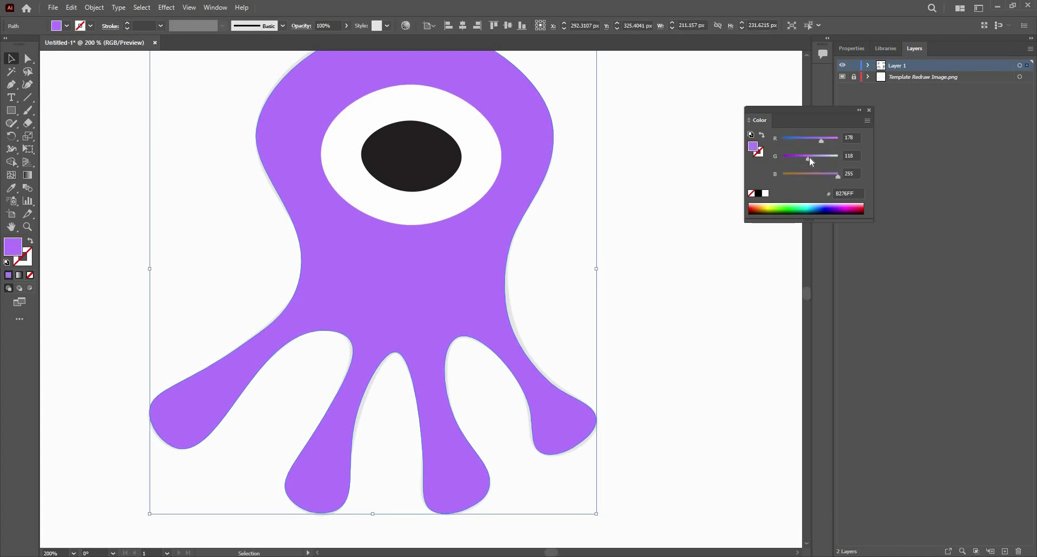
- Lighten the one-eyed creature's body fill to the pale purple B2AEFF, deselect it and close the colour settings
left_click_drag(816, 158, 821, 159)
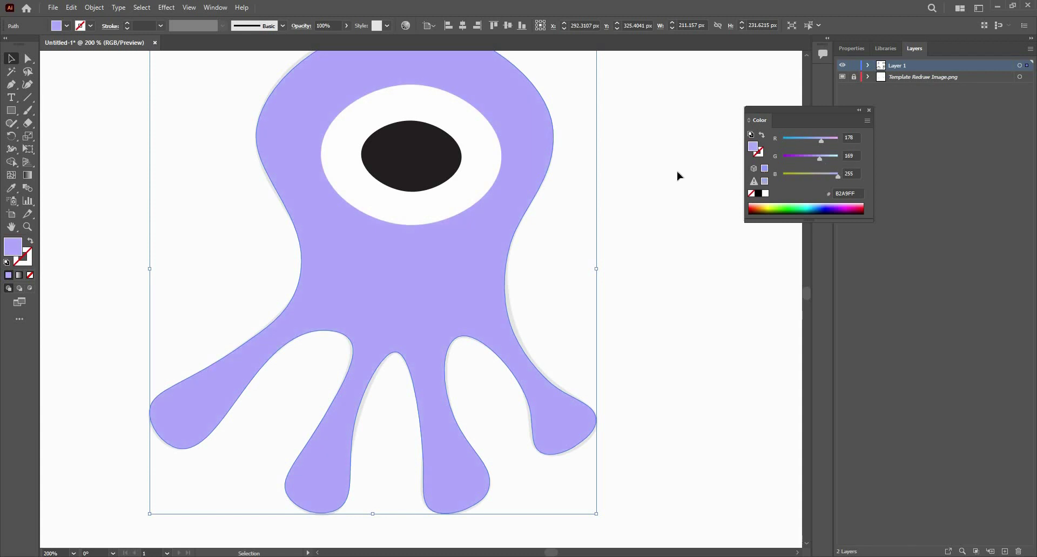
key("ctrl+shift+a")
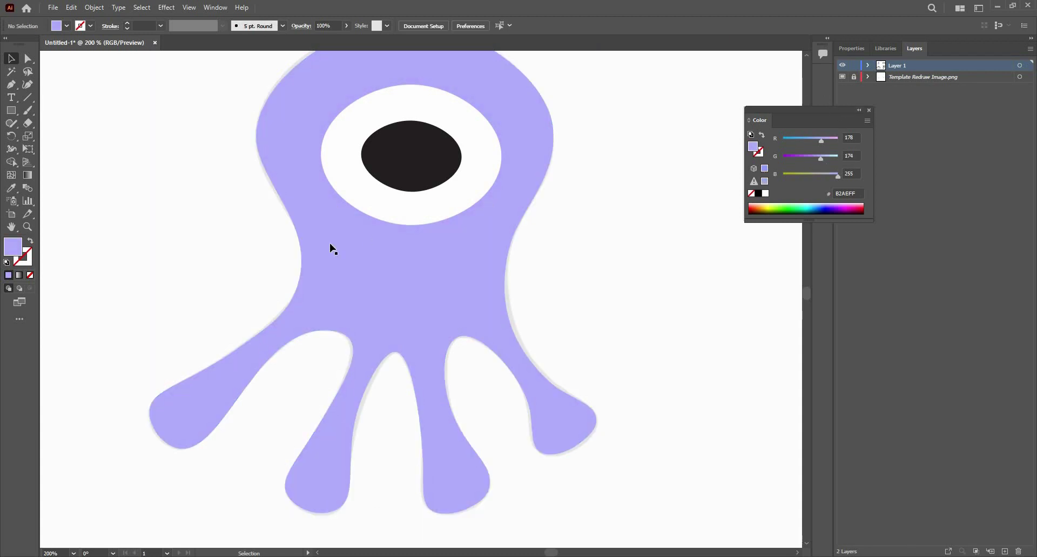
key("F6")
- Fill the crown outline with the green 00AD46 and remove its stroke
scroll(290, 264, "down", 3)
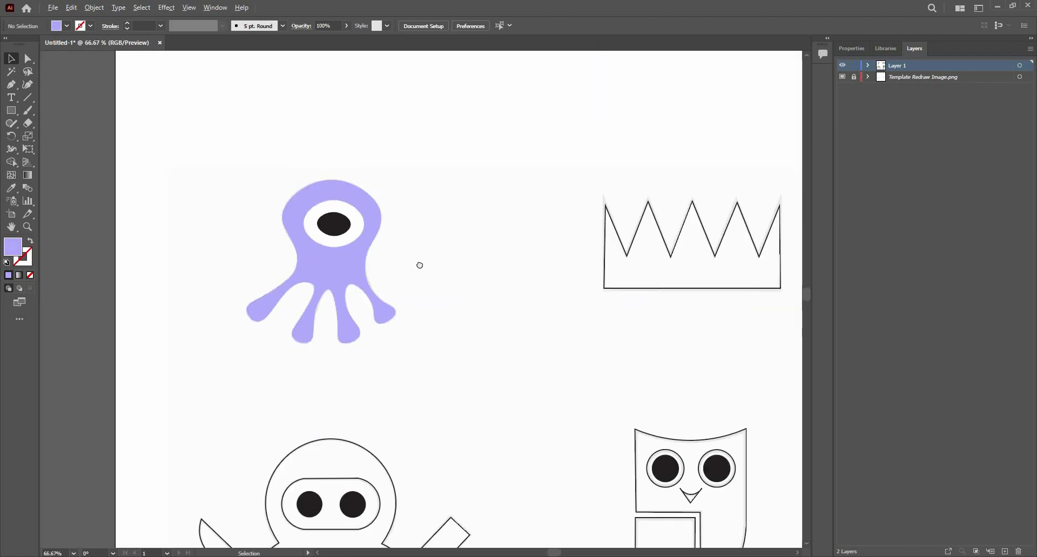
scroll(599, 196, "up", 3)
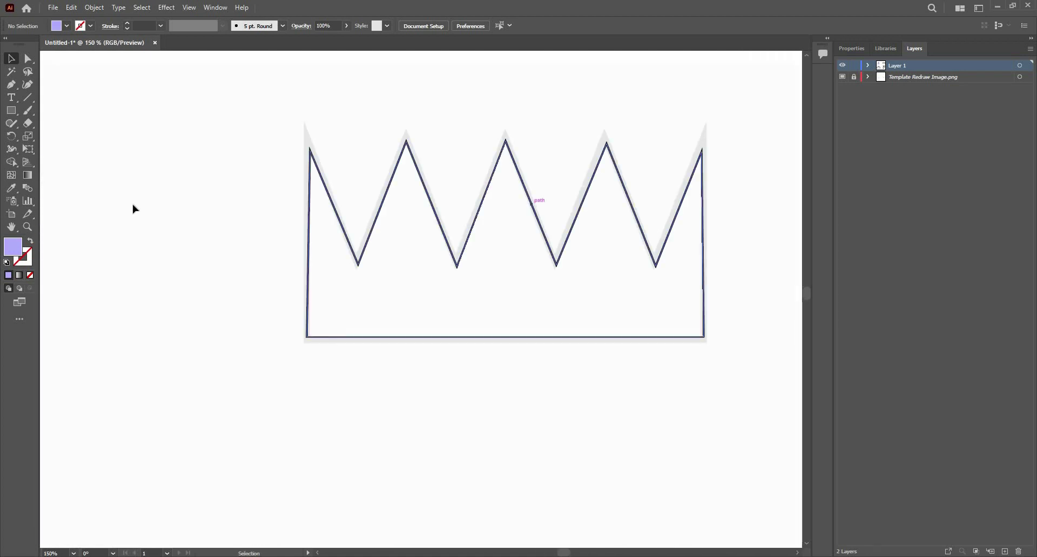
left_click(531, 205)
key("F6")
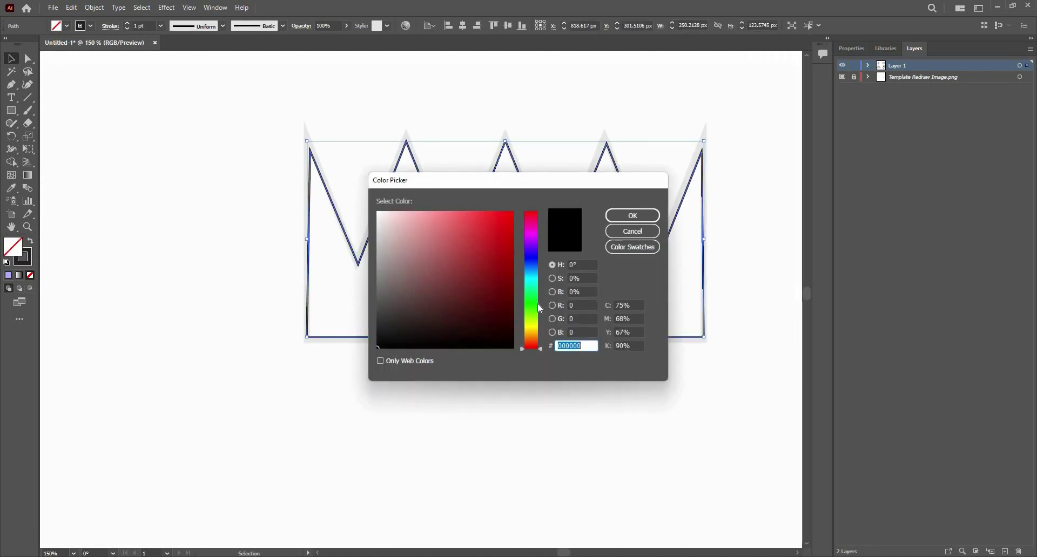
left_click(531, 294)
left_click_drag(486, 224, 480, 211)
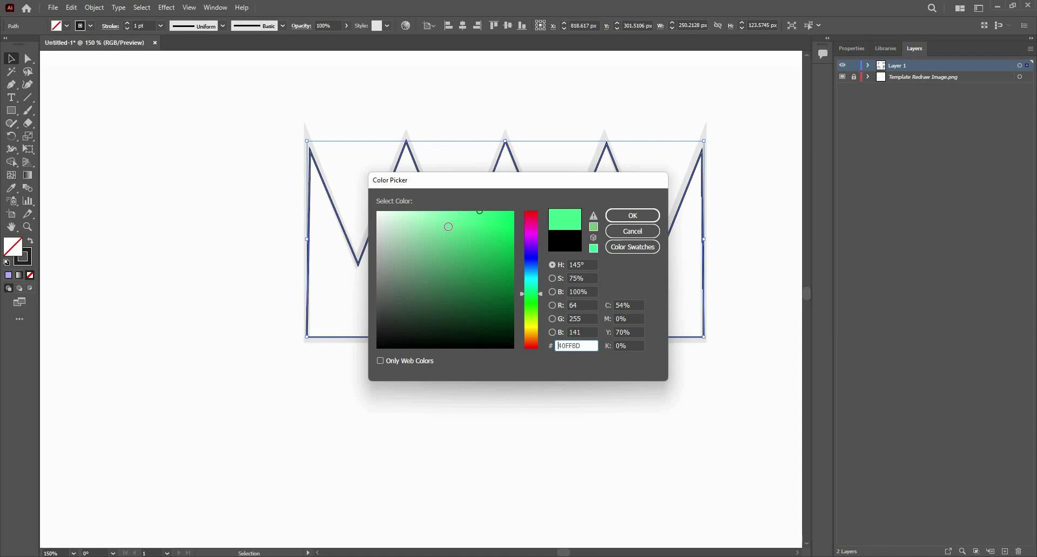
left_click_drag(449, 250, 519, 265)
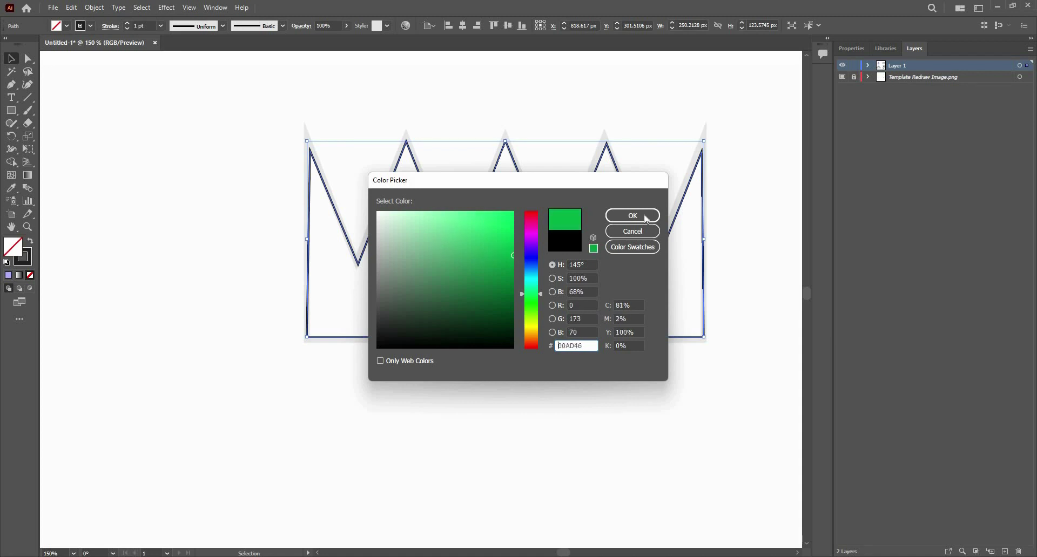
left_click(646, 221)
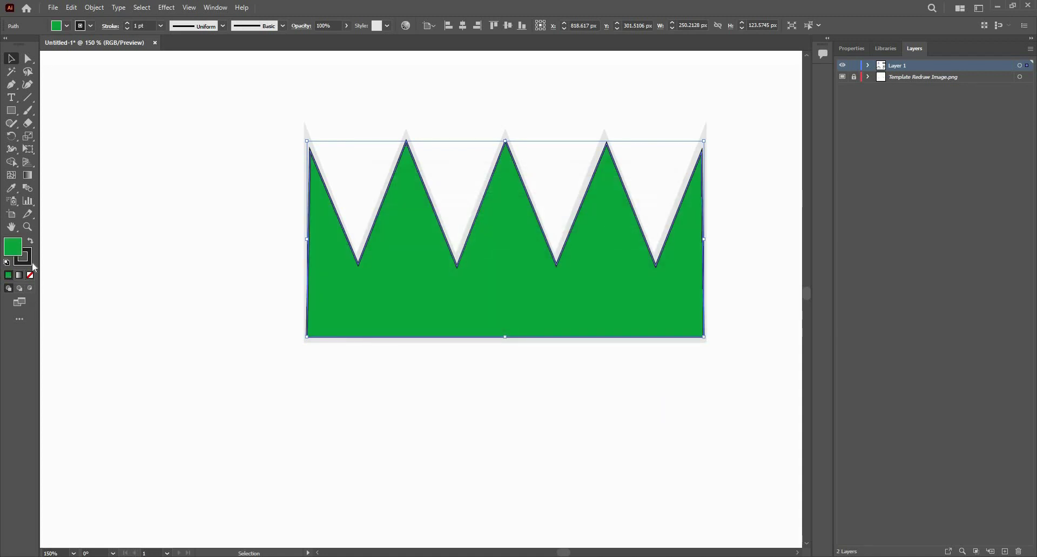
left_click(30, 275)
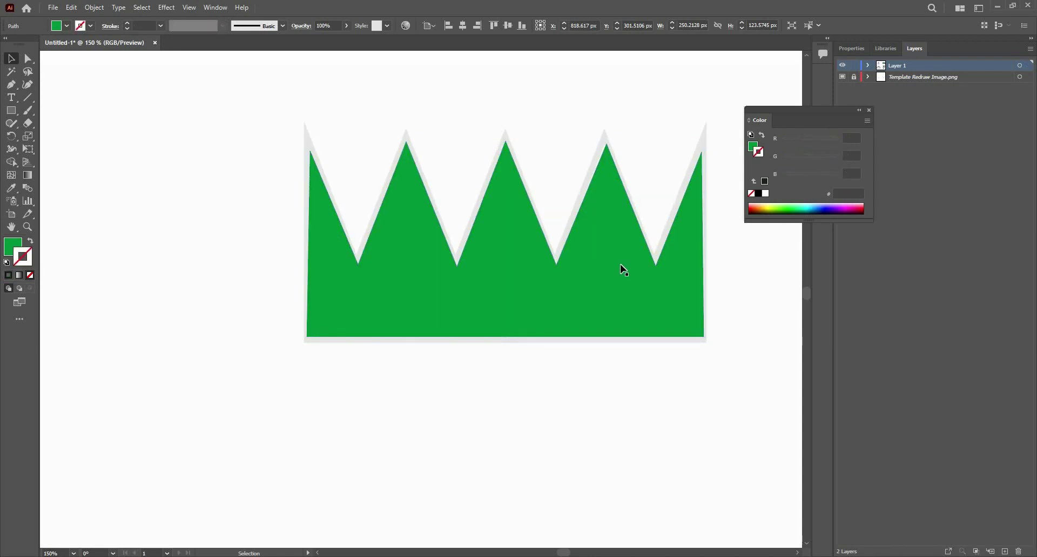
- Fill the rounded eye opening on the ninja's face with white FFFFFF
scroll(621, 266, "down", 2)
left_click_drag(537, 414, 614, 202)
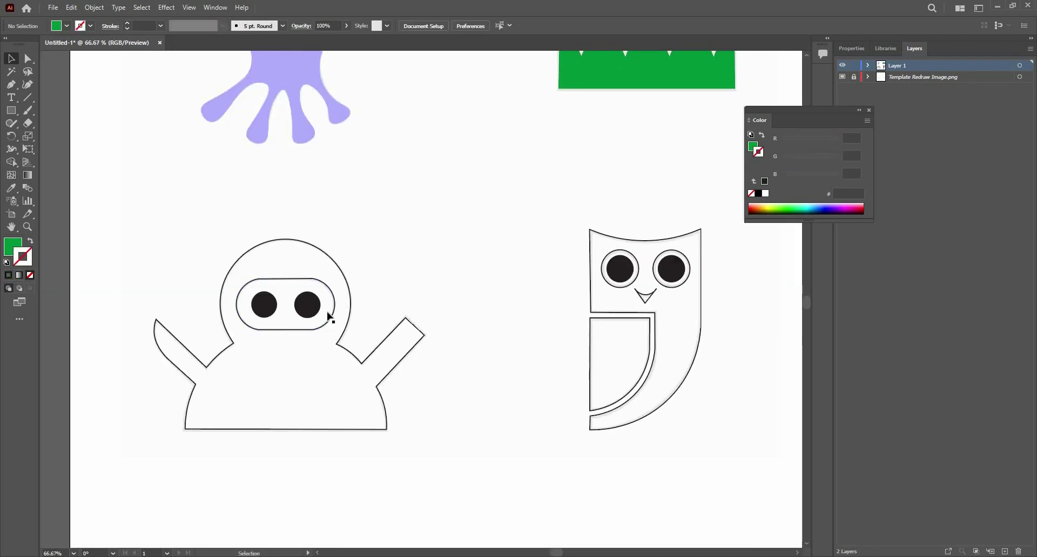
scroll(329, 317, "up", 3)
scroll(340, 315, "down", 4)
scroll(307, 293, "up", 1)
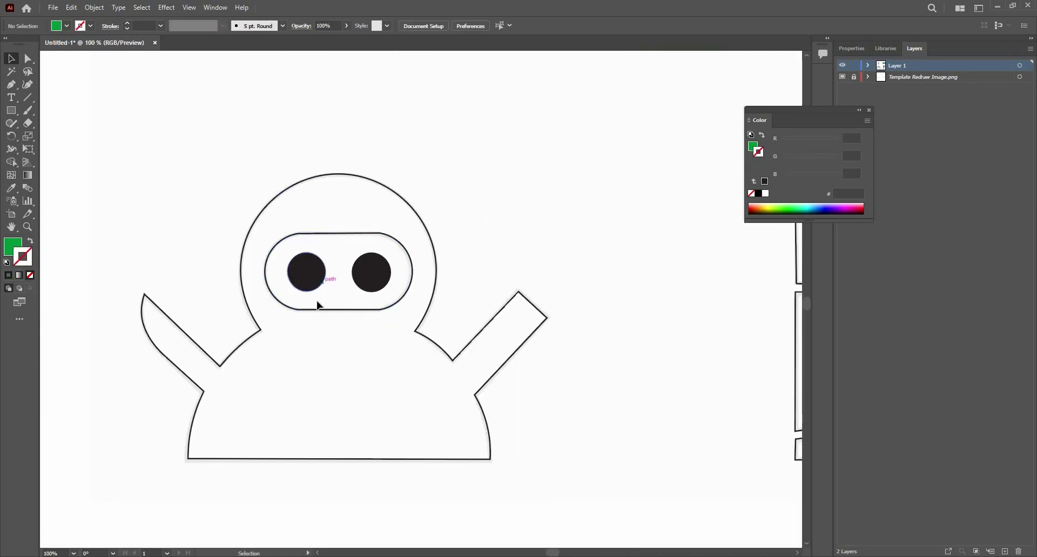
scroll(318, 306, "up", 1)
left_click(327, 310)
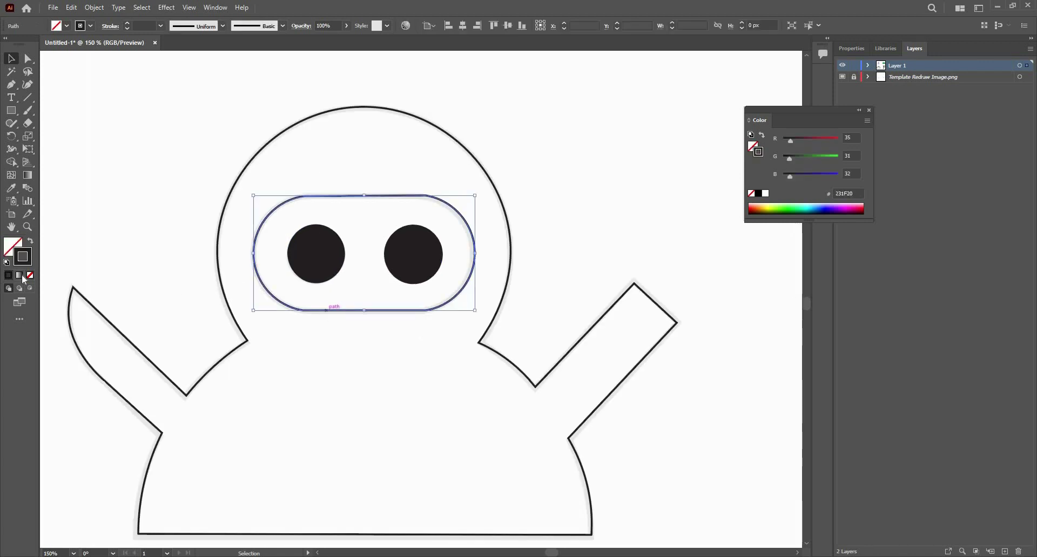
scroll(320, 312, "up", 1)
scroll(322, 320, "up", 1)
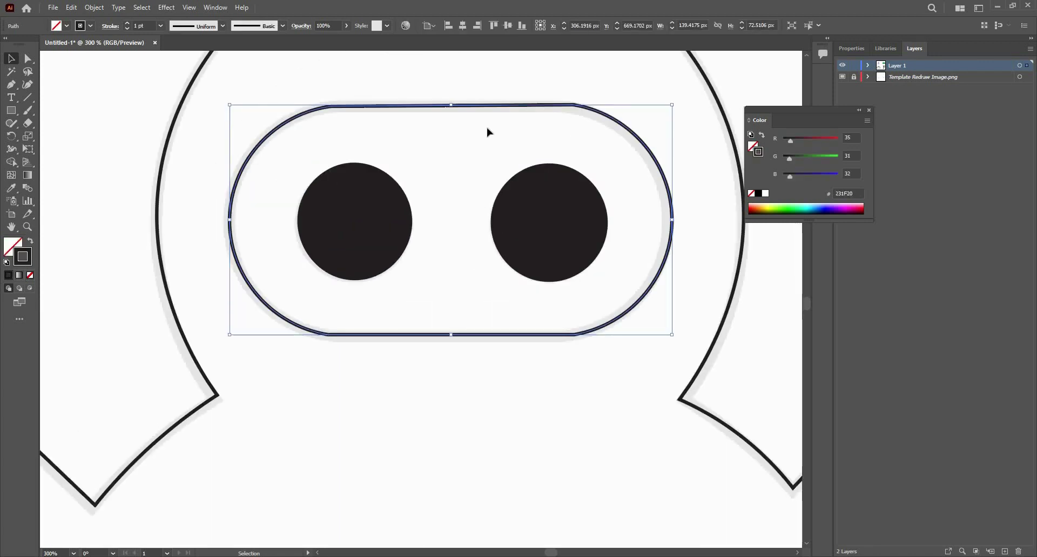
left_click(446, 126)
left_click(428, 108)
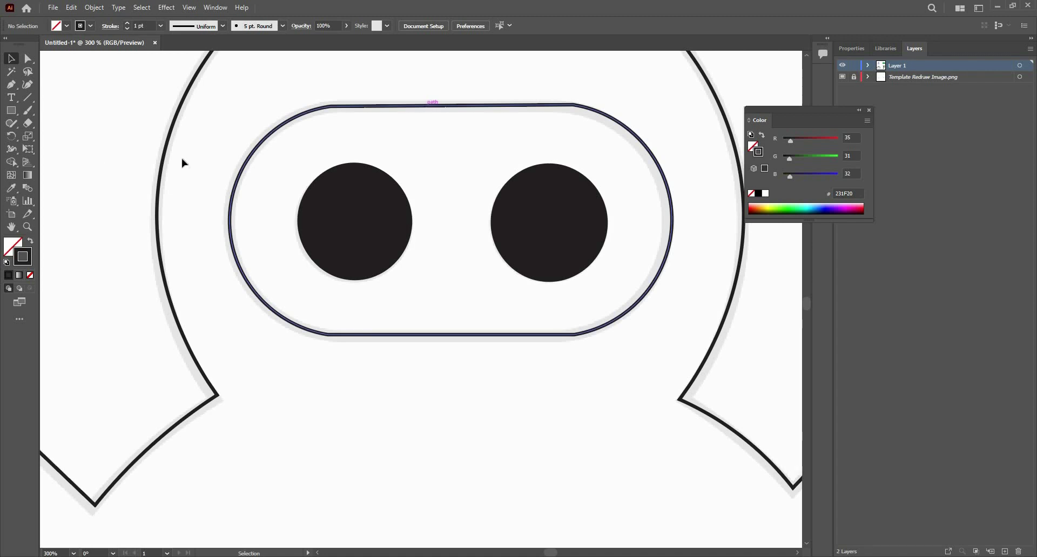
left_click(15, 245)
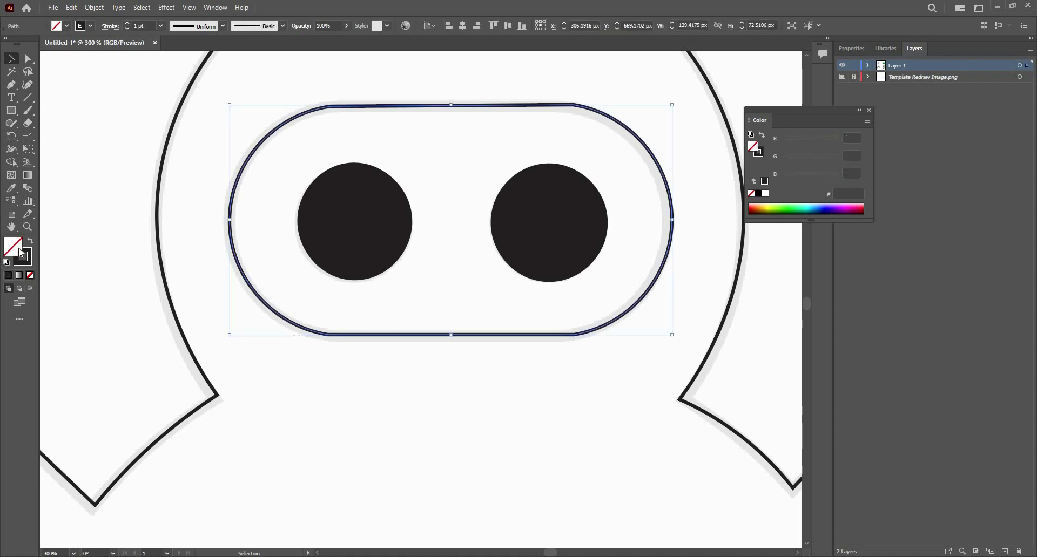
type("FFFFFF")
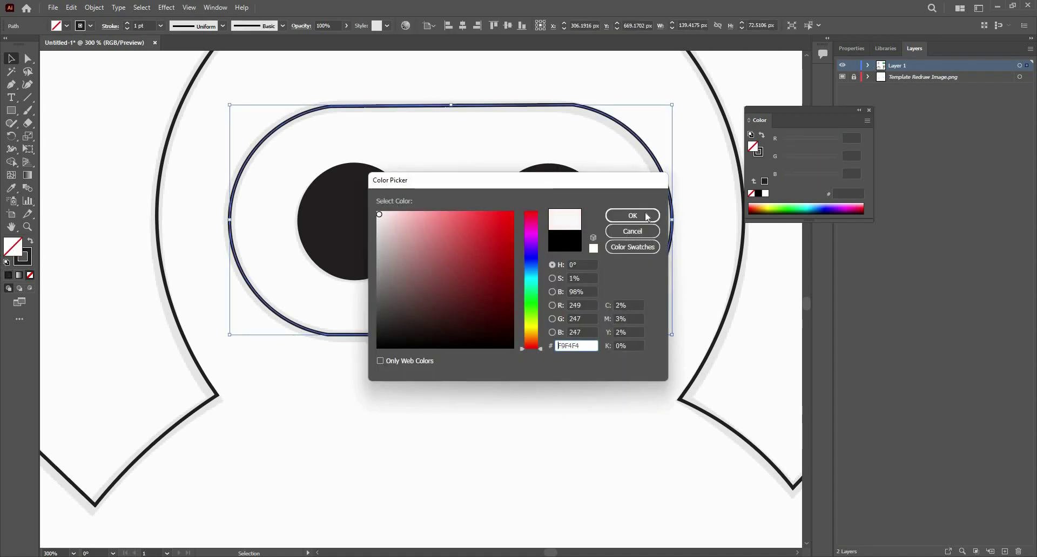
left_click(648, 220)
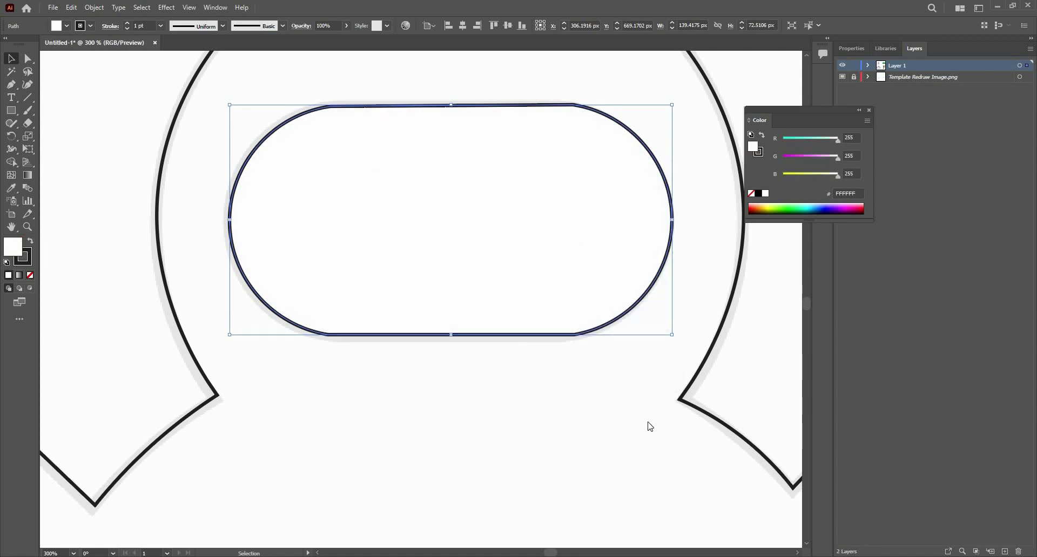
- Send the ninja's white eye opening to the back, behind the two black eyes
right_click(650, 449)
mouse_move(648, 439)
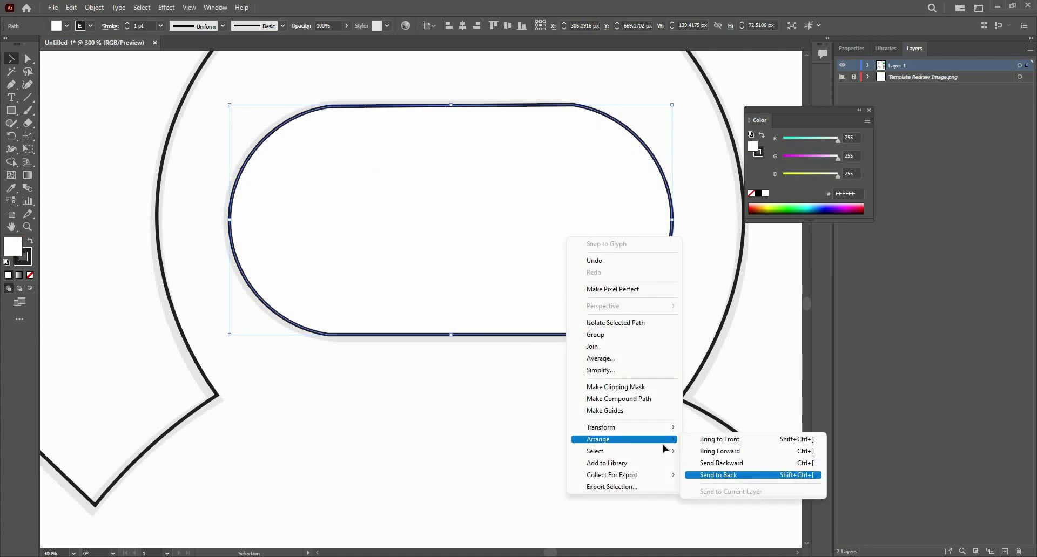
left_click(718, 475)
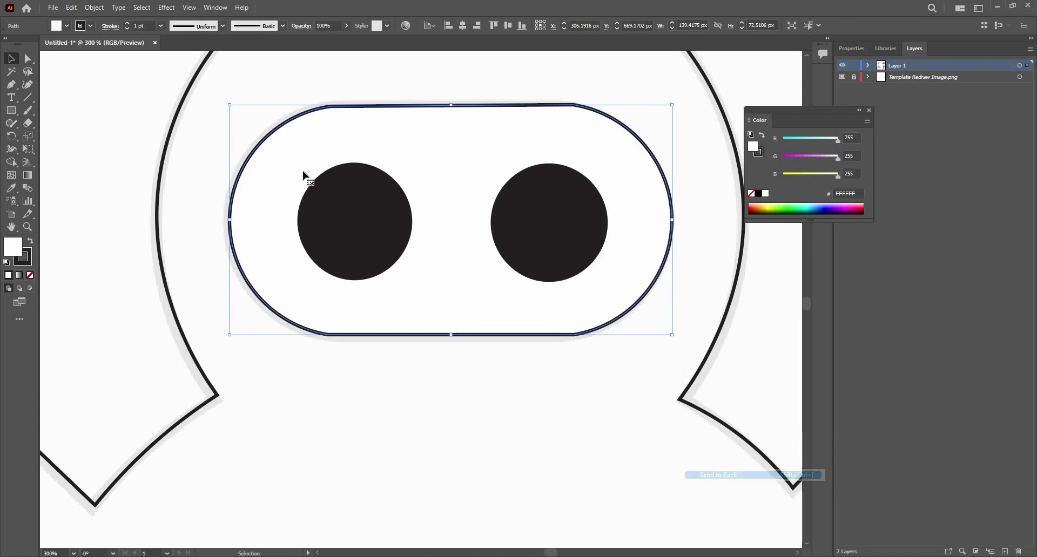
- Fill the ninja's body outline with the dark grey 353535
left_click(157, 207)
left_click(158, 207)
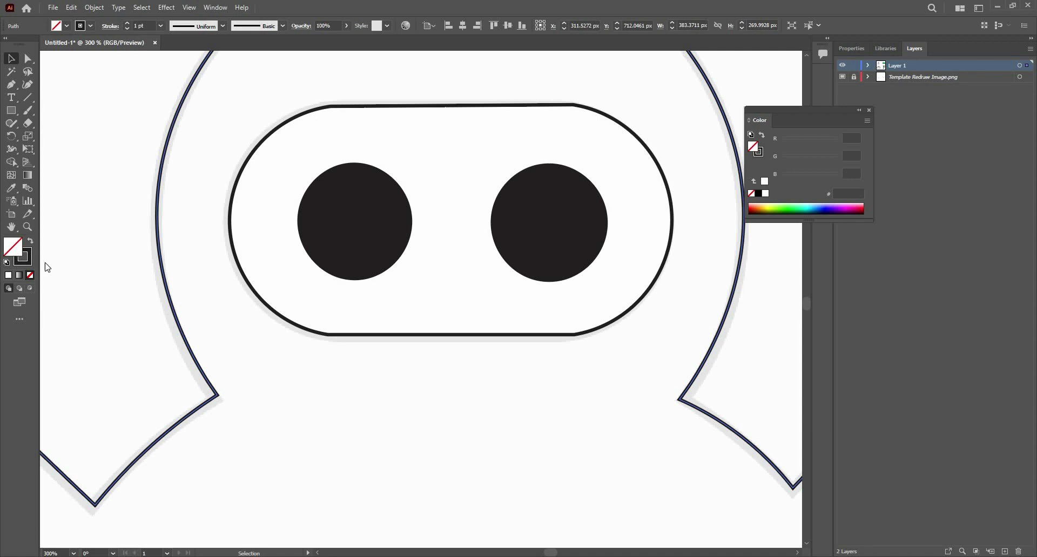
left_click_drag(381, 340, 373, 308)
type("353535")
key("Return")
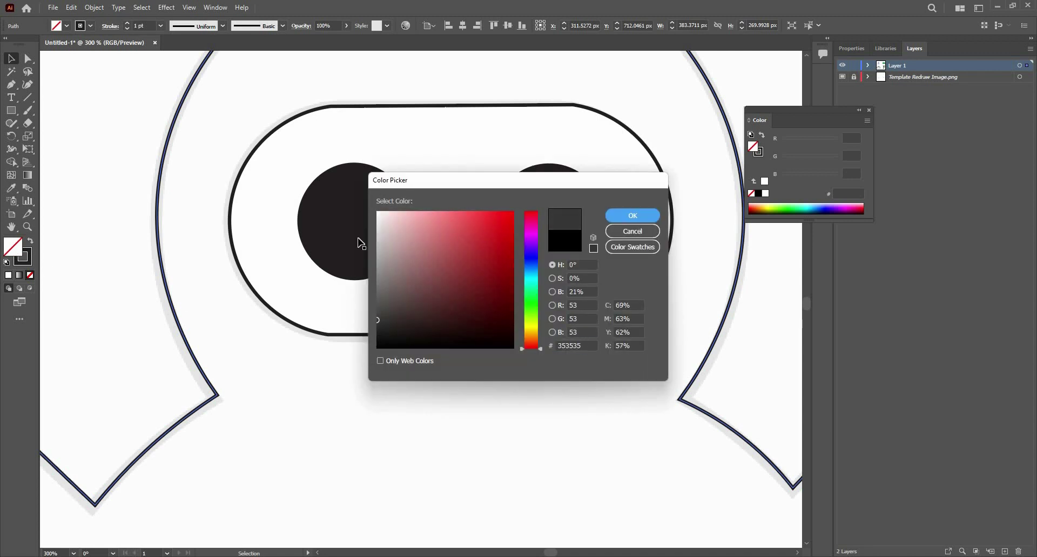
- Send the ninja's dark grey body to the back, behind the white eye opening and the eyes
scroll(335, 242, "down", 1)
scroll(381, 276, "down", 3)
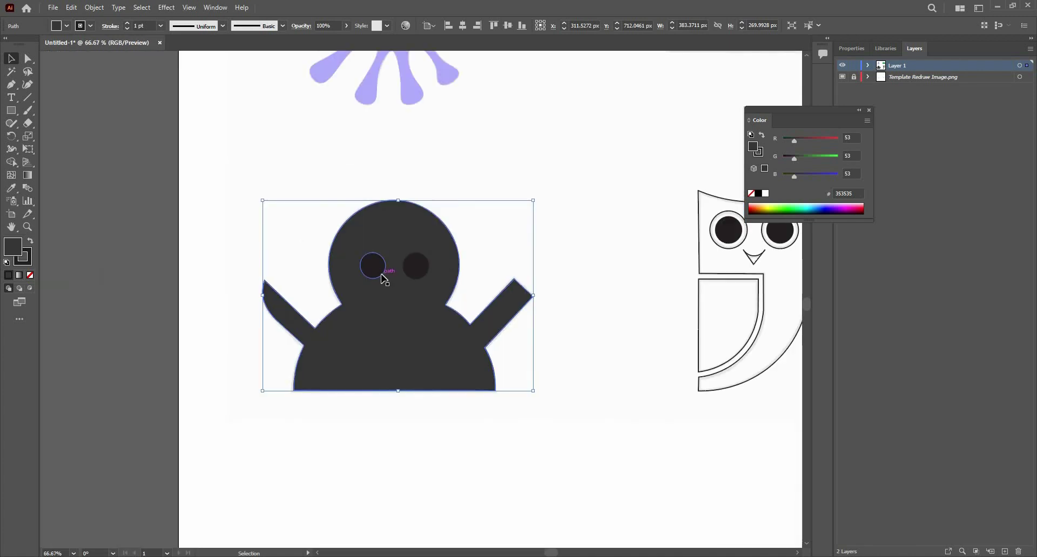
key("ctrl")
key("ctrl+bracketleft")
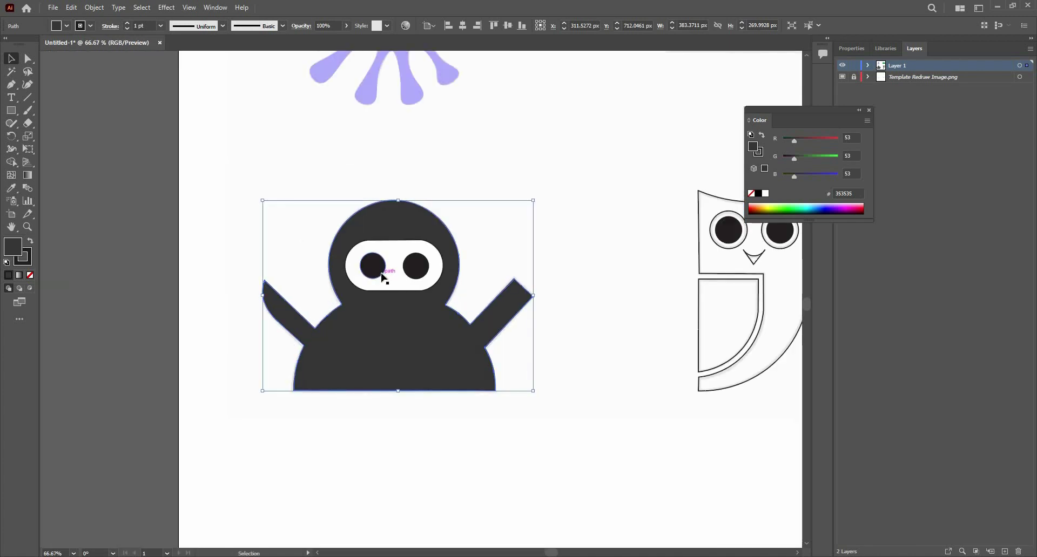
- Remove the strokes from the ninja's white eye opening and dark grey body, and deselect everything
scroll(340, 274, "up", 3)
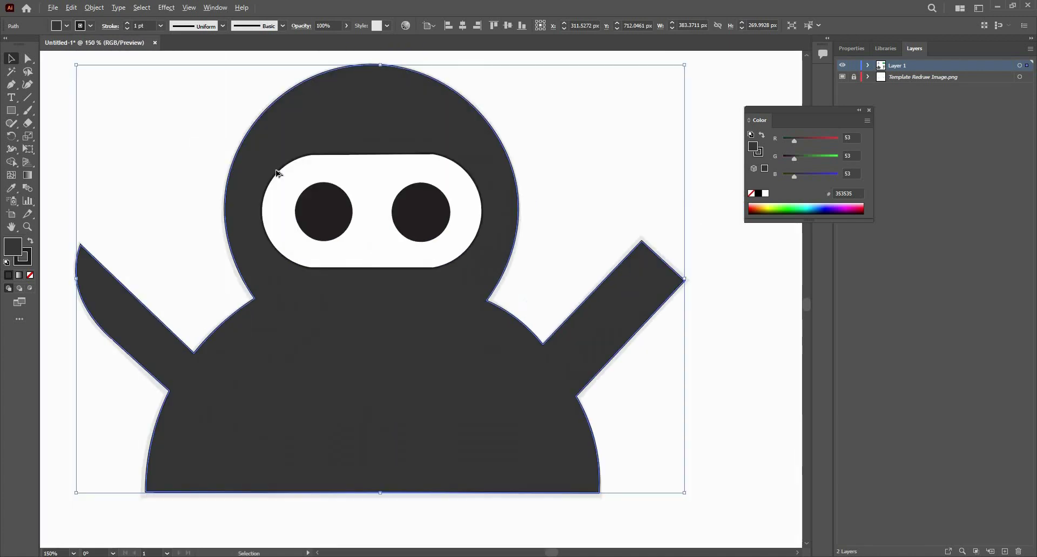
scroll(276, 170, "up", 2)
left_click(281, 238)
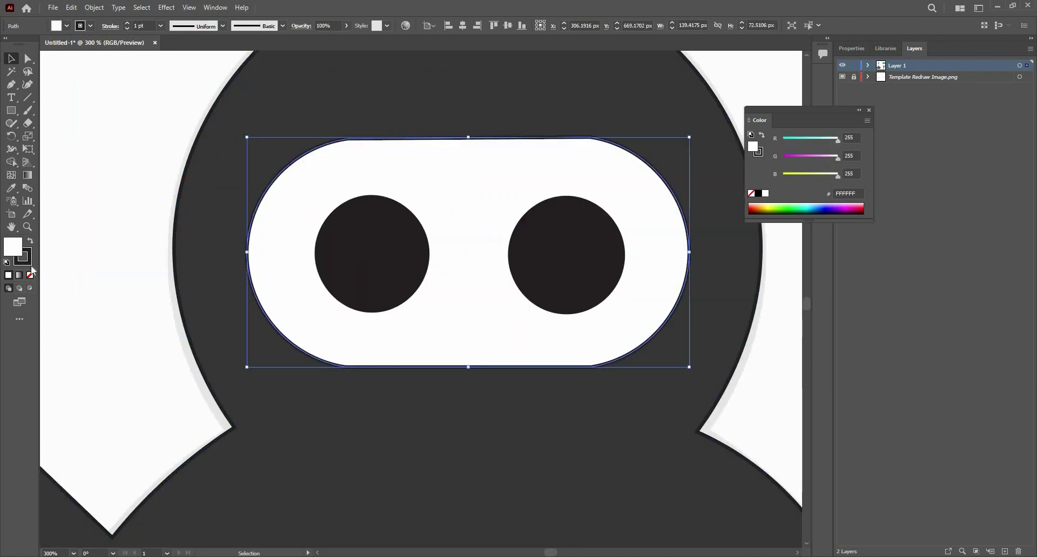
left_click(25, 259)
left_click(31, 274)
left_click(183, 225)
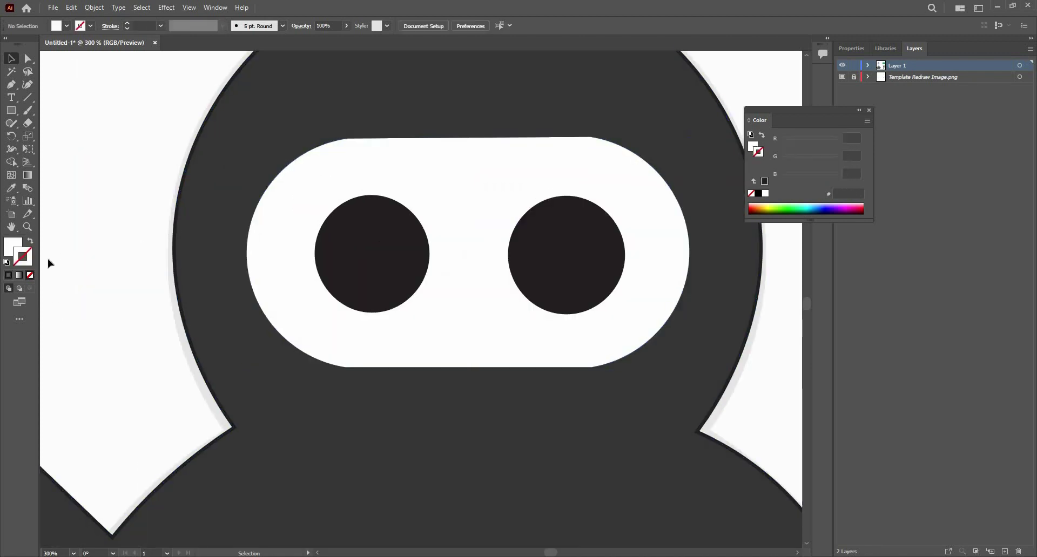
key("ctrl+shift+a")
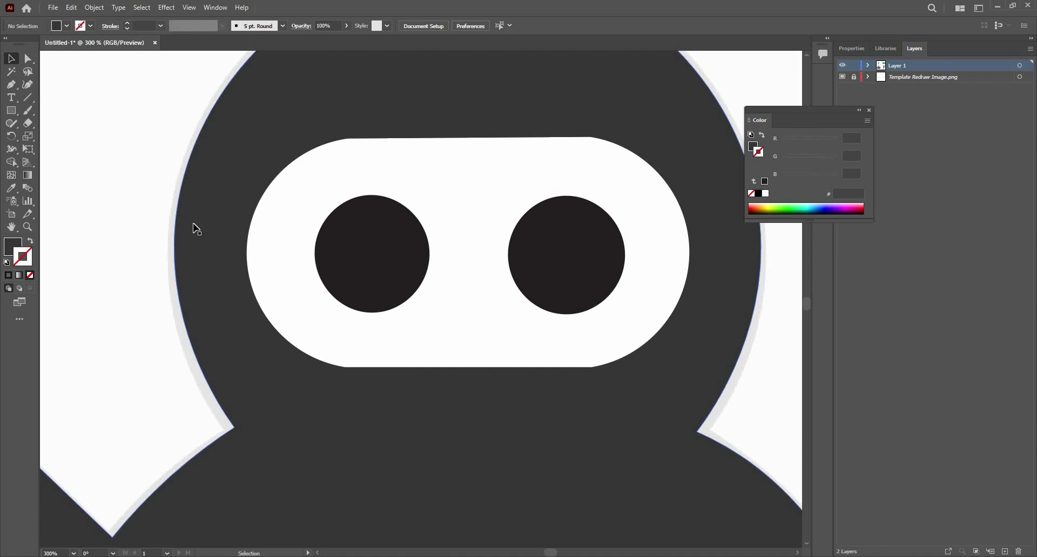
- Fill the owl's body outline with the brown 936500 and raise its red value to 205 for the orange CD6500
scroll(196, 229, "down", 4)
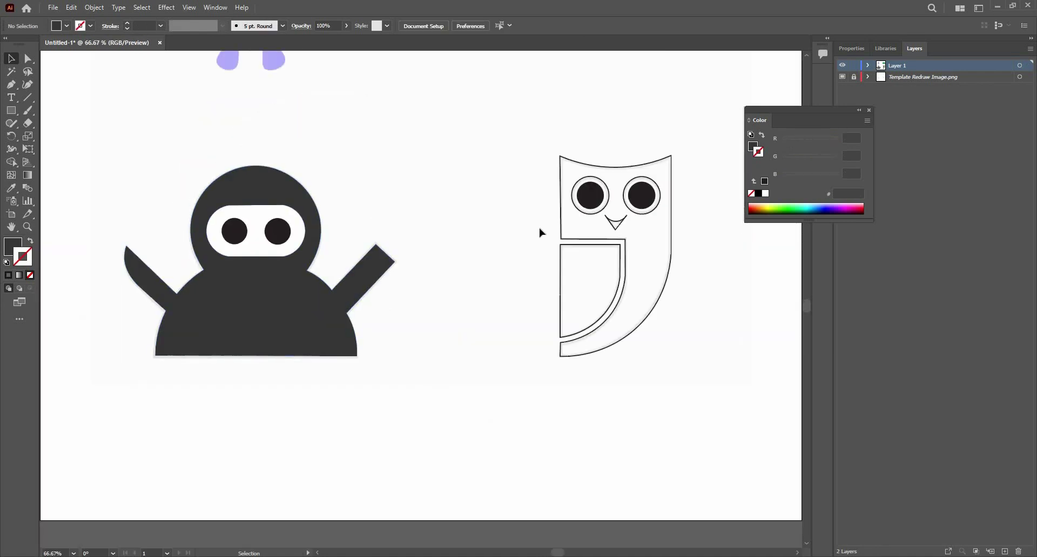
scroll(684, 207, "up", 1)
scroll(588, 162, "up", 1)
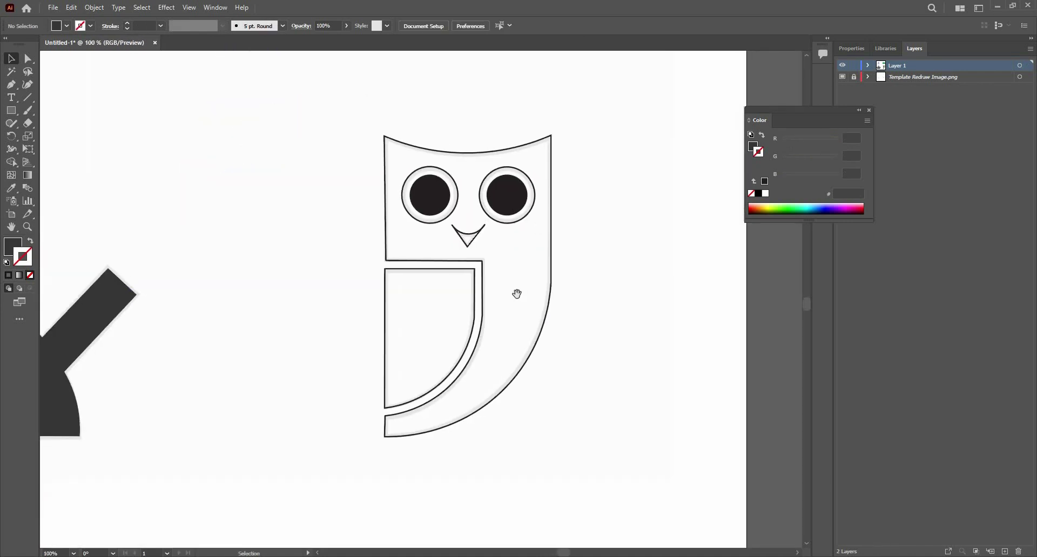
left_click_drag(560, 215, 594, 140)
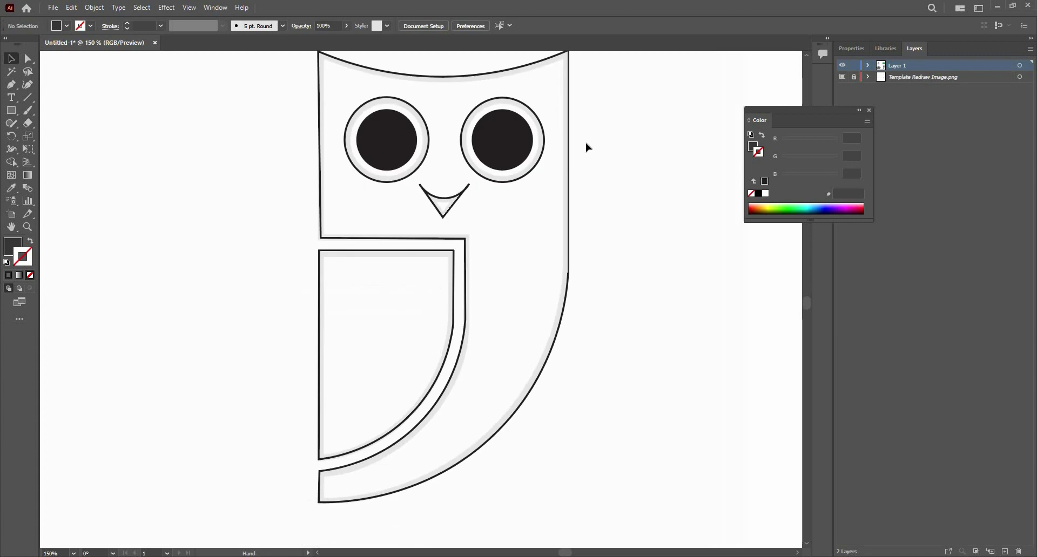
left_click(506, 70)
double_click(13, 247)
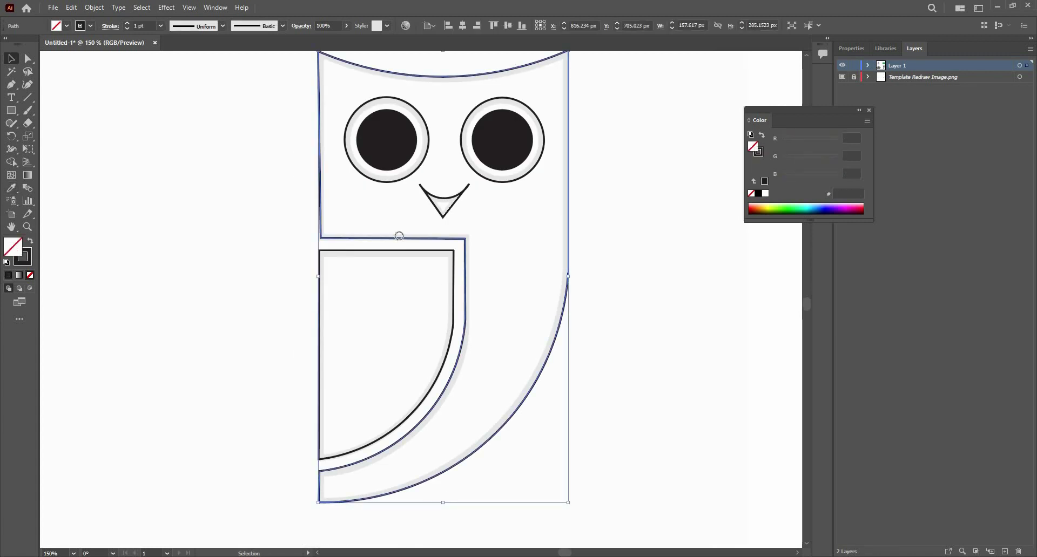
left_click_drag(532, 331, 532, 333)
left_click(511, 250)
left_click(514, 269)
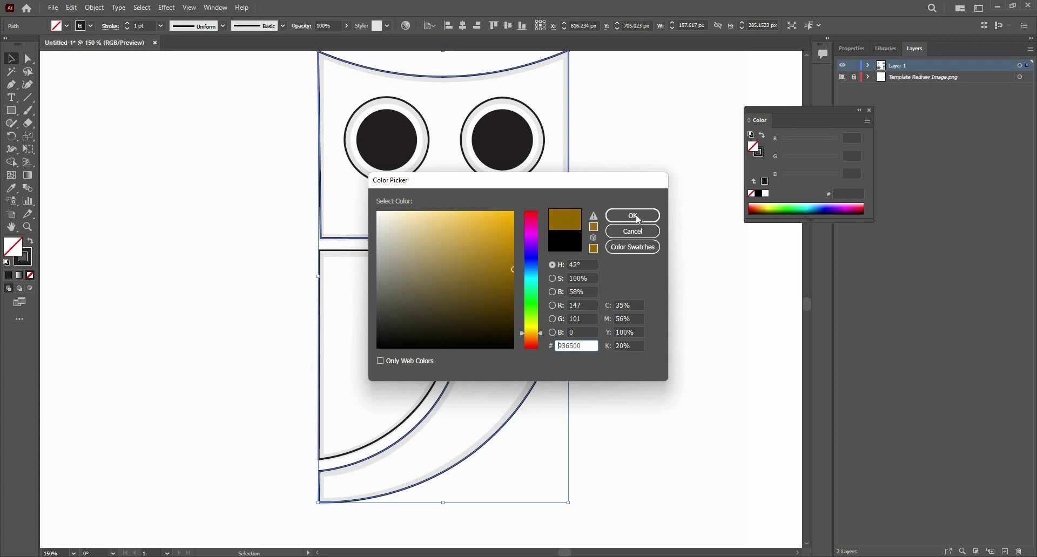
left_click(648, 216)
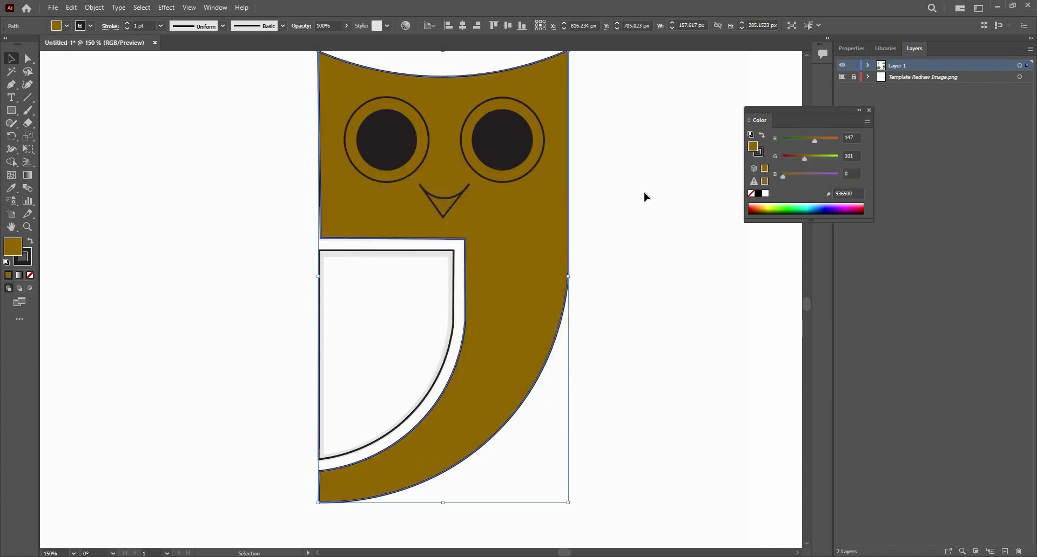
left_click(828, 139)
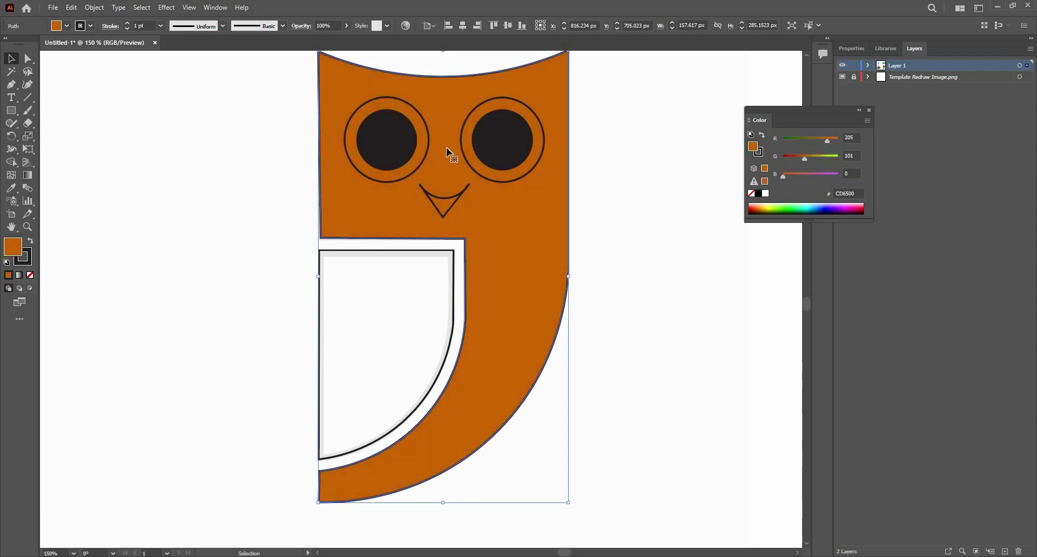
- Fill the owl's two inner eye circles with white and deselect everything
left_click(397, 150)
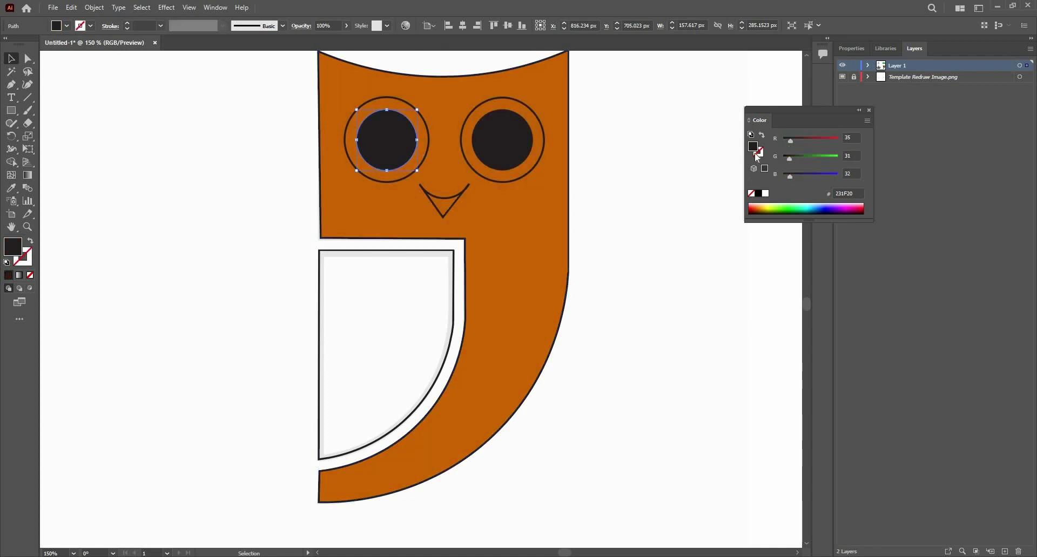
left_click(766, 194)
left_click(518, 139)
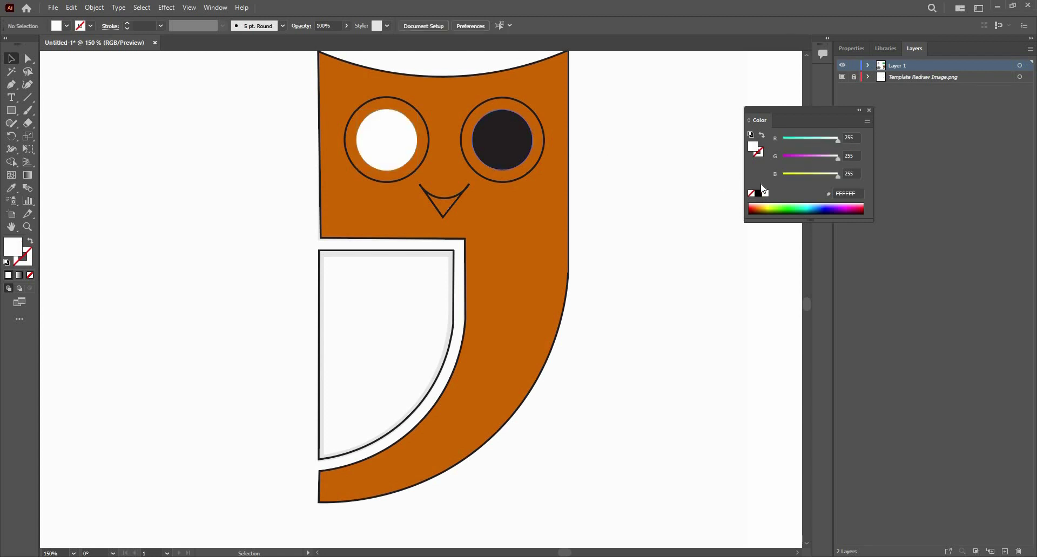
left_click(765, 193)
left_click(594, 165)
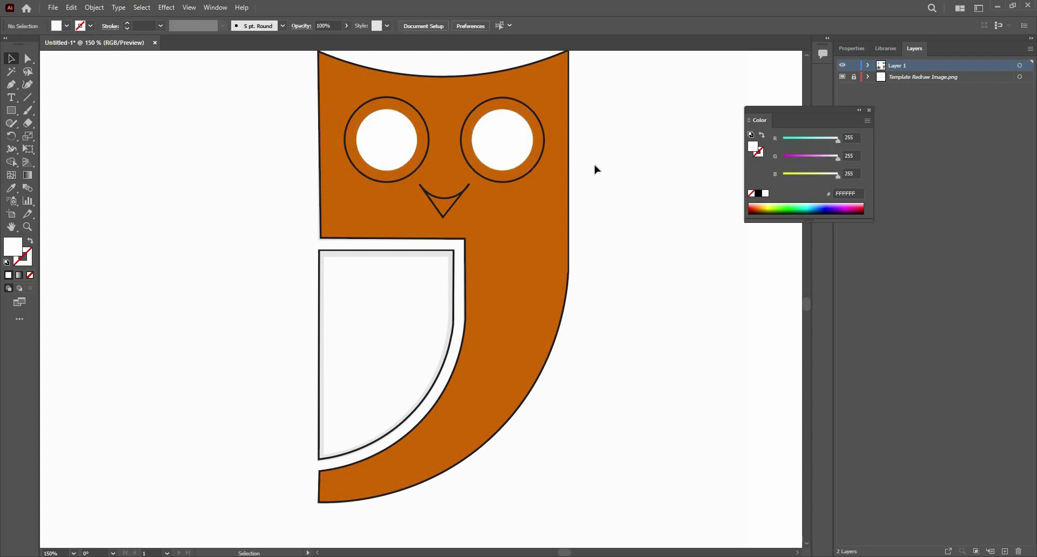
- Fill the owl's beak with the pale yellow F4FFB9
left_click(439, 199)
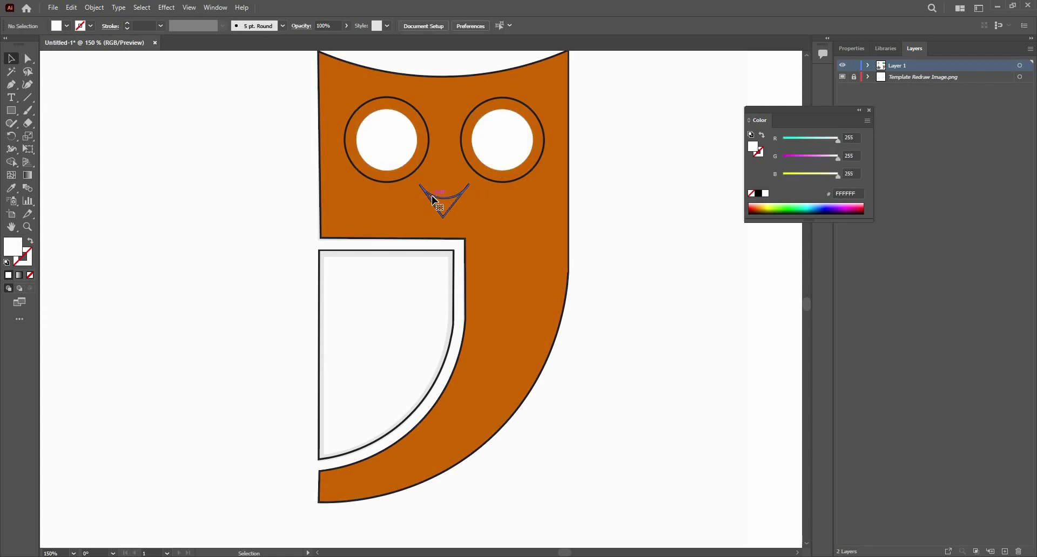
left_click(775, 204)
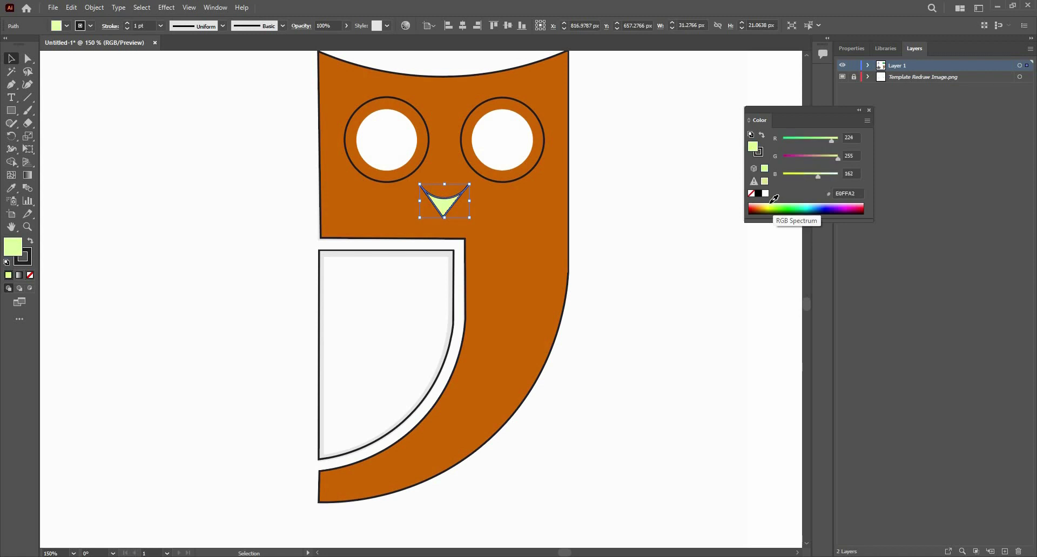
left_click(770, 204)
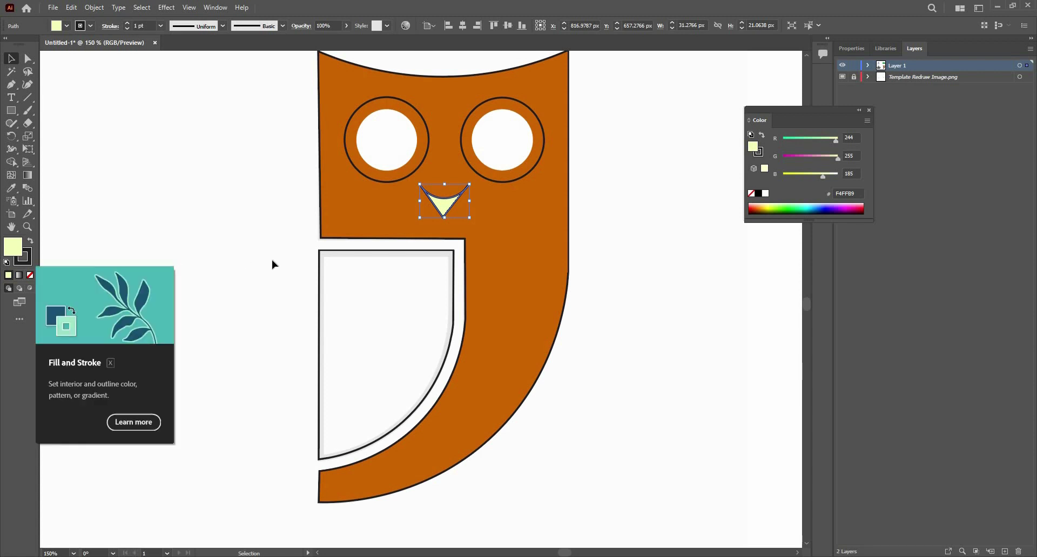
- Give the owl's wing shape the body's orange fill by sampling it with the Eyedropper, and deselect everything
left_click(318, 277)
left_click(319, 277)
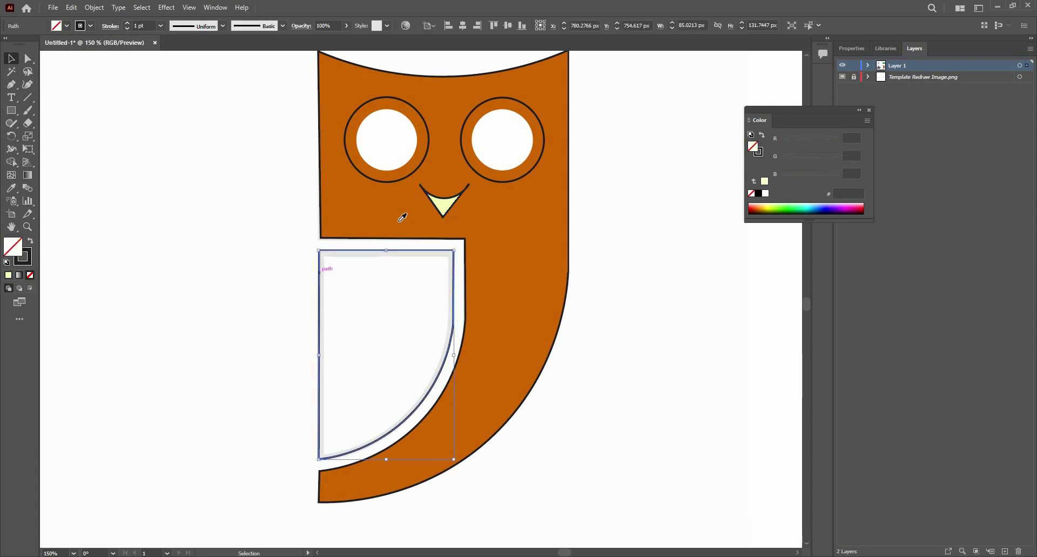
key("i")
left_click(512, 203)
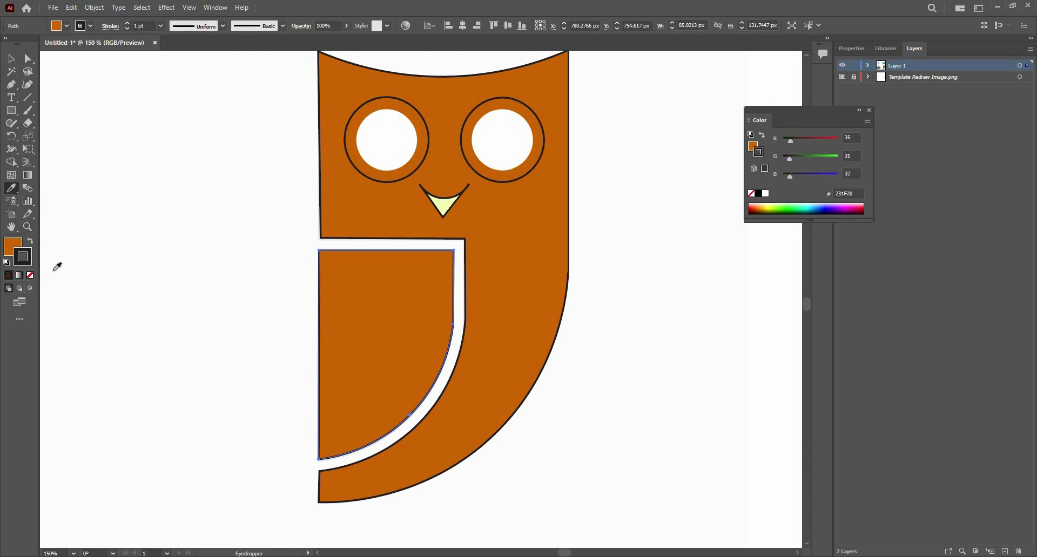
left_click(302, 218)
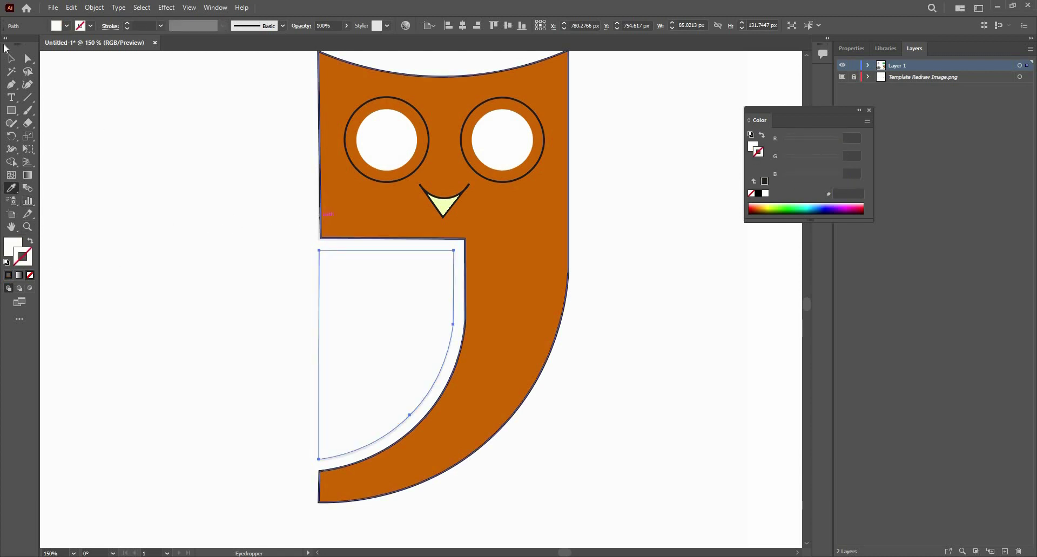
left_click(328, 215)
key("v")
key("ctrl+shift+a")
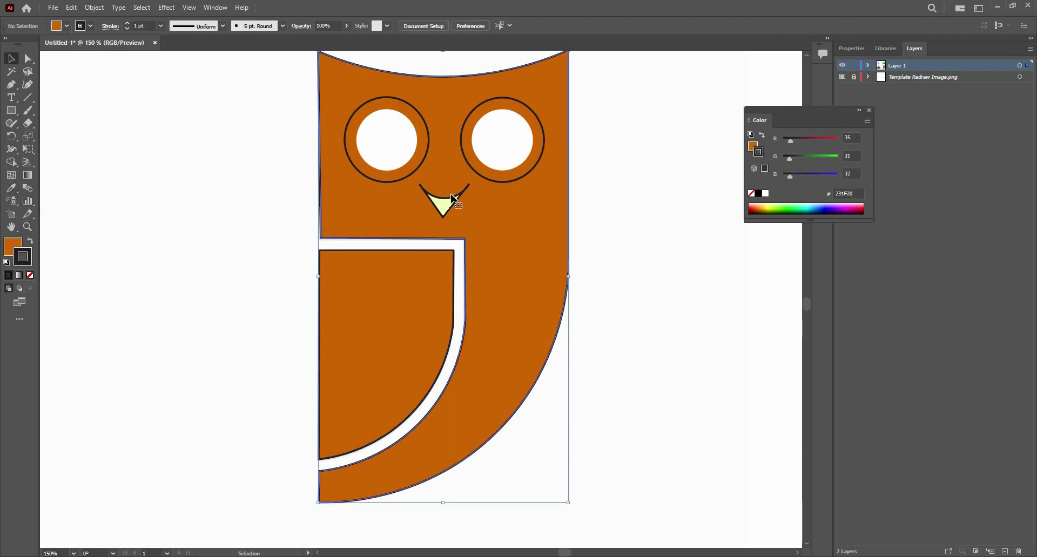
- Remove the strokes from the owl's beak, wing and body
left_click(453, 204)
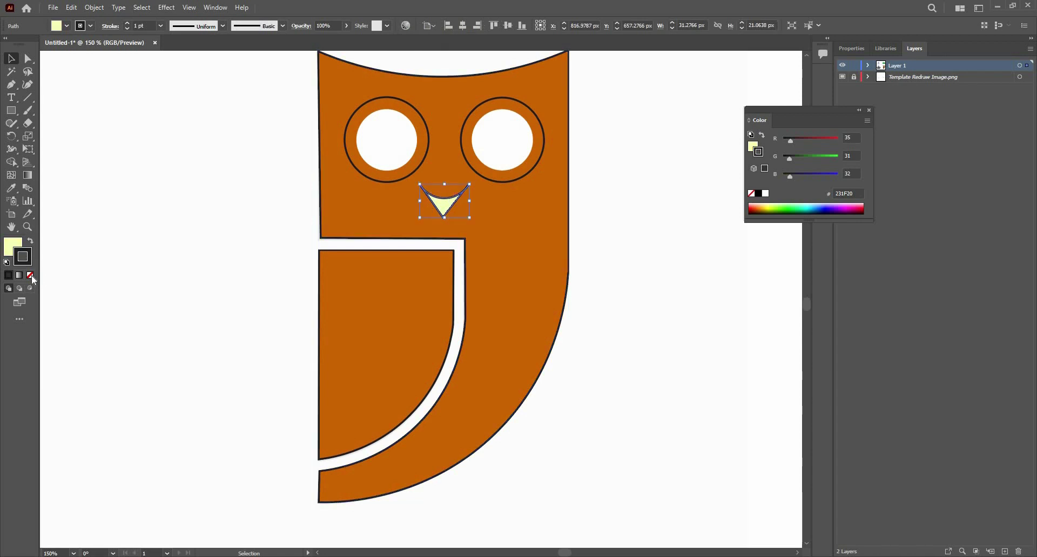
left_click(388, 240)
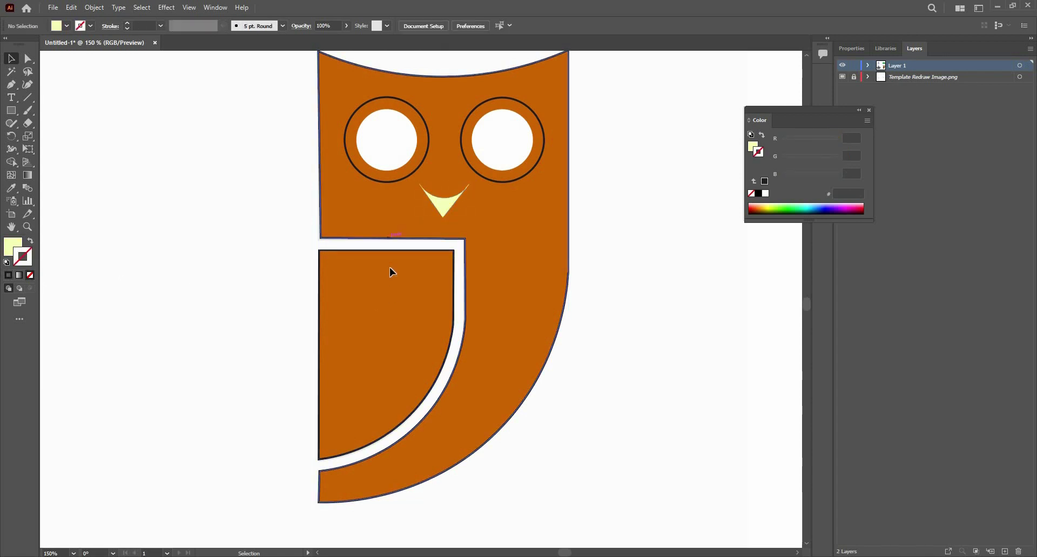
left_click(390, 268)
left_click(30, 275)
left_click(154, 270)
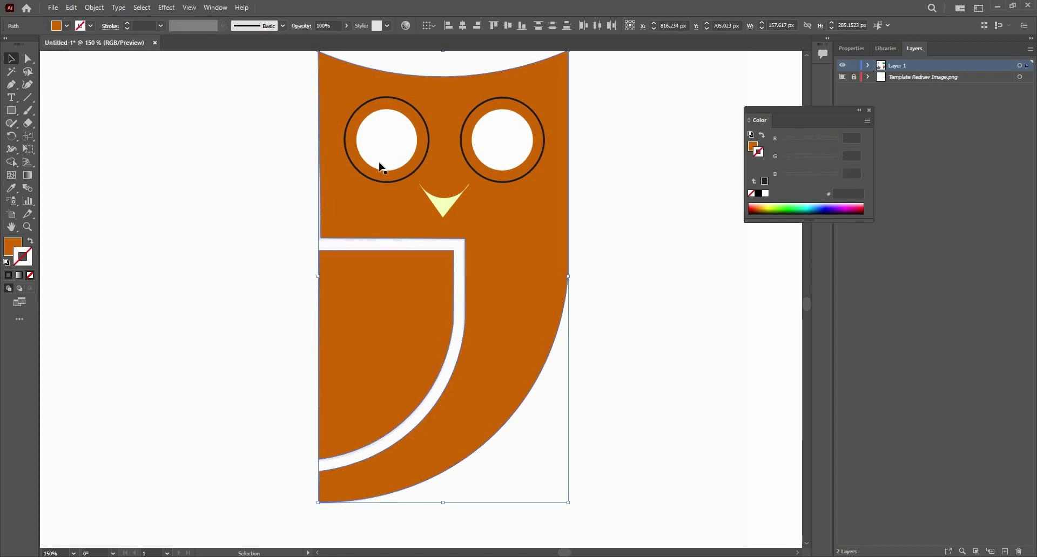
- Set the stroke of the ring around the owl's left eye to the near-white FCFCFC and deselect it
left_click(407, 181)
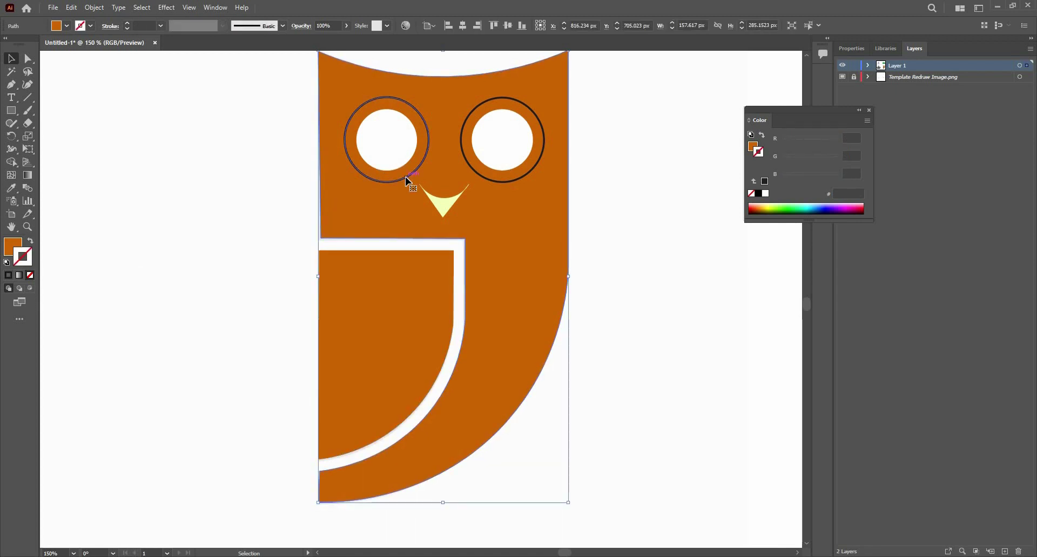
left_click(406, 178)
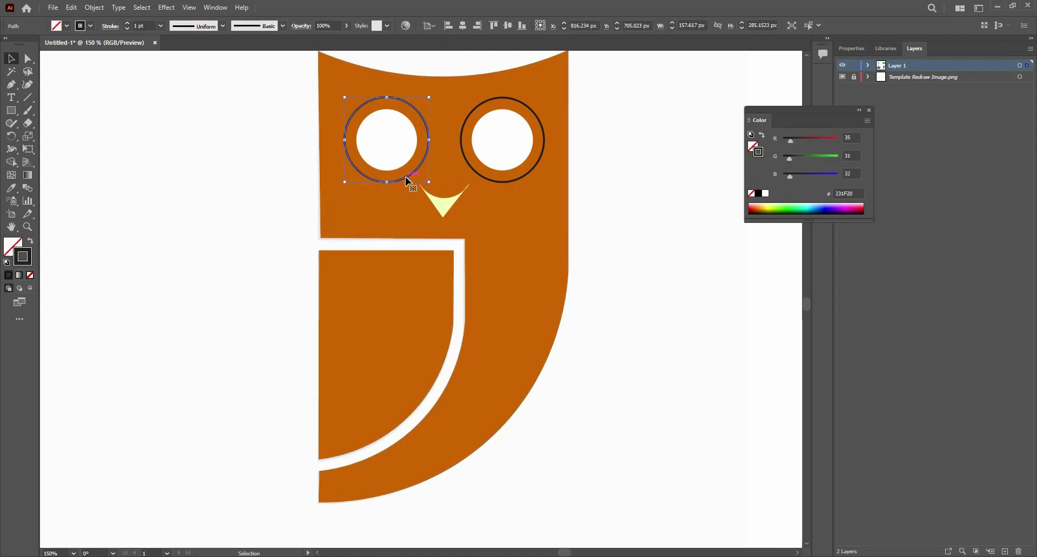
double_click(30, 261)
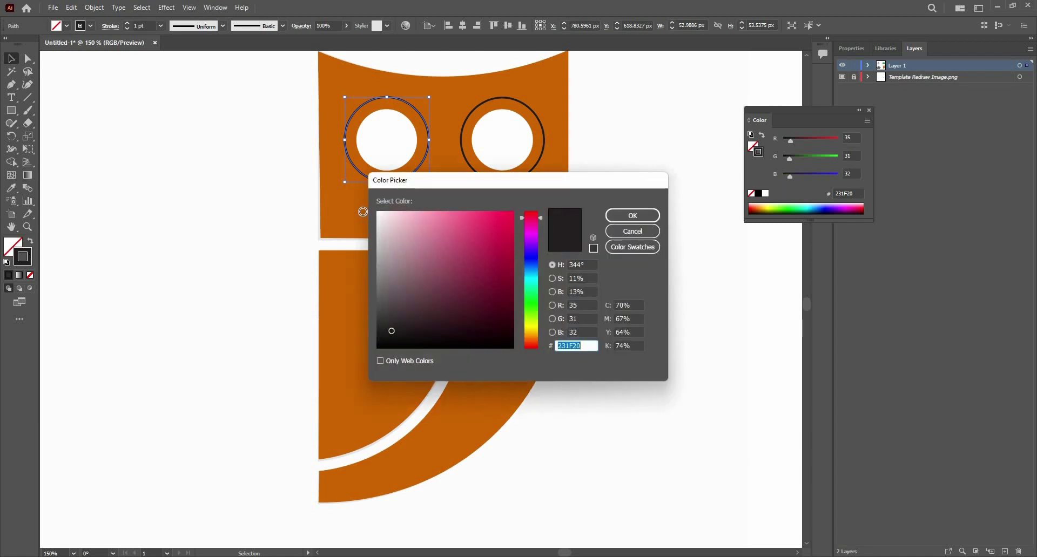
type("F2F2F2")
left_click(608, 216)
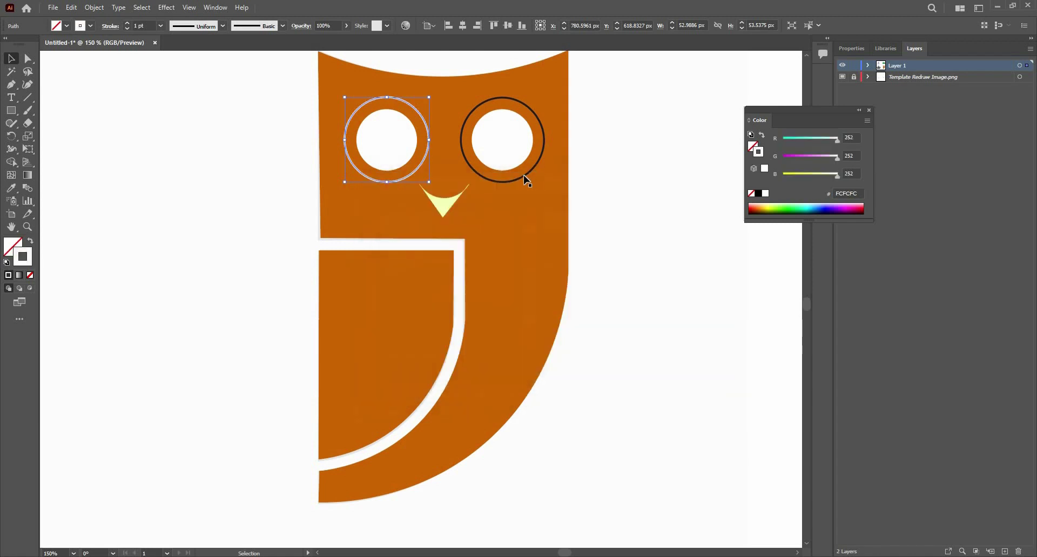
key("ctrl+shift+a")
- Set the stroke of the ring around the owl's right eye to white FFFFFF and deselect it
left_click(471, 169)
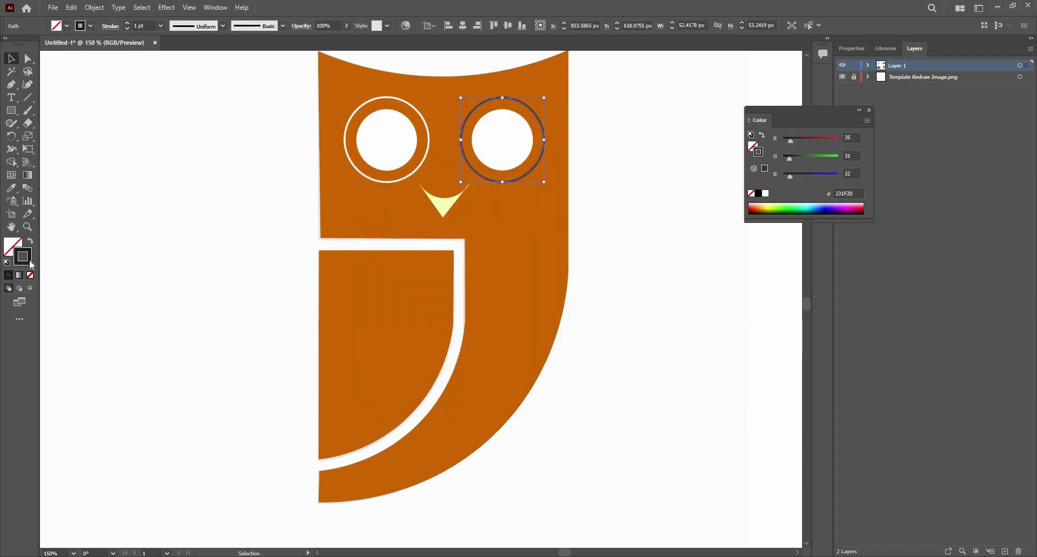
double_click(31, 261)
type("FFFAFB")
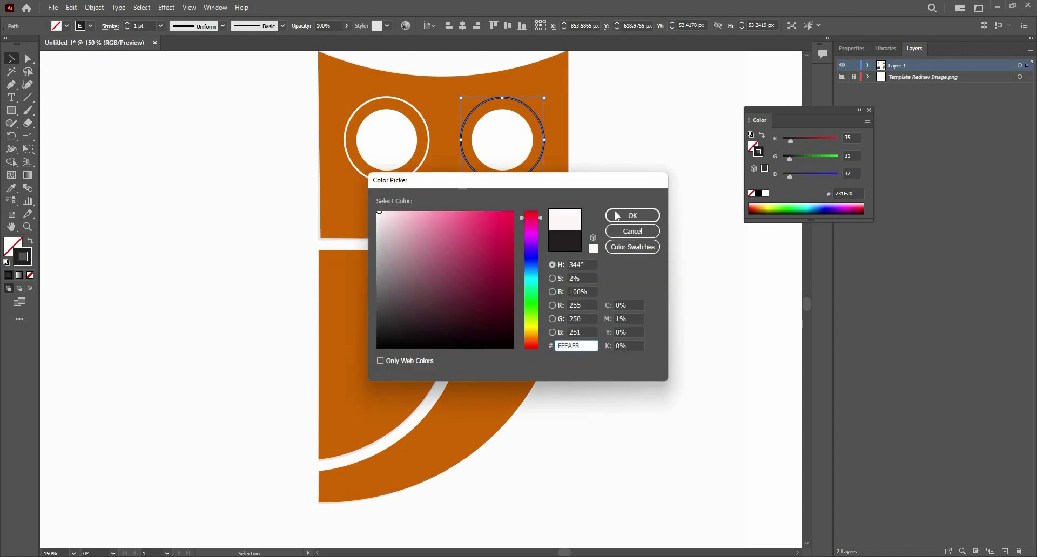
left_click(617, 216)
key("ctrl+shift+a")
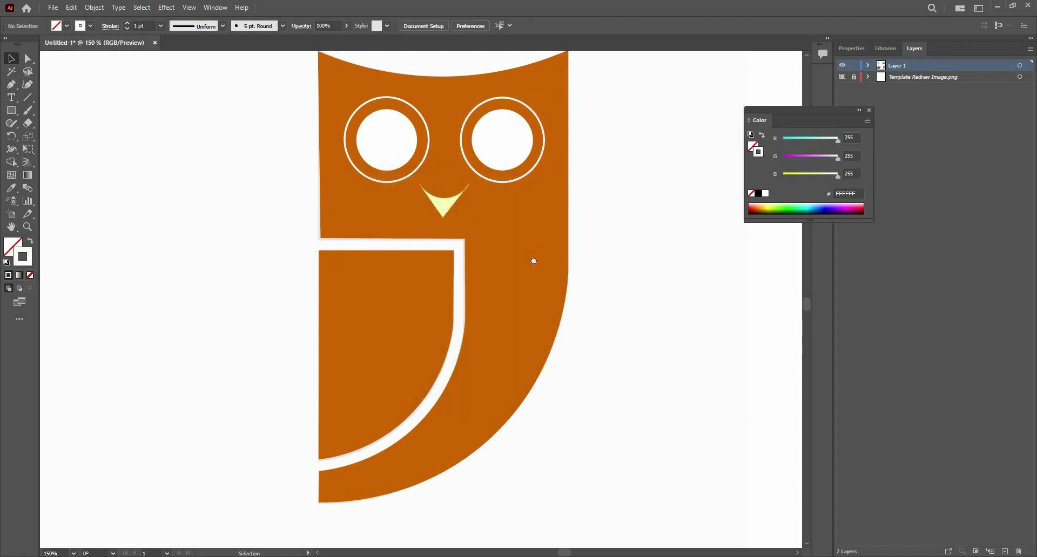
- Darken the owl body's fill to the brown A54A00 and deselect the body
scroll(528, 308, "up", 3)
scroll(527, 307, "right", 1)
left_click(528, 308)
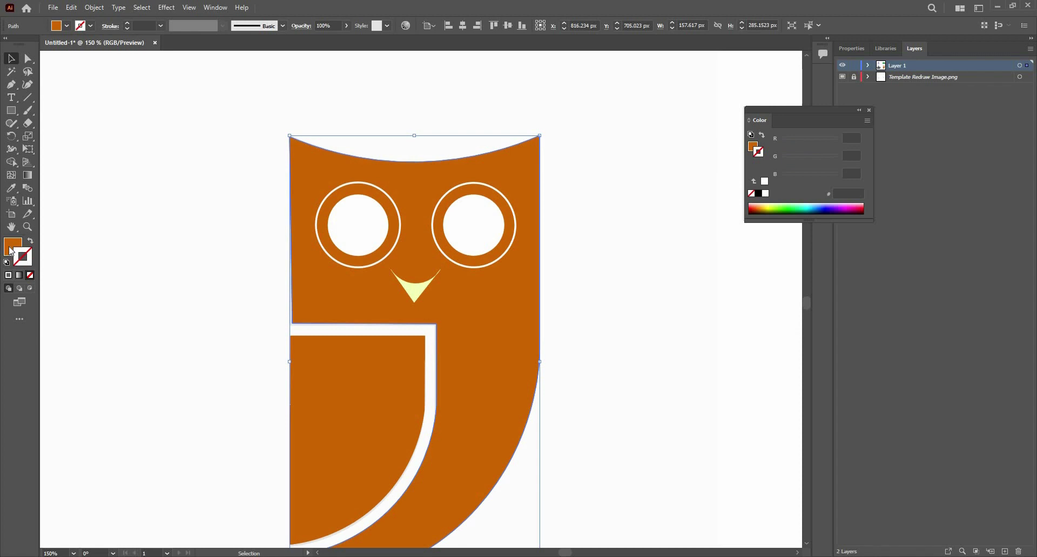
double_click(12, 250)
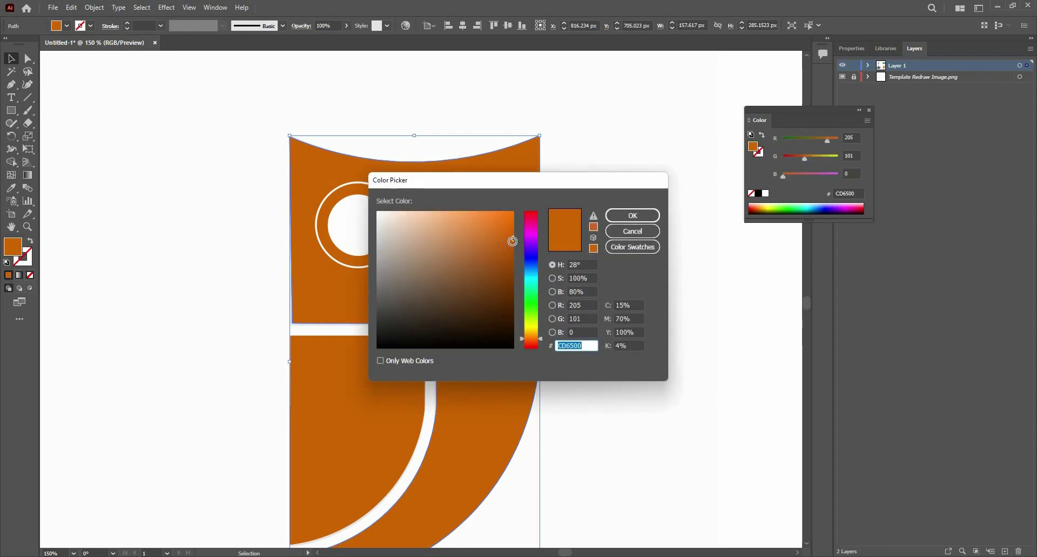
left_click(513, 259)
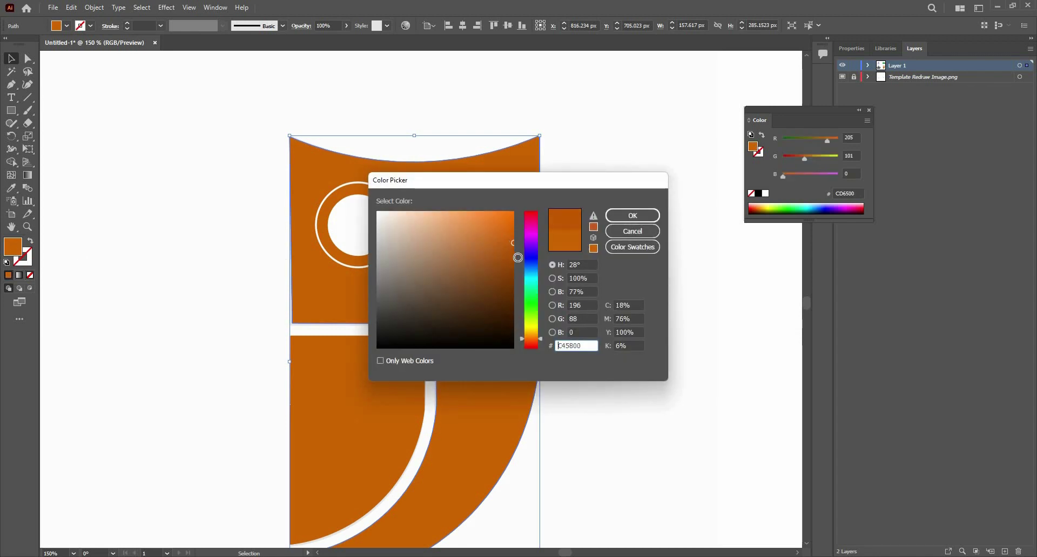
left_click(628, 222)
left_click(609, 222)
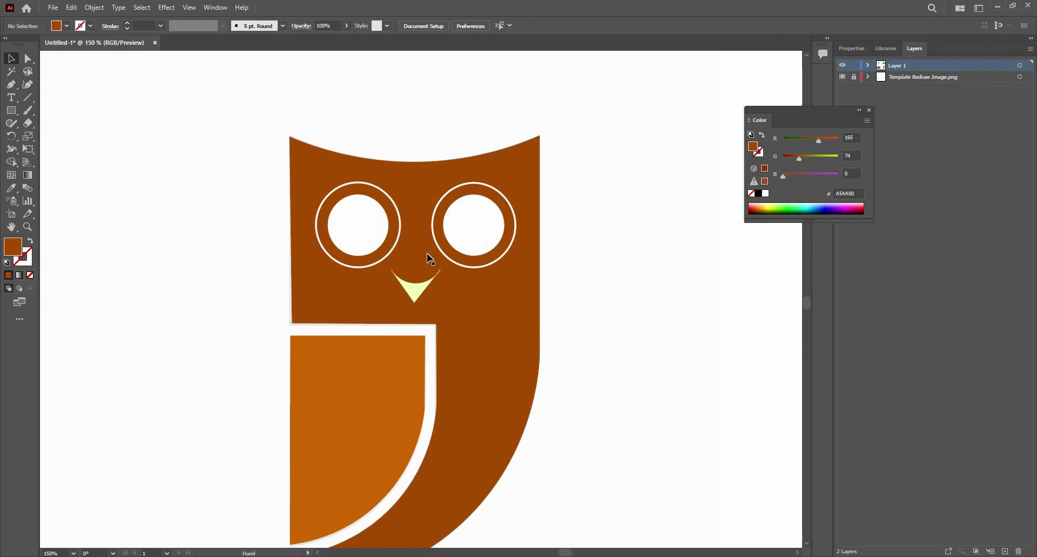
- Examine the owl's beak and its pointed tips up close against the brown body
scroll(394, 203, "up", 2)
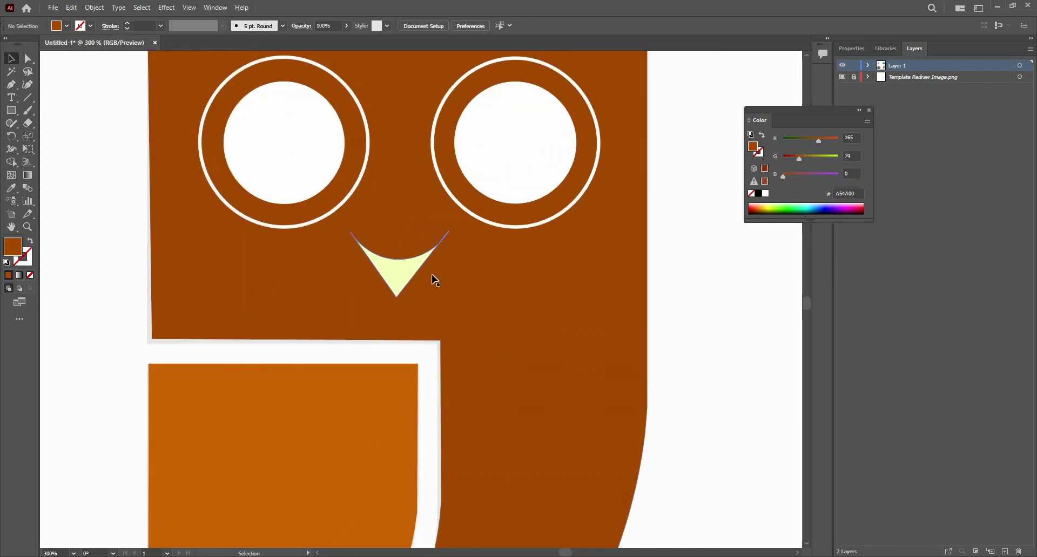
key("ctrl+equal")
key("ctrl+equal")
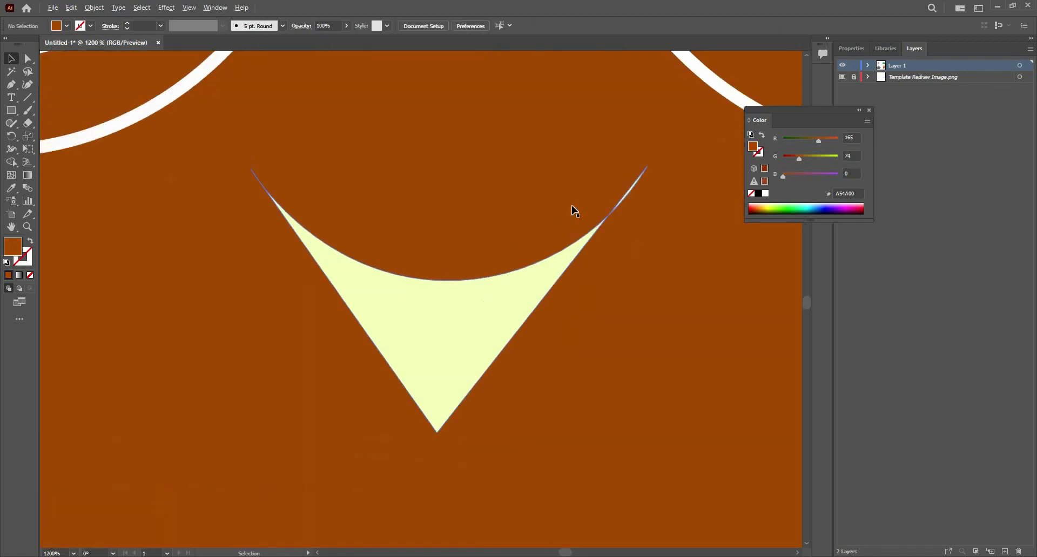
key("ctrl+equal")
key("ctrl+equal")
key("ctrl+minus")
key("ctrl+minus")
scroll(458, 203, "down", 2)
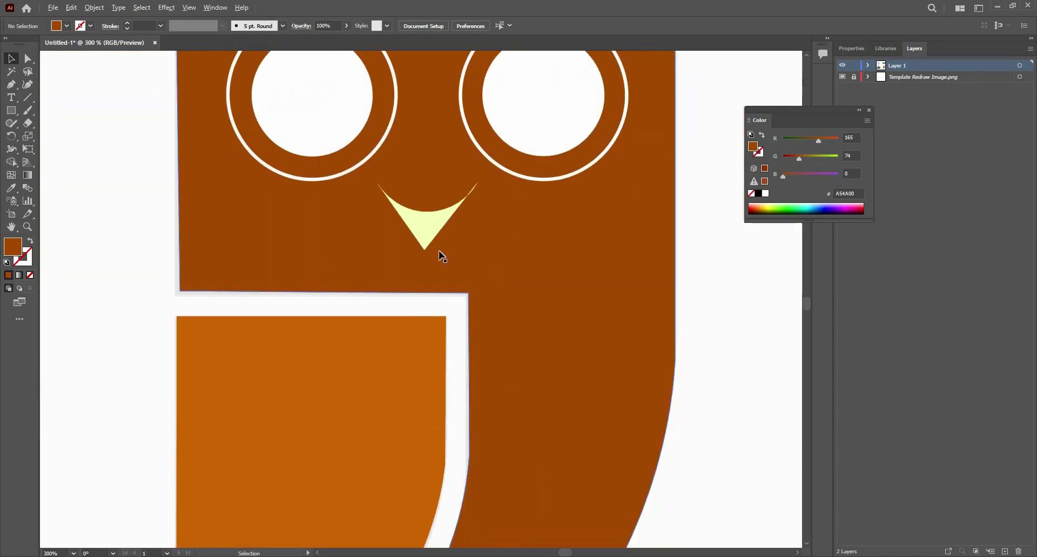
scroll(441, 239, "down", 1)
- Select the owl's brown body, close the Color panel and open the Color Guide
left_click(438, 239)
left_click(549, 241)
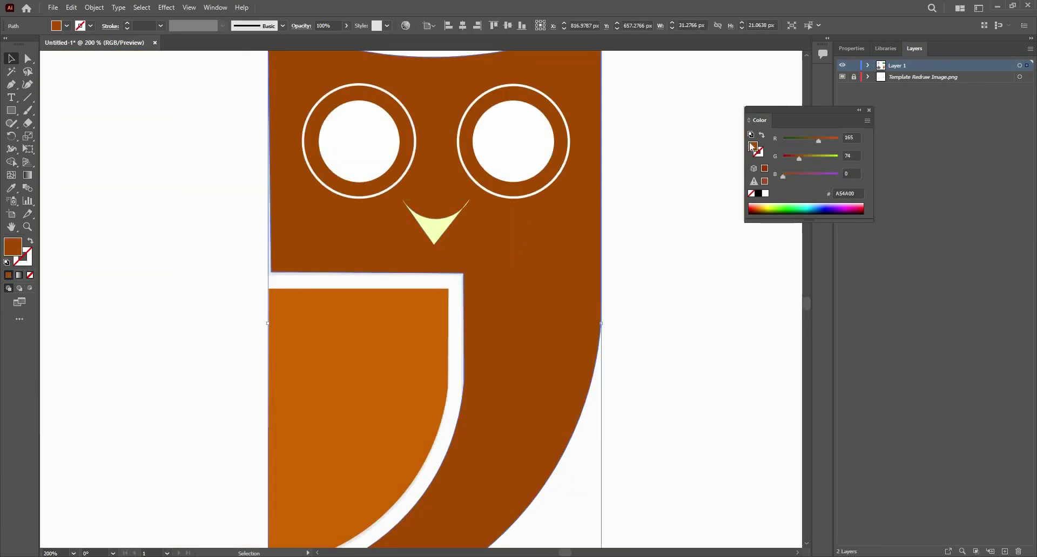
left_click(869, 111)
left_click(215, 7)
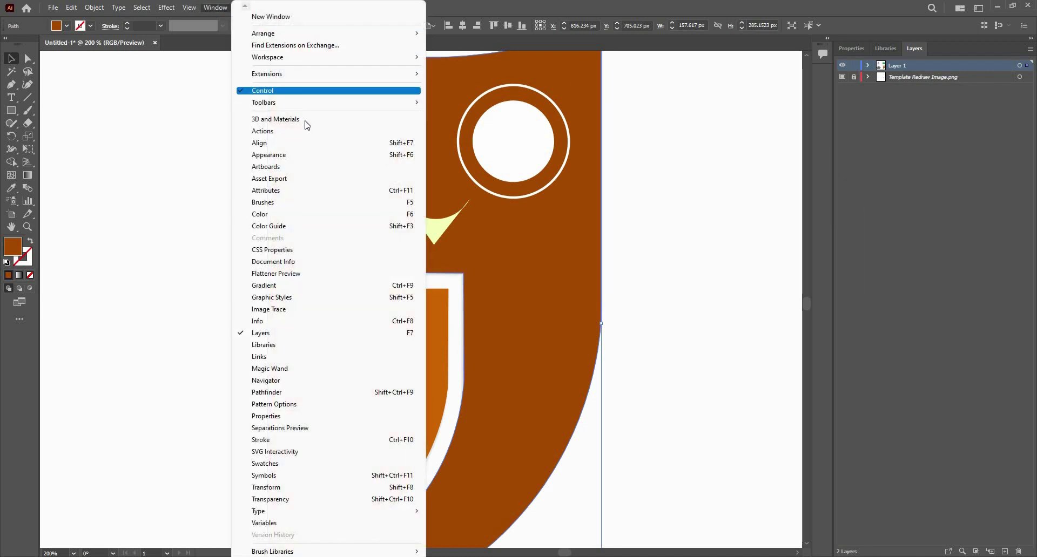
left_click(367, 226)
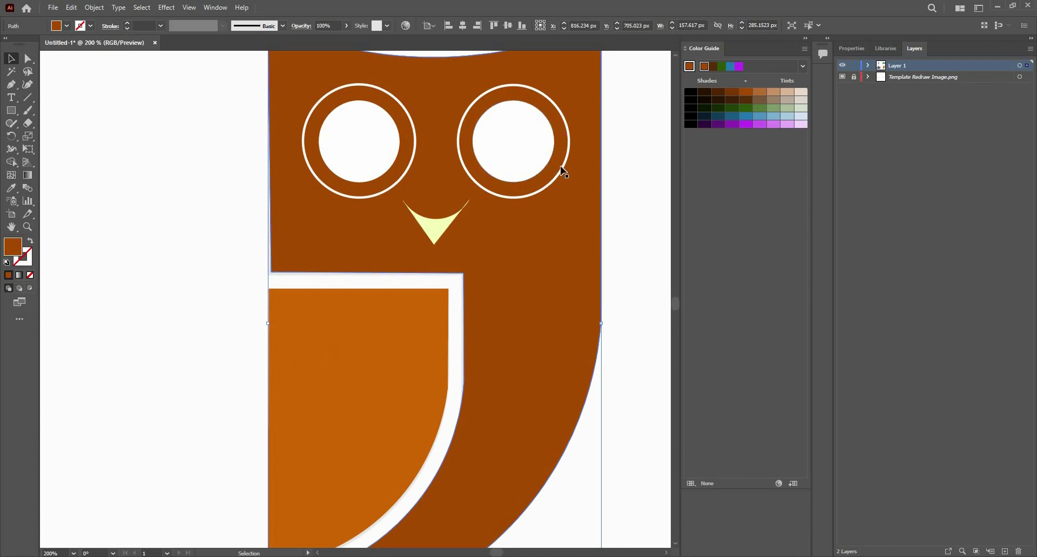
- Choose the Analogous 2 harmony rule and fill the owl's beak with its amber yellow
left_click(803, 68)
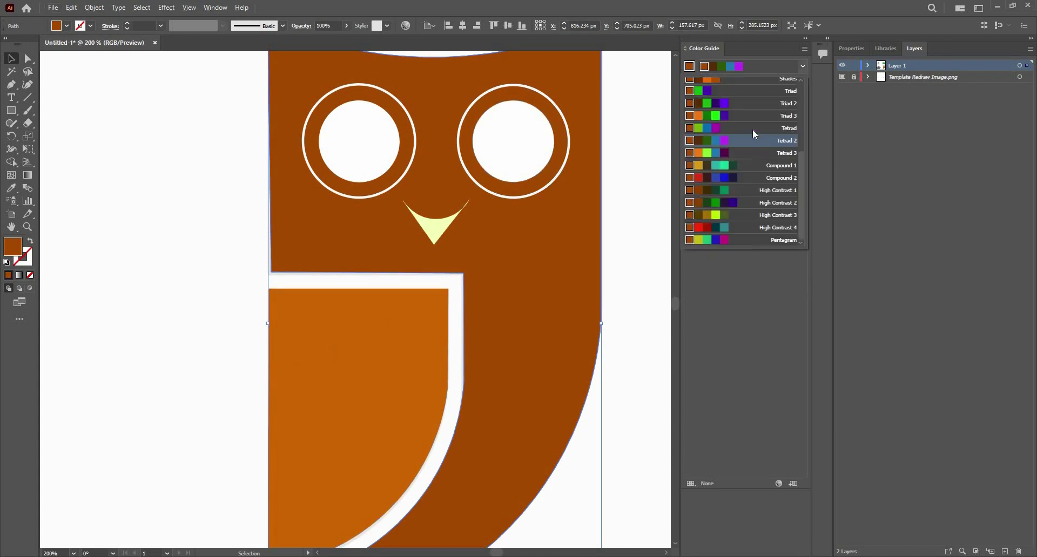
scroll(754, 134, "up", 4)
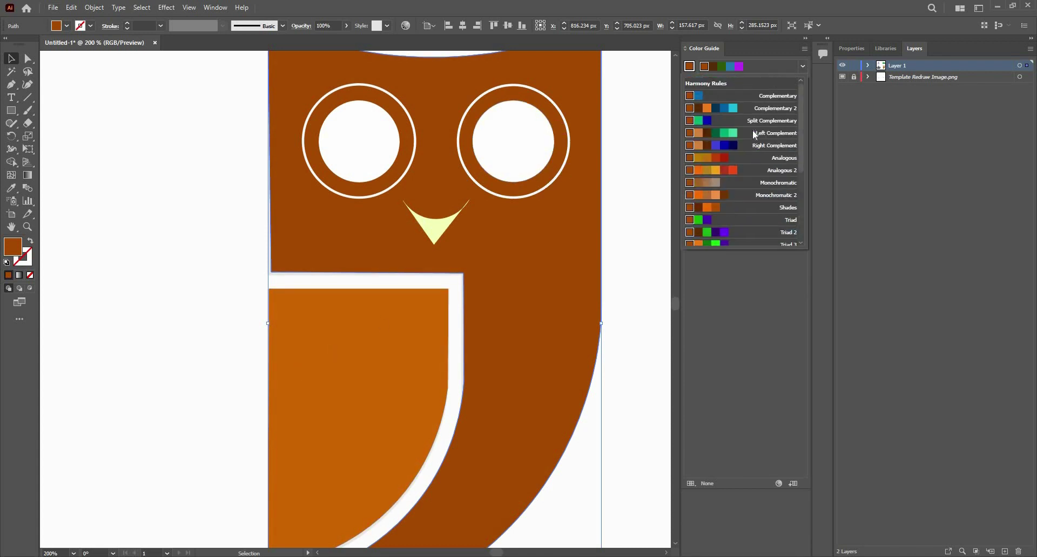
left_click(746, 169)
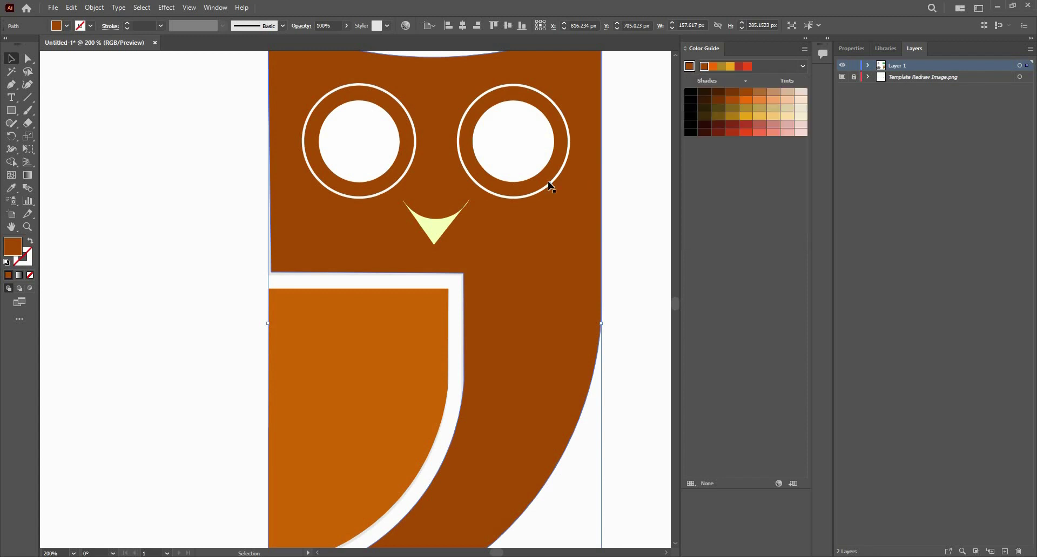
left_click(430, 227)
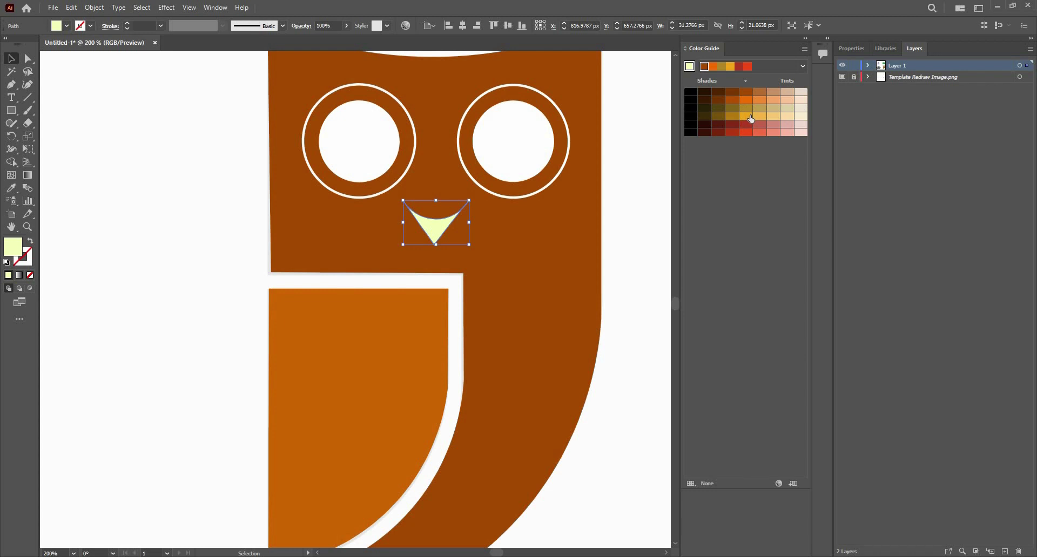
left_click(746, 117)
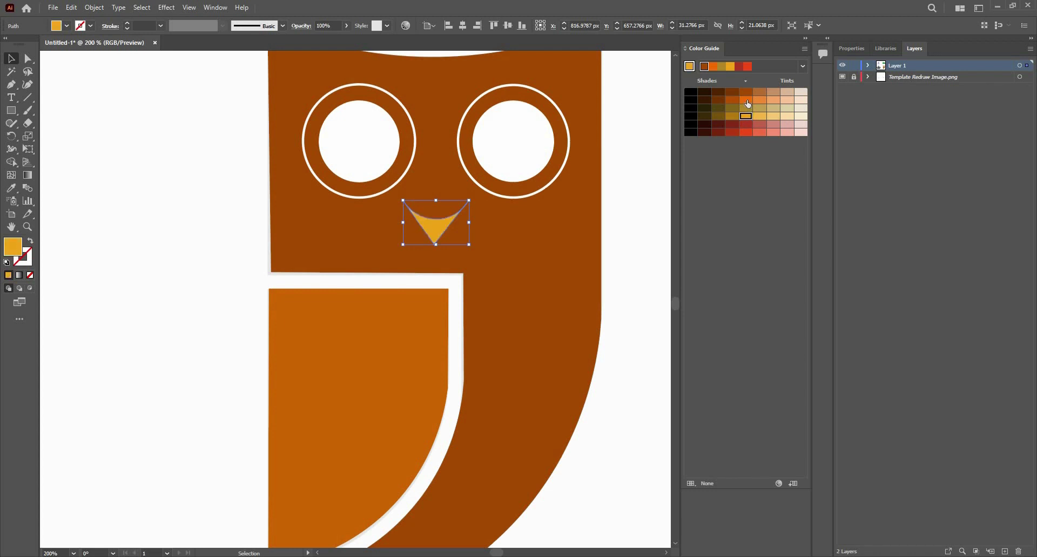
- Keep the owl's beak amber, fill its wing with the muted brown tint next to the body's brown in the harmony, and deselect it
left_click(745, 101)
left_click(746, 116)
left_click(377, 363)
left_click(356, 378)
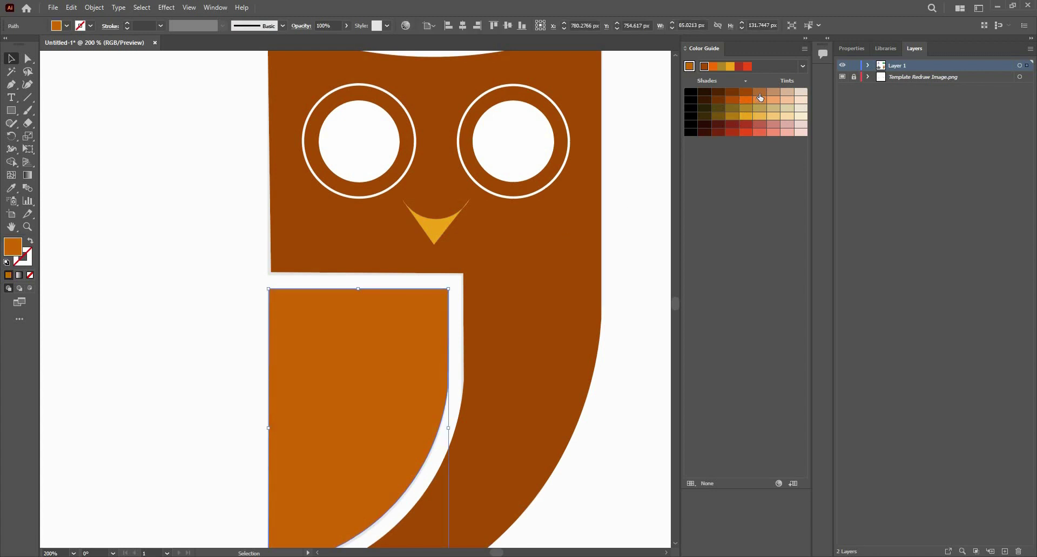
scroll(435, 193, "up", 3)
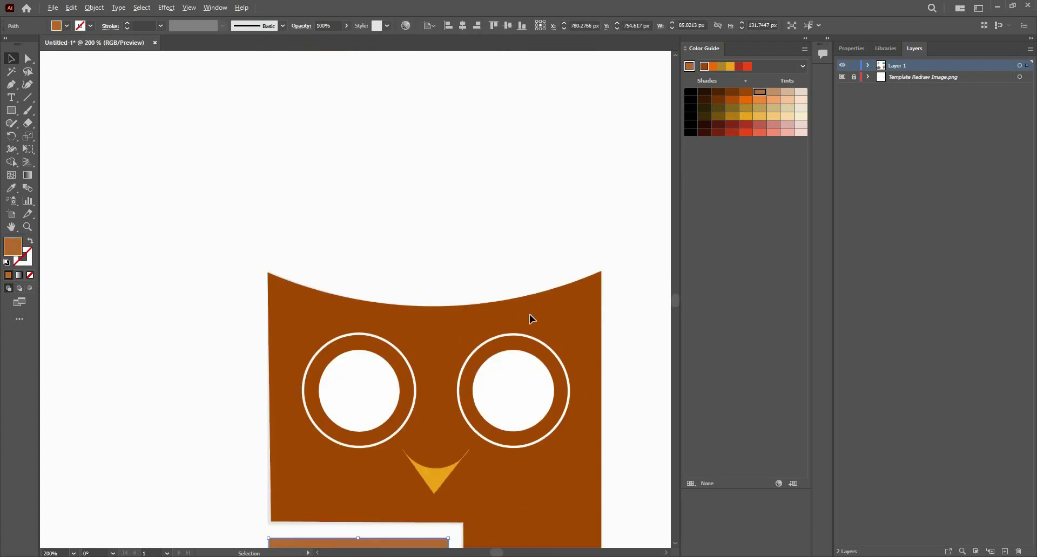
scroll(529, 314, "down", 4)
left_click(532, 388)
scroll(459, 328, "down", 1)
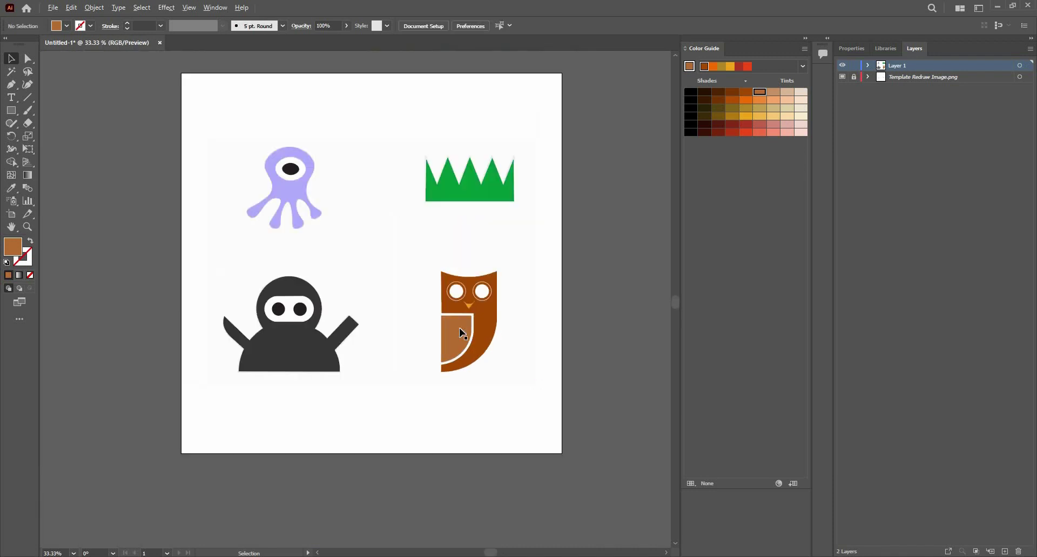
scroll(459, 329, "up", 1)
key("space")
left_click_drag(442, 279, 496, 342)
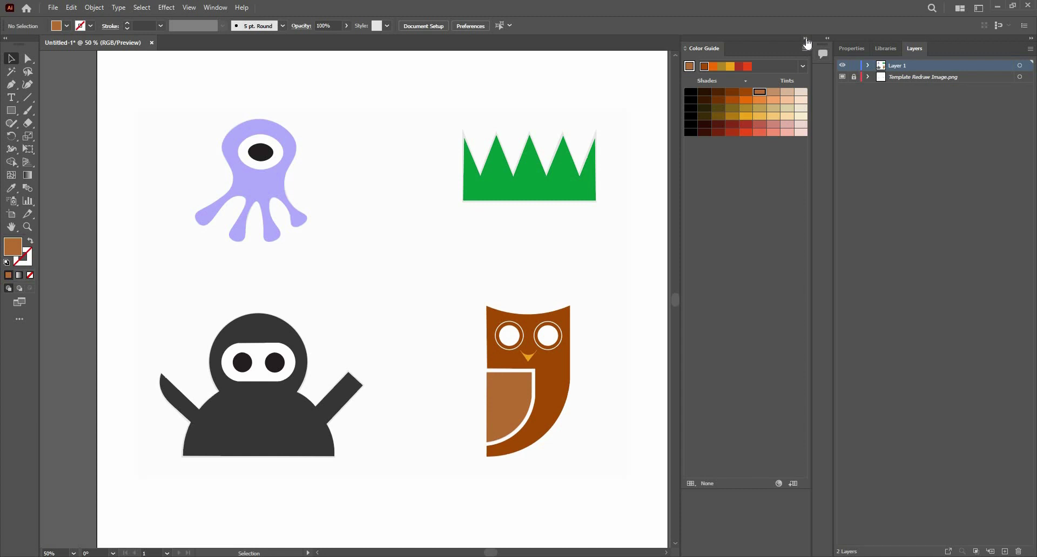
- Collapse the Color Guide to an icon and close it to clear the workspace
left_click(805, 39)
left_click_drag(778, 84, 777, 66)
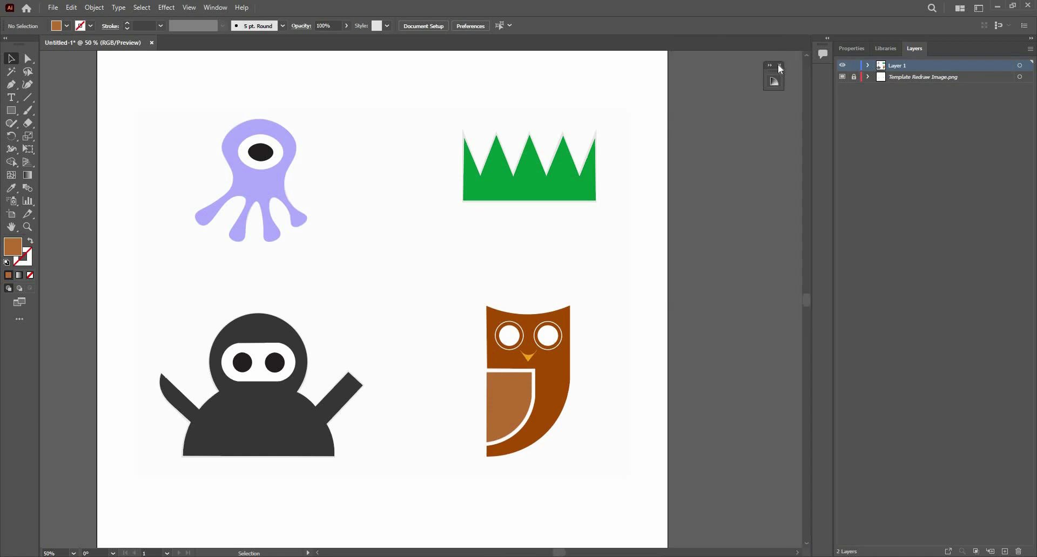
left_click(767, 66)
- Hide the Template Redraw Image.png layer and review the four redrawn shapes on the whole artboard
key("ctrl+minus")
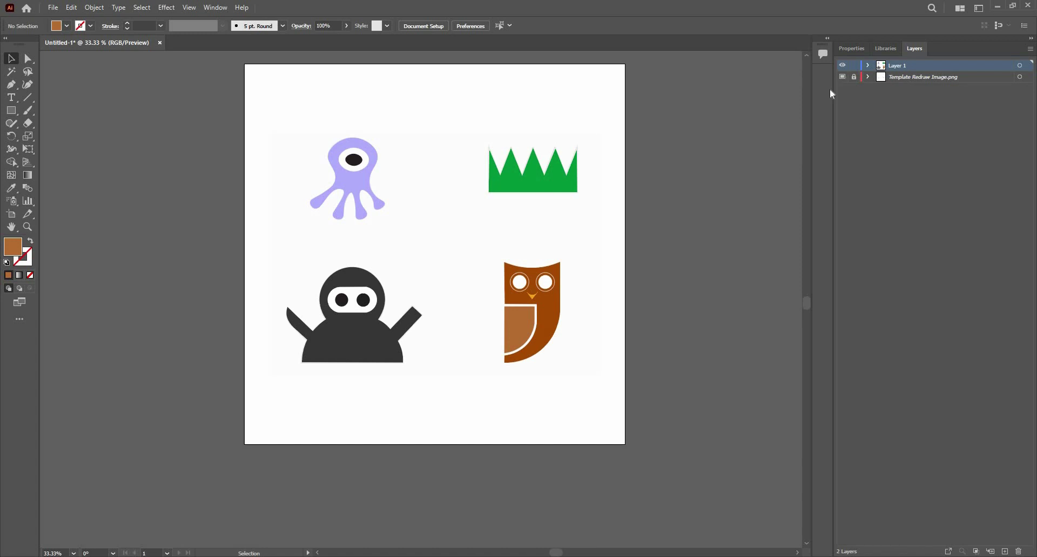
left_click(842, 76)
key("ctrl+plus")
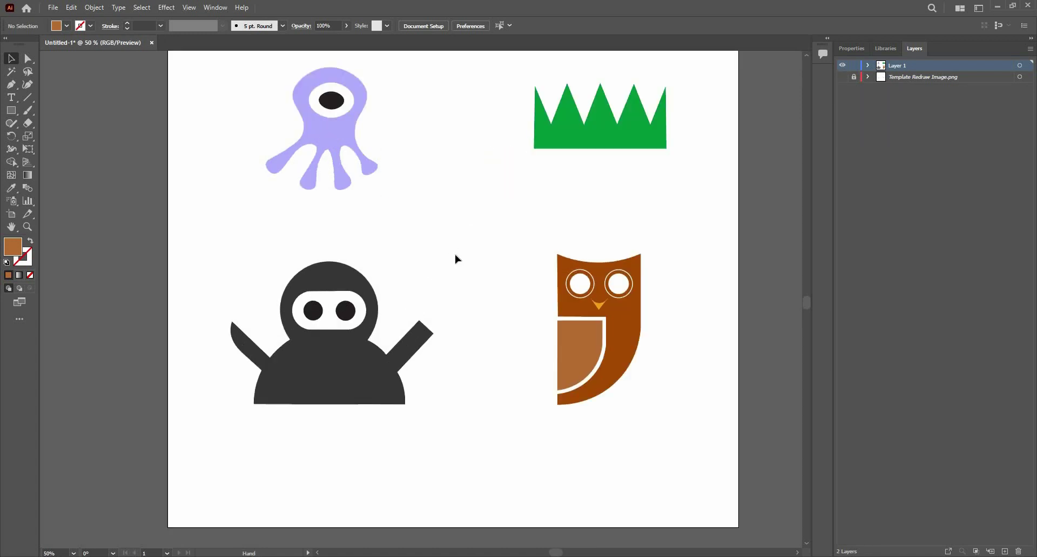
scroll(456, 259, "up", 1)
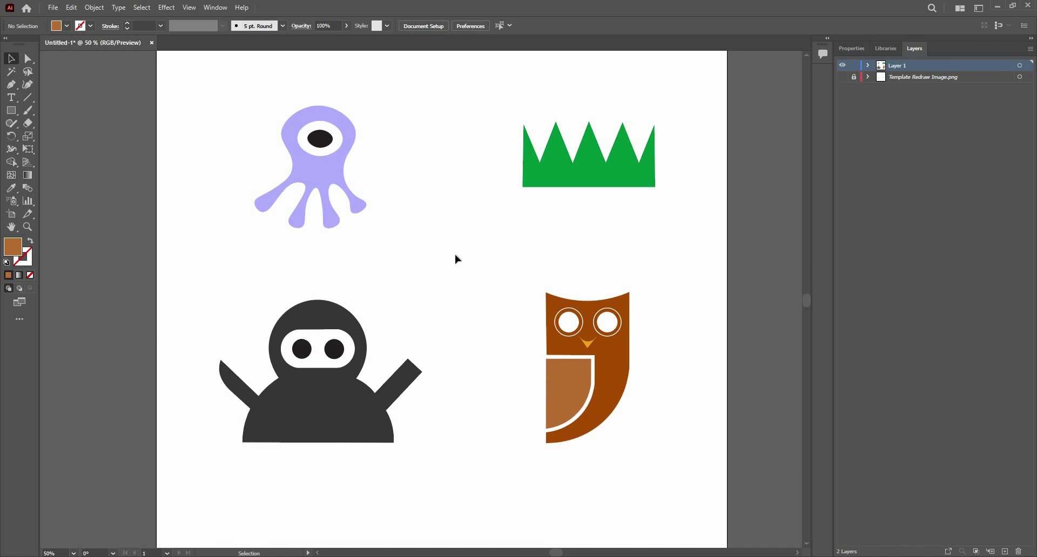
scroll(455, 260, "down", 1)
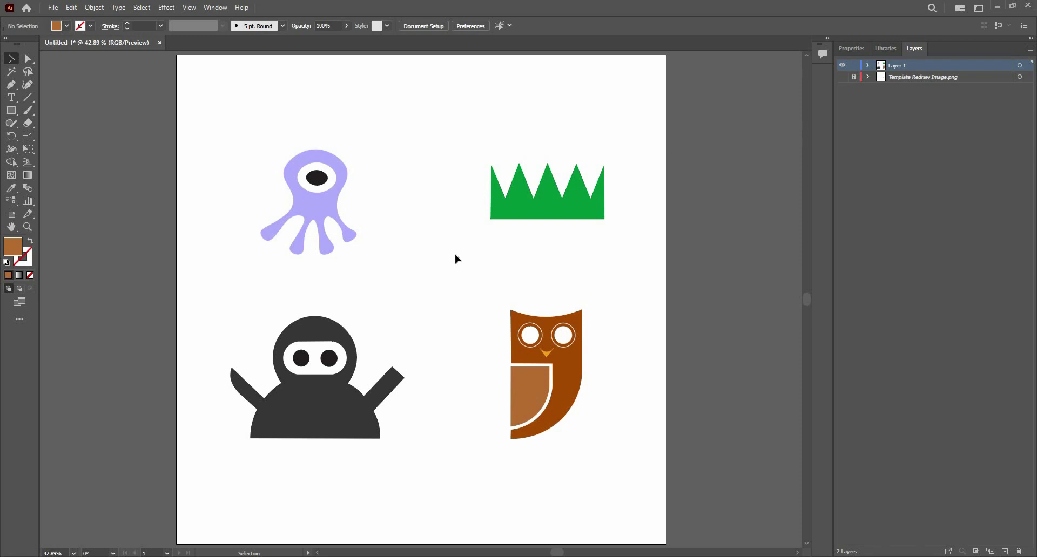